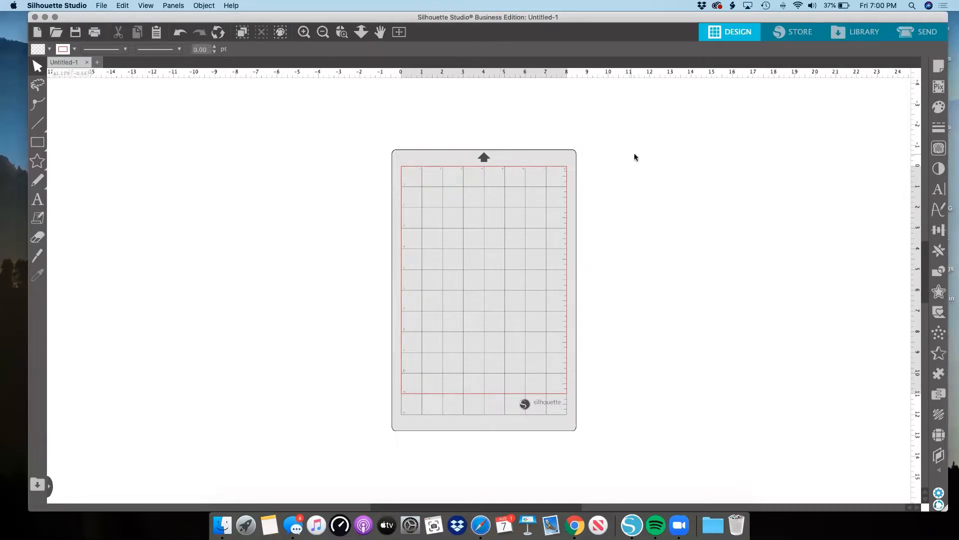
Extend the Silhouette Studio window slightly wider across the screen.
scroll(635, 157, down, 1)
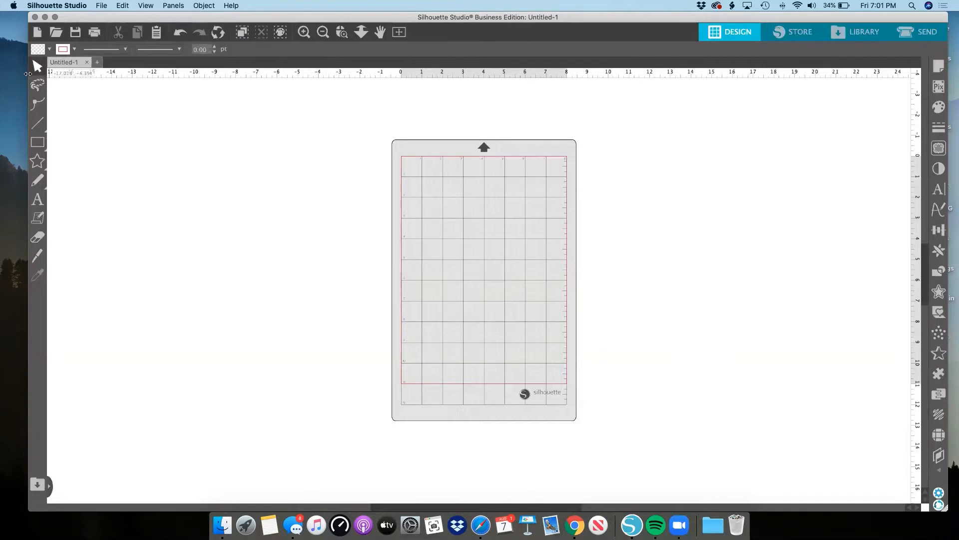
drag(27, 75, 13, 75)
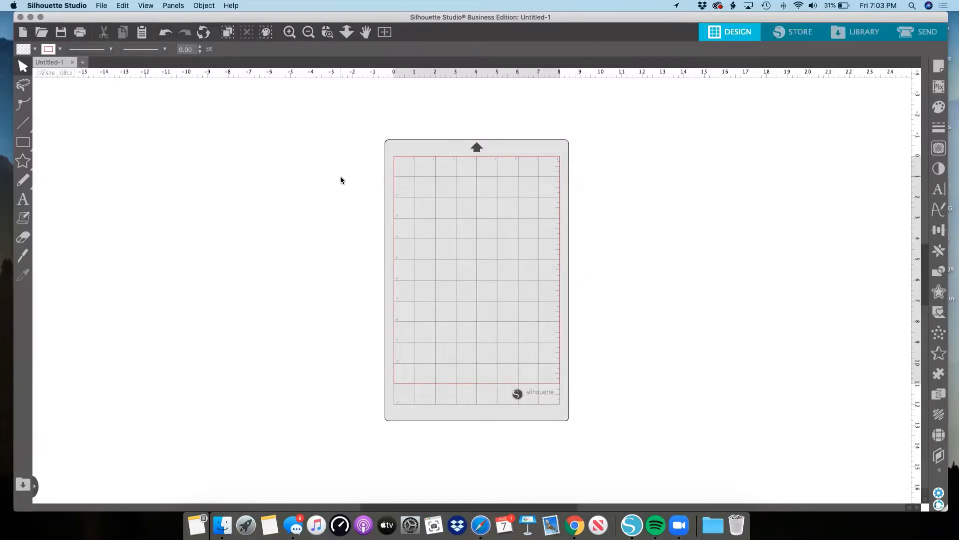
Switch to Safari and open the Silhouette Design Store website at silhouettedesignstore.com.
click(489, 526)
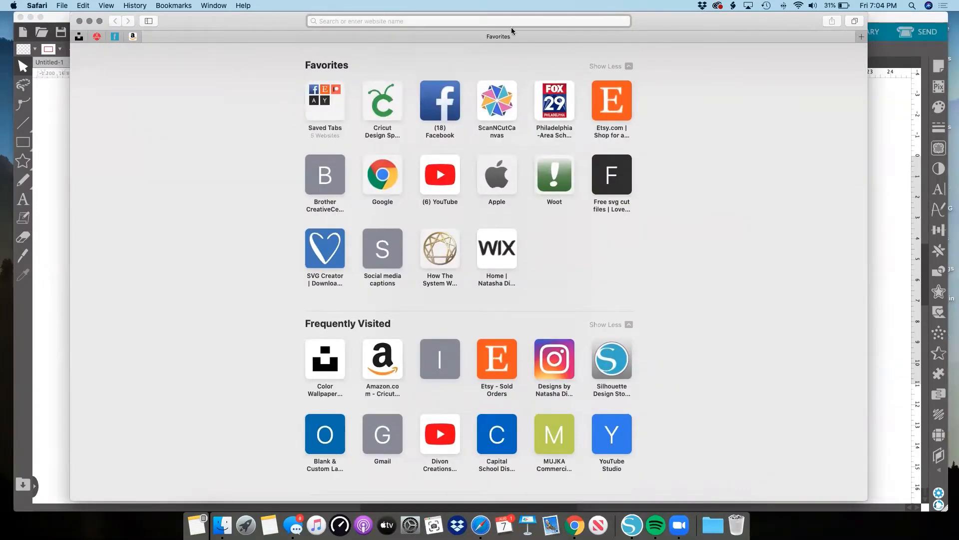
text(www.)
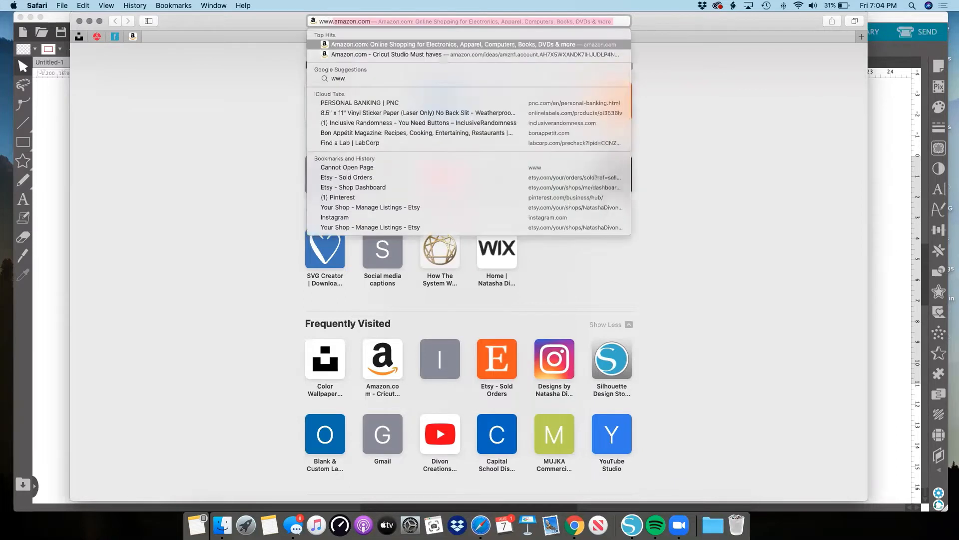
text(si)
key(Return)
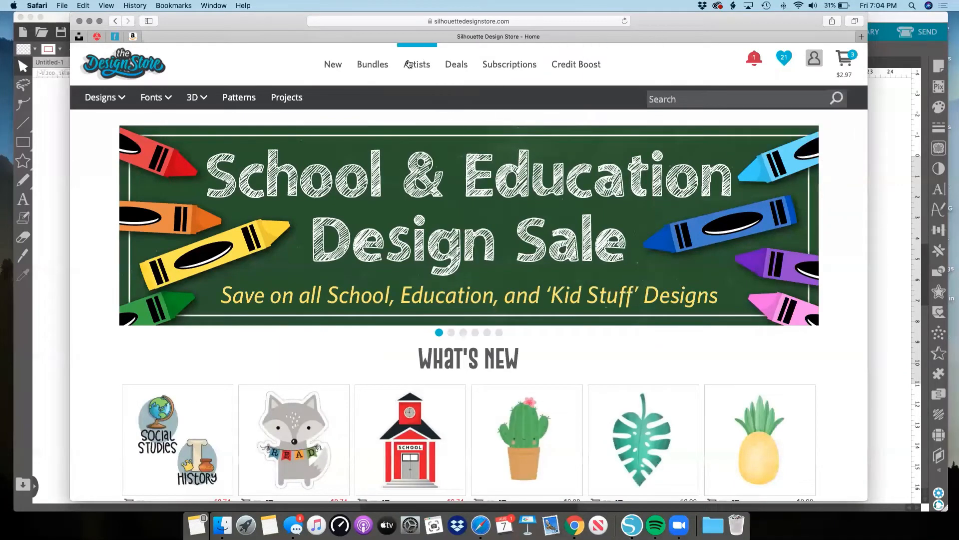
Open the store's Subscriptions page, widen the browser window, and review the Basic plan's credit rollover and average download cost.
mouse_move(814, 57)
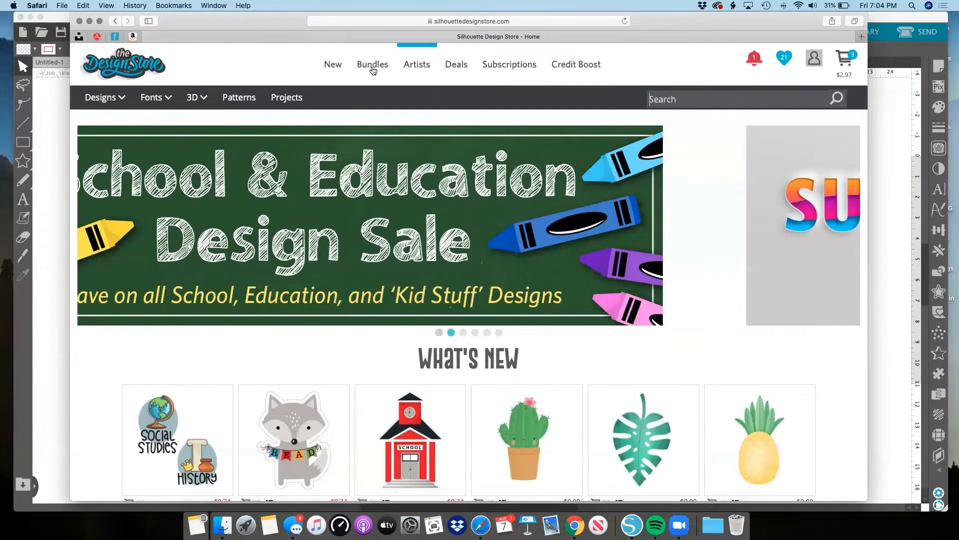
click(522, 66)
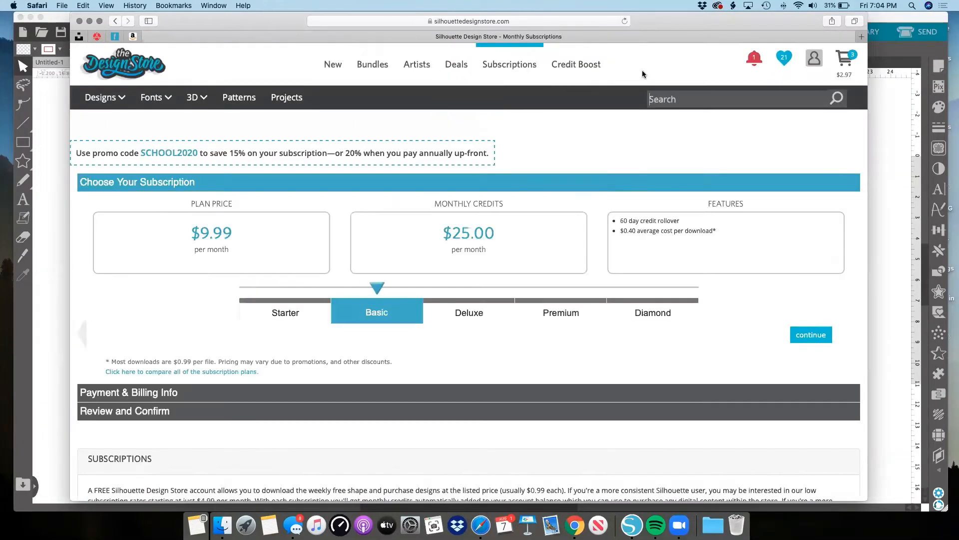
scroll(646, 72, down, 1)
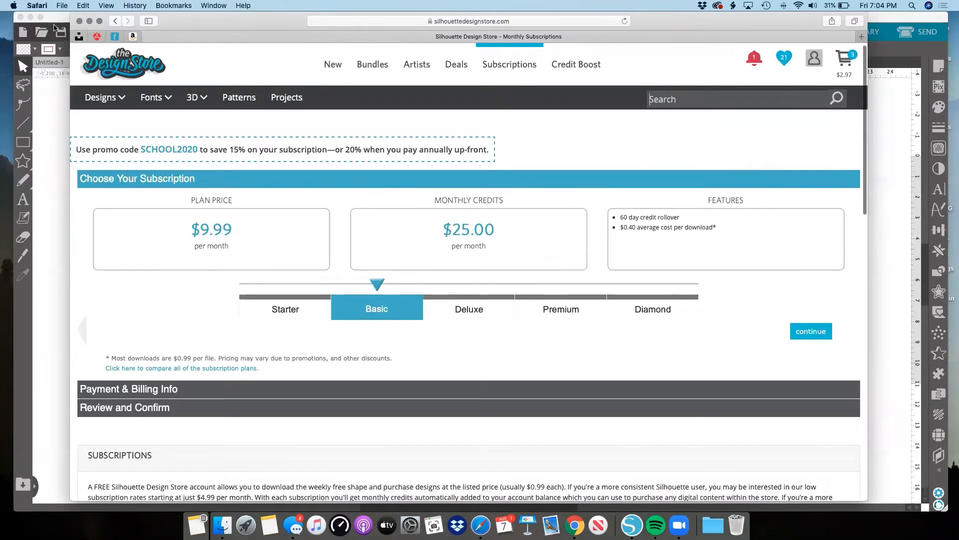
mouse_move(86, 92)
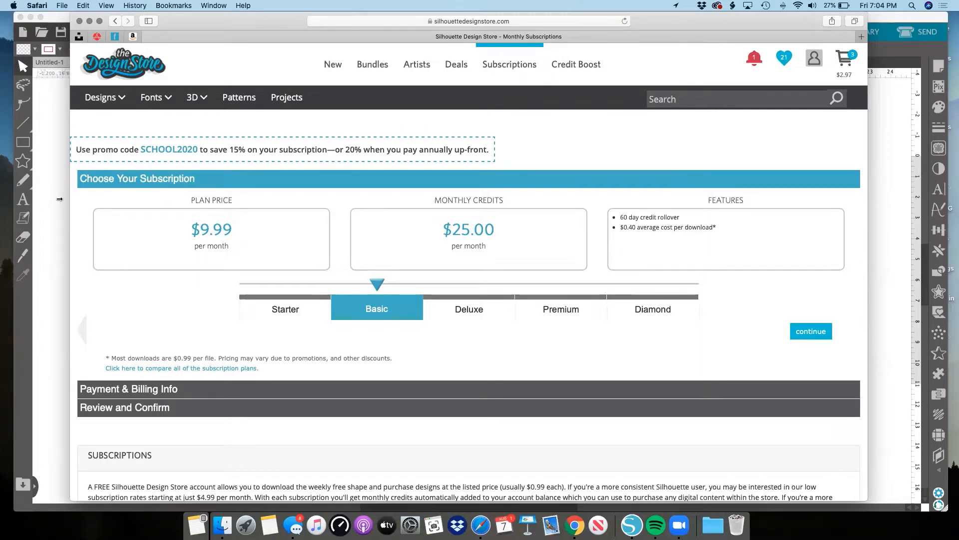
drag(70, 199, 11, 200)
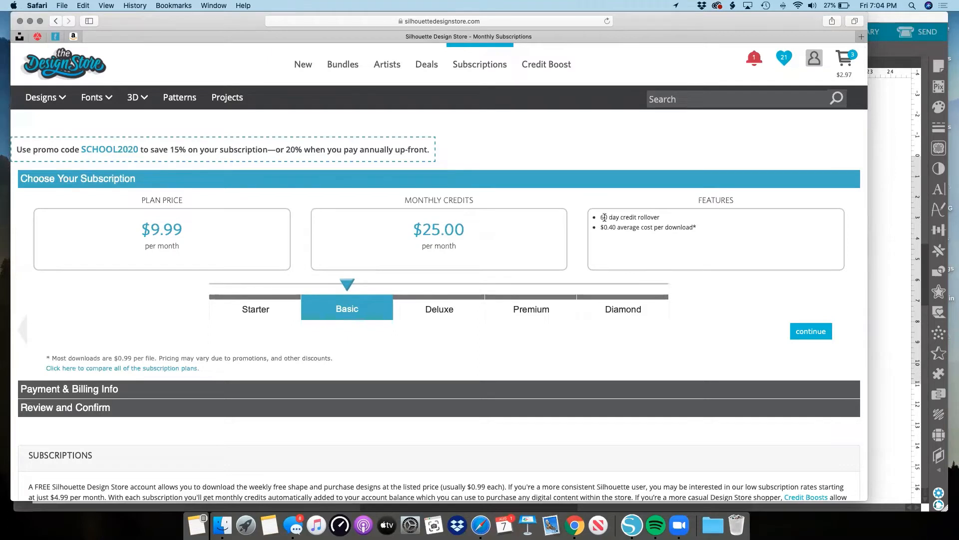
drag(600, 217, 668, 220)
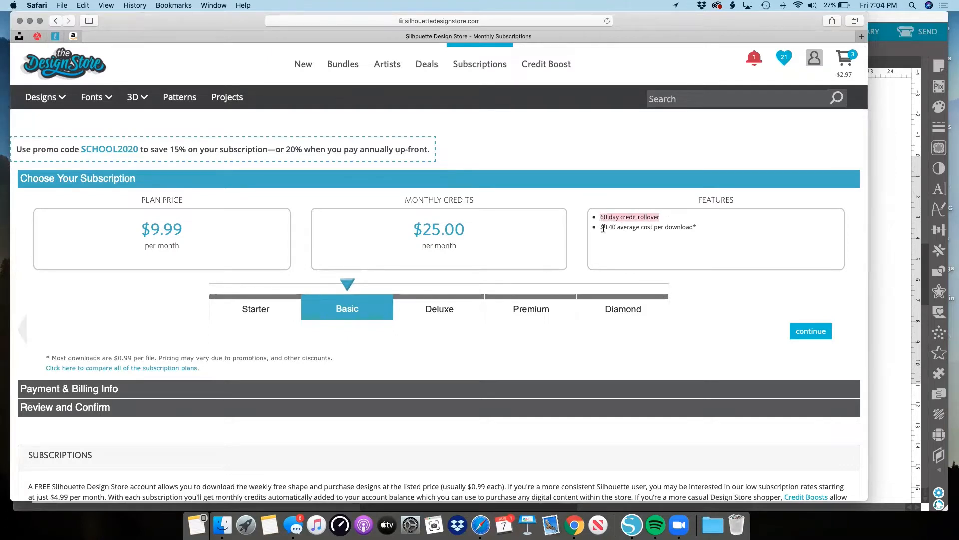
drag(602, 228, 699, 230)
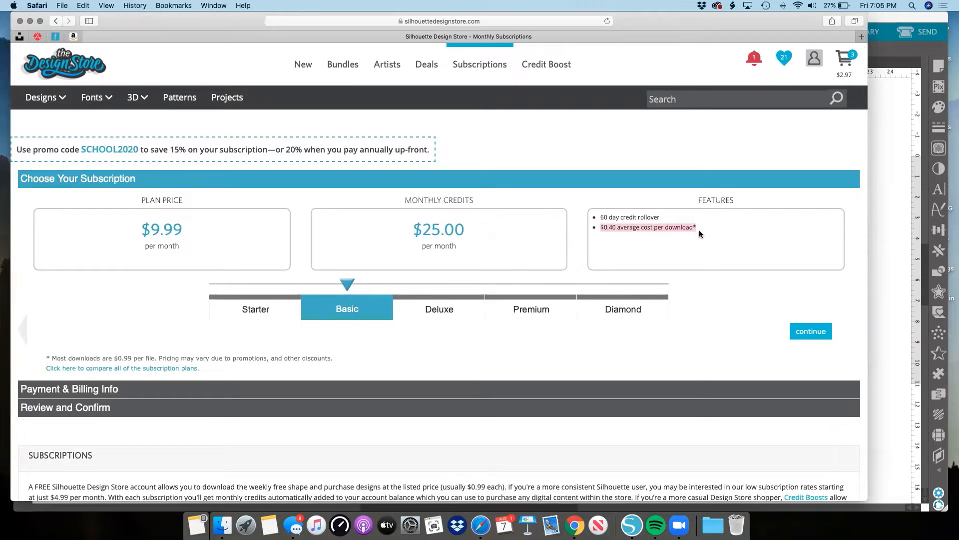
Examine the Discount Comparisons chart, comparing credits per dollar across the regular price, credit boosts and subscription levels.
scroll(607, 215, down, 2)
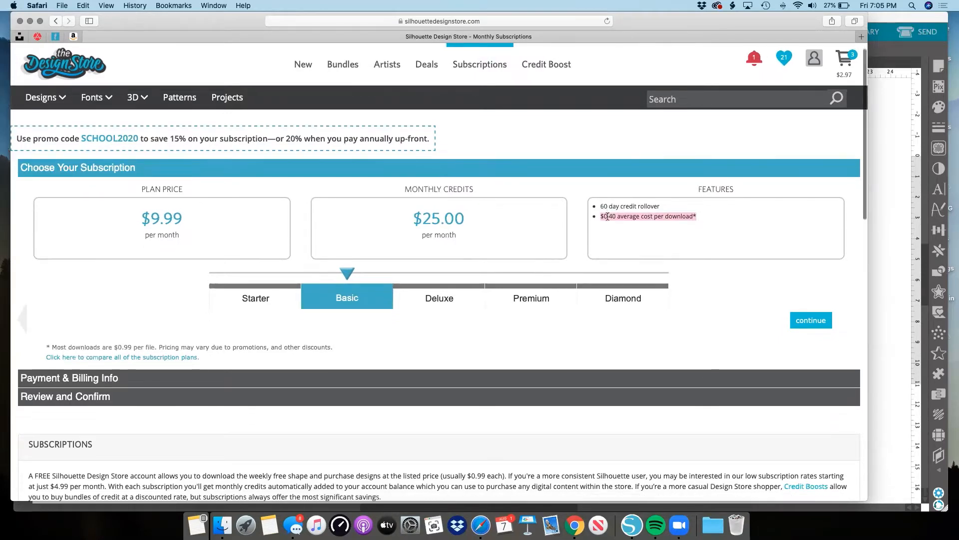
scroll(608, 215, down, 10)
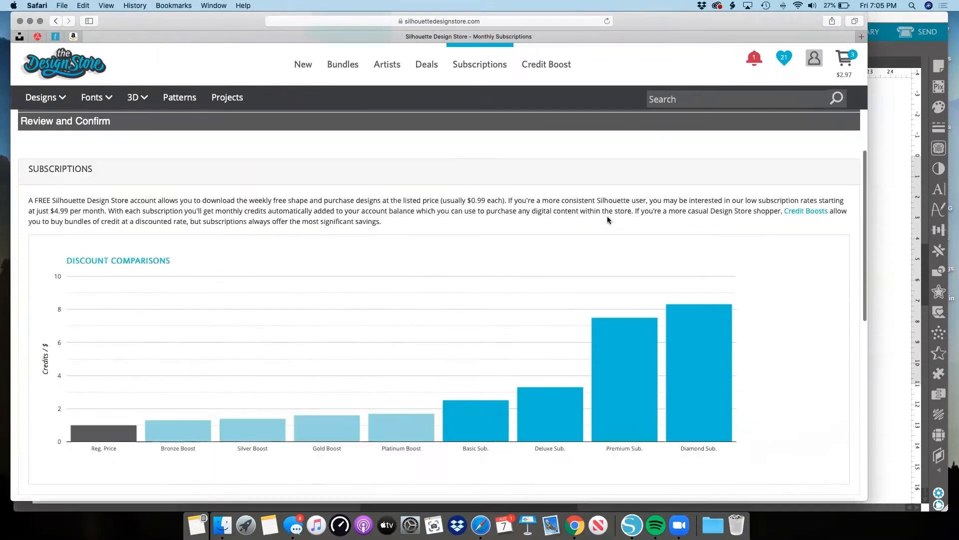
scroll(607, 220, down, 1)
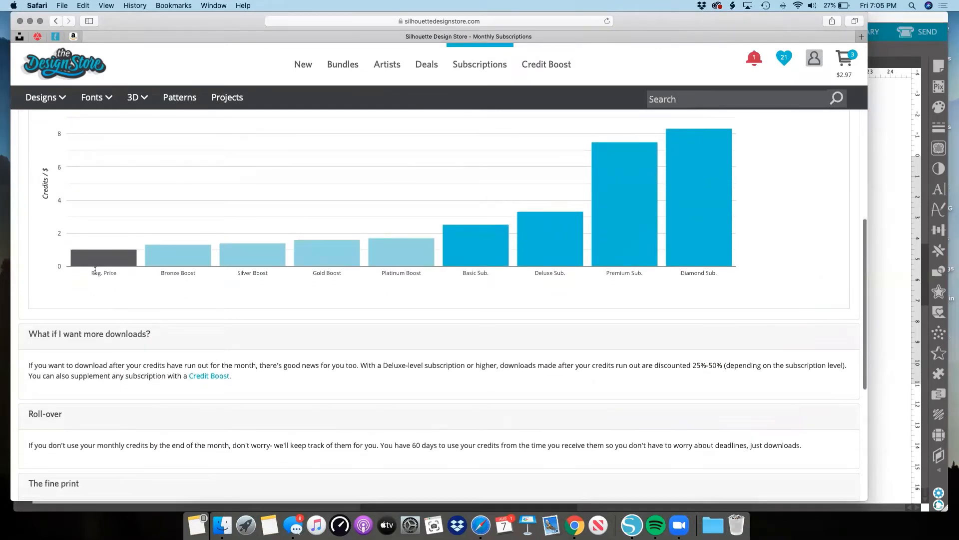
mouse_move(124, 263)
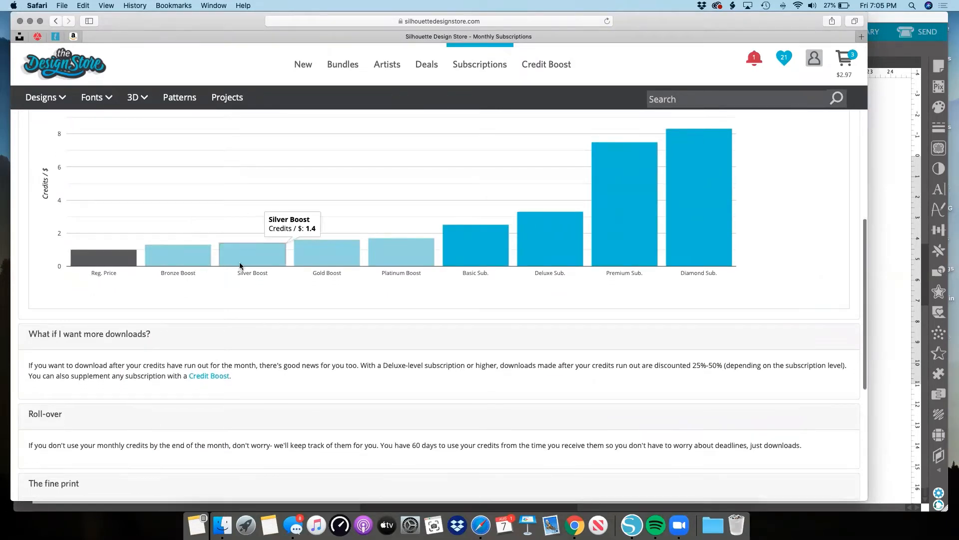
mouse_move(390, 264)
mouse_move(541, 255)
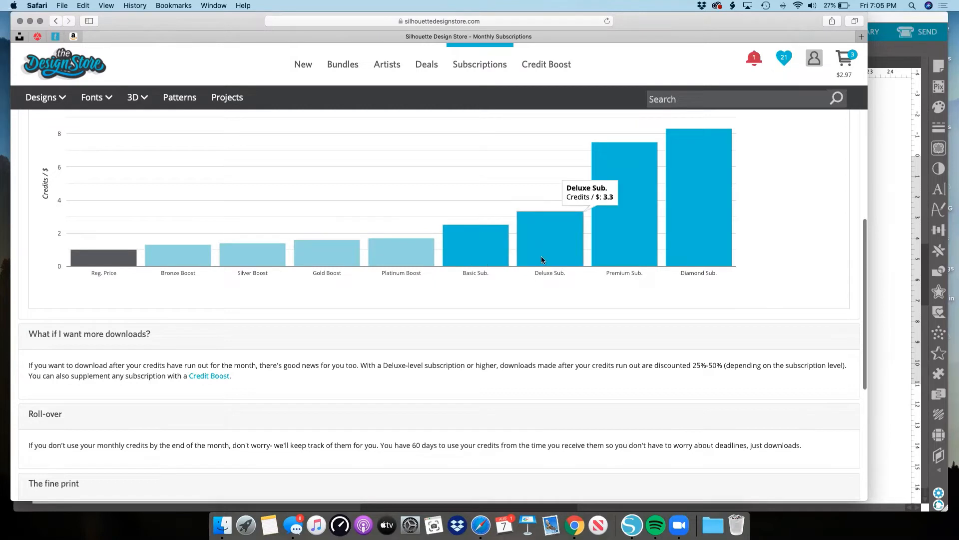
mouse_move(631, 254)
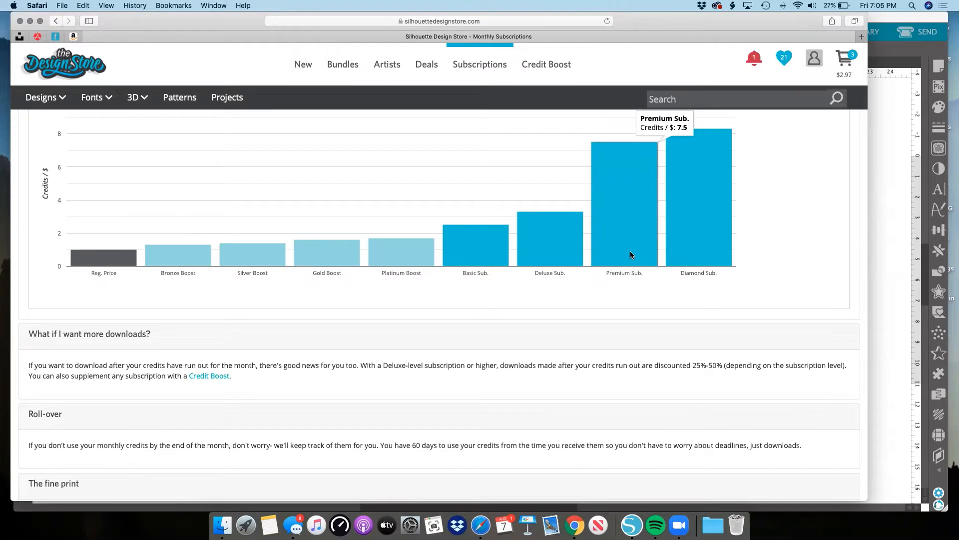
scroll(415, 263, up, 2)
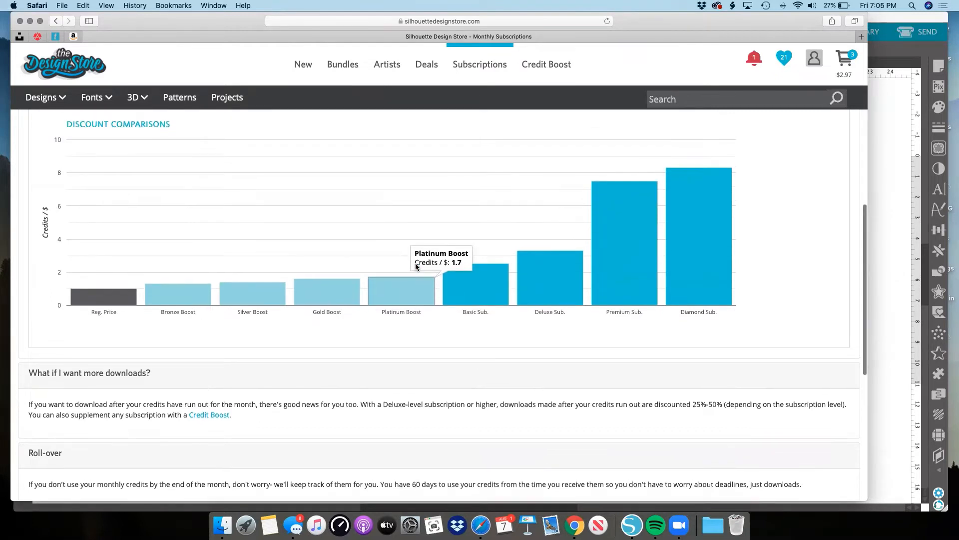
View the store's Credit Boost purchase options, close the browser window, and return to Silhouette Studio.
click(564, 70)
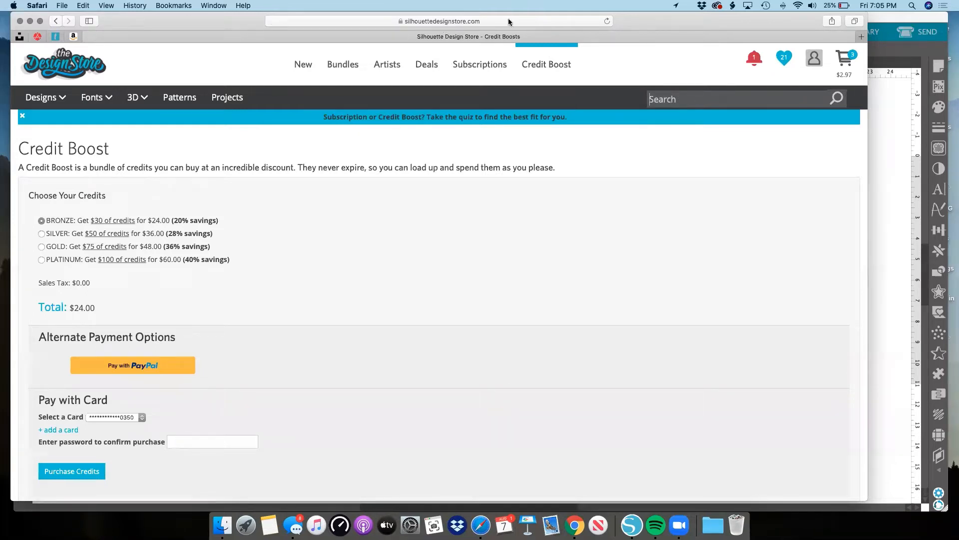
click(20, 21)
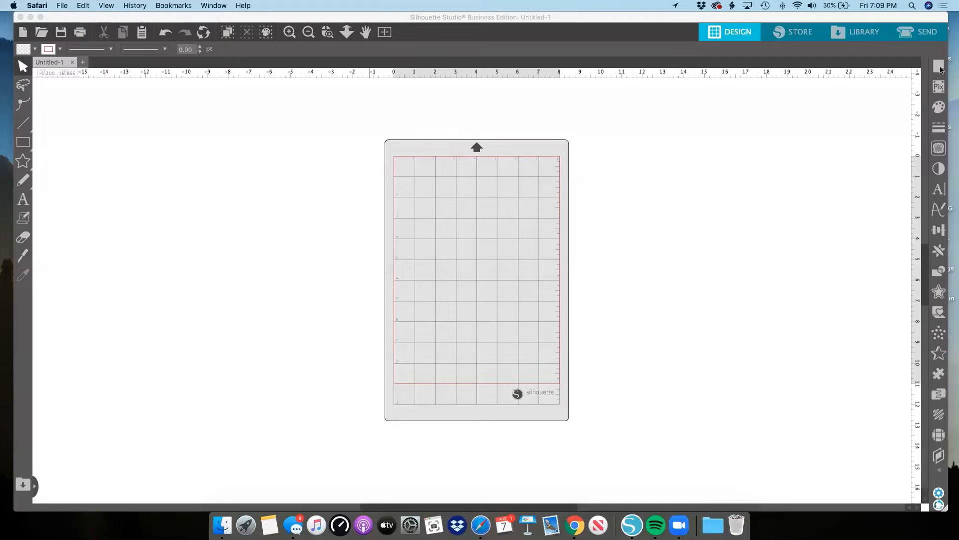
click(436, 219)
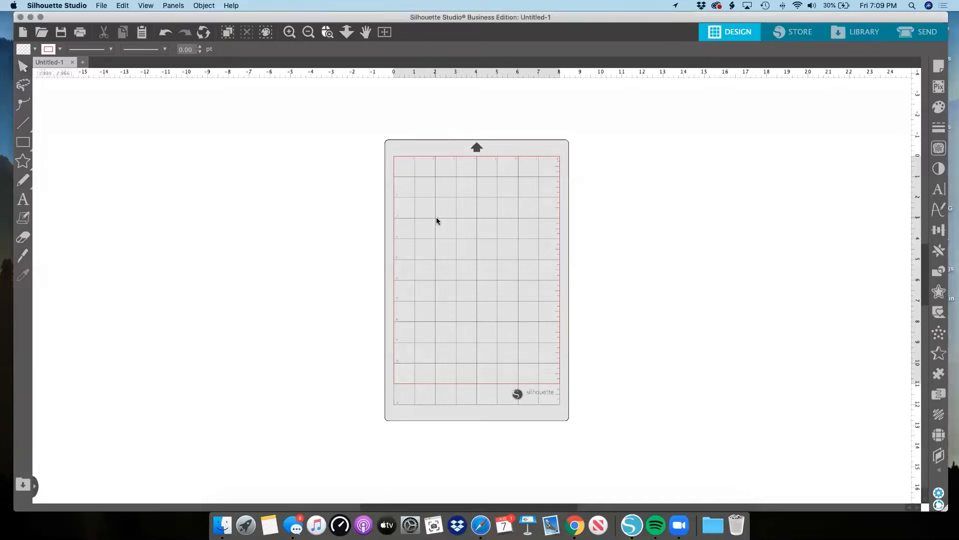
Open the Page Setup settings and place them over the cutting mat.
scroll(437, 217, up, 5)
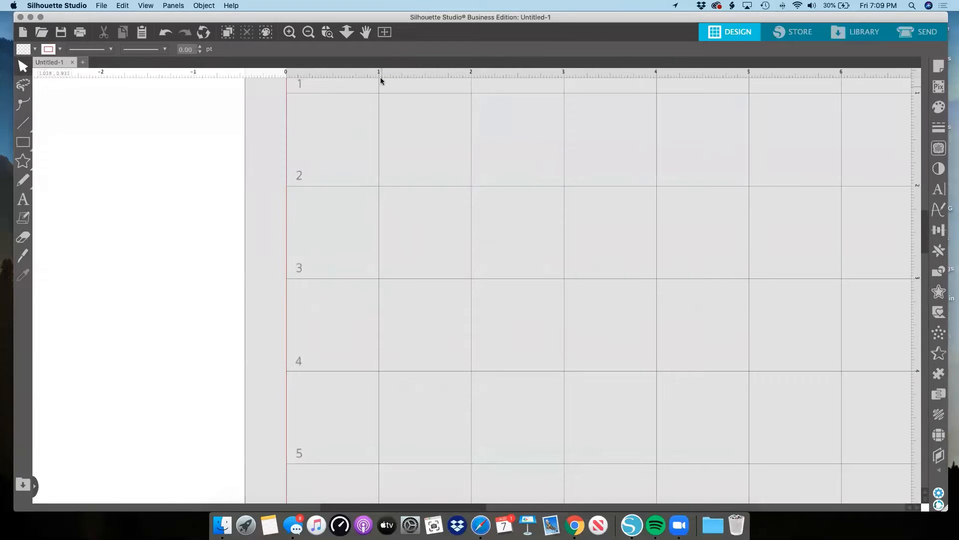
click(308, 32)
click(309, 33)
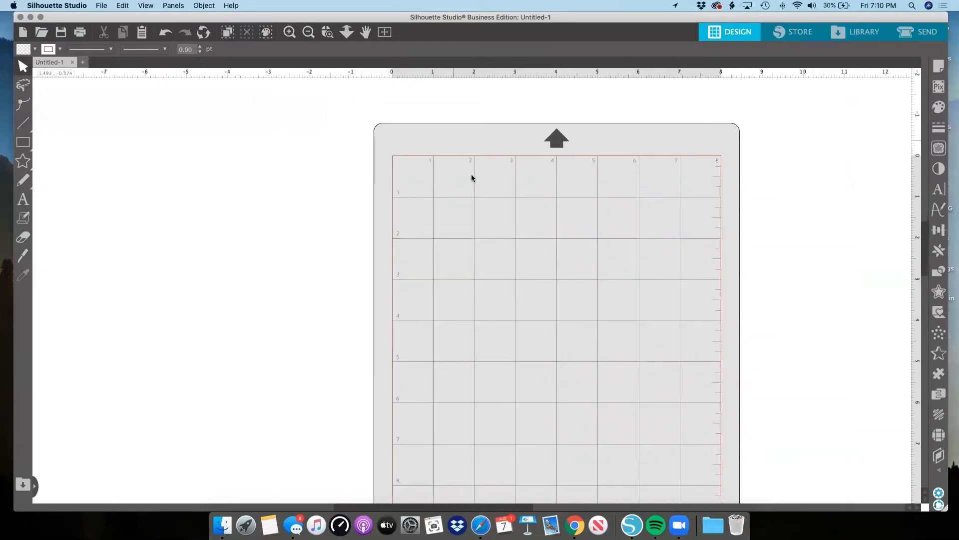
scroll(662, 196, right, 1)
scroll(661, 195, down, 2)
scroll(661, 195, right, 1)
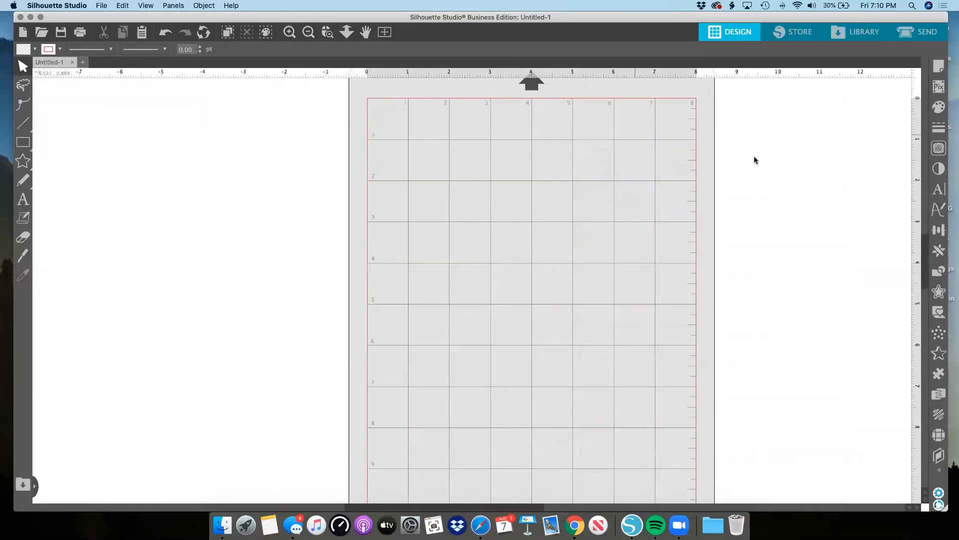
click(938, 66)
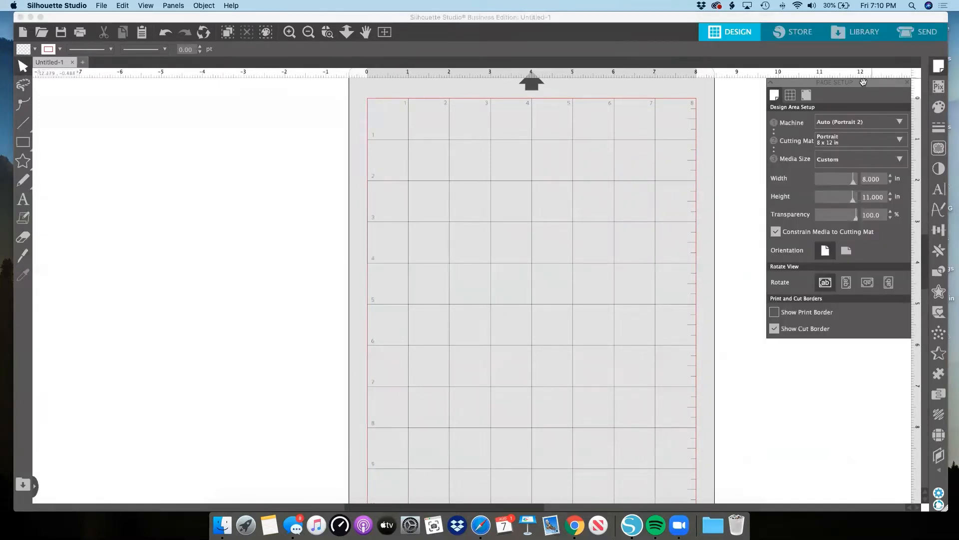
drag(847, 83, 627, 101)
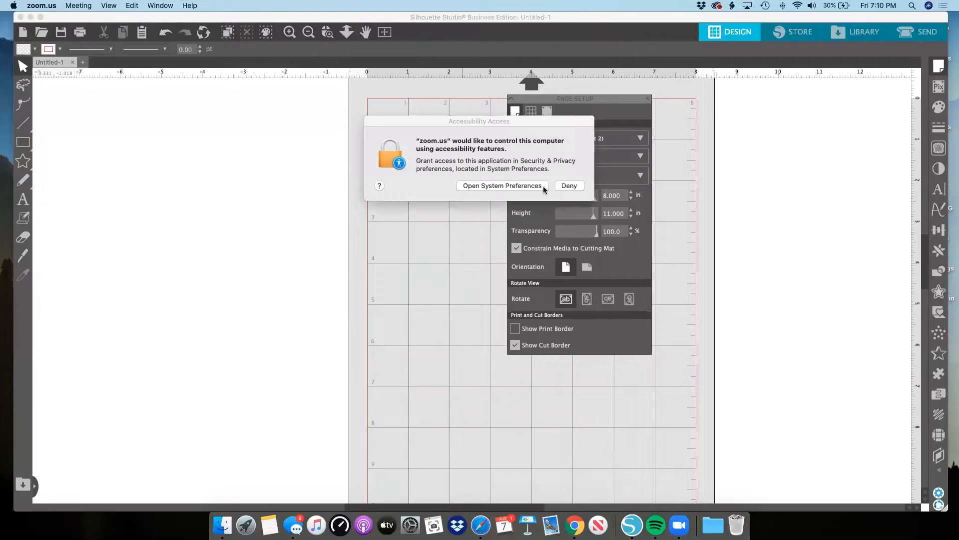
Deny zoom.us accessibility access, move the Page Setup settings to the mat's edge, and activate the Select tool.
click(559, 187)
click(569, 187)
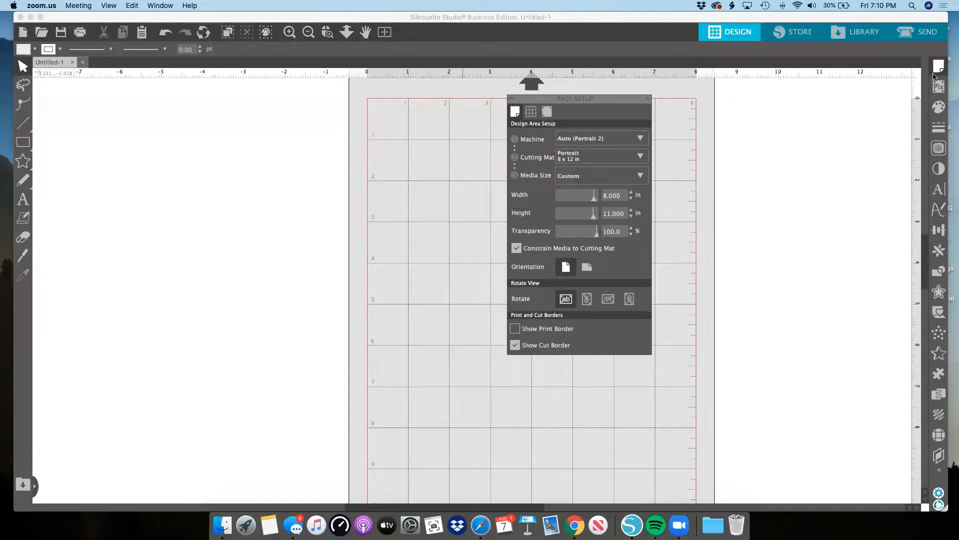
drag(611, 103, 777, 107)
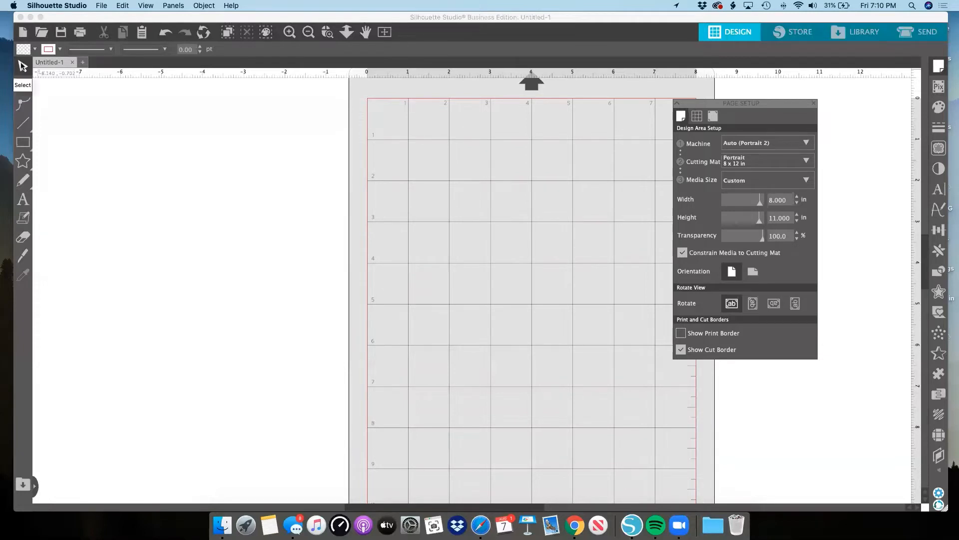
click(23, 67)
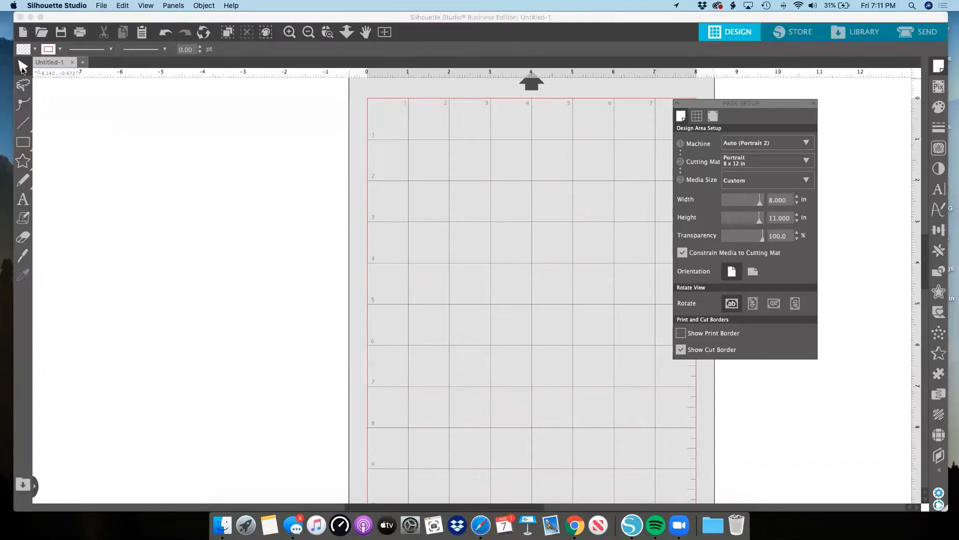
click(22, 66)
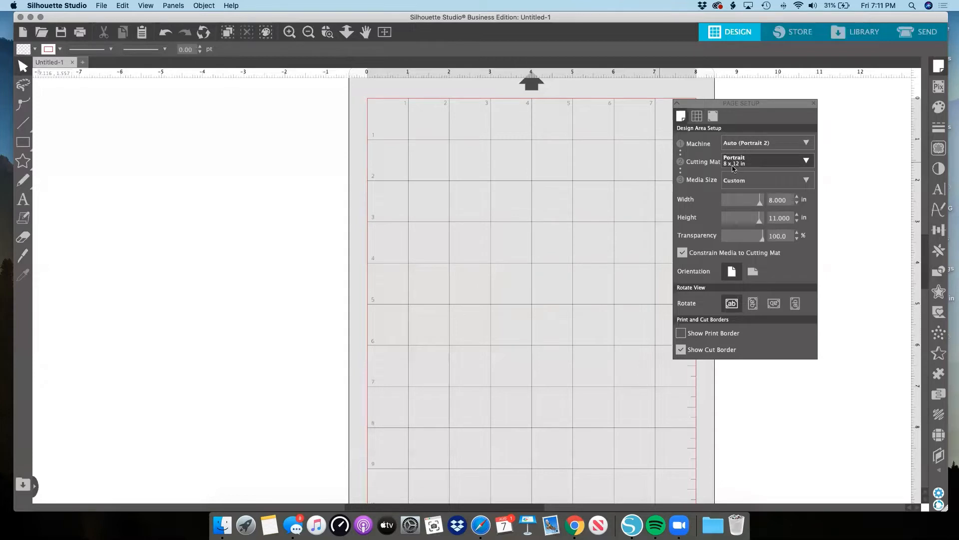
Review the available machine types in Page Setup and set the cutting mat to None.
click(806, 144)
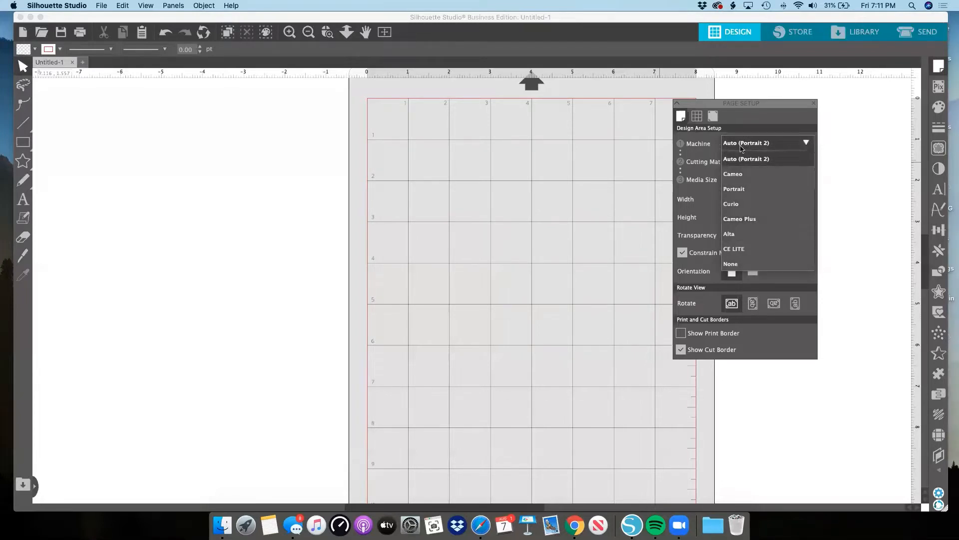
click(758, 136)
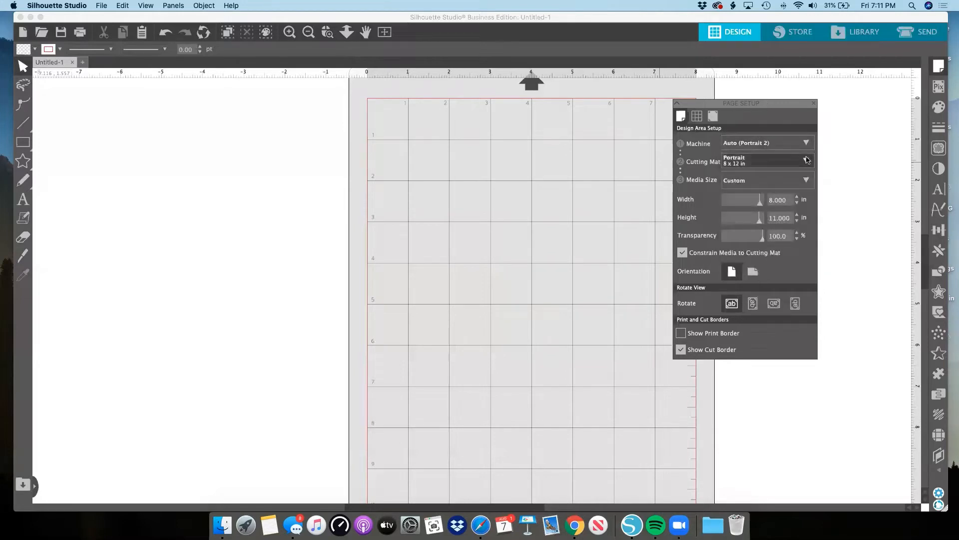
click(760, 160)
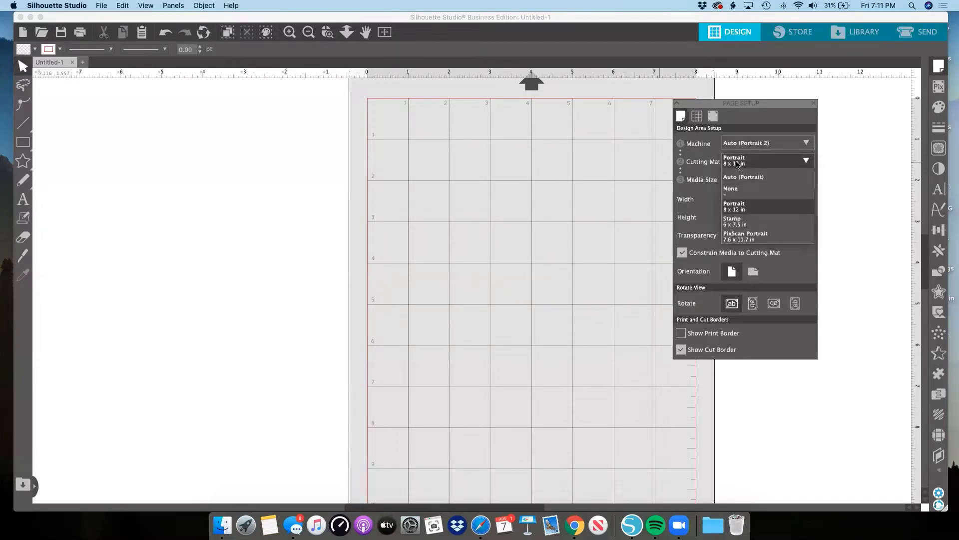
click(738, 165)
click(738, 164)
click(740, 190)
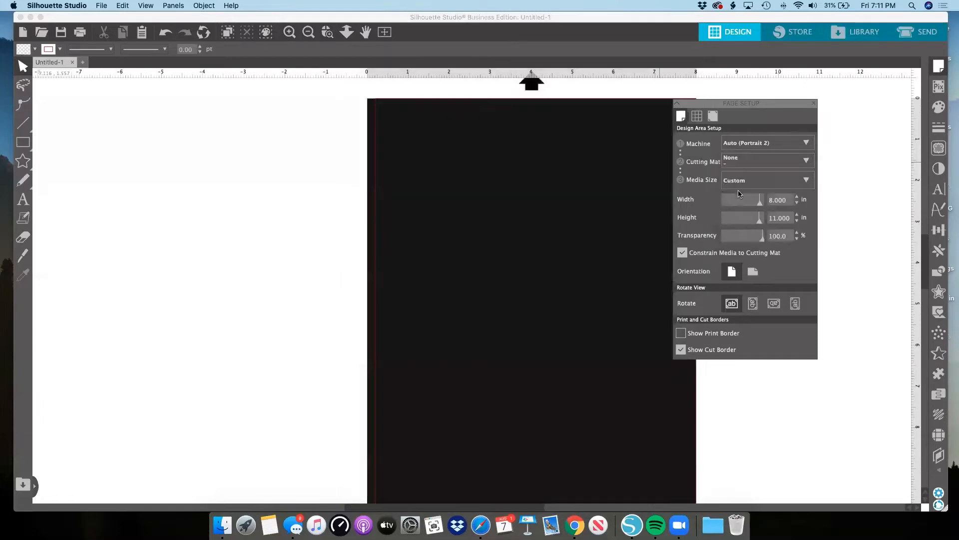
Set the default page color to white in the application preferences.
drag(583, 184, 488, 224)
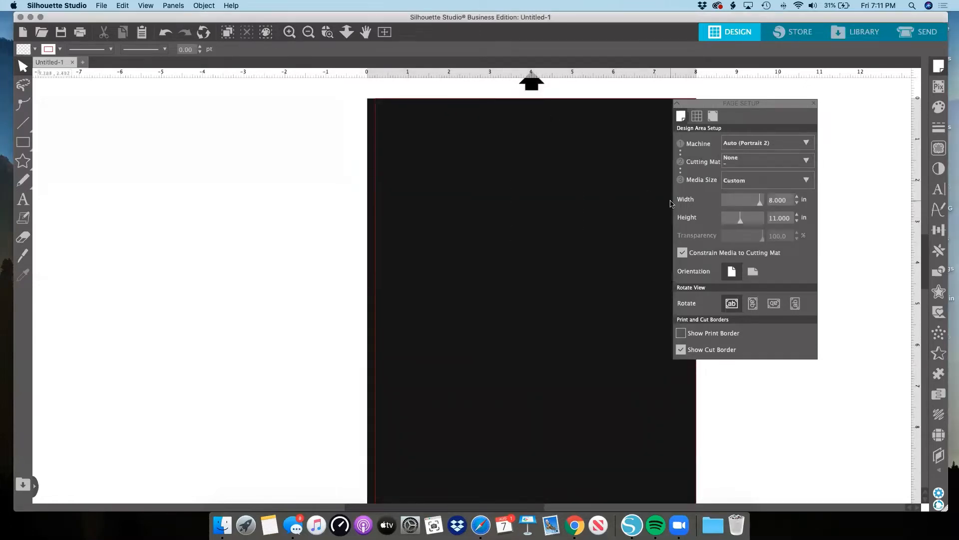
click(940, 493)
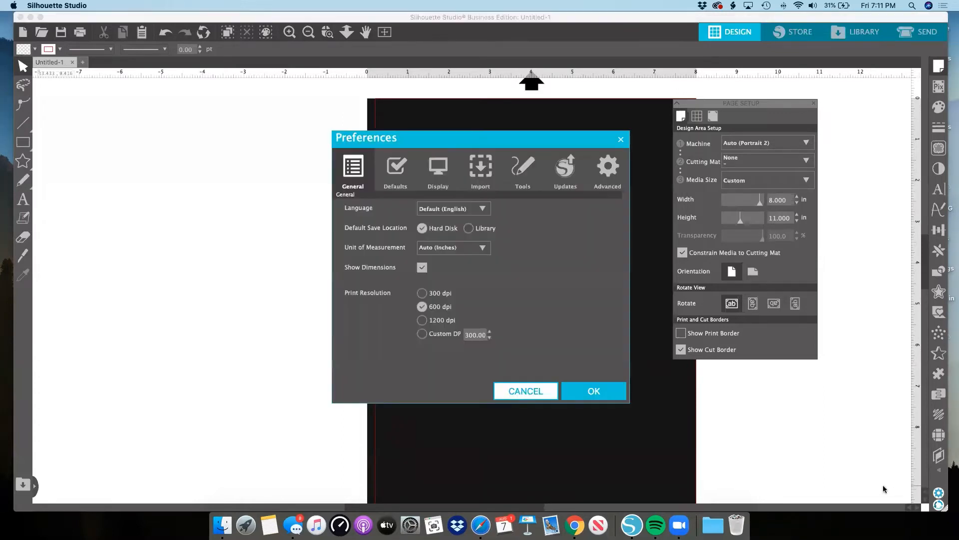
click(407, 175)
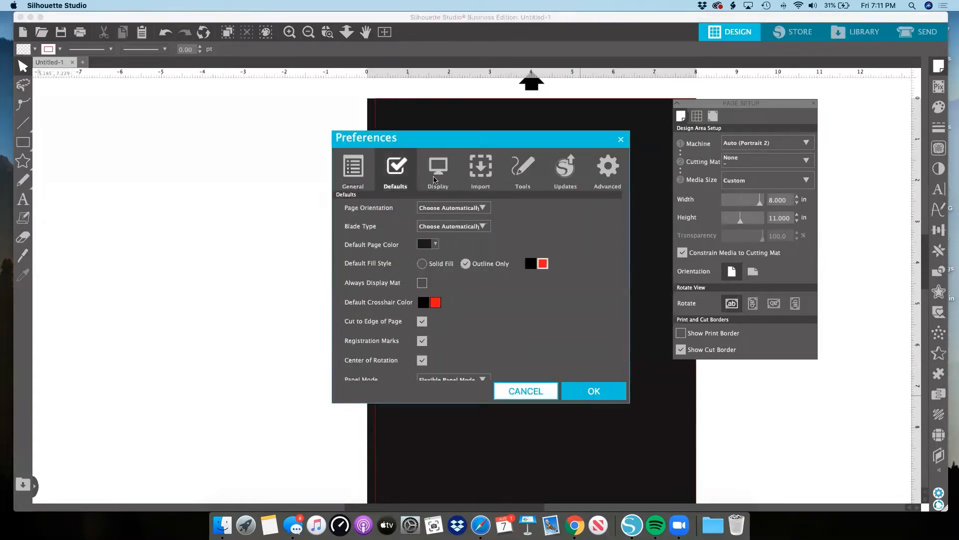
click(435, 244)
click(431, 258)
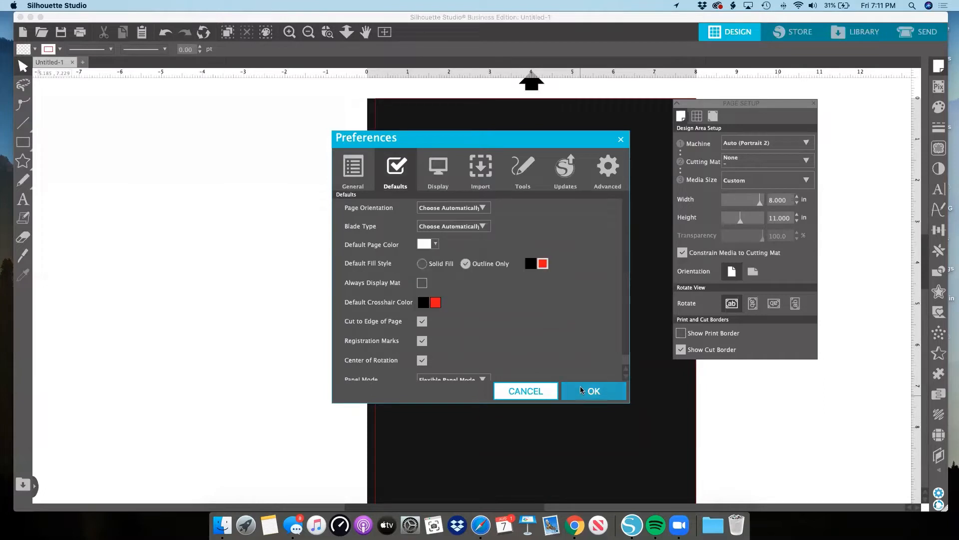
click(593, 397)
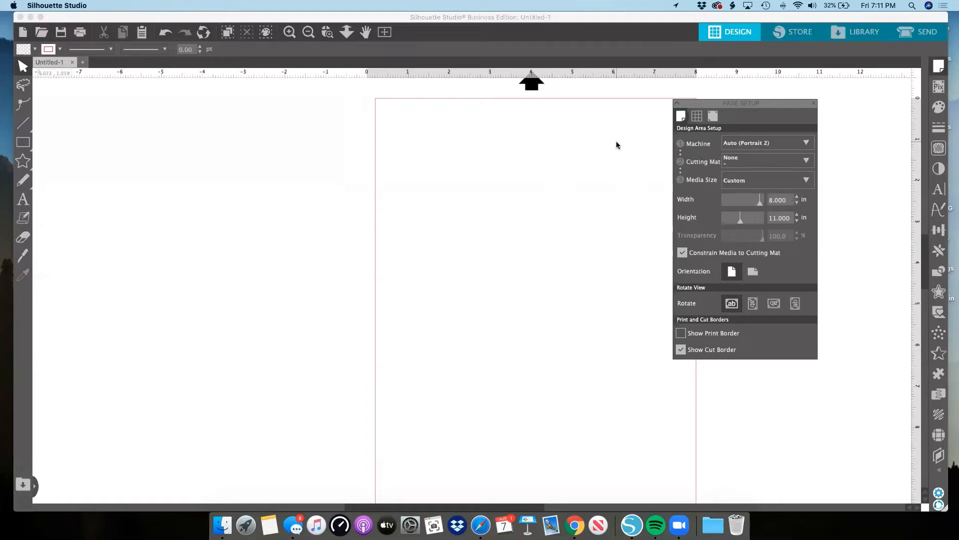
Hide and show the page's cut border twice, leaving it shown.
click(730, 162)
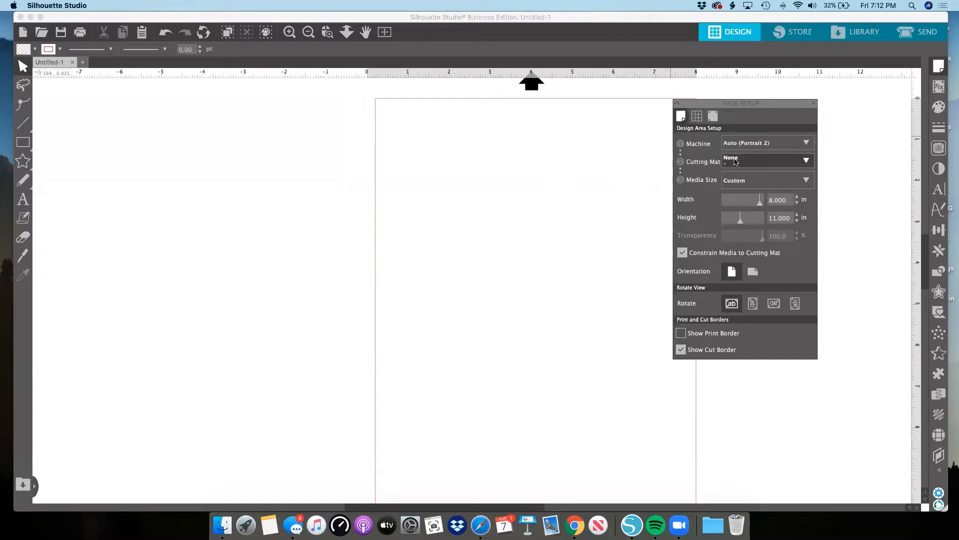
click(683, 354)
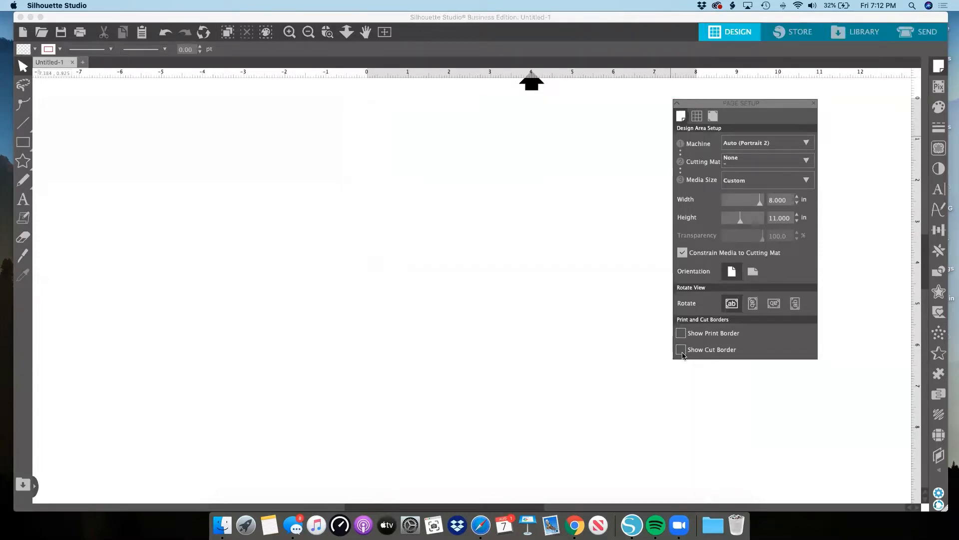
click(682, 351)
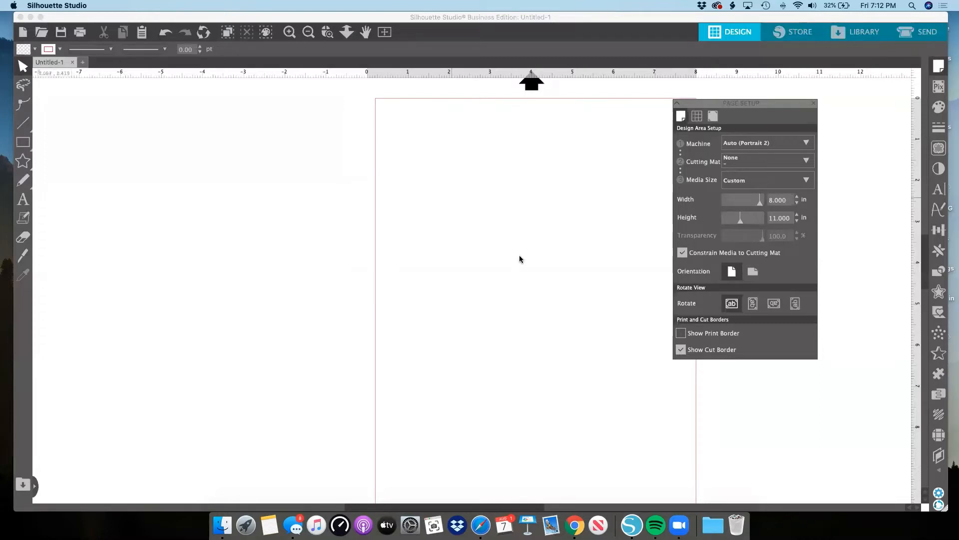
click(682, 350)
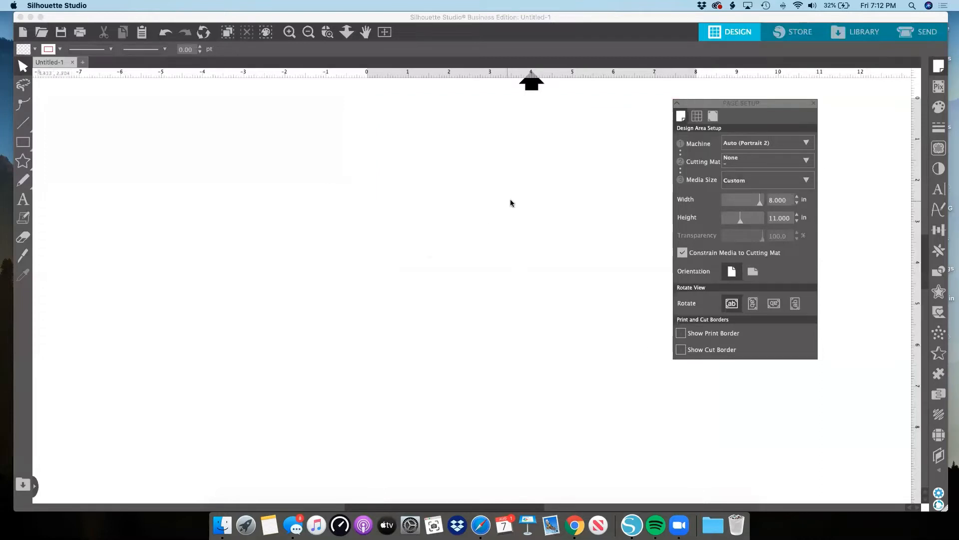
click(681, 349)
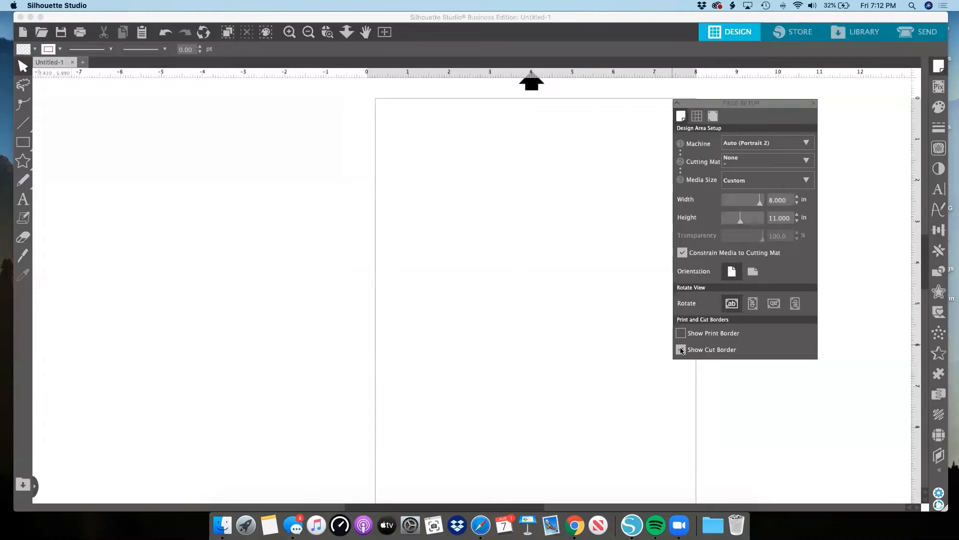
Set the cutting mat to Auto (Portrait) and the media size to Letter (8.500 x 11.000 in).
click(757, 185)
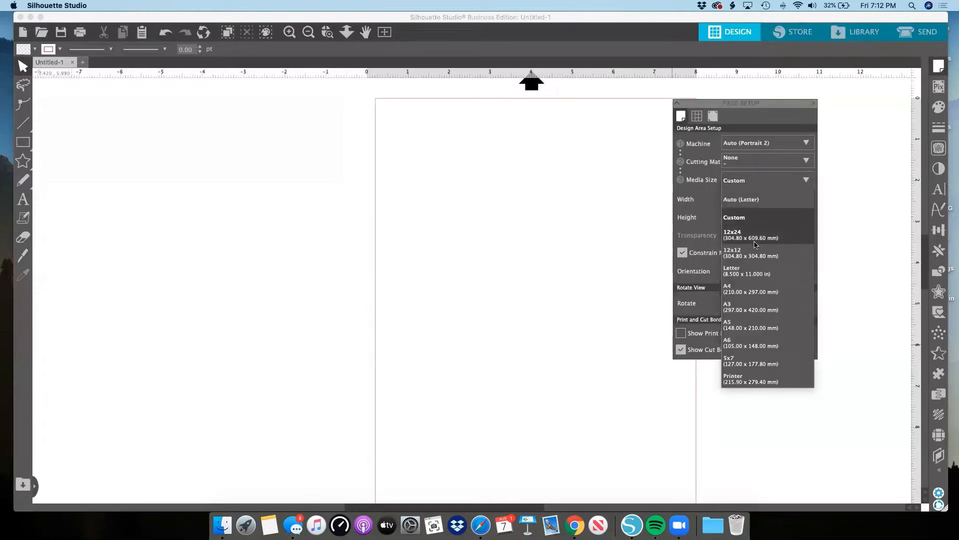
click(752, 161)
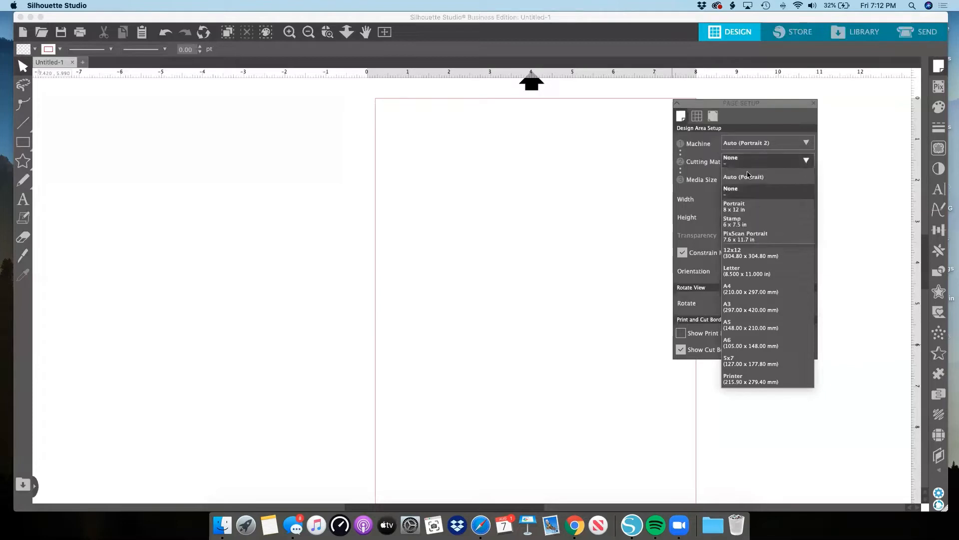
click(749, 170)
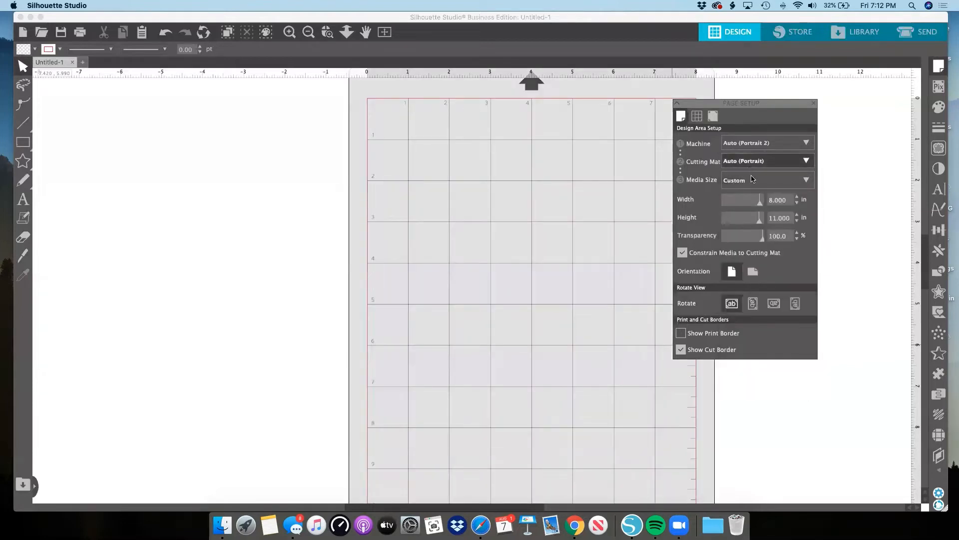
click(755, 180)
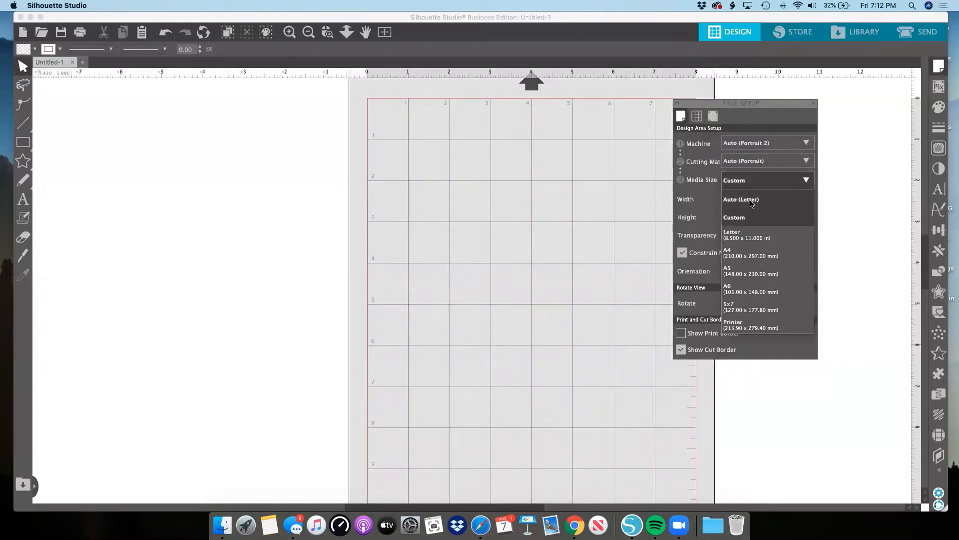
click(752, 238)
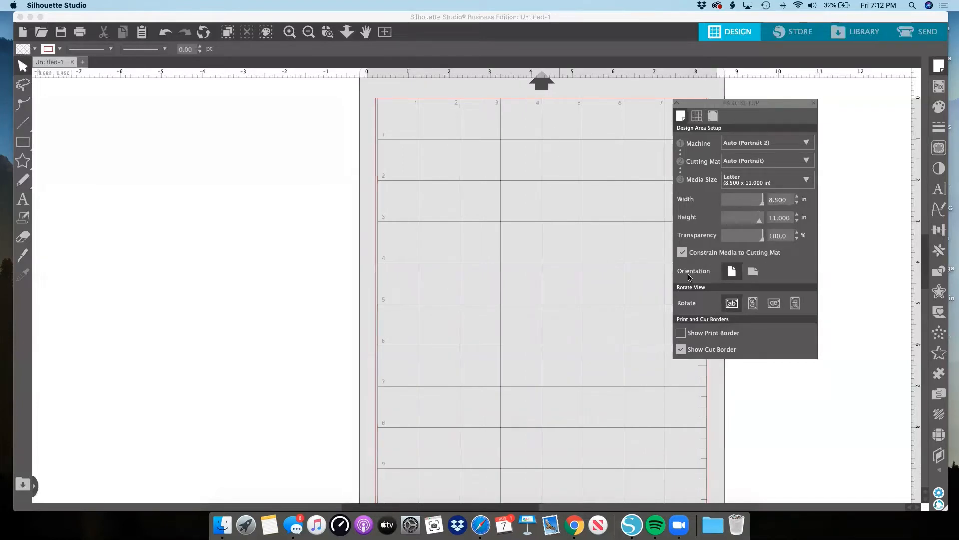
Try the Auto (Letter) media size and choose Letter (8.500 x 11.000 in) again.
click(778, 185)
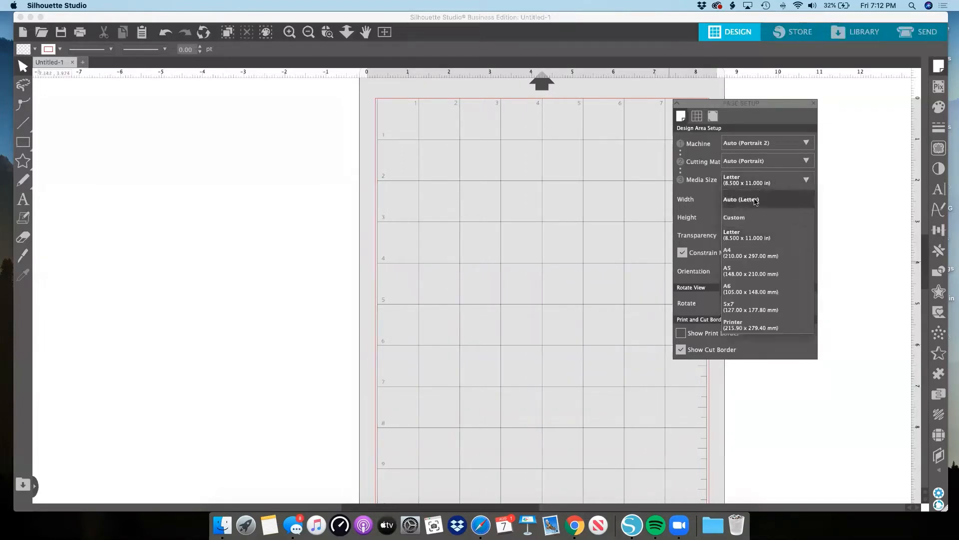
click(755, 200)
click(761, 183)
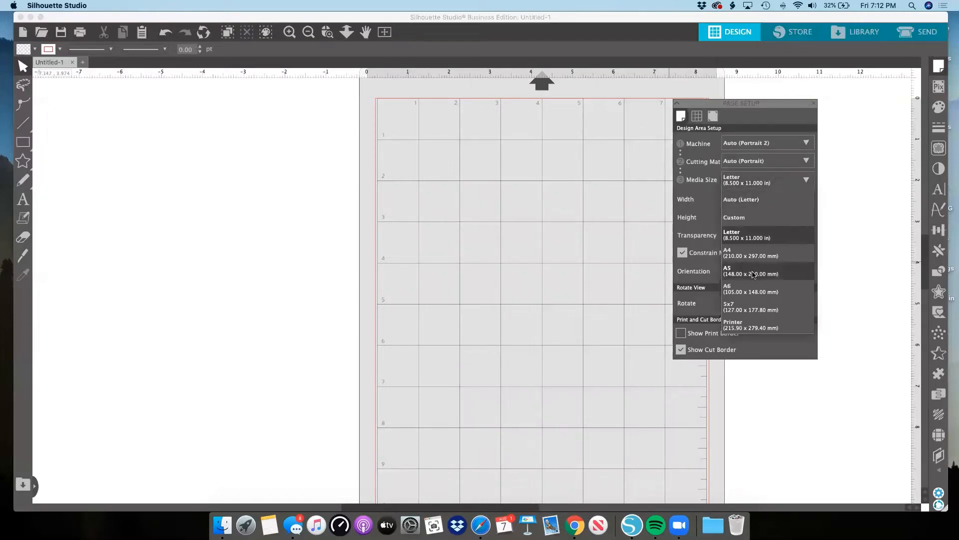
click(751, 239)
click(764, 186)
click(736, 200)
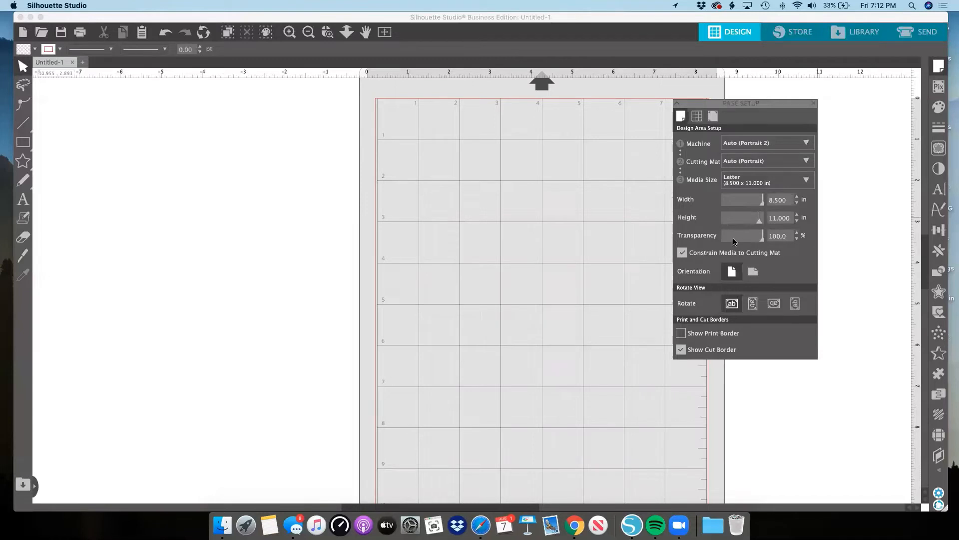
Lower the page transparency to 0% and restore it to 100%.
drag(734, 241, 720, 241)
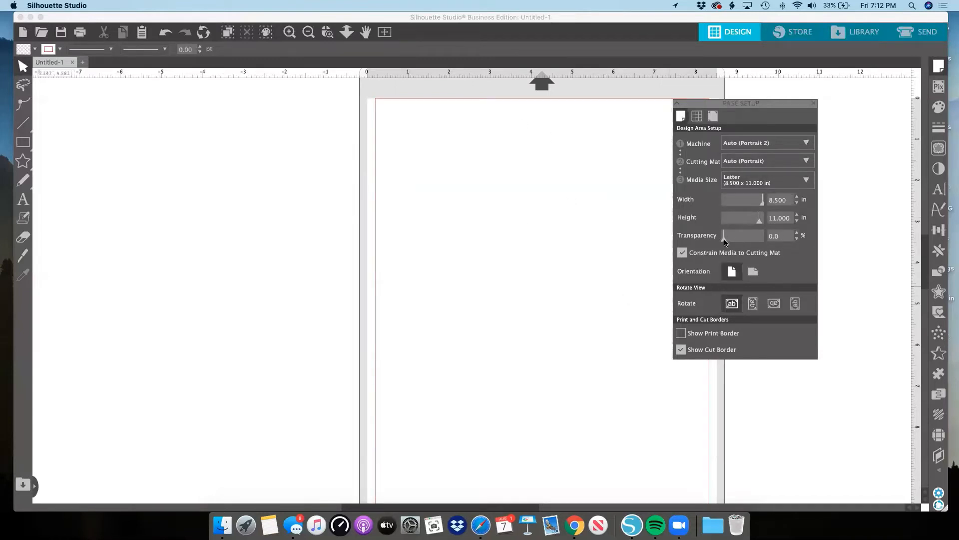
drag(726, 243, 763, 242)
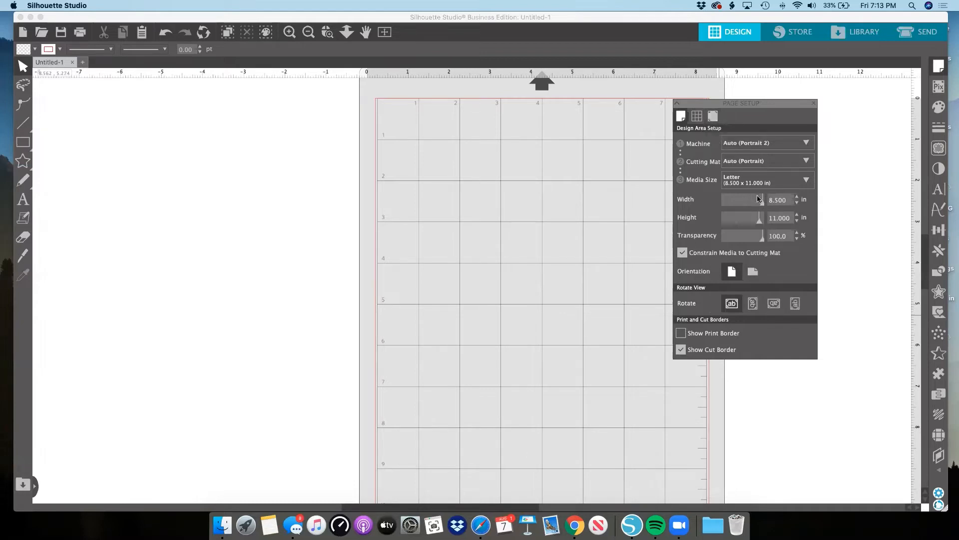
Close and reopen the Page Setup settings and place them over the cutting mat.
click(937, 67)
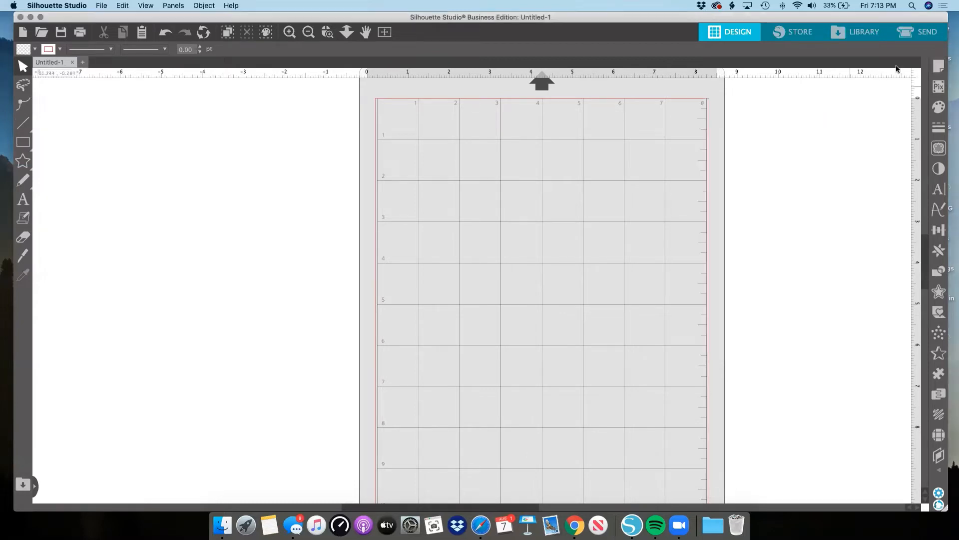
click(938, 67)
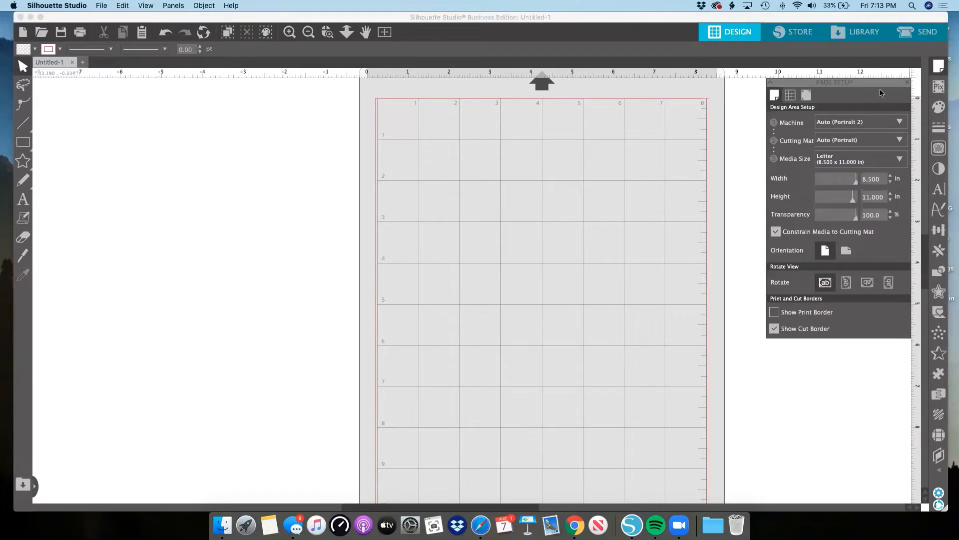
drag(877, 80, 602, 103)
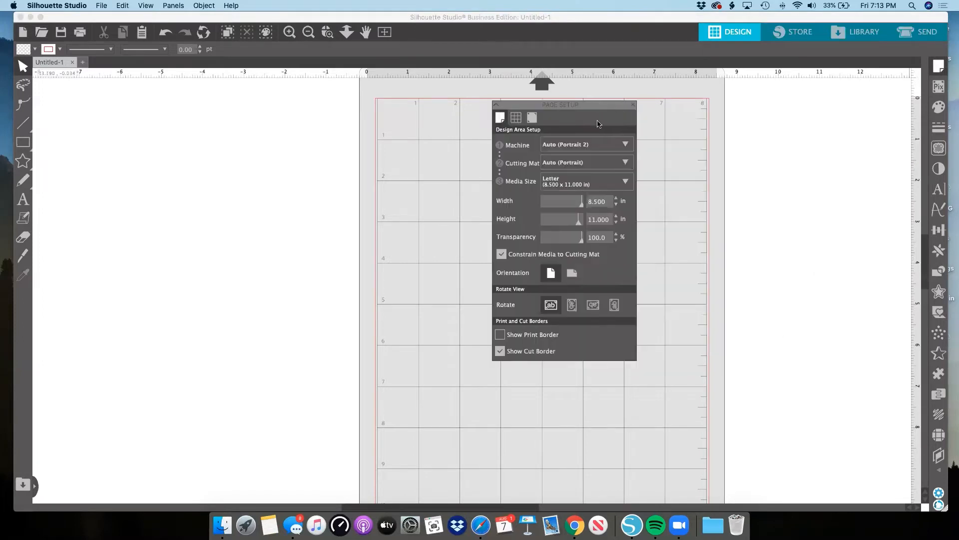
Review the grid and registration mark settings, return to the design area settings, and move Page Setup beside the mat.
click(517, 119)
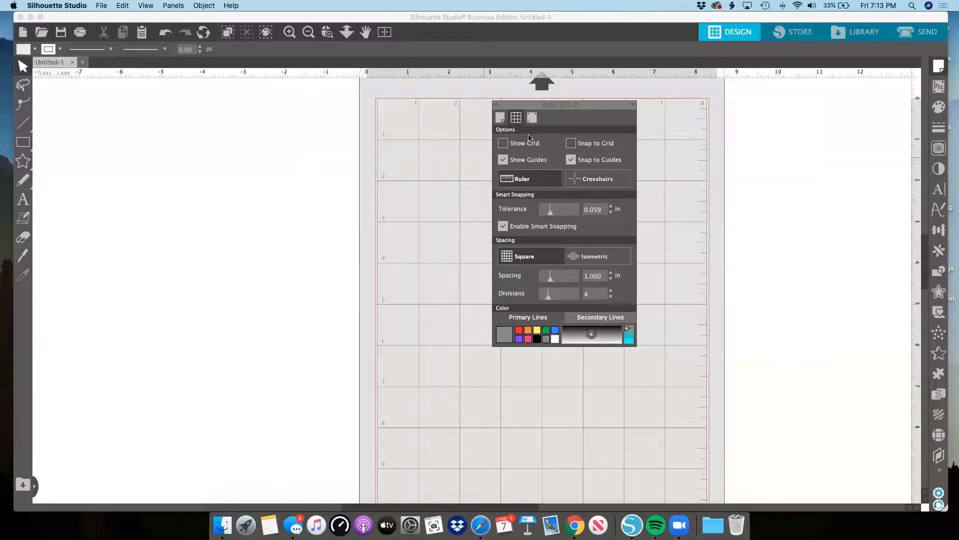
click(531, 117)
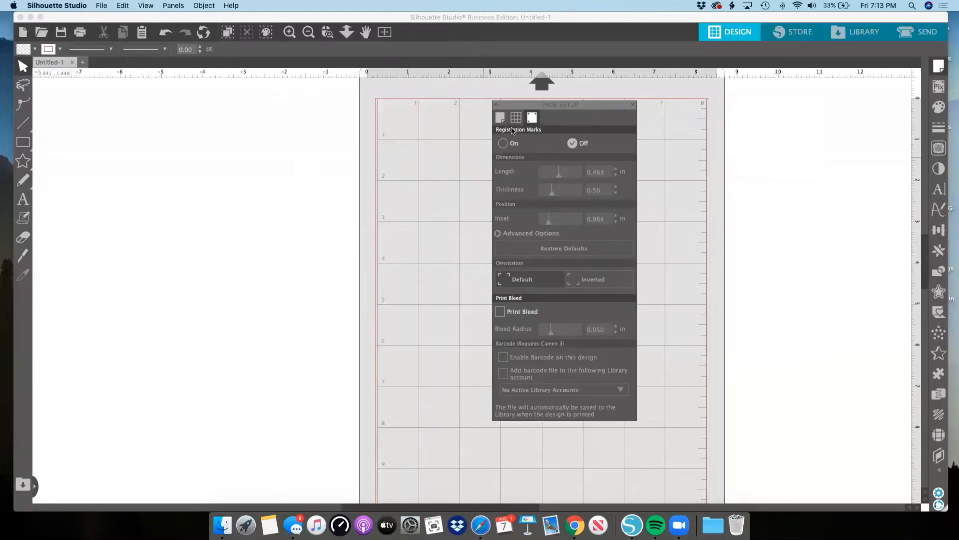
drag(590, 104, 590, 103)
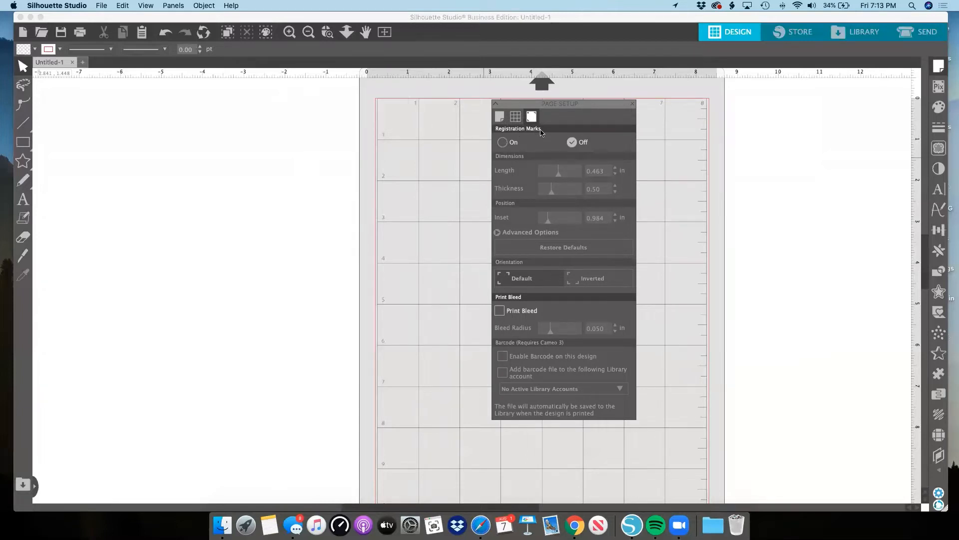
click(501, 117)
drag(538, 105, 779, 94)
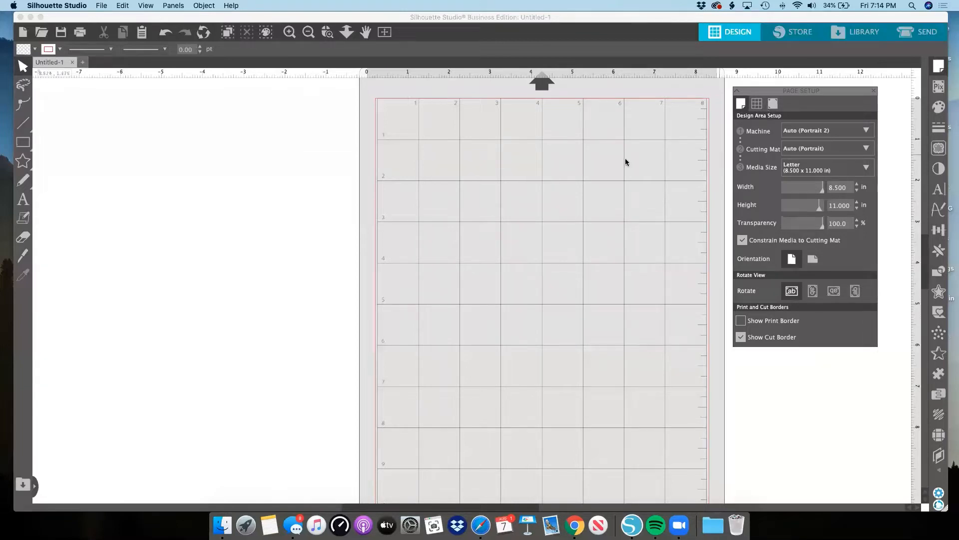
Add the text "unzip!" in the empty area to the left of the cutting mat.
scroll(619, 159, down, 4)
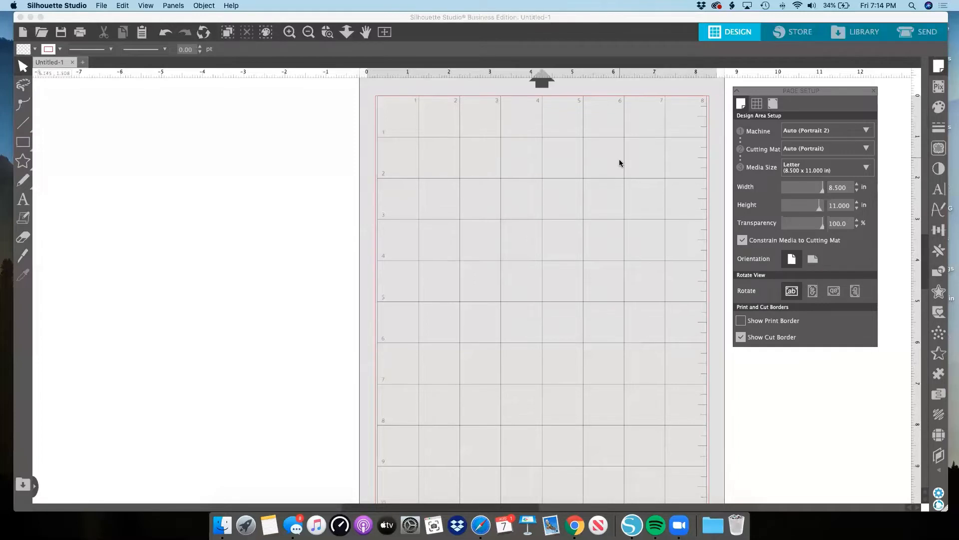
click(309, 33)
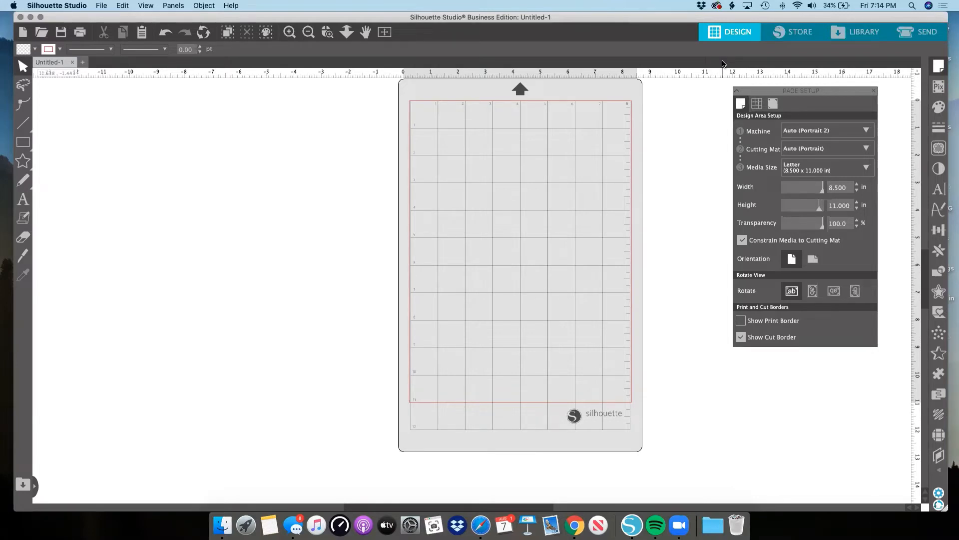
scroll(723, 65, left, 2)
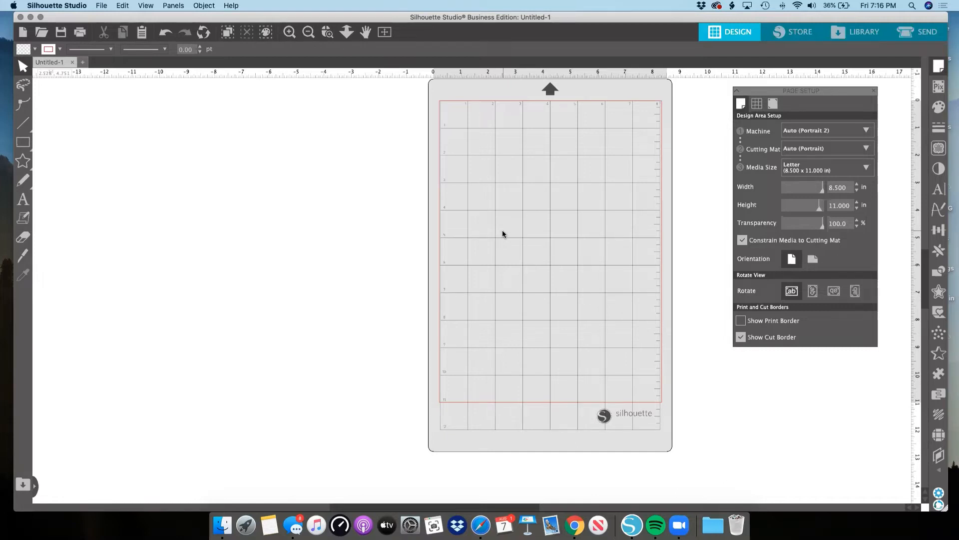
click(23, 198)
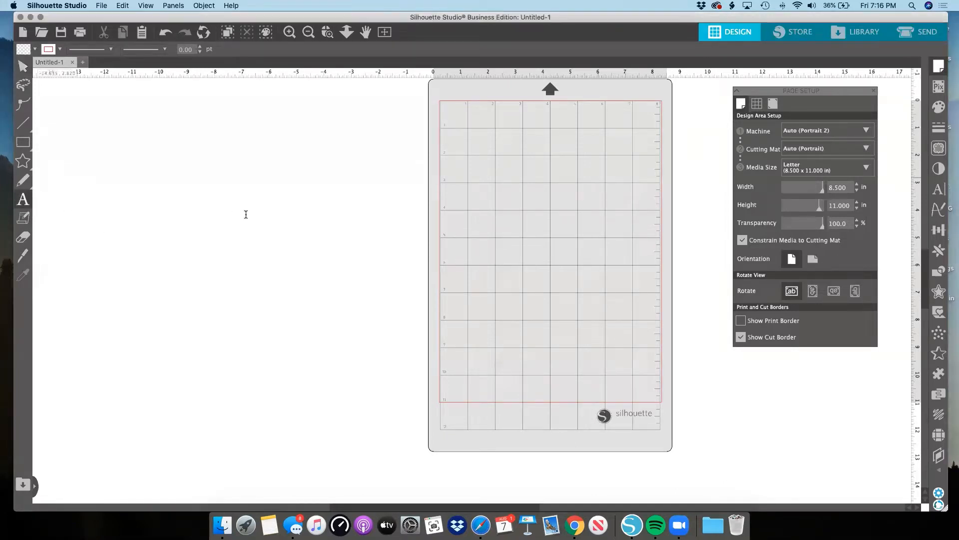
click(275, 220)
text(un)
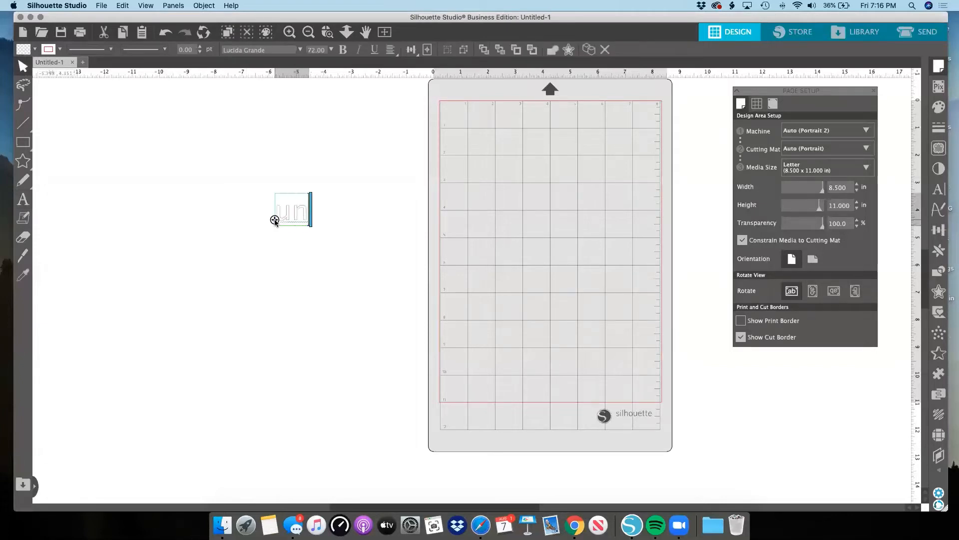
text(zip!)
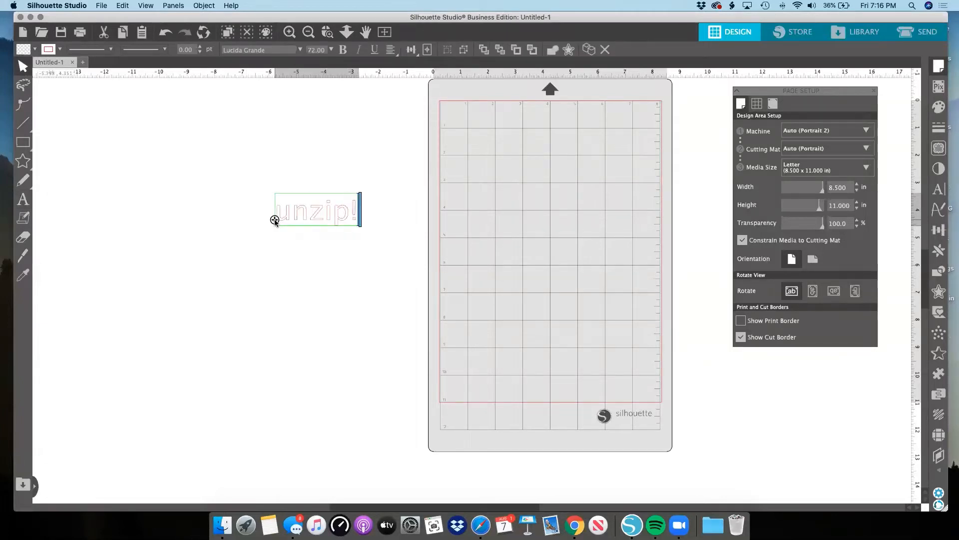
scroll(276, 221, down, 2)
click(294, 230)
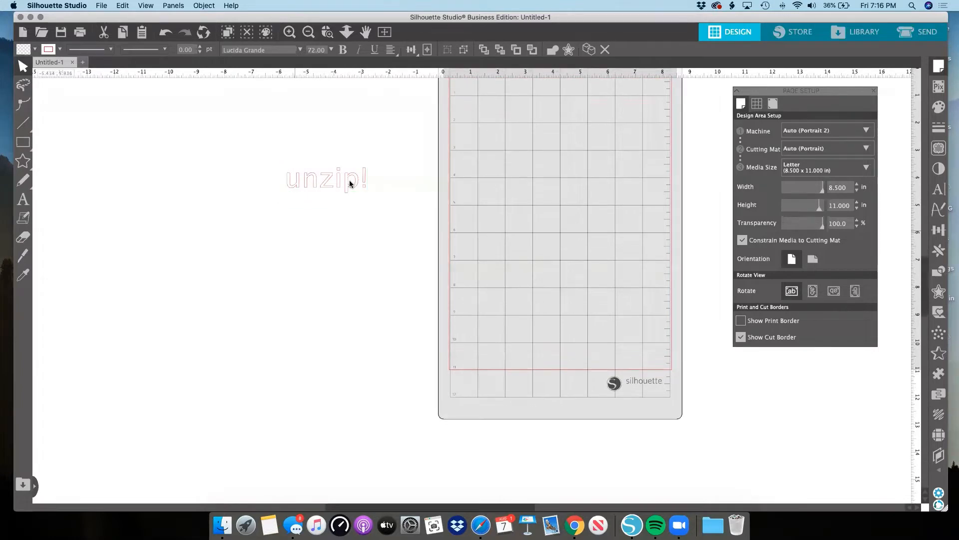
Enlarge the "unzip!" text to about 7.1 in wide by 2.7 in high.
click(352, 190)
drag(377, 197, 477, 261)
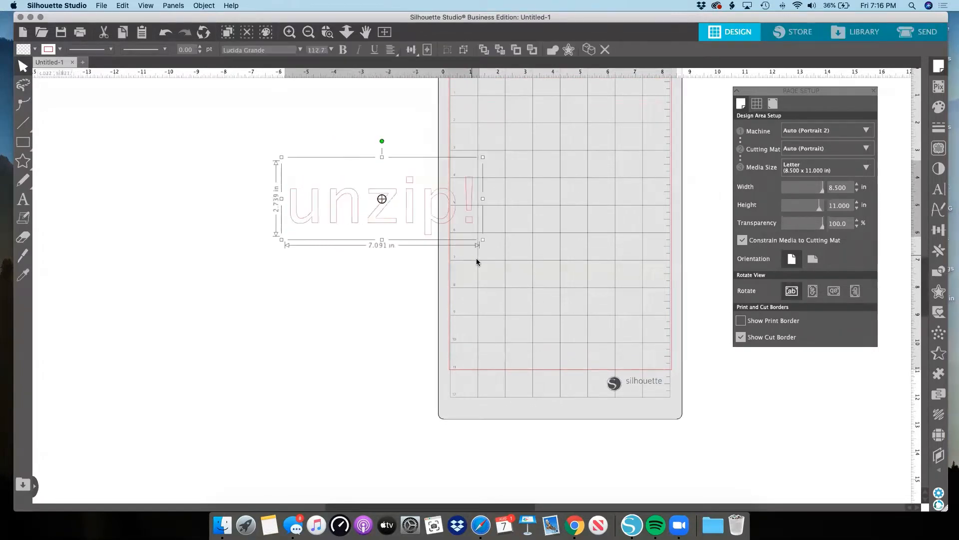
Move the "unzip!" text onto the cutting mat and shrink it to about 6.5 in wide by 2.5 in high.
click(477, 261)
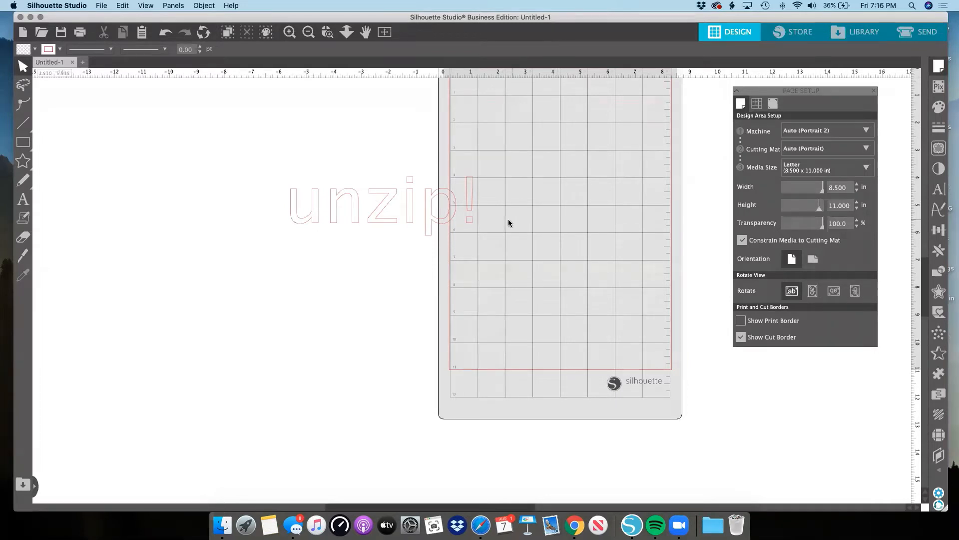
click(428, 207)
drag(377, 219, 564, 192)
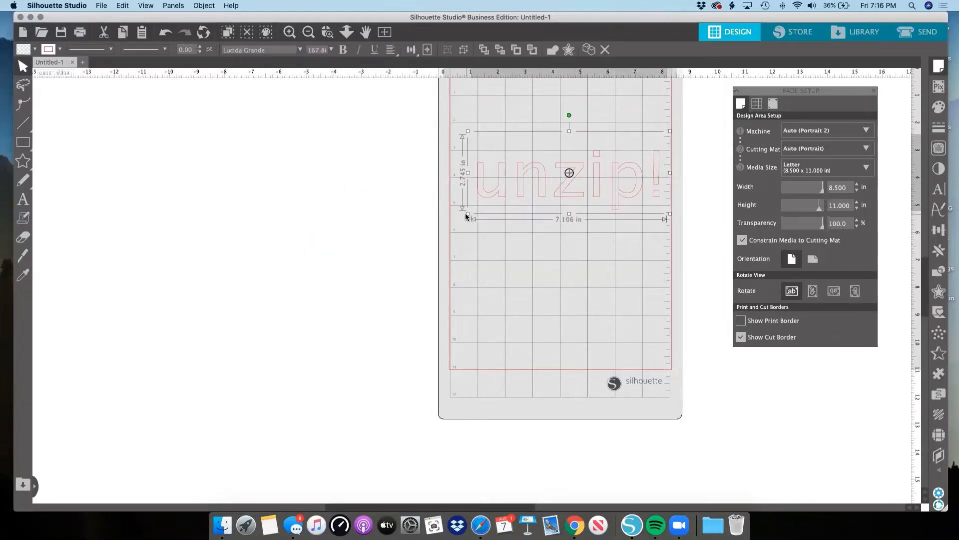
drag(468, 214, 514, 194)
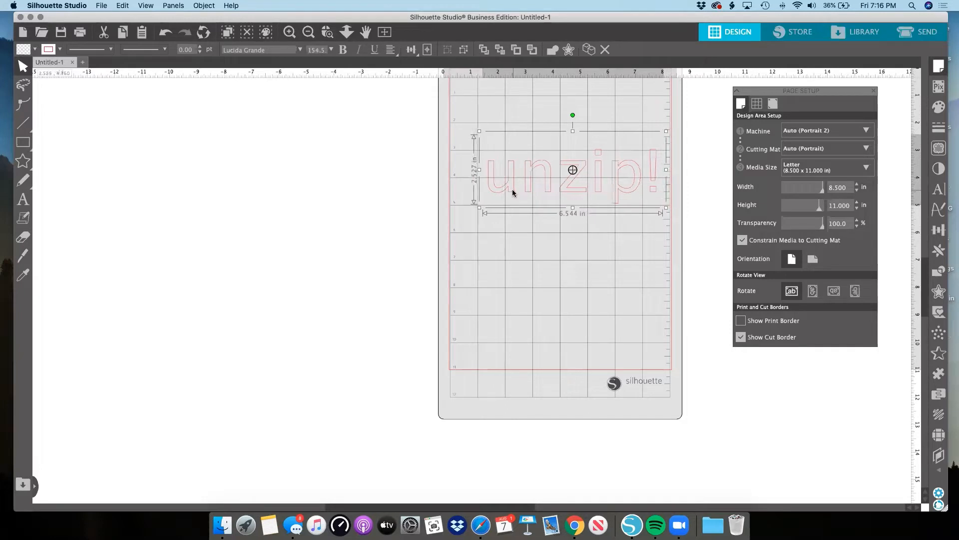
Examine the options for saving the design to the hard drive or to the library.
click(102, 6)
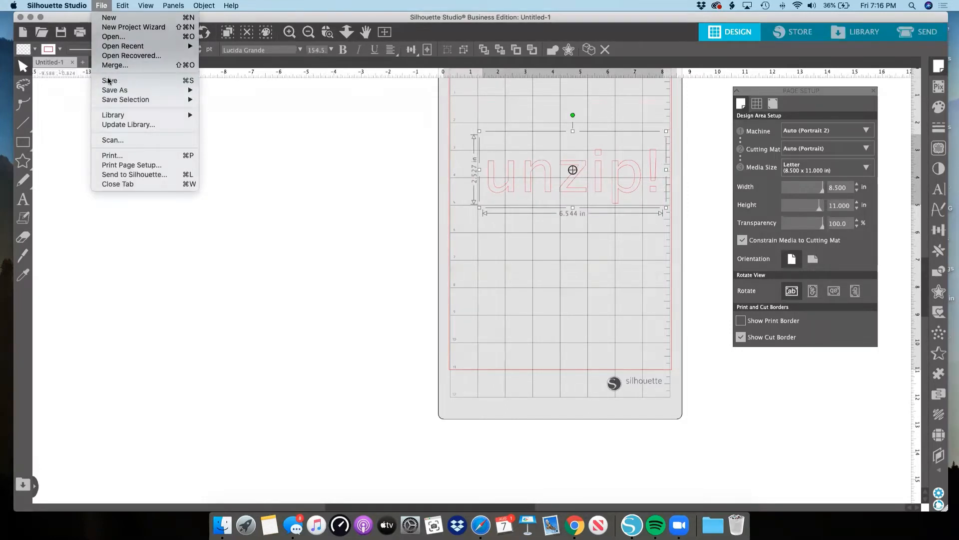
mouse_move(152, 94)
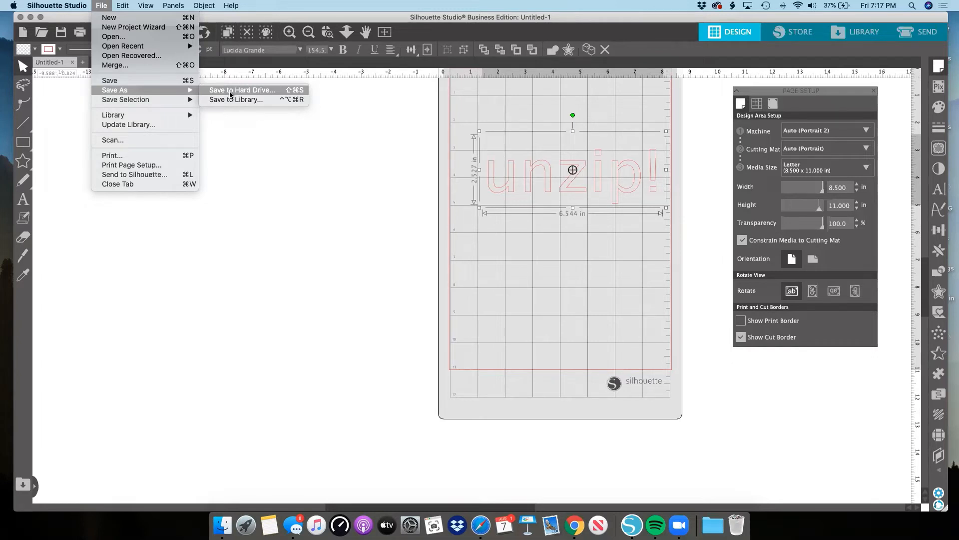
click(154, 230)
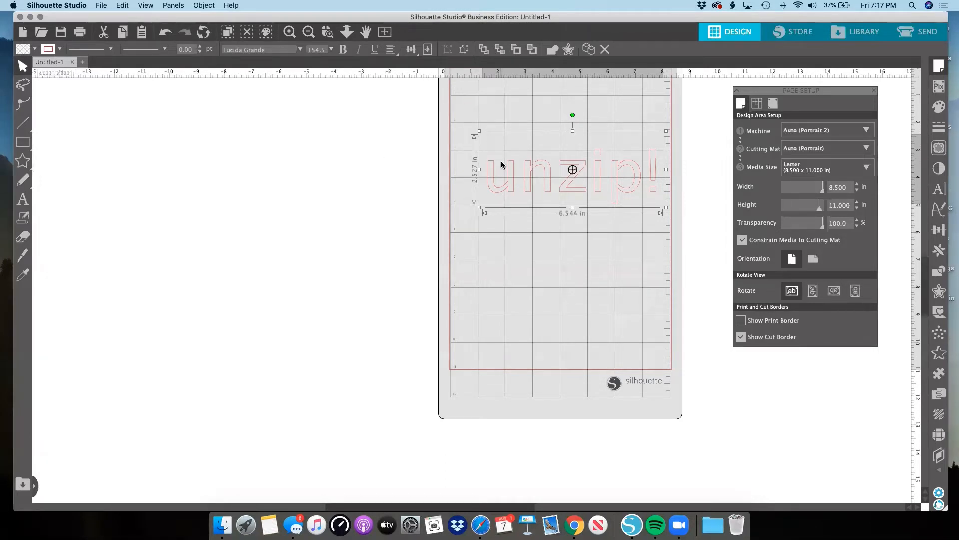
Delete the "unzip!" text from the cutting mat.
key(Delete)
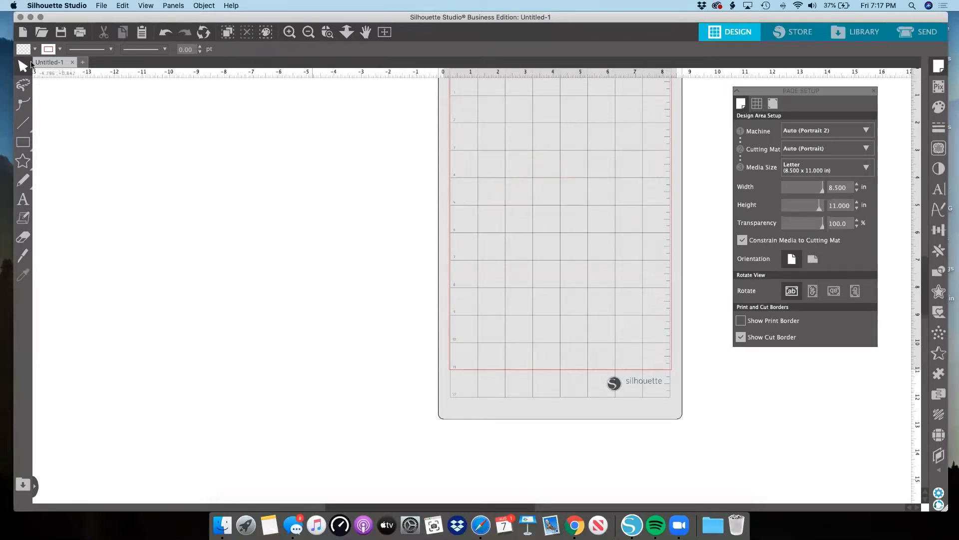
click(102, 6)
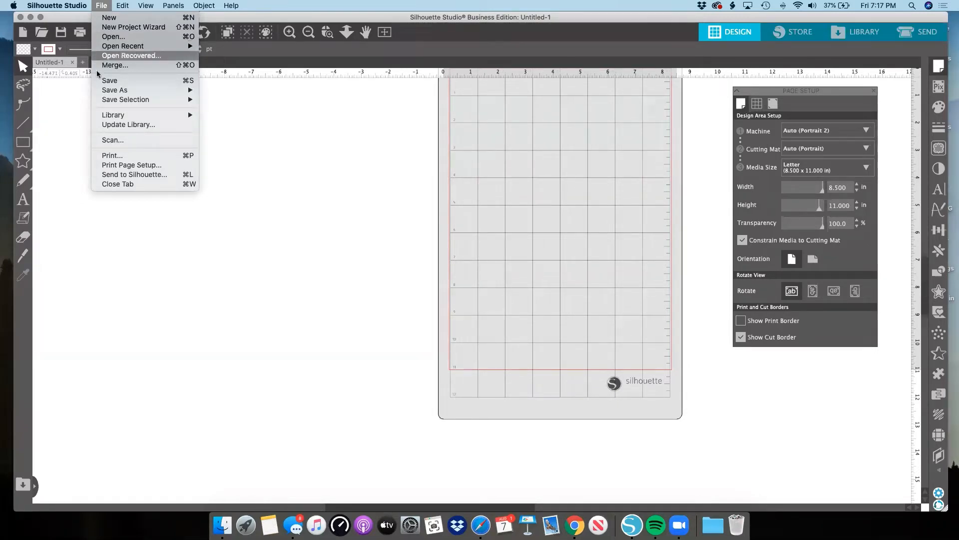
click(88, 240)
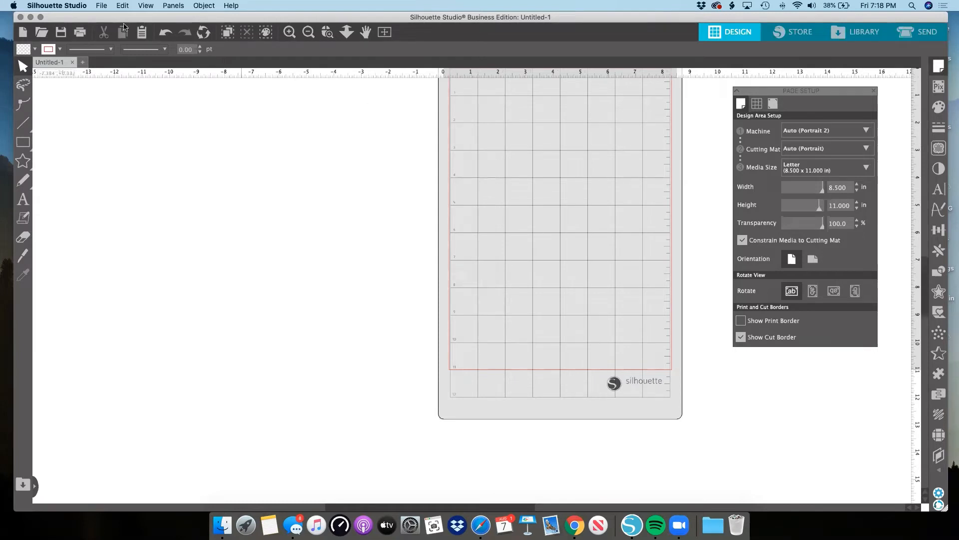
Open the recent file Minnie Peeking.svg.
click(101, 7)
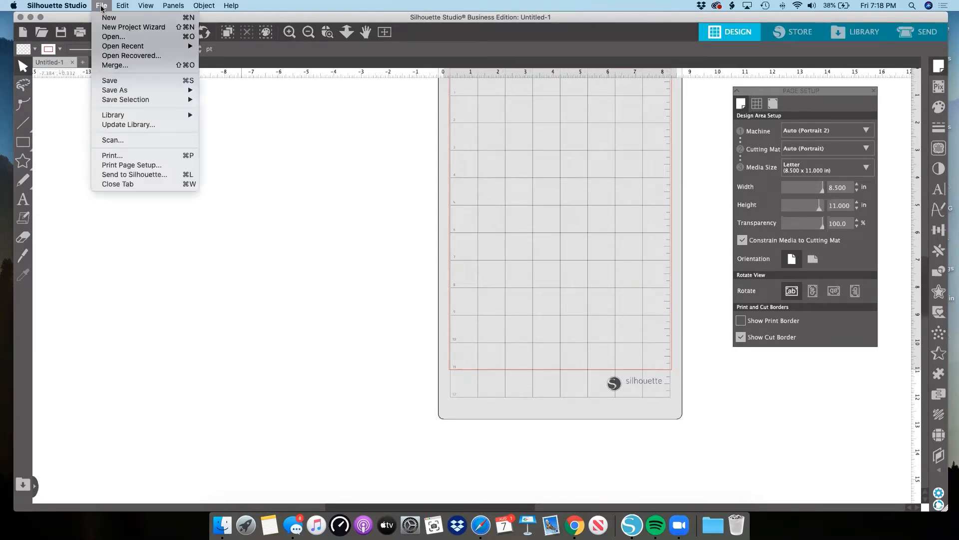
mouse_move(129, 45)
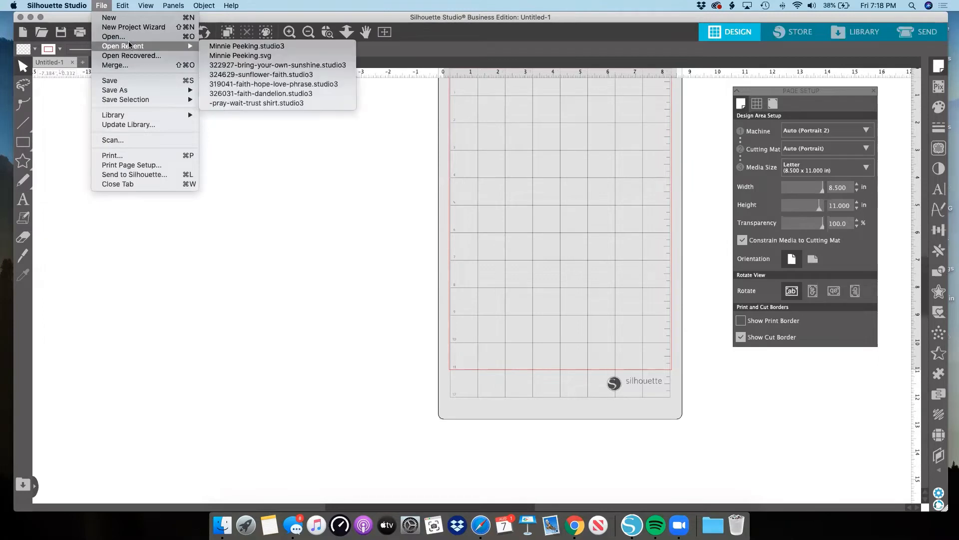
click(250, 56)
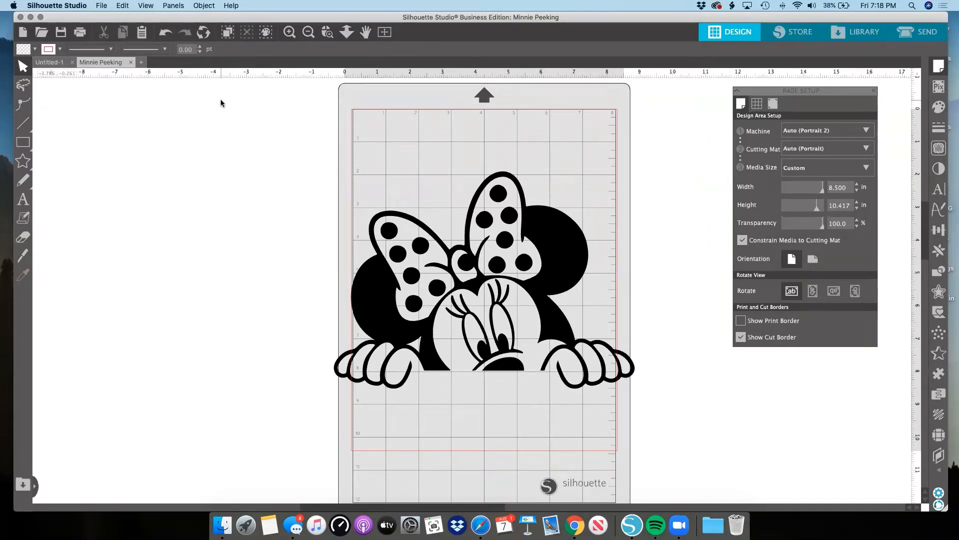
Shrink the Minnie design to about 6.1 in wide by 4.4 in high and place it in the mat's upper part.
click(436, 246)
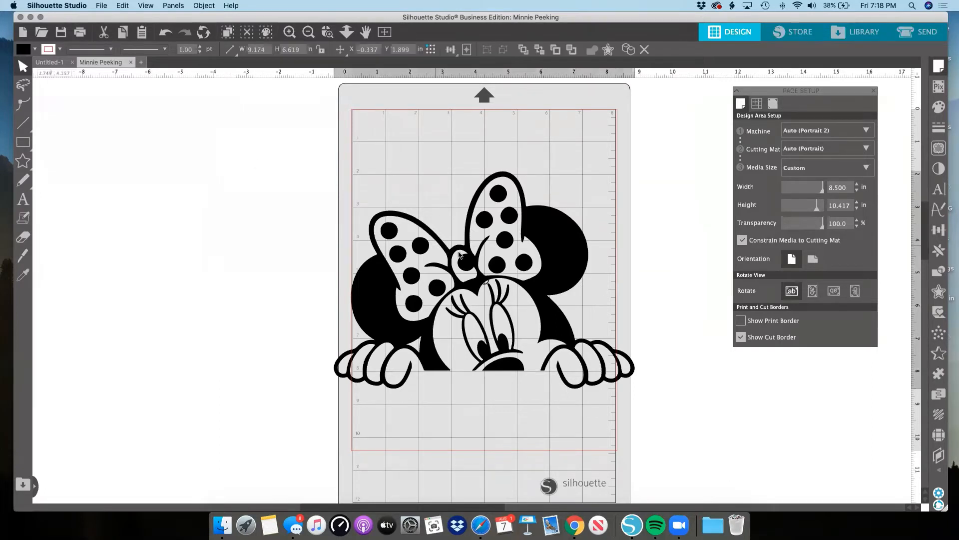
click(103, 7)
mouse_move(122, 48)
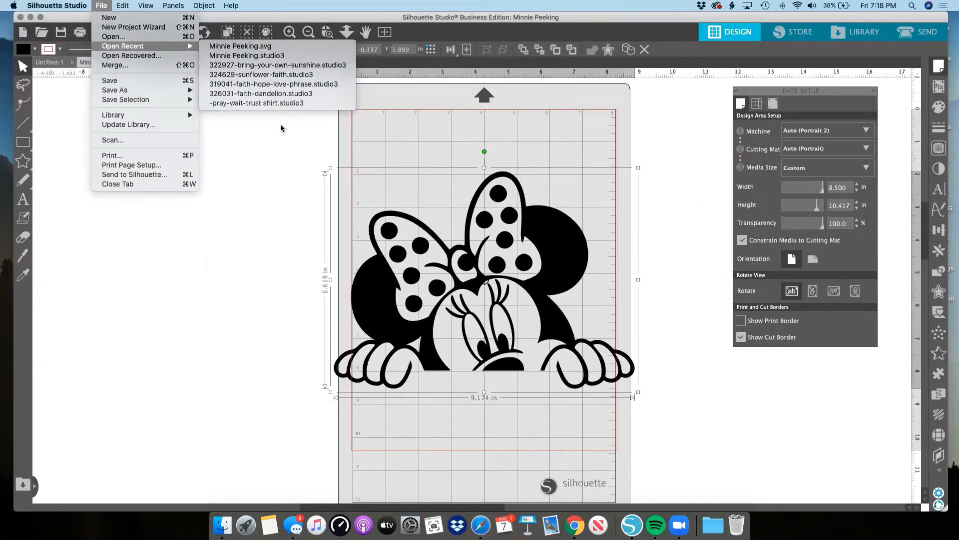
click(286, 160)
drag(639, 168, 537, 241)
drag(495, 292, 551, 190)
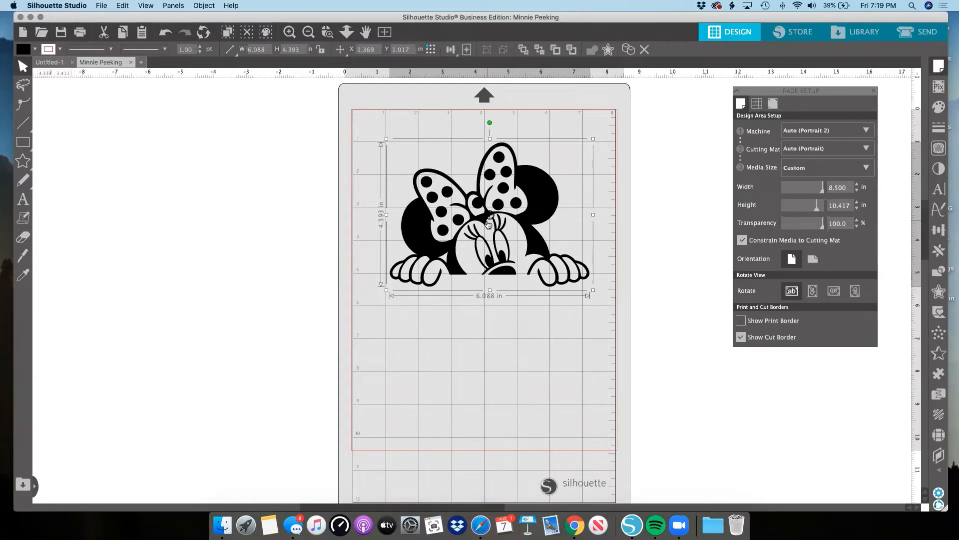
Start saving the Minnie design to the hard drive under a new name and examine the available destination folders.
click(101, 6)
mouse_move(124, 90)
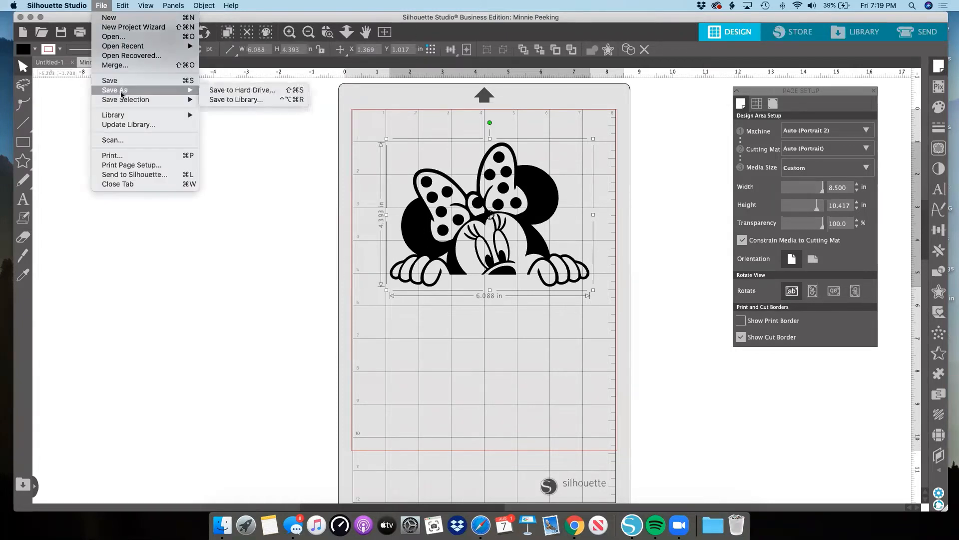
click(219, 93)
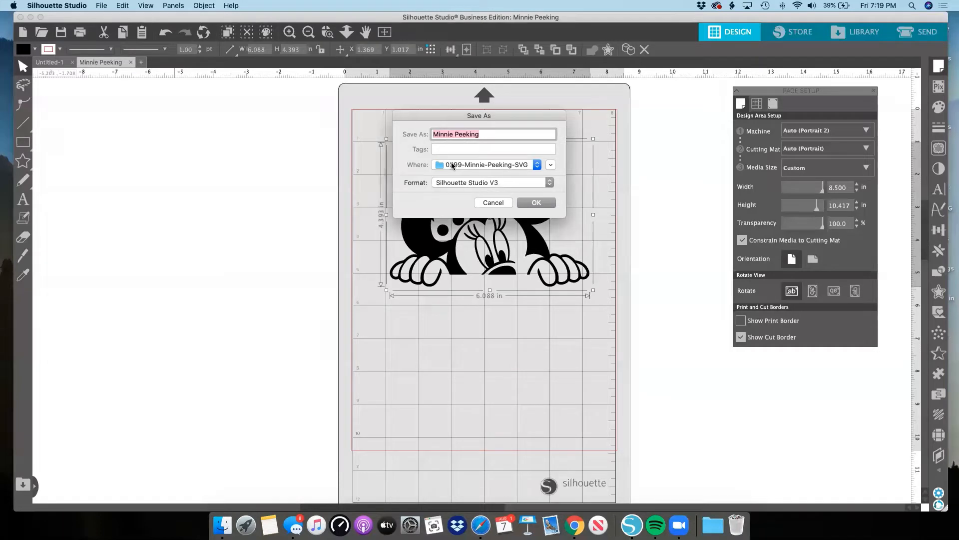
click(538, 165)
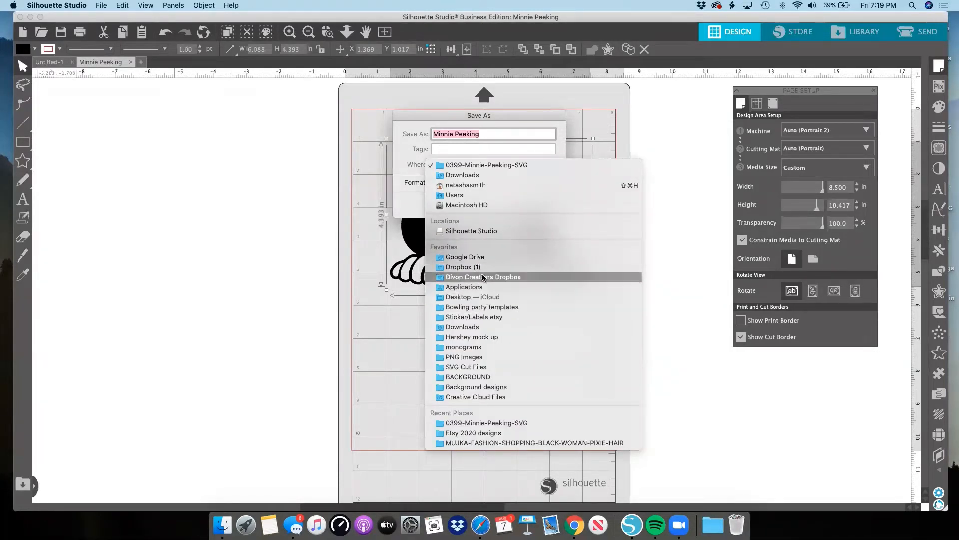
click(511, 144)
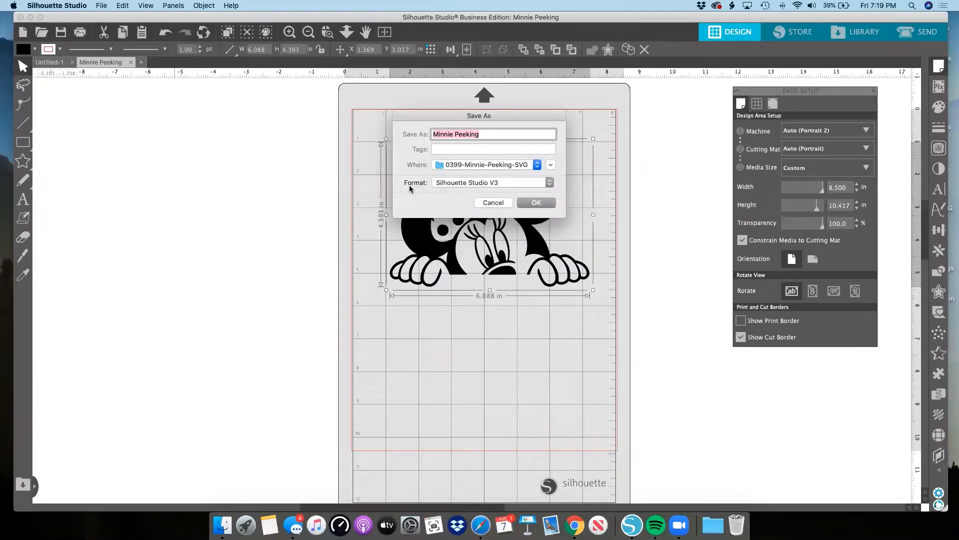
Examine the file formats offered for saving the Minnie design, and leave without saving it.
click(544, 182)
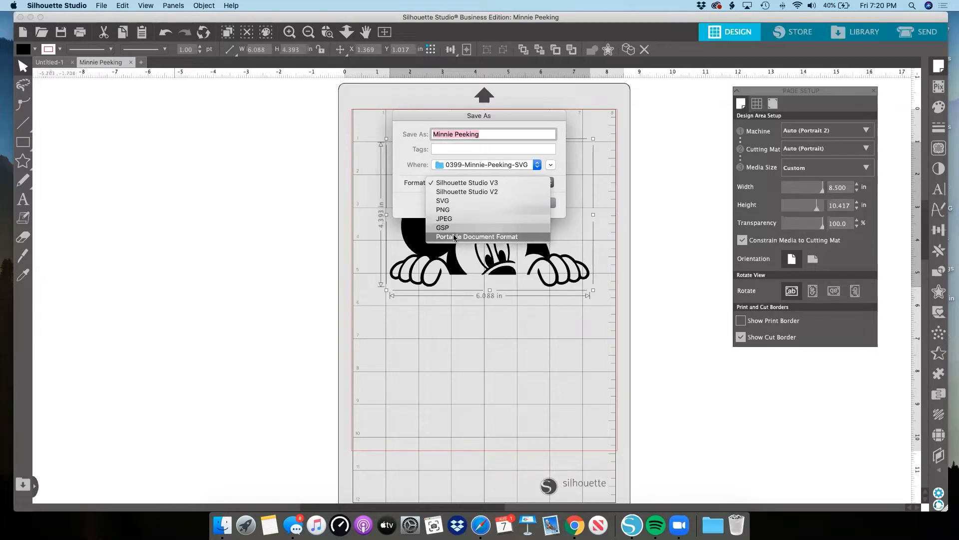
click(342, 237)
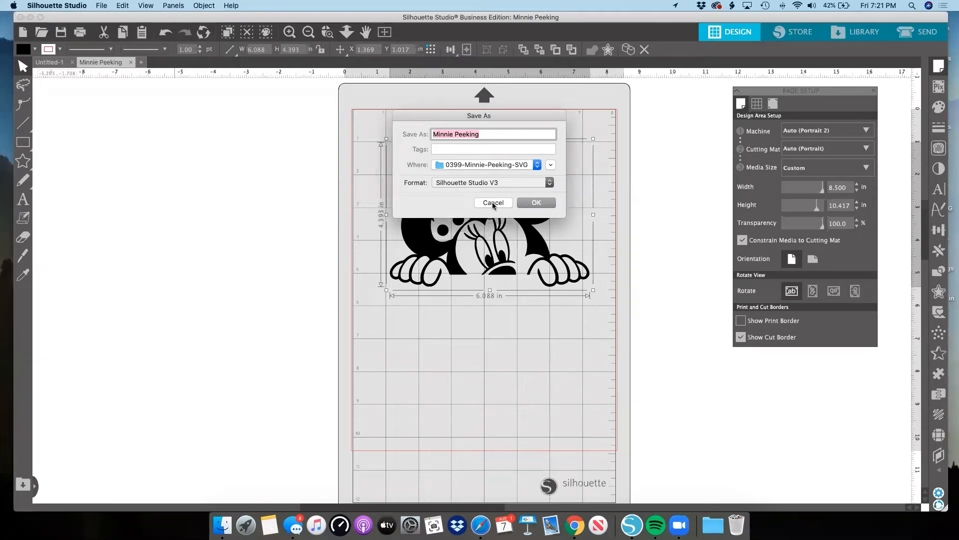
click(524, 183)
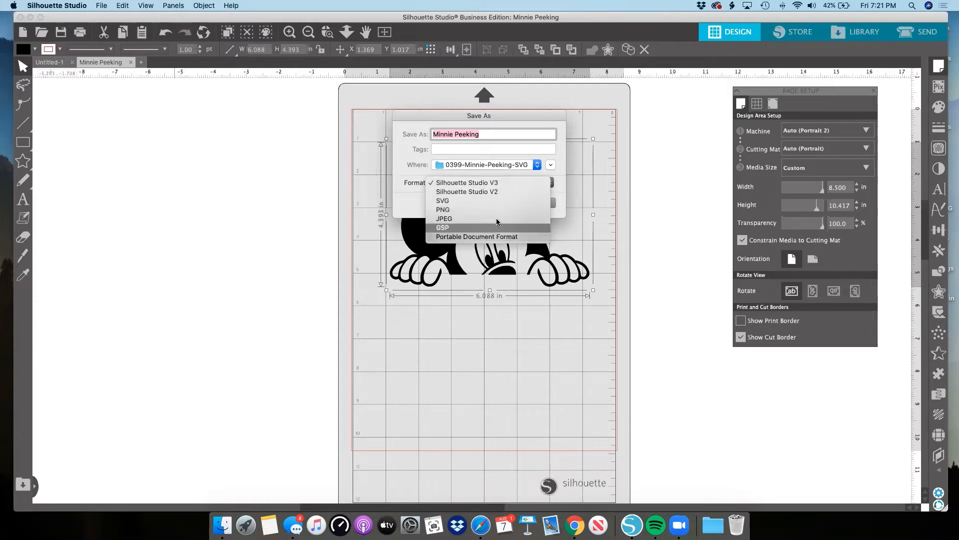
click(577, 190)
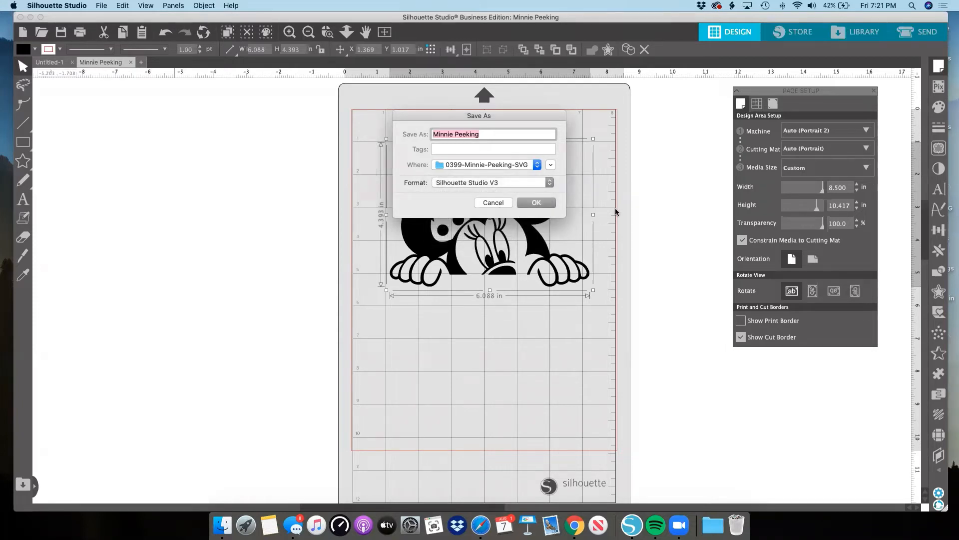
click(510, 205)
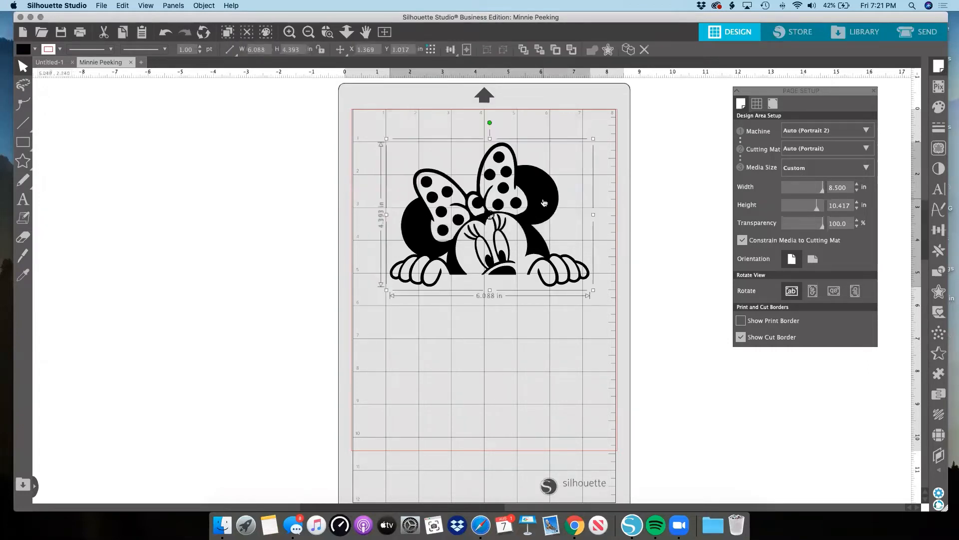
Draw a slanted line about 13.5 in wide by 4.1 in high from Minnie's ear to beyond the mat's upper-left corner.
scroll(651, 186, up, 2)
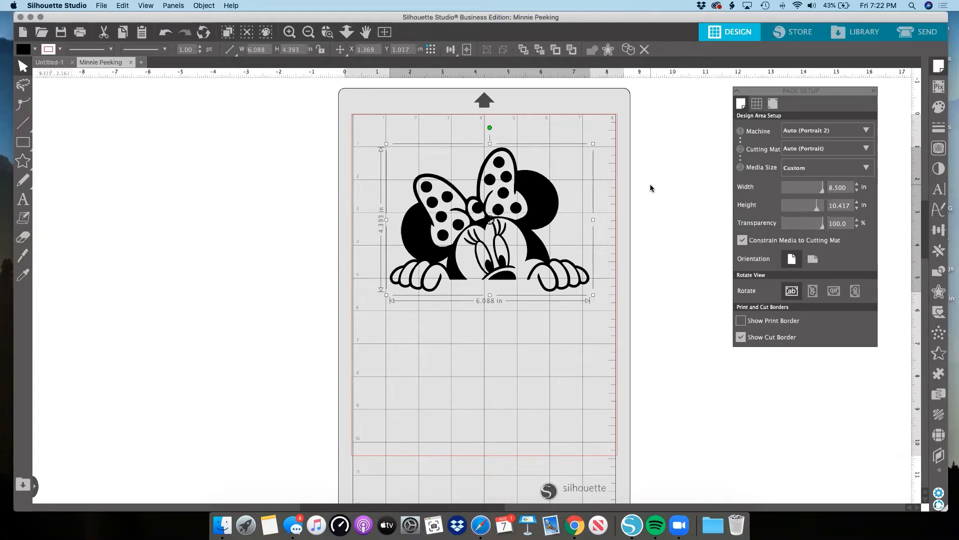
key(backslash)
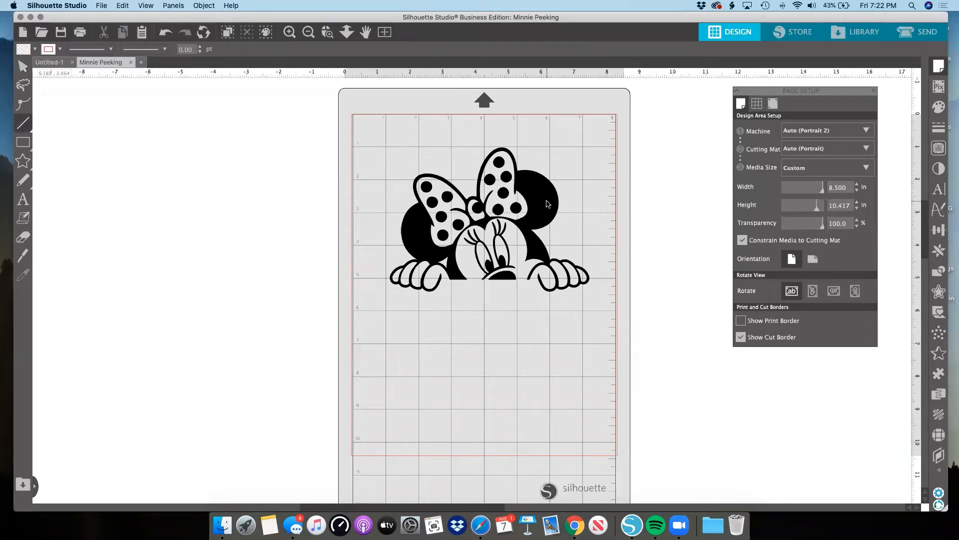
drag(548, 201, 232, 125)
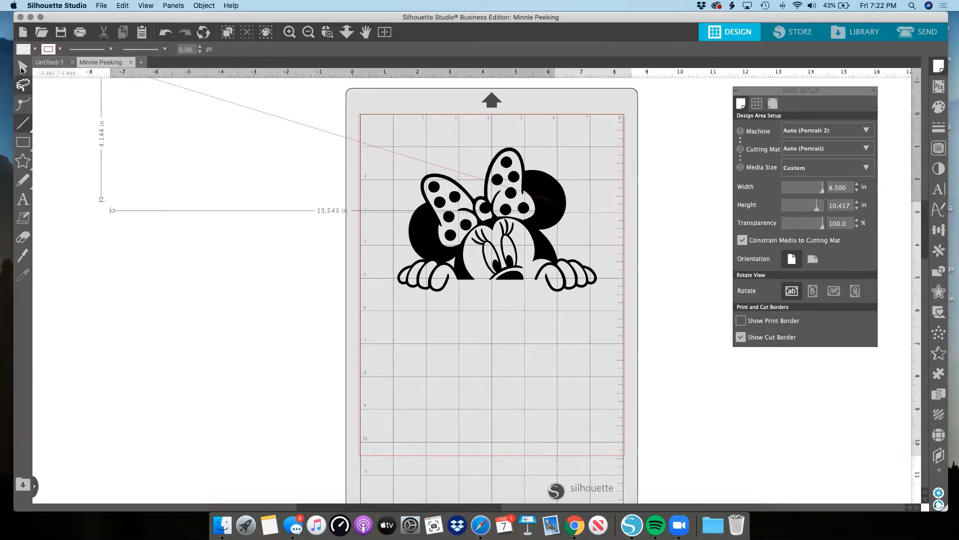
Delete the Minnie design together with the slanted line, and close the Page Setup settings.
click(22, 66)
key(super+a)
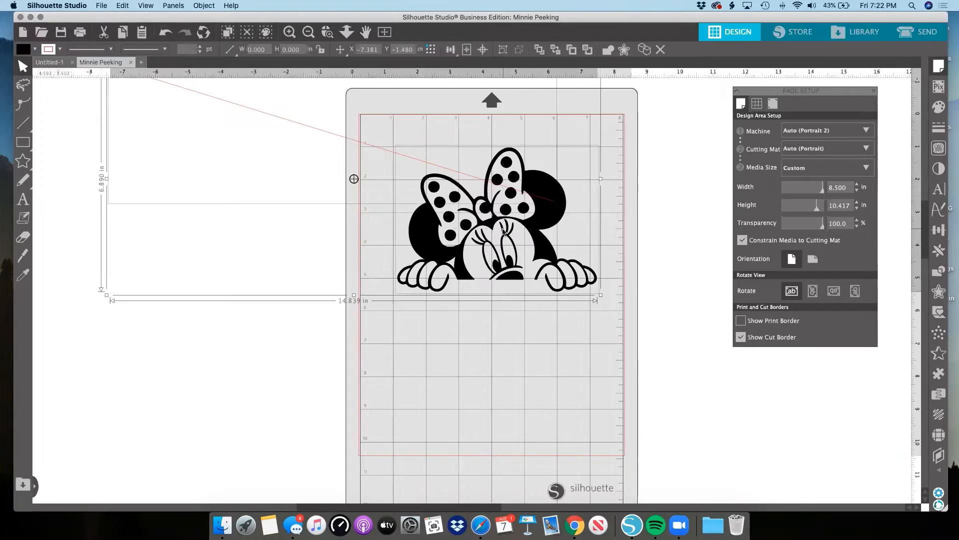
key(BackSpace)
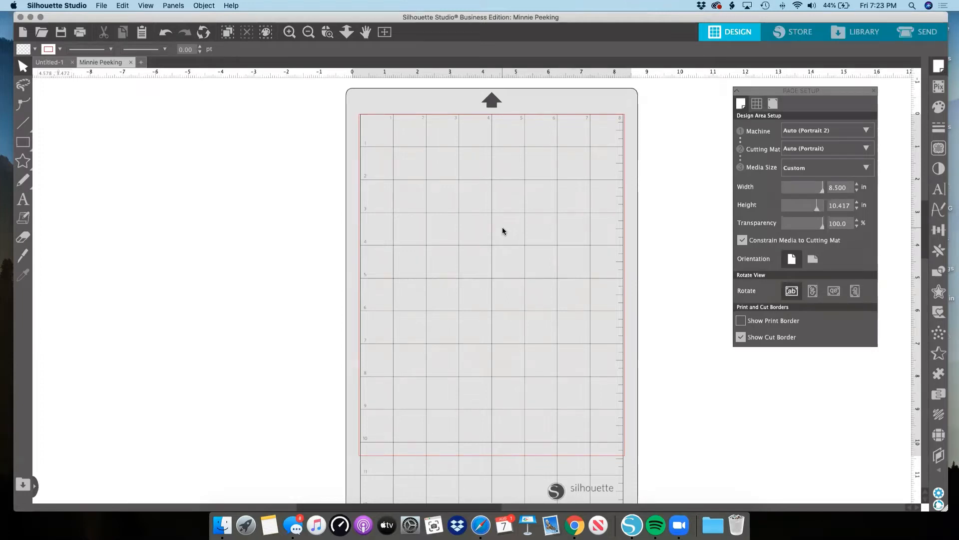
click(874, 91)
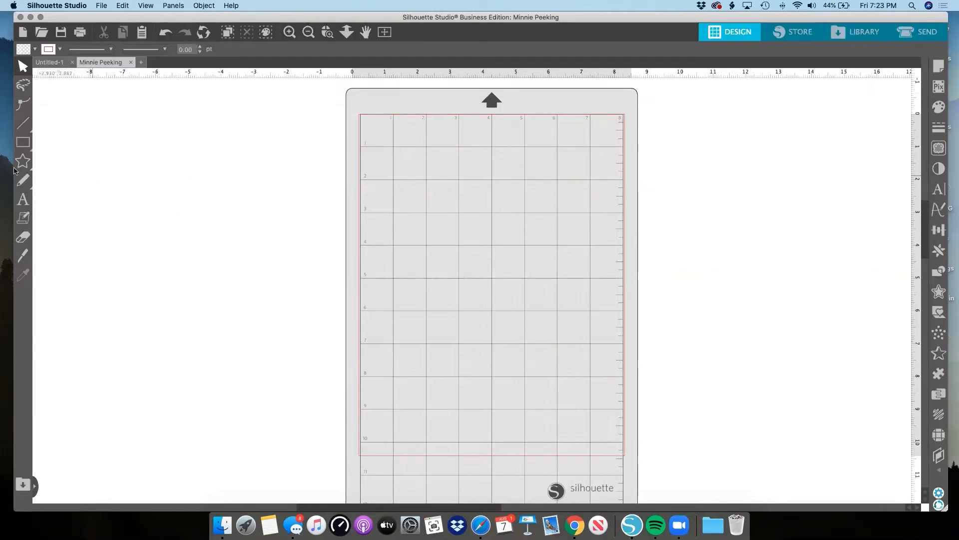
Draw a rectangle about 2.9 in wide by 3.8 in high in the mat's upper-left area.
click(25, 144)
click(42, 153)
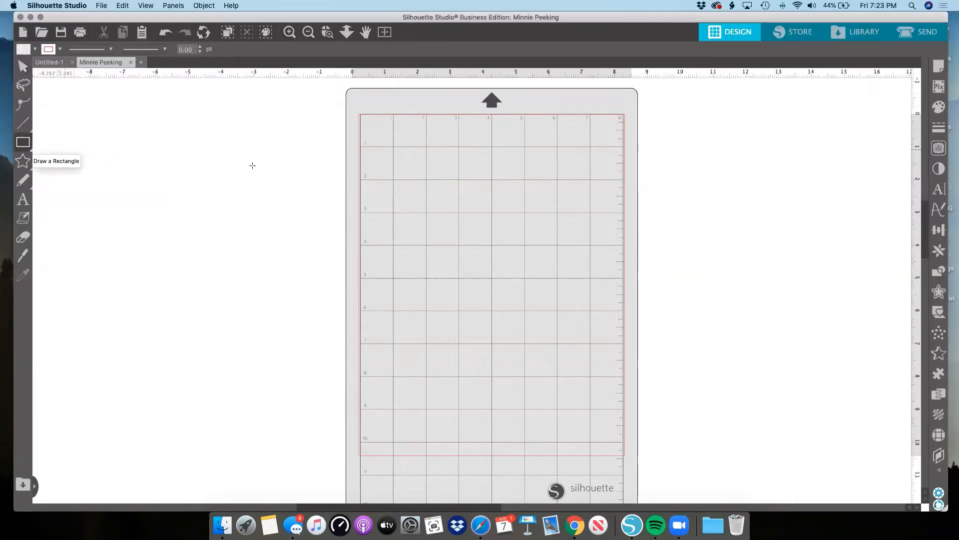
drag(390, 169, 486, 293)
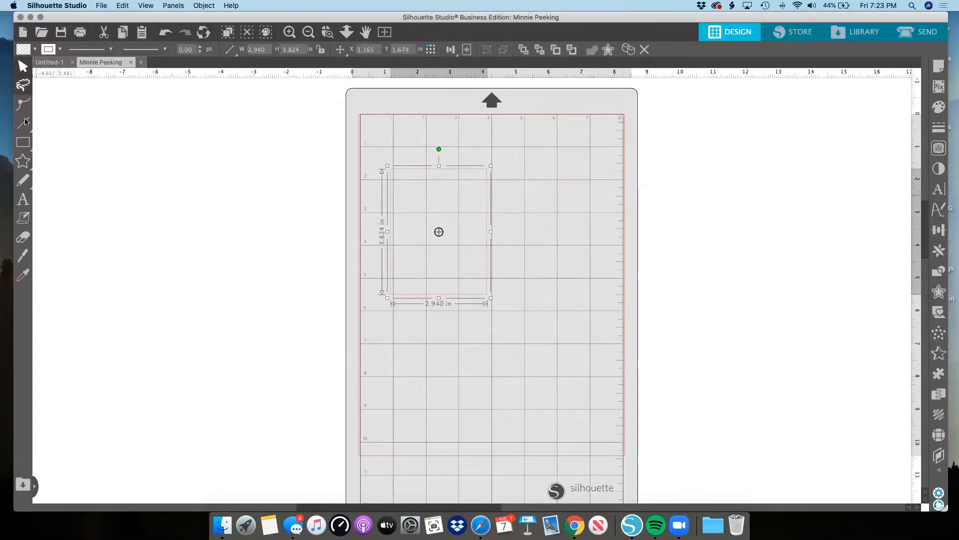
Draw an ellipse about 6.0 in wide by 3.1 in high beside the rectangle, extending past the mat's right edge.
mouse_move(27, 146)
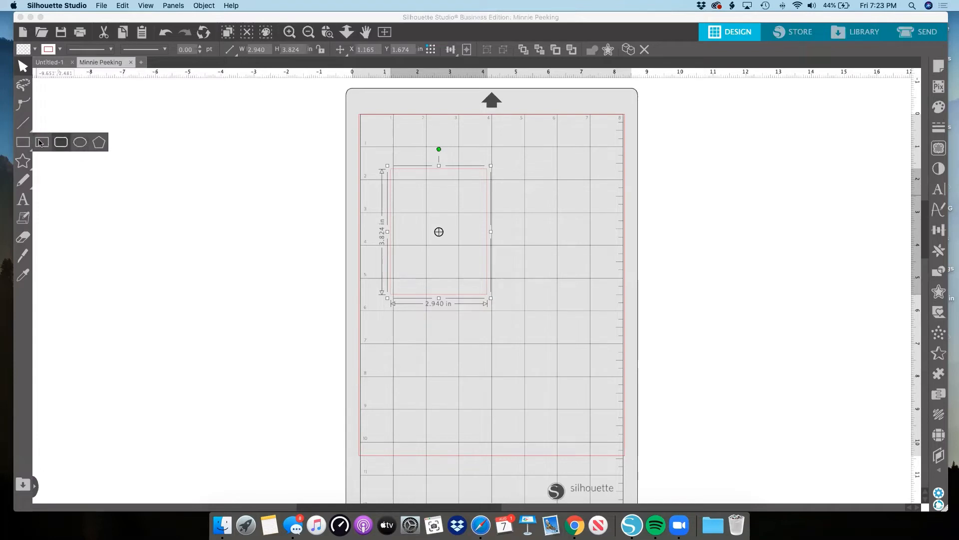
click(80, 142)
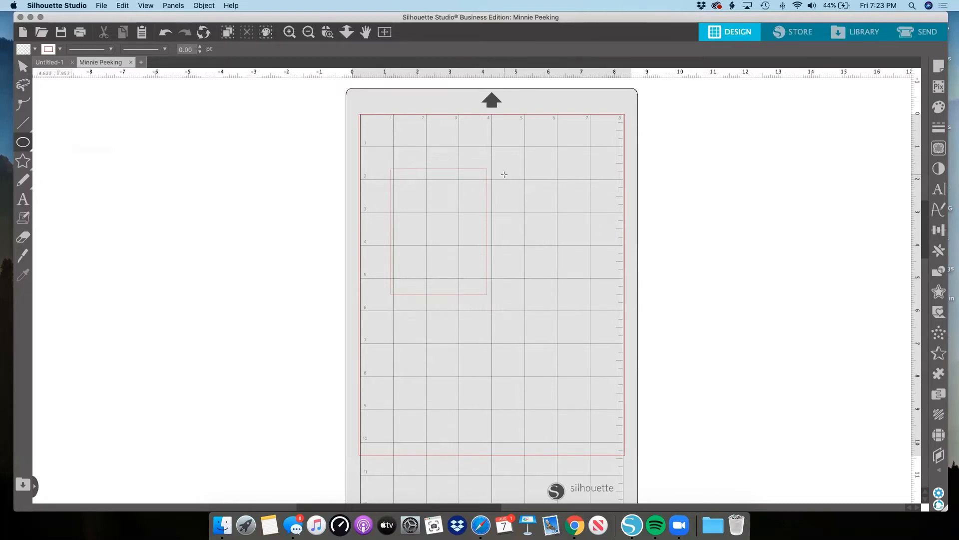
drag(504, 175, 701, 276)
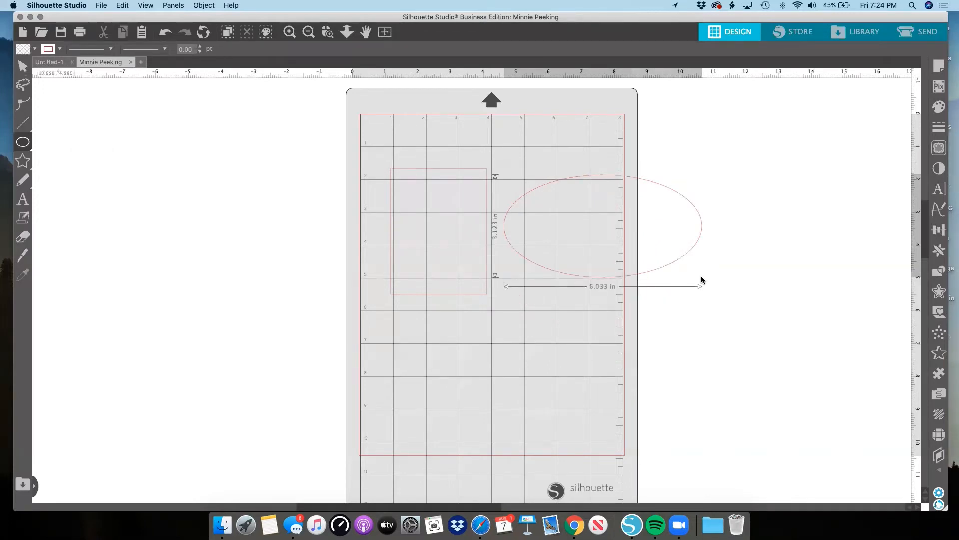
Reshape the ellipse beside the rectangle into a near-circle about 4.0 in wide by 3.9 in high.
drag(701, 277, 672, 241)
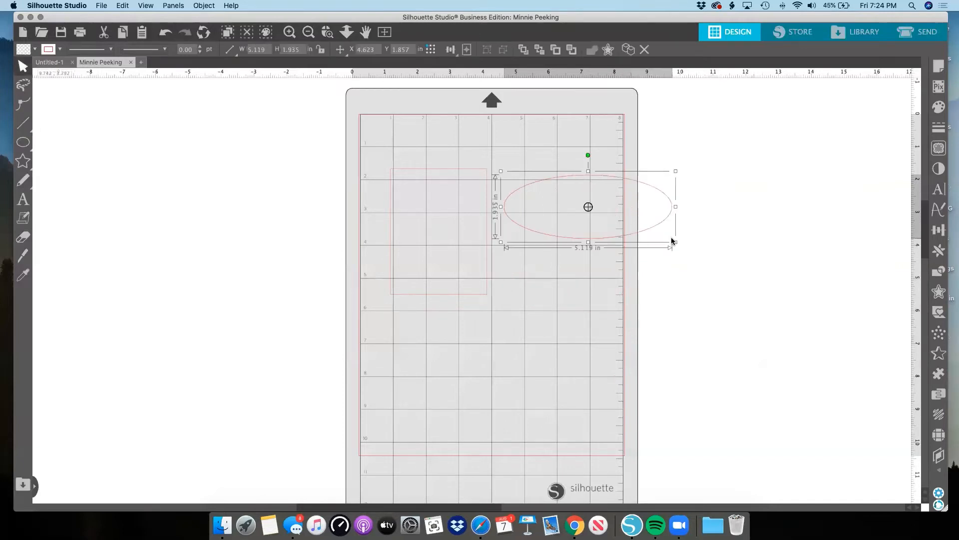
drag(588, 242, 590, 294)
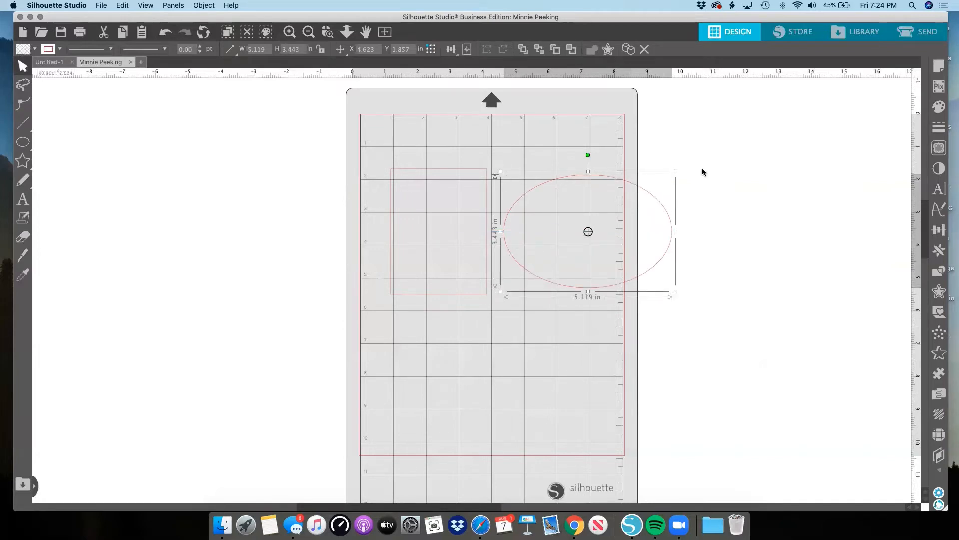
drag(676, 171, 659, 183)
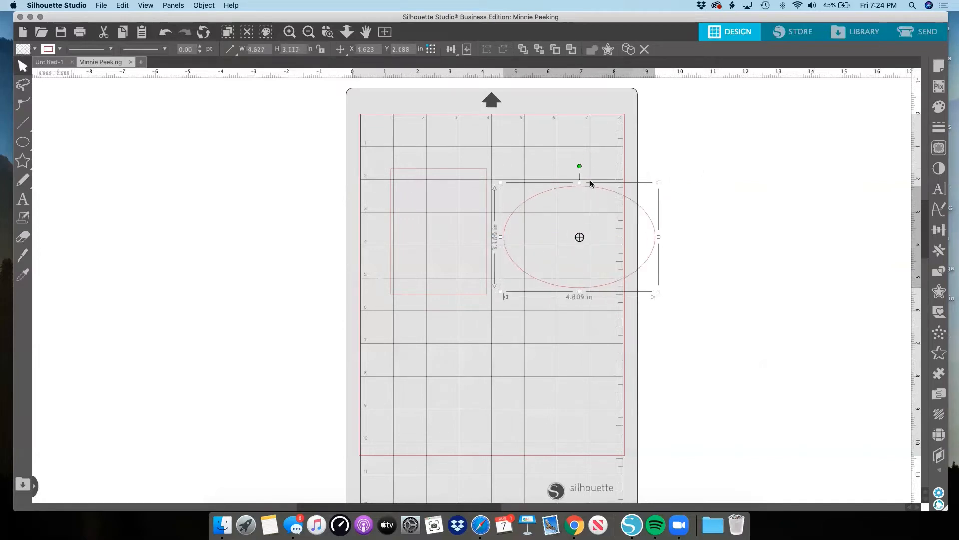
drag(579, 183, 580, 156)
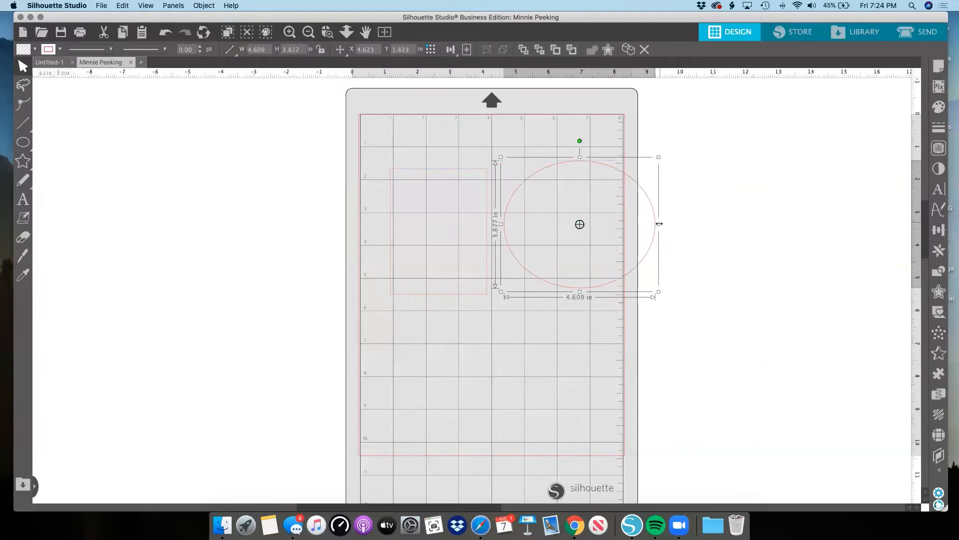
mouse_move(660, 223)
mouse_down()
mouse_move(627, 219)
mouse_move(641, 226)
mouse_up()
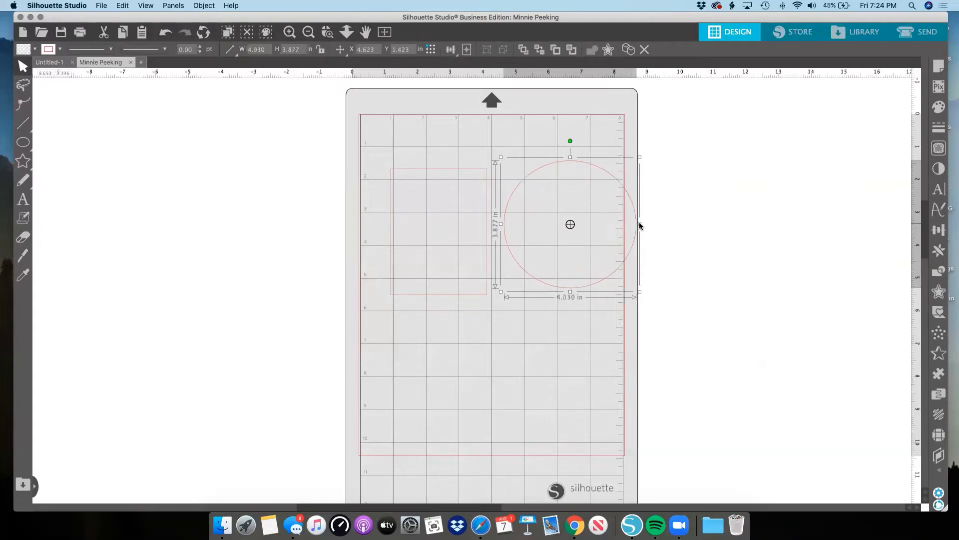
Enlarge the rectangle freehand to about 3.5 in wide by 4.9 in high.
click(443, 171)
drag(441, 166, 443, 148)
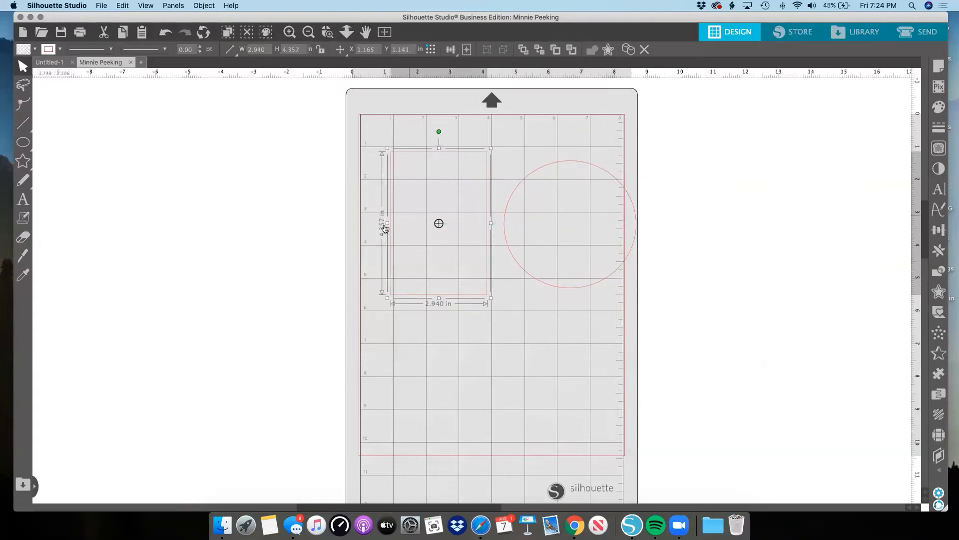
drag(387, 224, 368, 224)
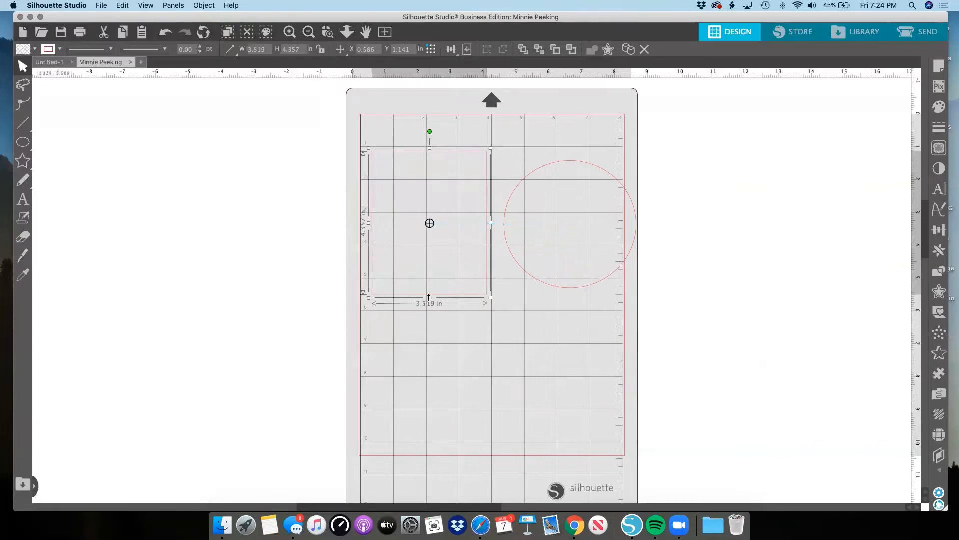
drag(430, 298, 429, 315)
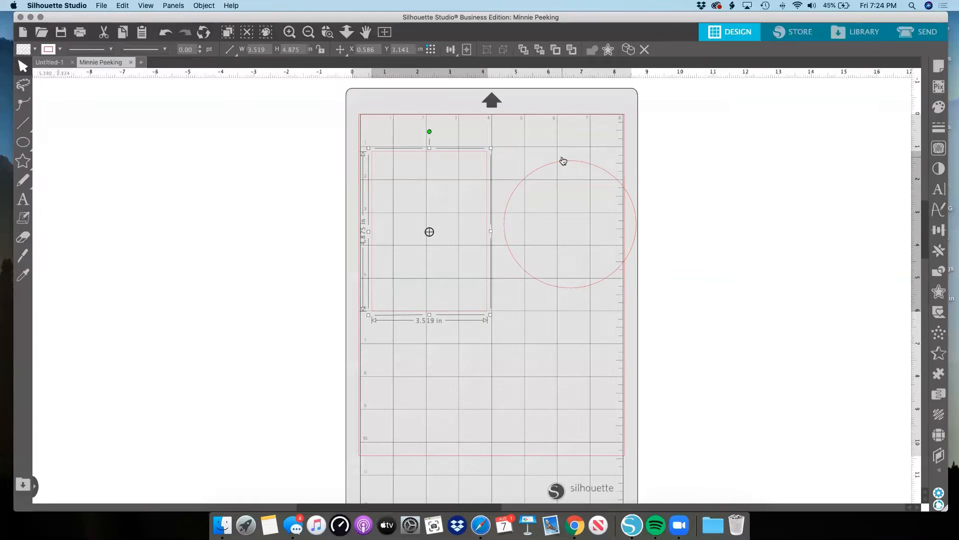
Move the circle to the mat's lower-left area and position the rectangle directly above it, leaving the rectangle selected.
drag(563, 161, 444, 297)
click(442, 320)
click(441, 310)
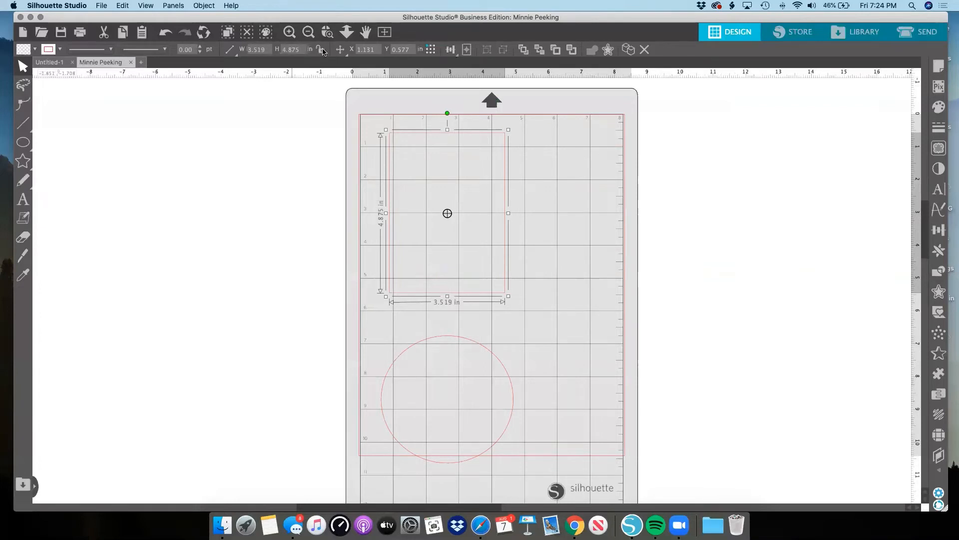
Set the rectangle's width to 5 in and its height to 7 in.
click(257, 49)
text(5)
key(Tab)
text(7)
key(Return)
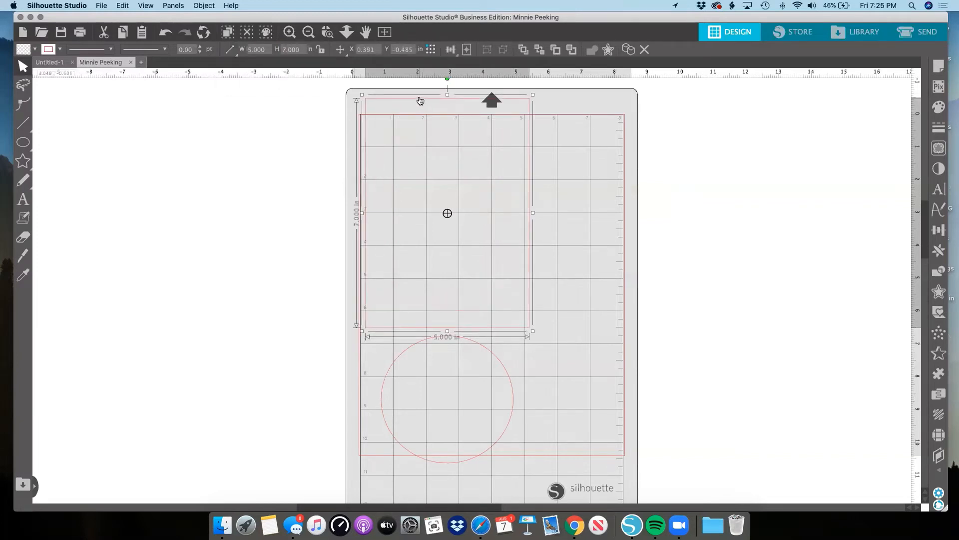
Move the circle off the mat to its right and place the rectangle inside the cutting border's upper-left area.
drag(421, 101, 472, 110)
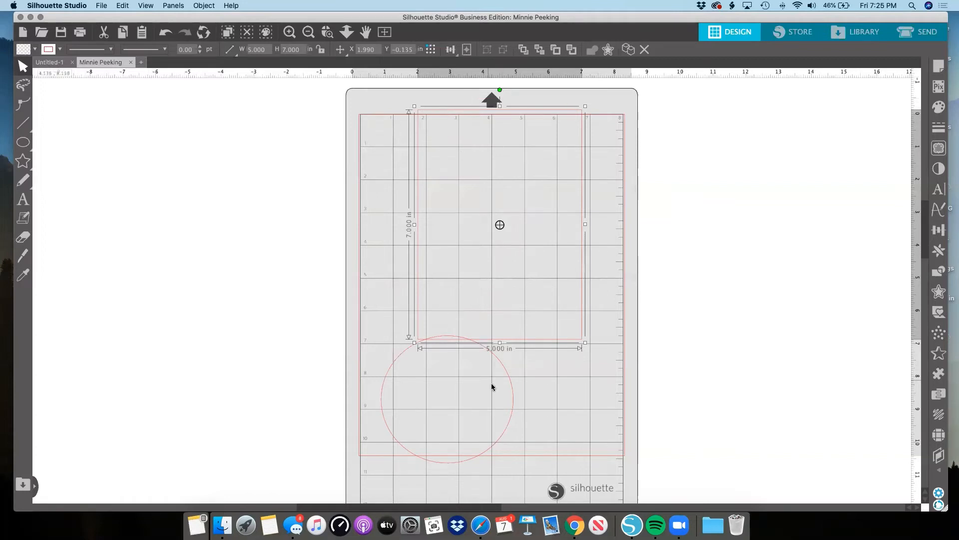
drag(507, 377, 786, 194)
scroll(786, 194, up, 1)
click(782, 195)
scroll(430, 108, down, 1)
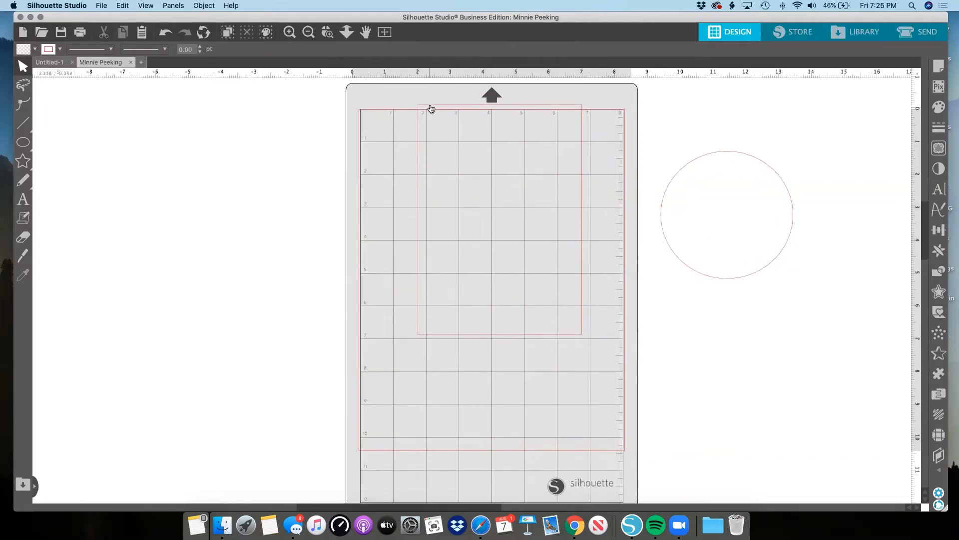
drag(431, 108, 393, 137)
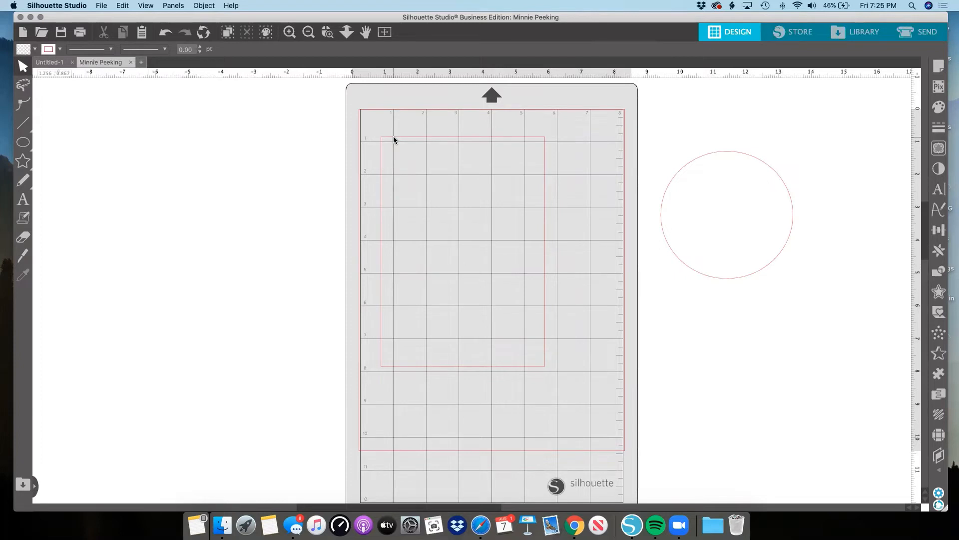
Fill the rectangle with black and move it about 1 in lower on the mat.
click(394, 139)
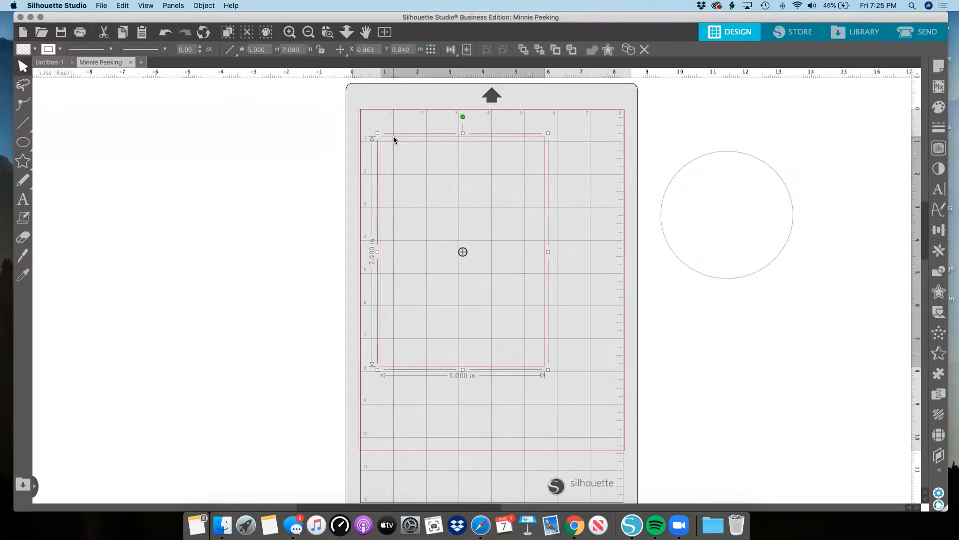
click(34, 49)
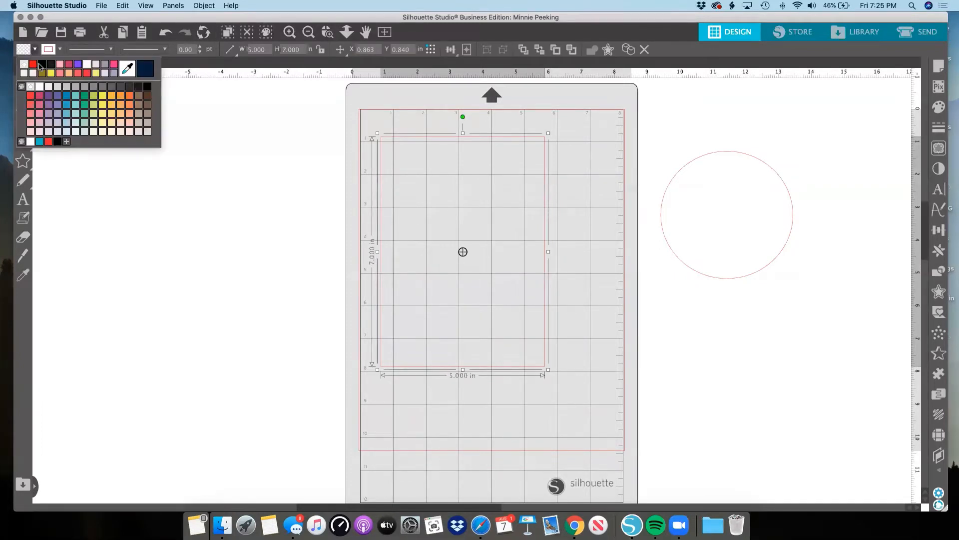
click(42, 64)
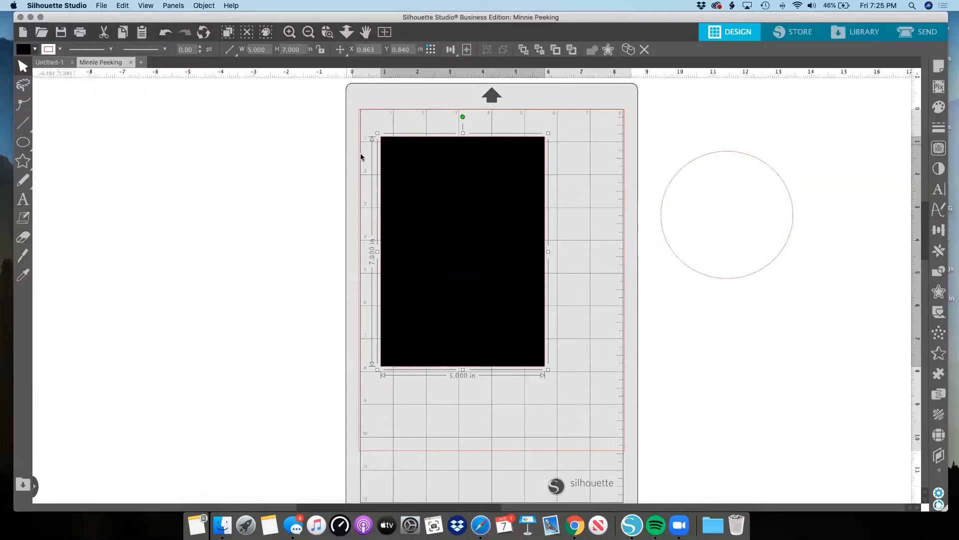
drag(413, 182, 418, 212)
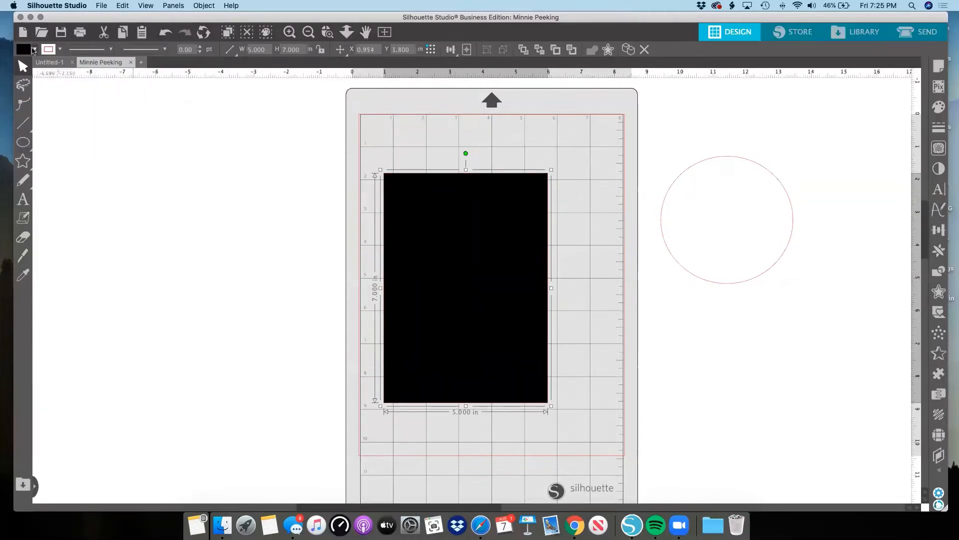
Clear the rectangle's fill and move the rectangle so it overhangs the mat's left edge.
click(35, 49)
click(31, 64)
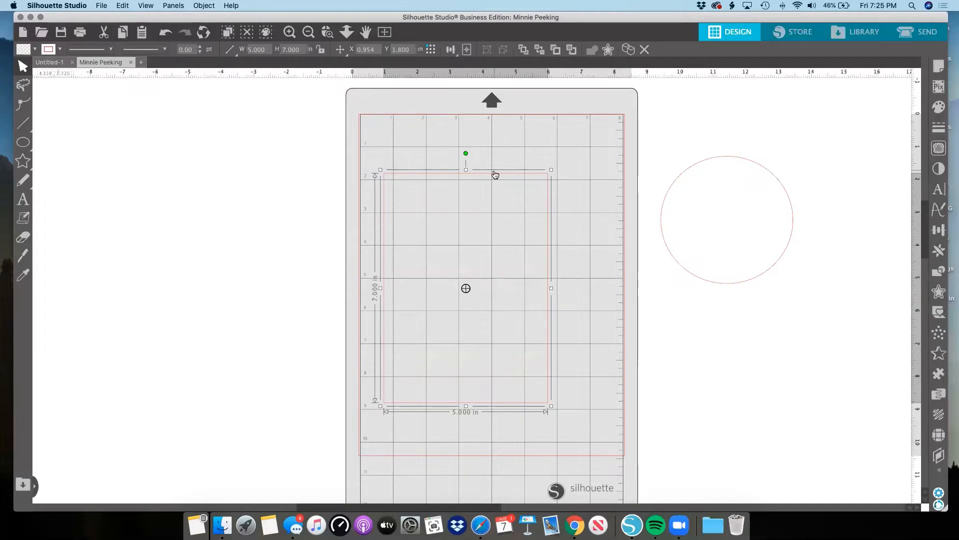
drag(496, 174, 440, 160)
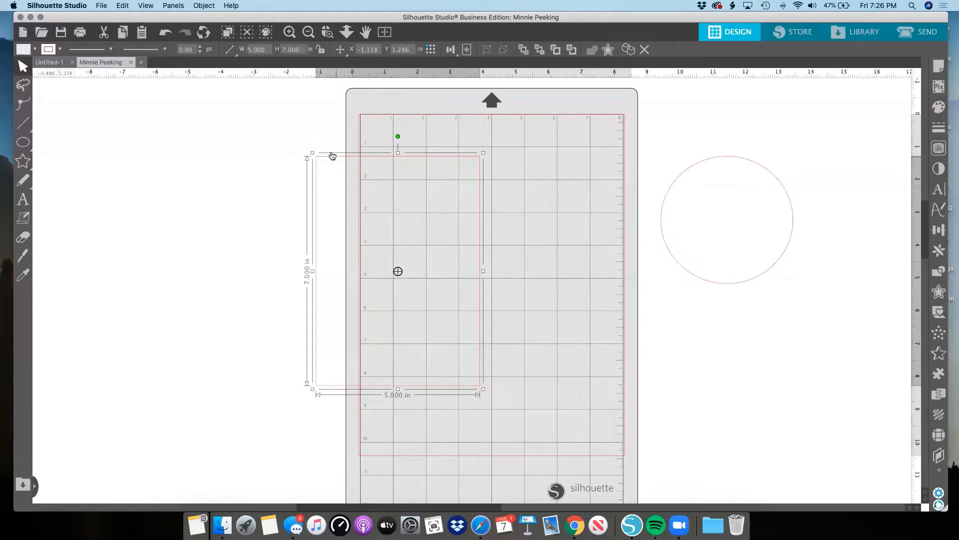
Move the circle back so it straddles the mat's right edge, and deselect everything.
click(664, 190)
drag(664, 190, 557, 219)
click(417, 189)
click(358, 157)
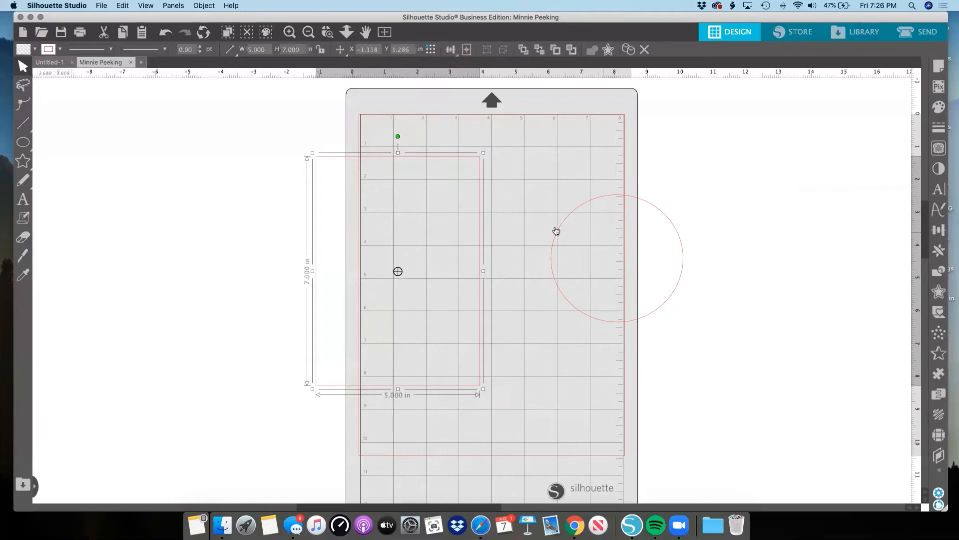
drag(559, 234, 539, 236)
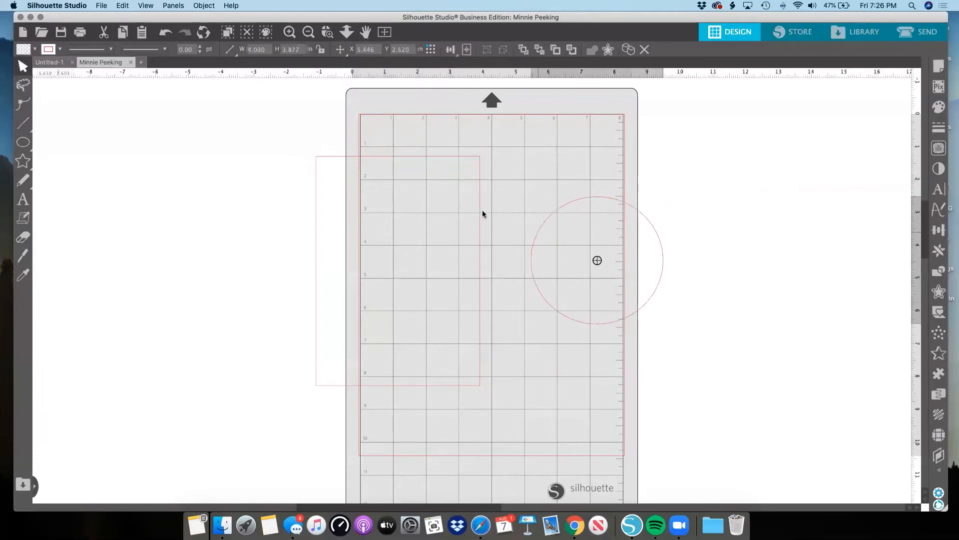
click(508, 228)
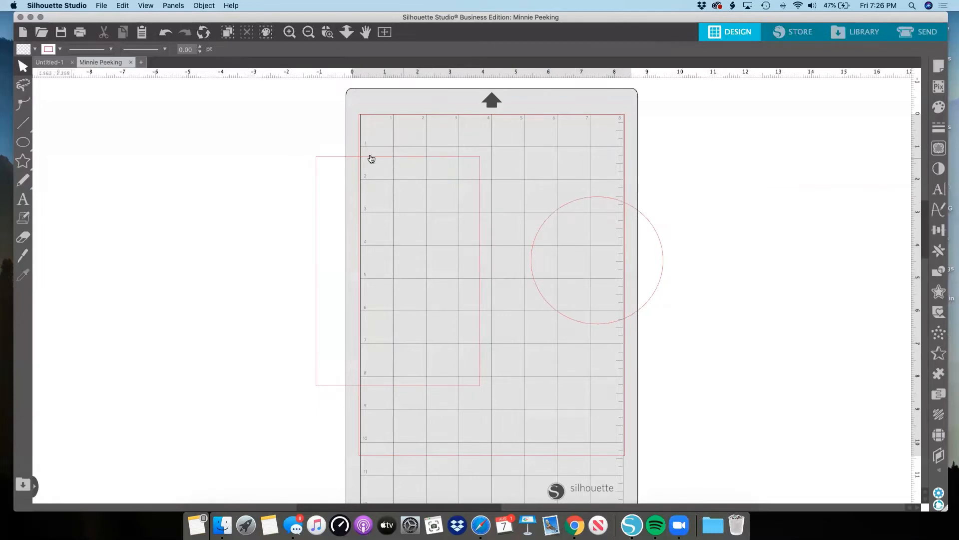
click(344, 159)
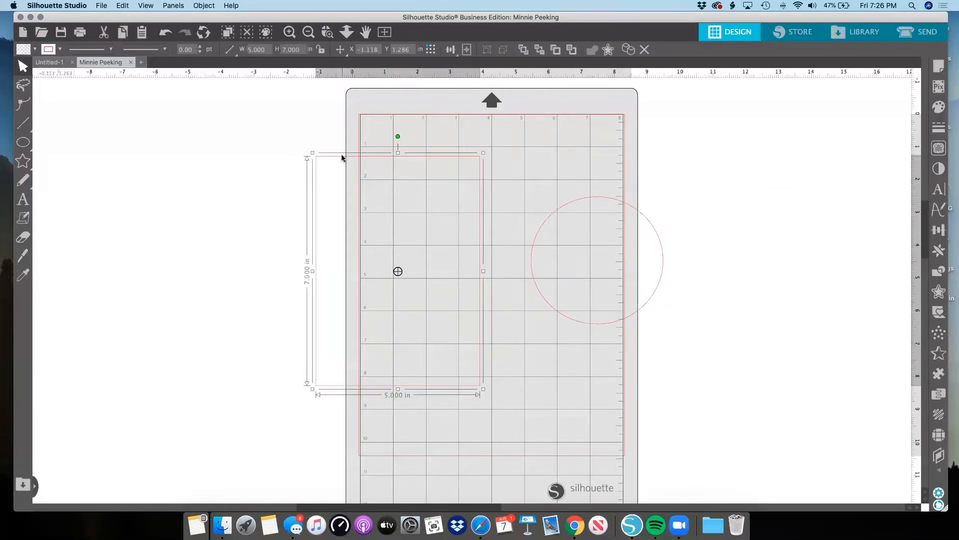
click(59, 50)
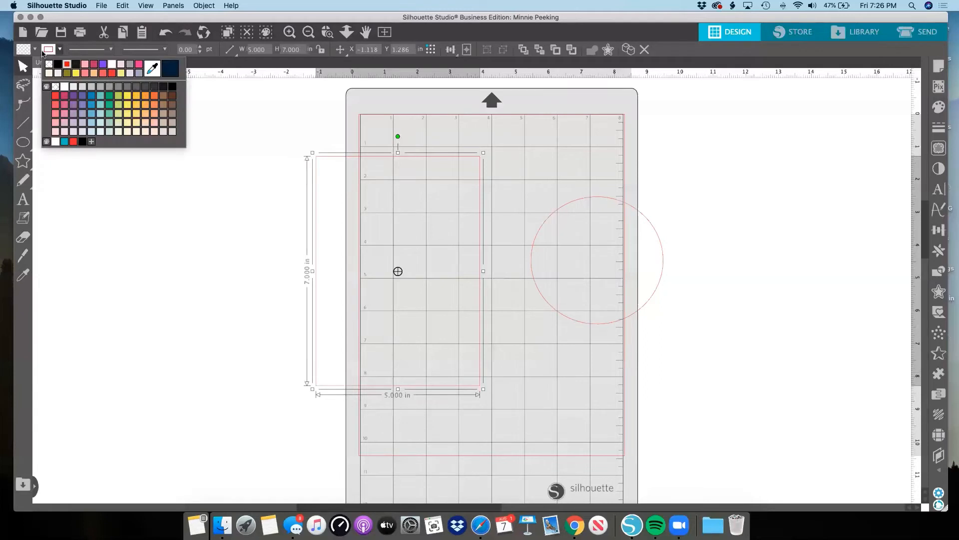
click(108, 185)
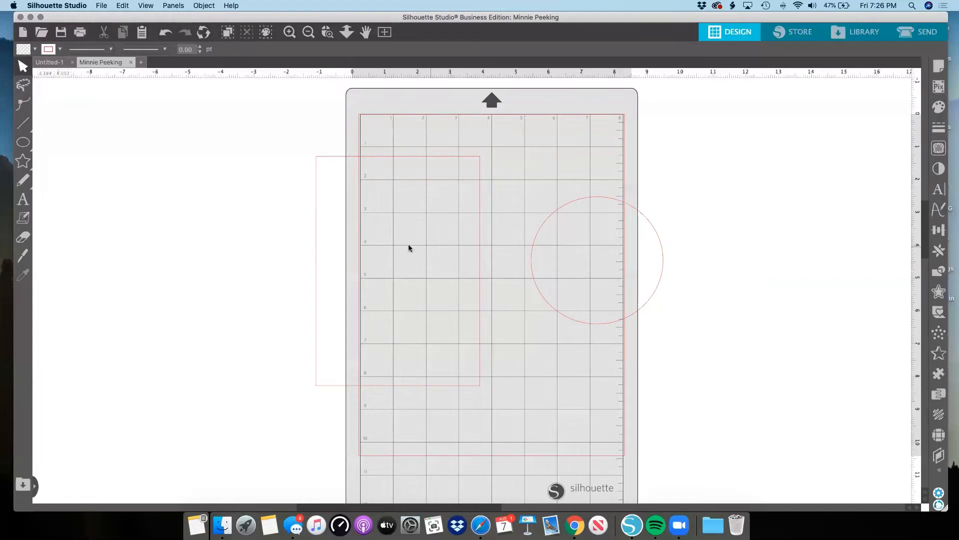
click(60, 50)
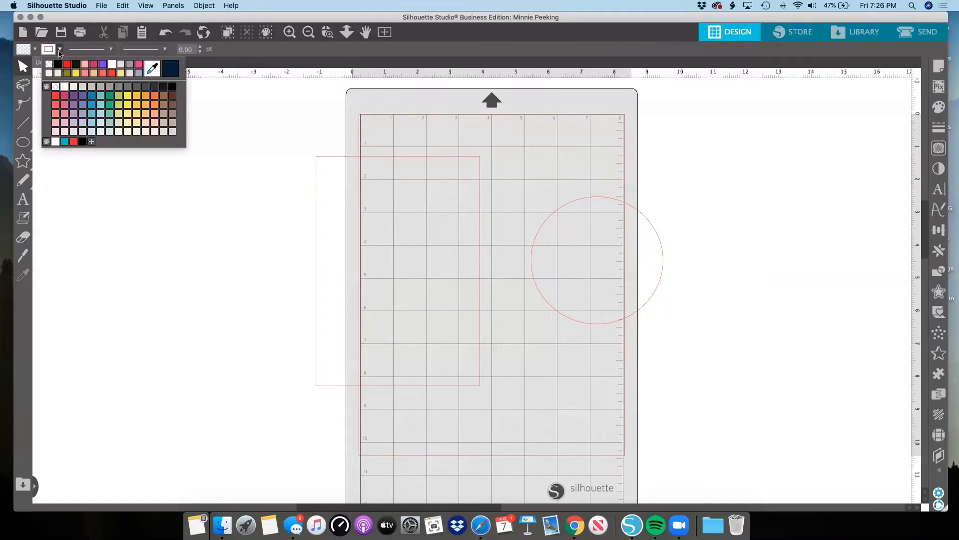
click(138, 74)
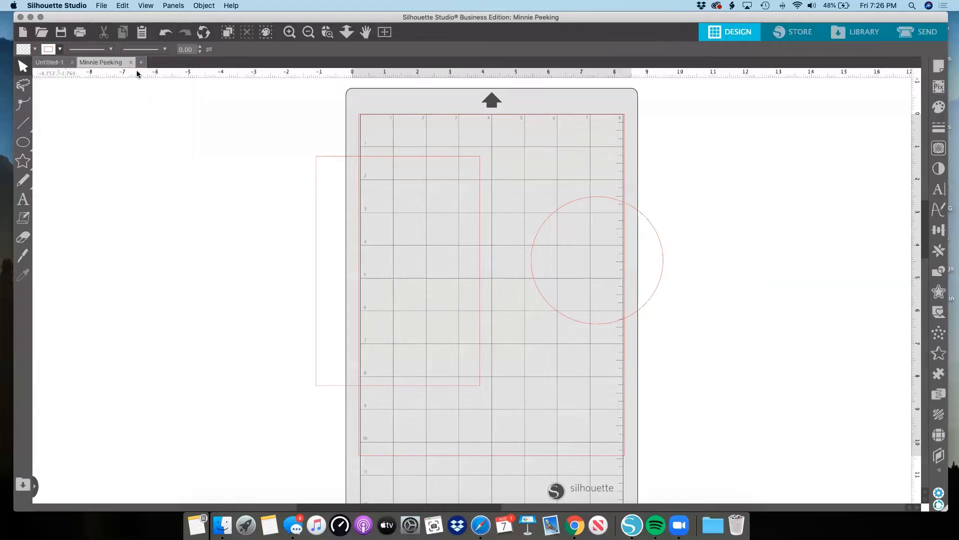
Change the rectangle's line color to purple and shift the rectangle slightly up and to the left.
click(320, 160)
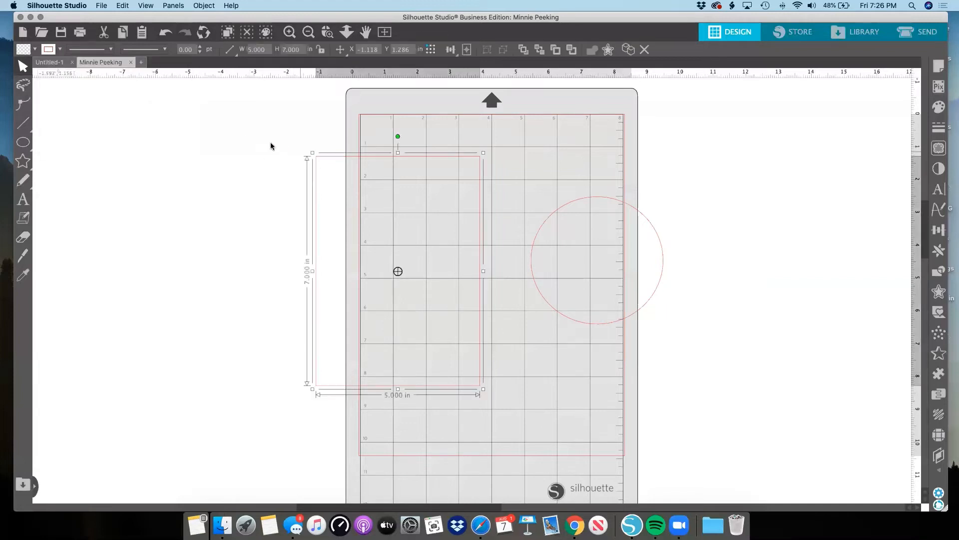
click(59, 49)
click(116, 67)
click(334, 152)
drag(336, 156, 332, 151)
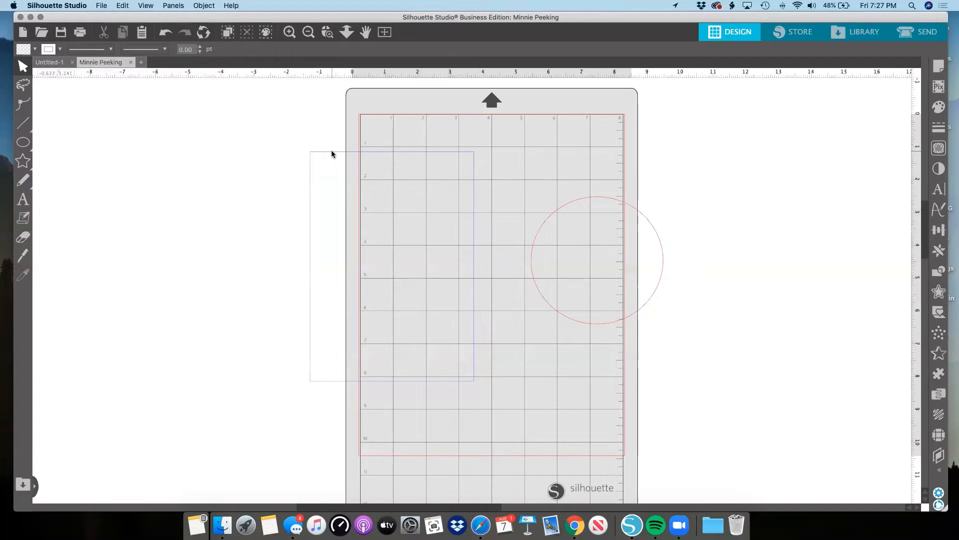
Select the circle that straddles the mat's right edge.
click(620, 202)
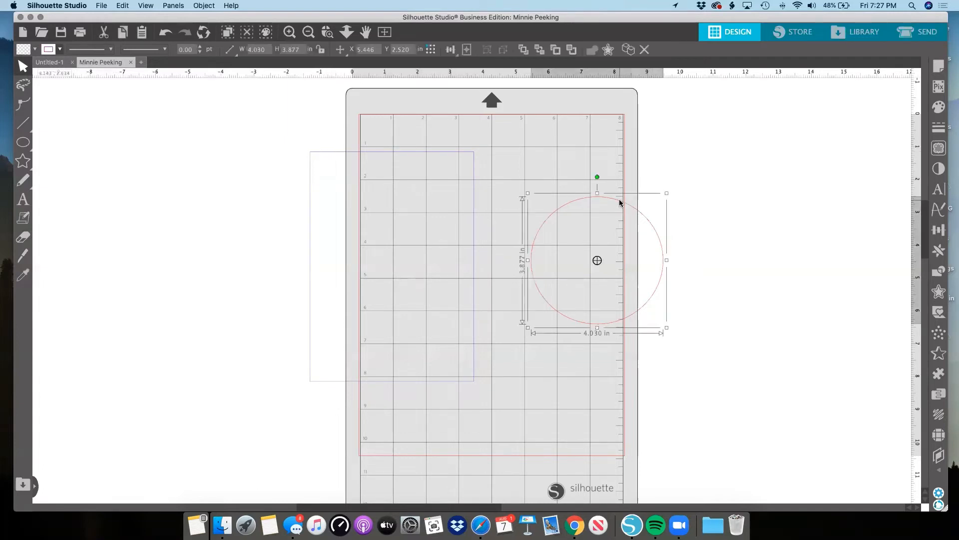
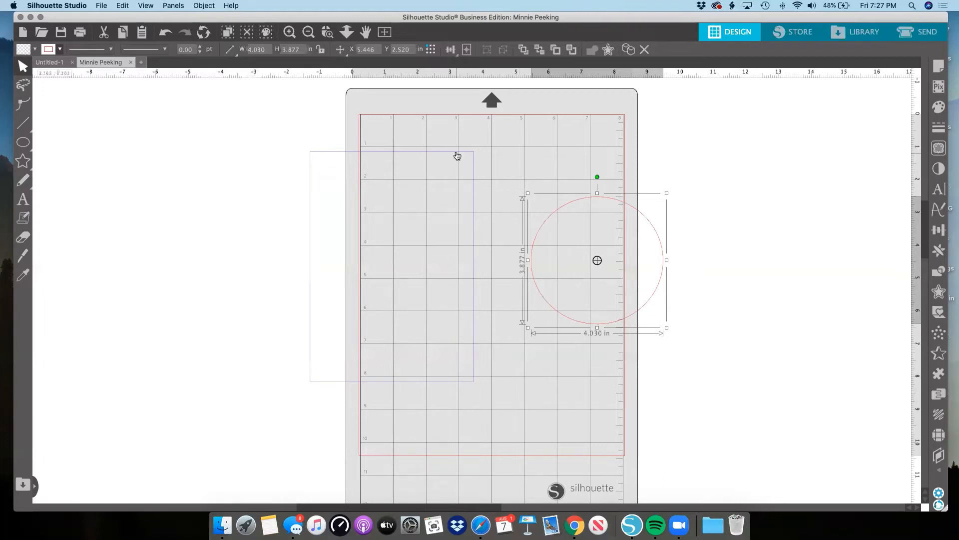
Move the rectangle right to the mat's left side and reduce its height to about 5.17 in.
drag(458, 155, 468, 152)
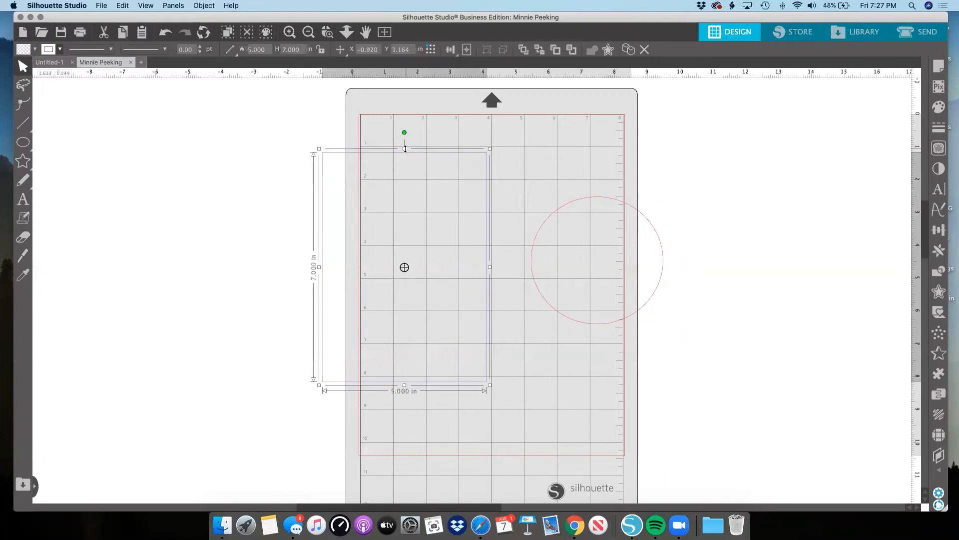
drag(405, 149, 458, 181)
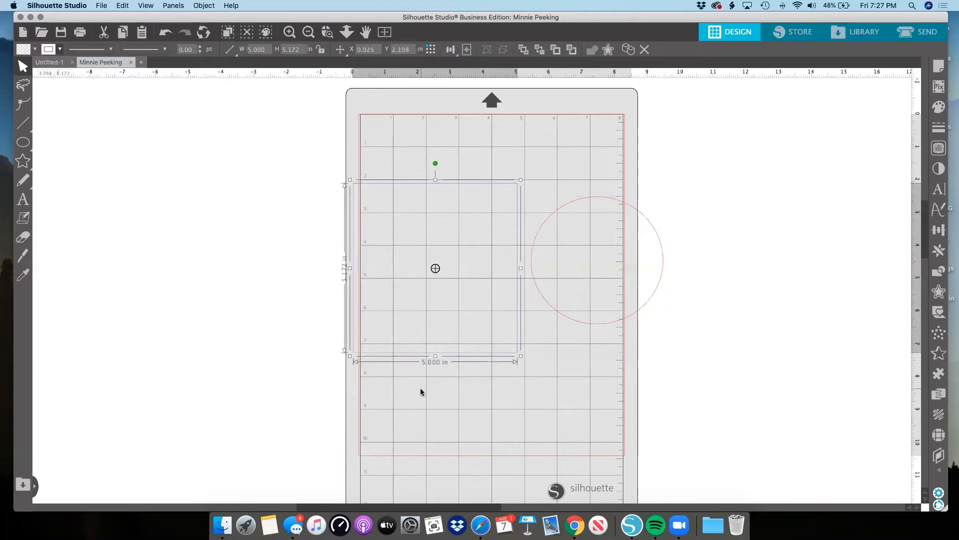
Select the rectangle and circle together and view the Transform alignment and scale options in a floating window beside the mat.
drag(420, 389, 752, 227)
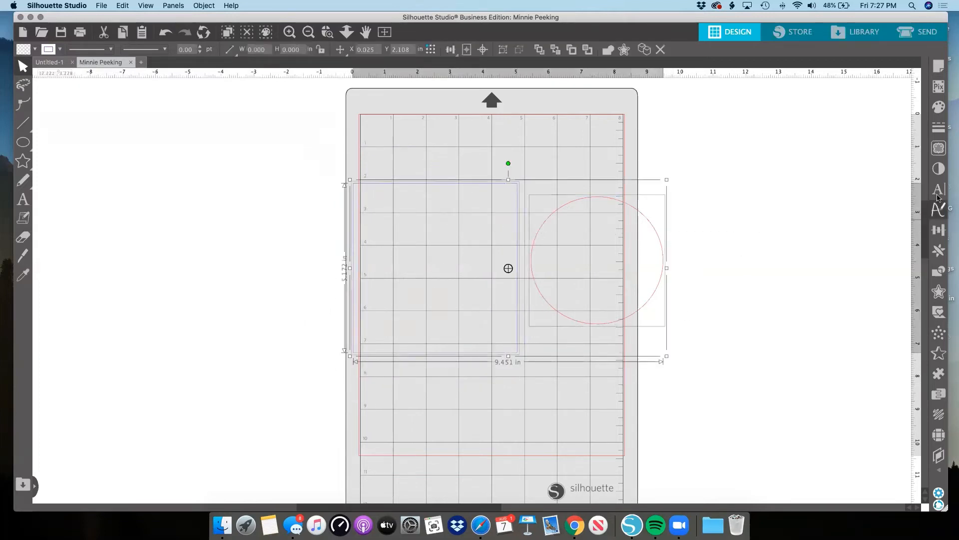
click(939, 229)
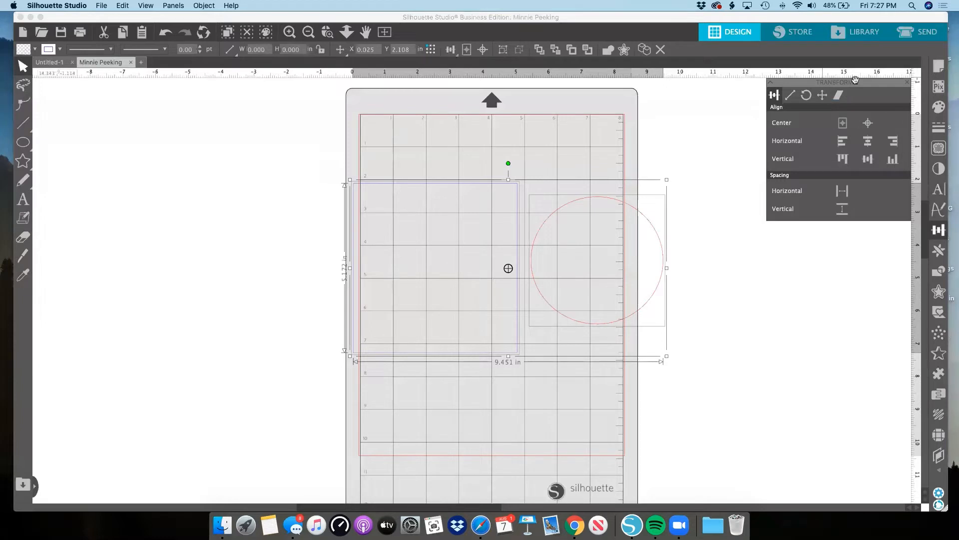
drag(864, 83, 815, 102)
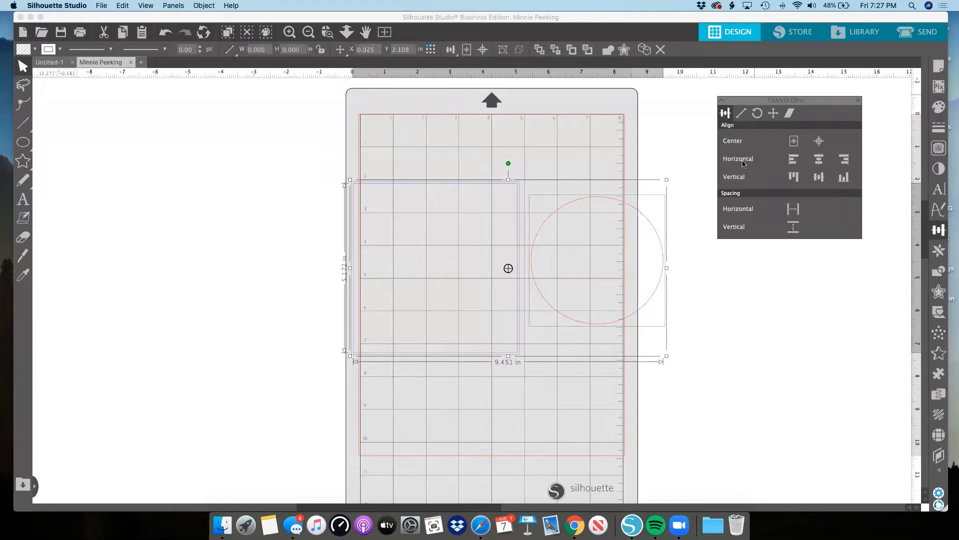
scroll(806, 172, up, 1)
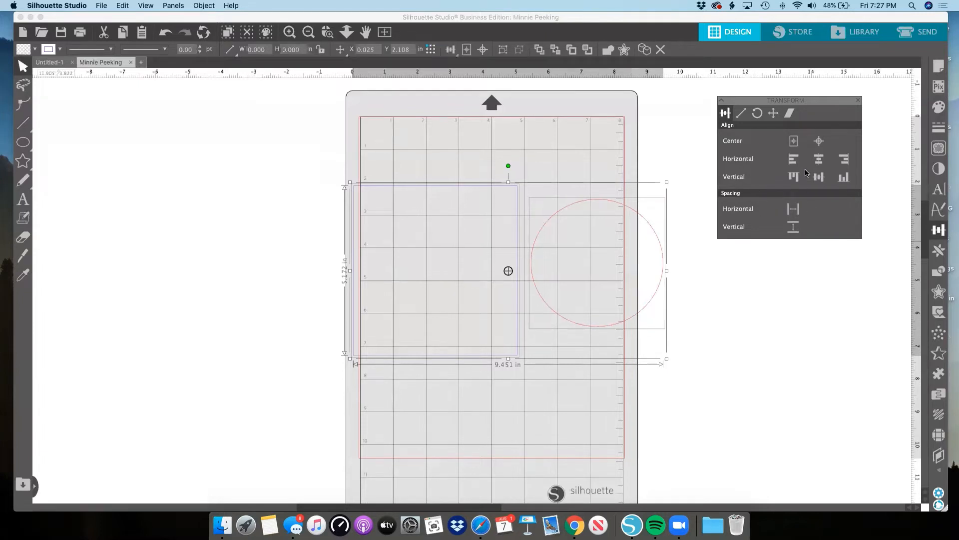
scroll(805, 173, up, 2)
click(741, 113)
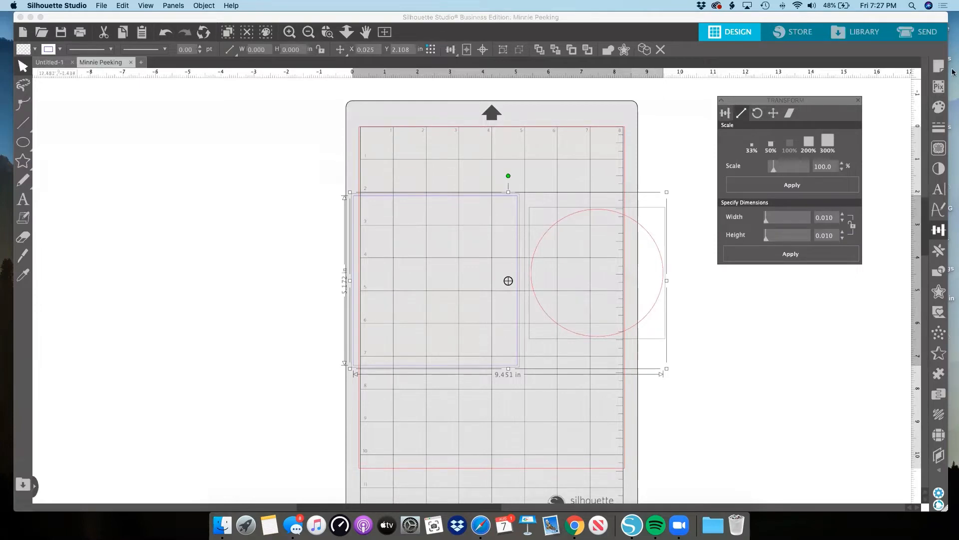
drag(840, 101, 822, 85)
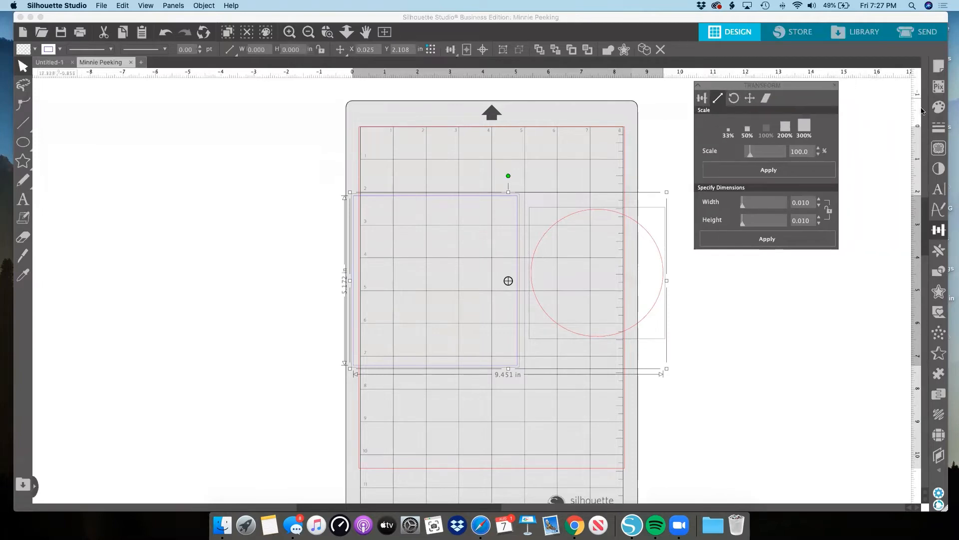
Dock the Text Style window beneath the Transform window and close both.
click(937, 195)
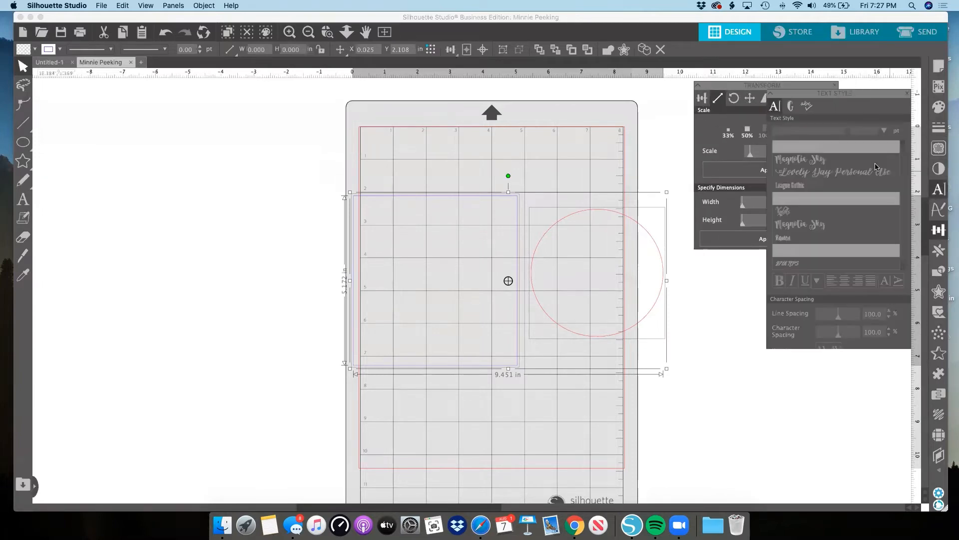
drag(867, 93, 799, 265)
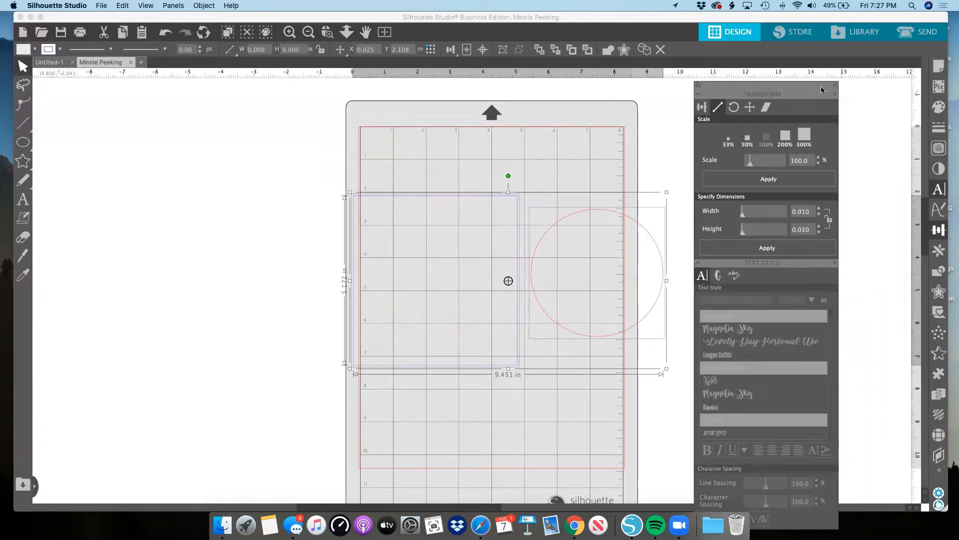
drag(821, 86, 826, 82)
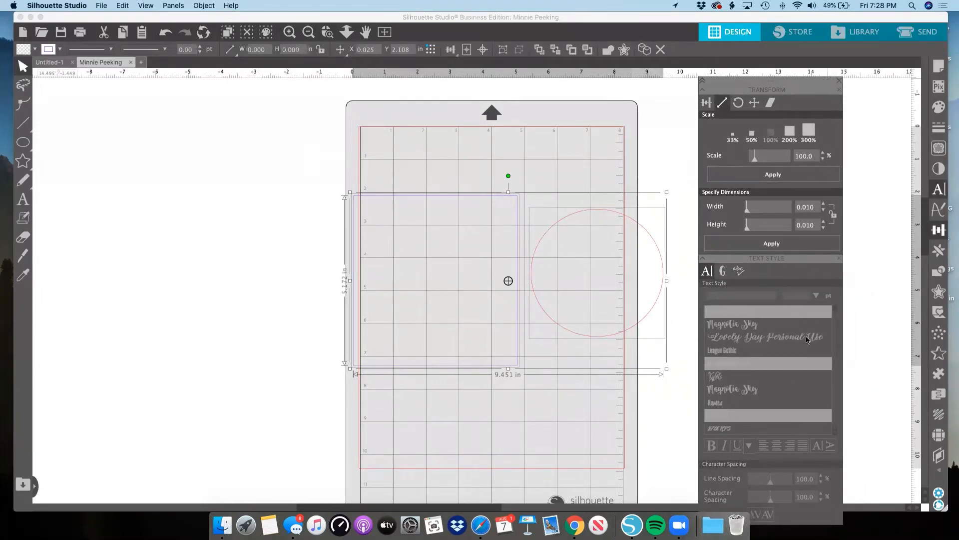
click(840, 259)
click(840, 89)
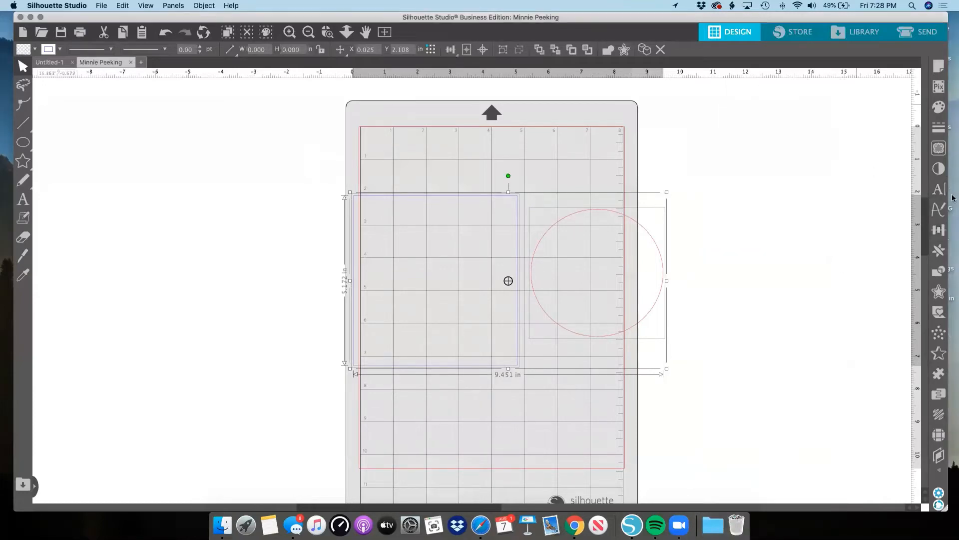
Reopen Text Style and Transform as separate floating windows, with Text Style right of the mat and Transform left of it.
click(938, 230)
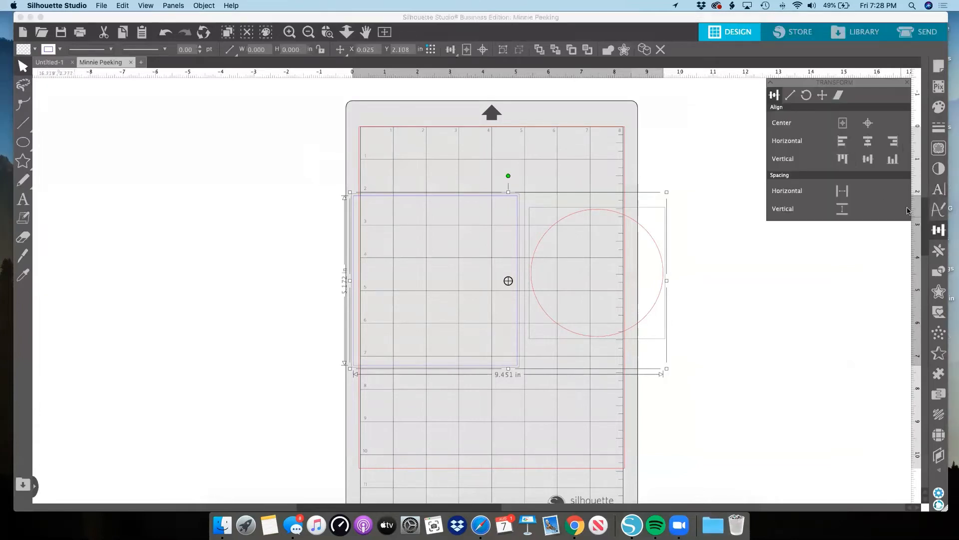
click(938, 190)
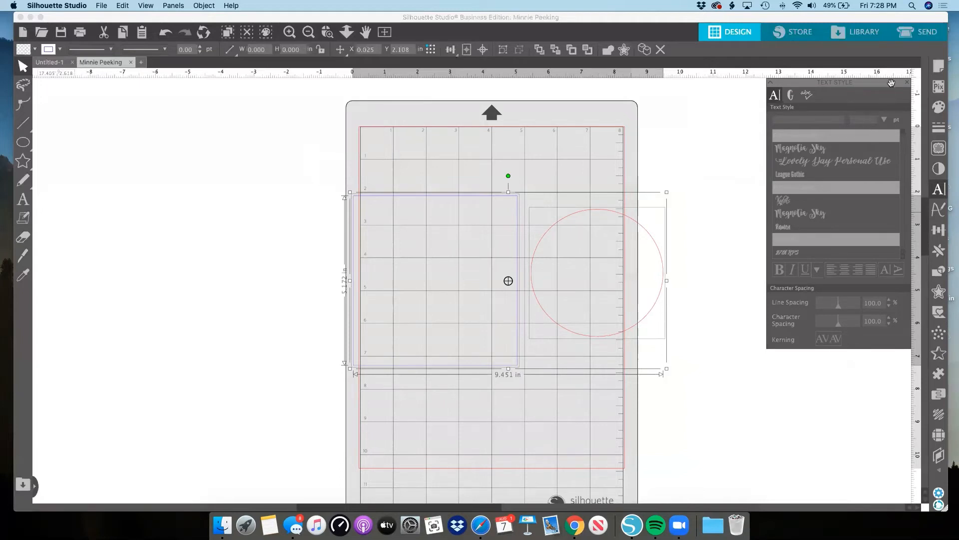
drag(893, 82, 829, 82)
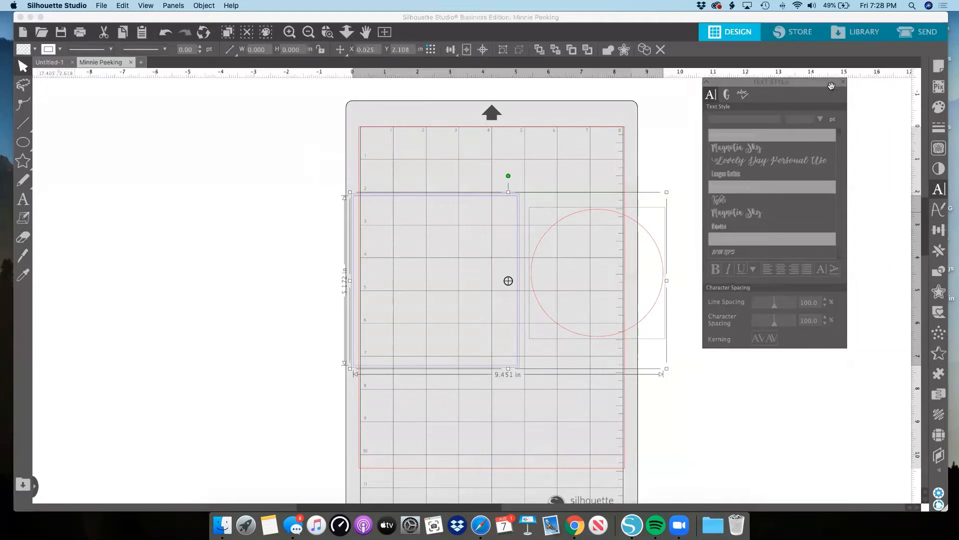
click(940, 231)
drag(840, 95, 790, 366)
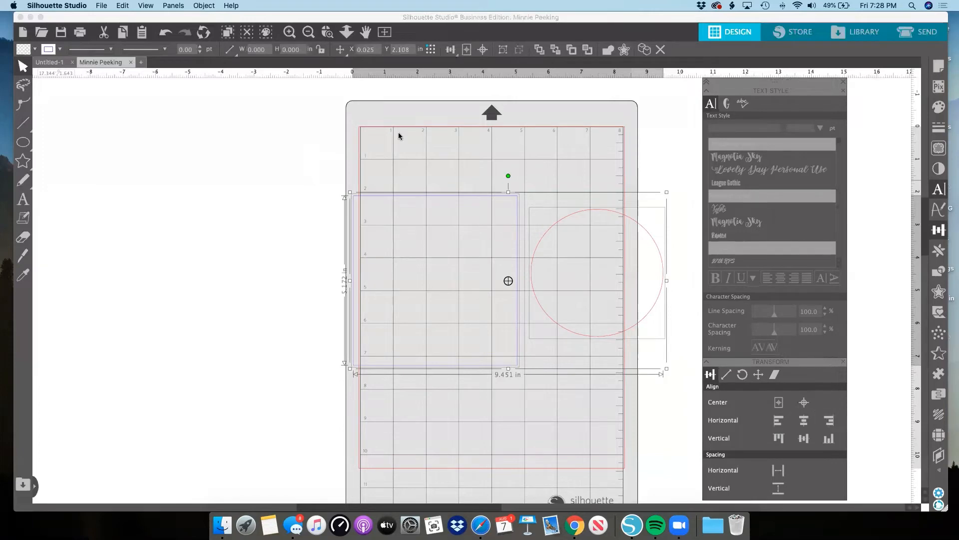
drag(399, 136, 268, 101)
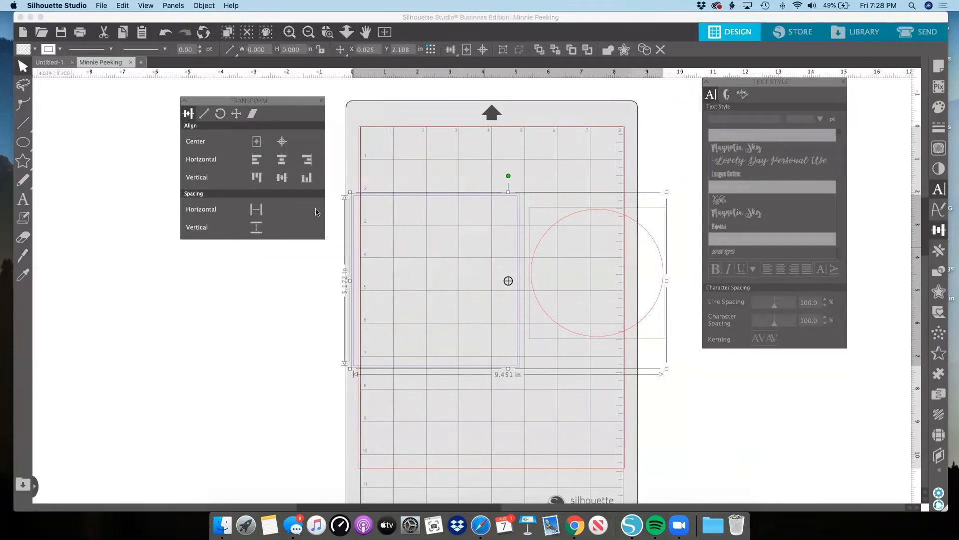
Examine the Scale, Rotate, Move and Shear options of the Transform window.
click(204, 113)
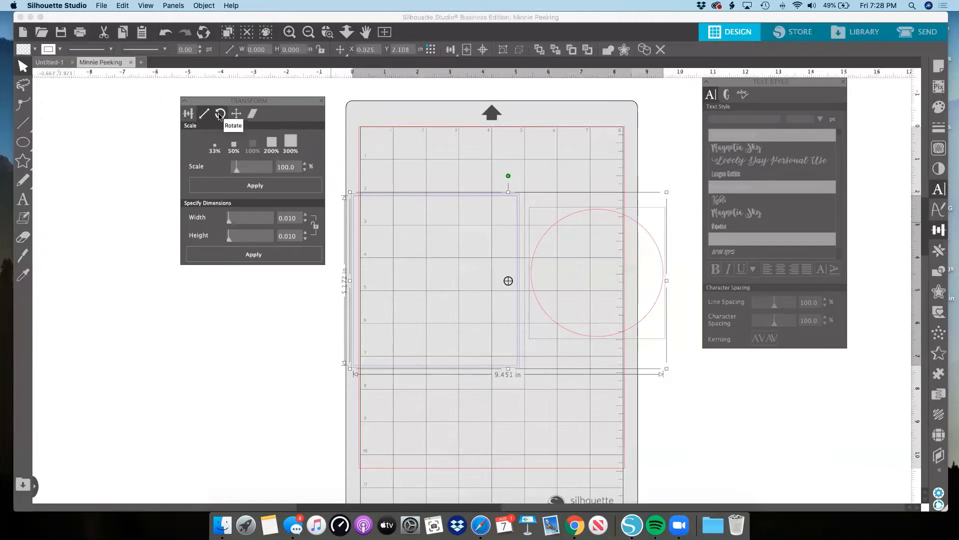
click(220, 115)
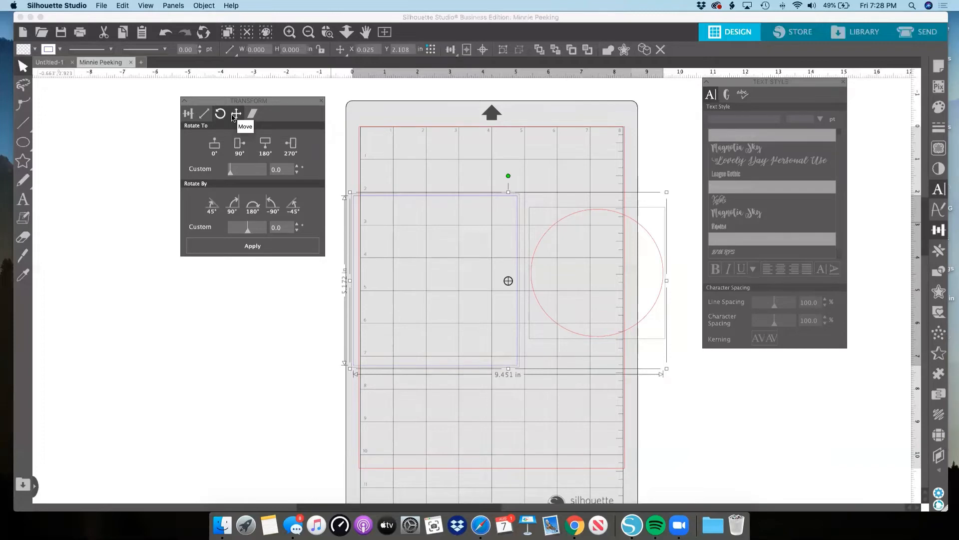
click(235, 115)
click(252, 116)
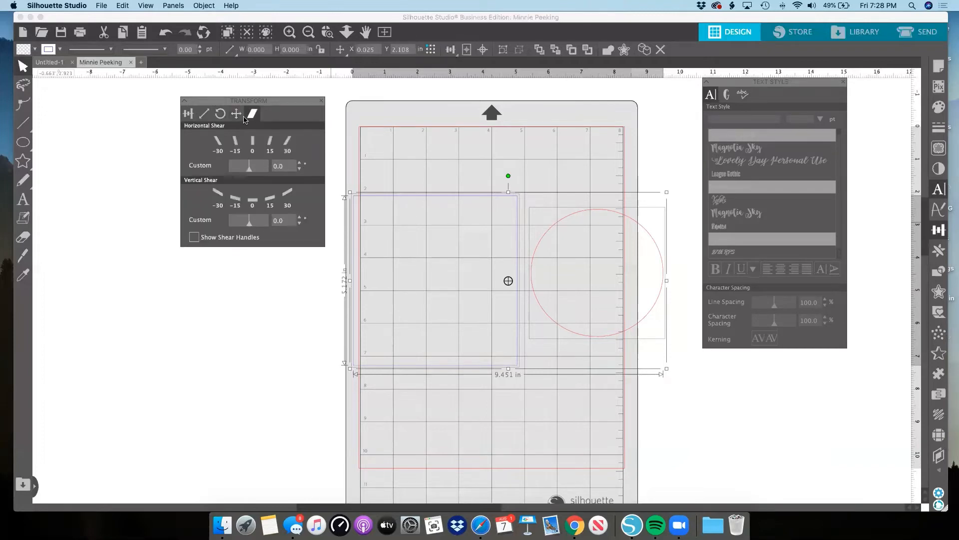
click(237, 115)
click(221, 116)
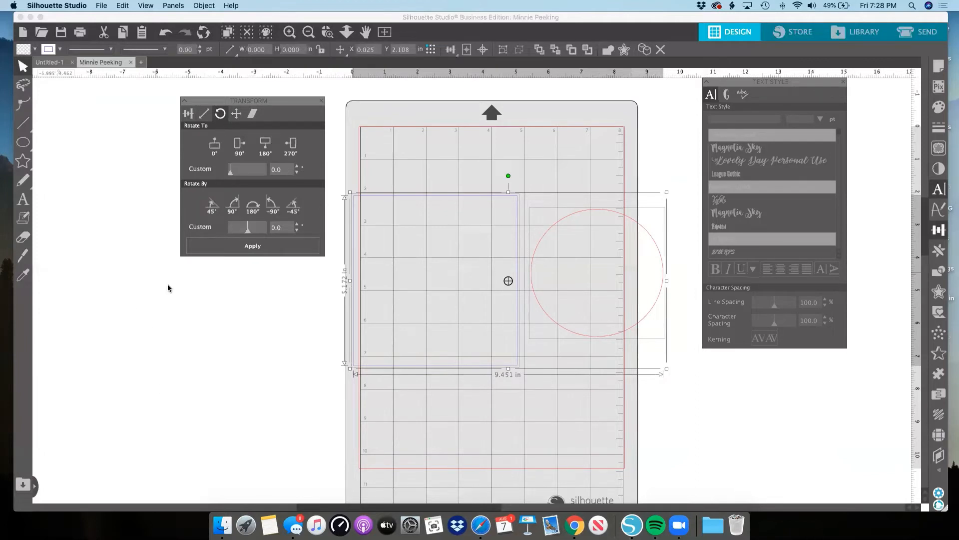
click(236, 114)
click(252, 114)
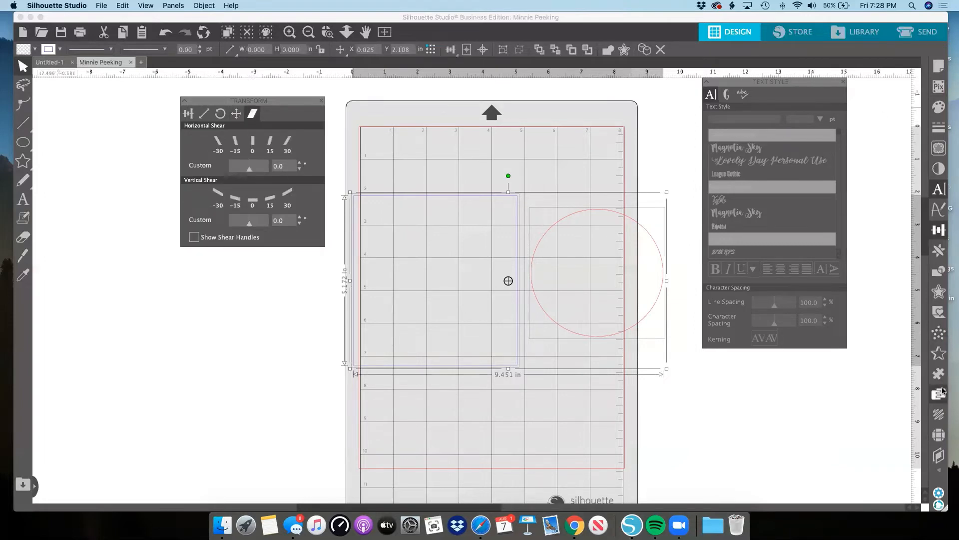
Select only the circle and shear it 30 degrees vertically and -50 degrees horizontally.
click(557, 146)
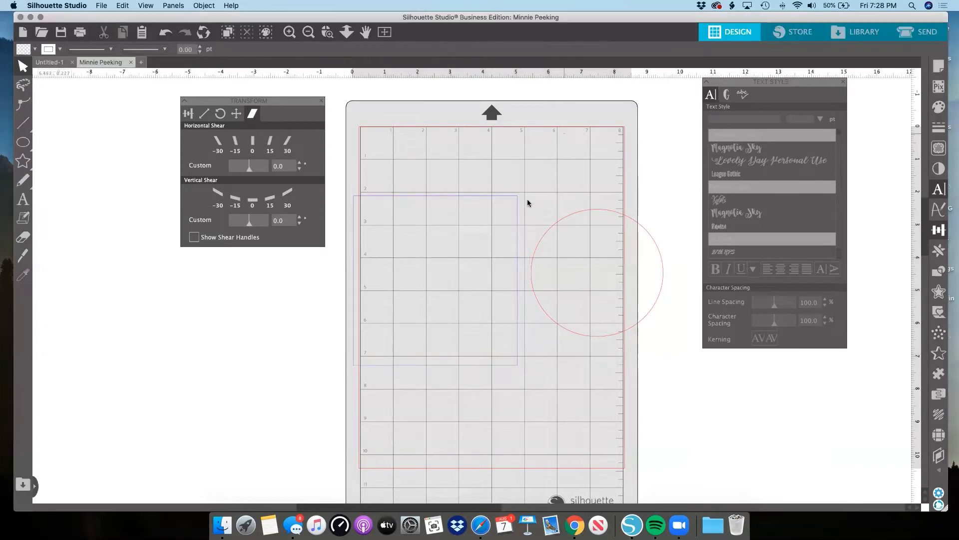
scroll(520, 213, left, 1)
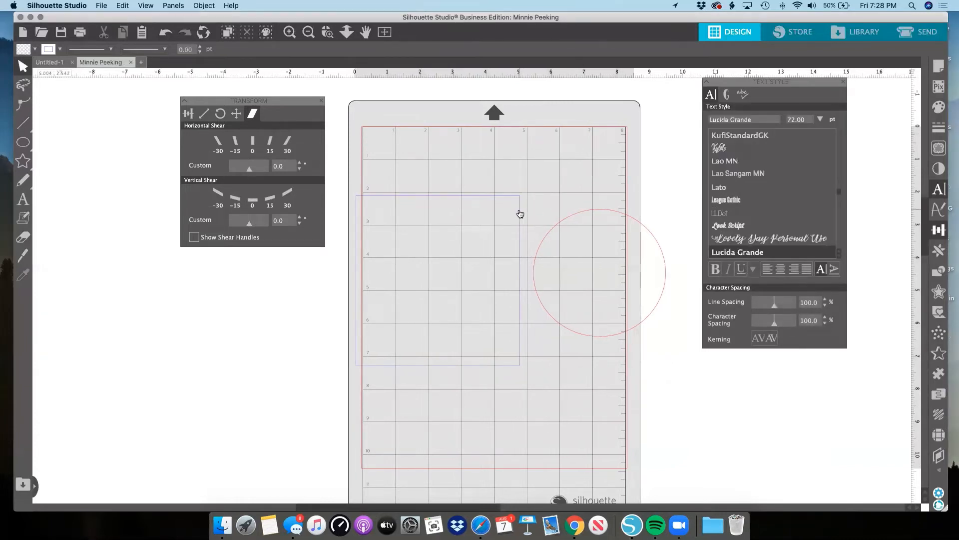
scroll(520, 214, left, 3)
click(601, 214)
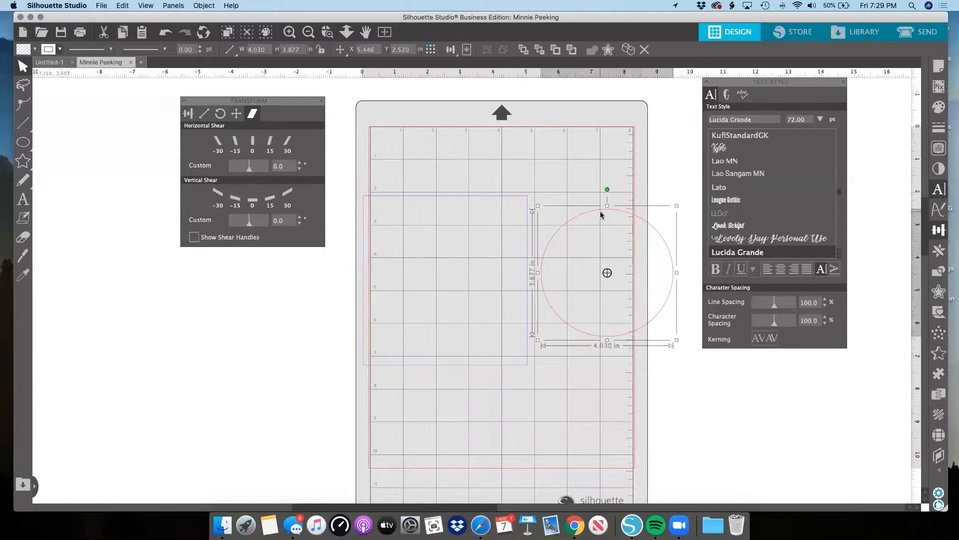
mouse_move(250, 221)
mouse_down()
mouse_move(263, 226)
mouse_move(235, 225)
mouse_move(259, 223)
mouse_up()
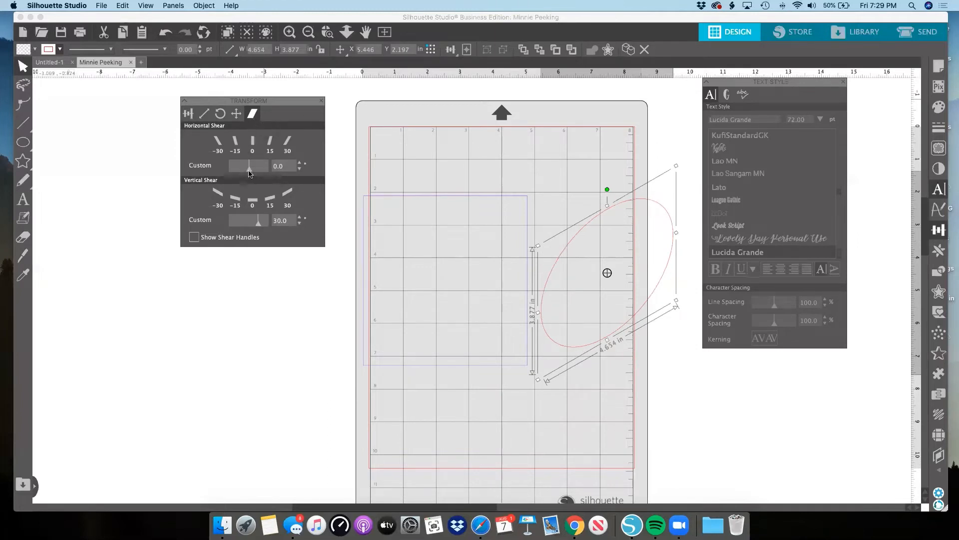
drag(249, 171, 235, 170)
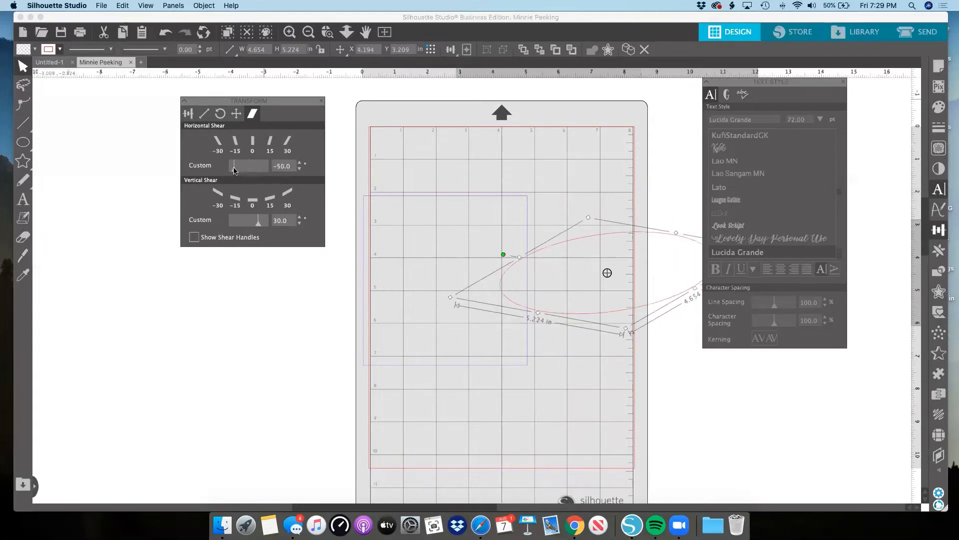
Move the sheared circle so it overhangs the mat's right edge, and close the Text Style and Transform windows.
click(844, 84)
drag(728, 263, 857, 204)
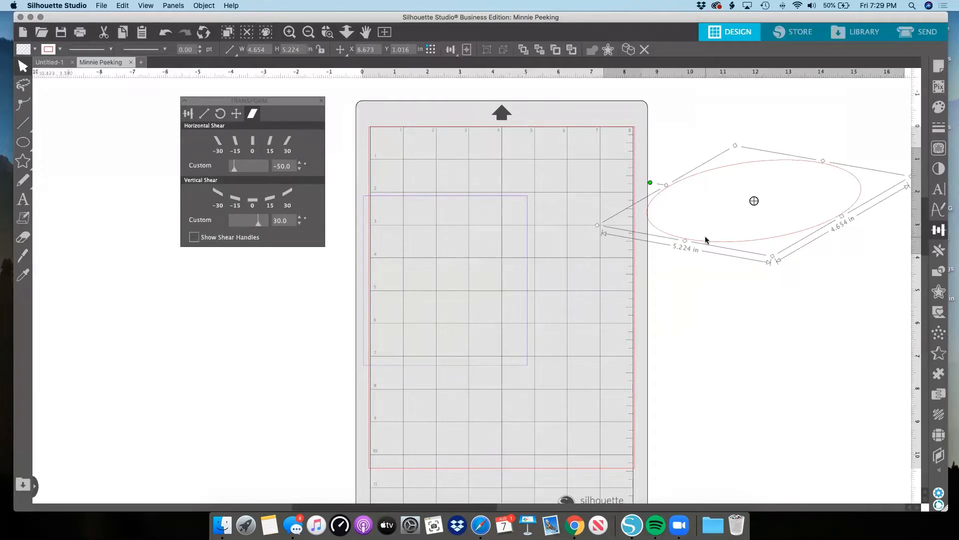
drag(707, 245, 648, 239)
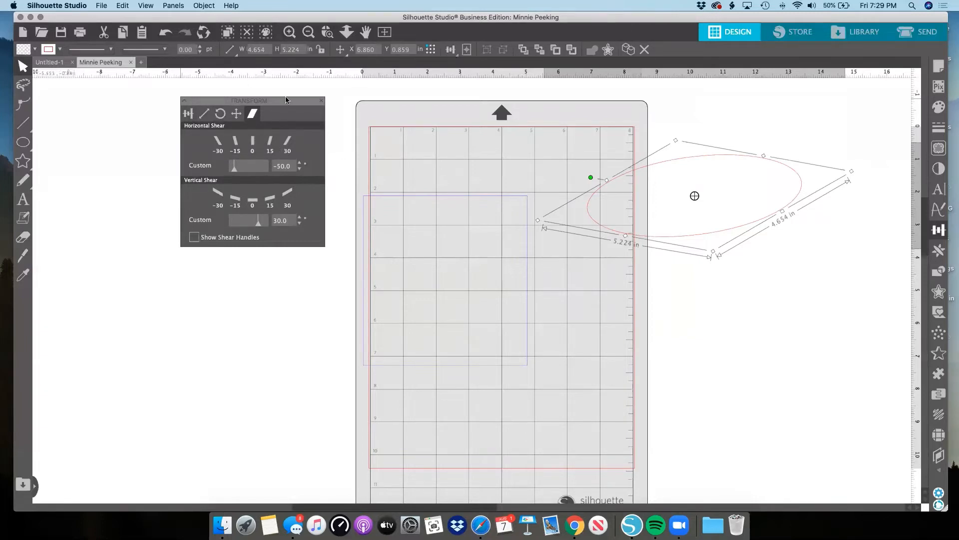
click(322, 102)
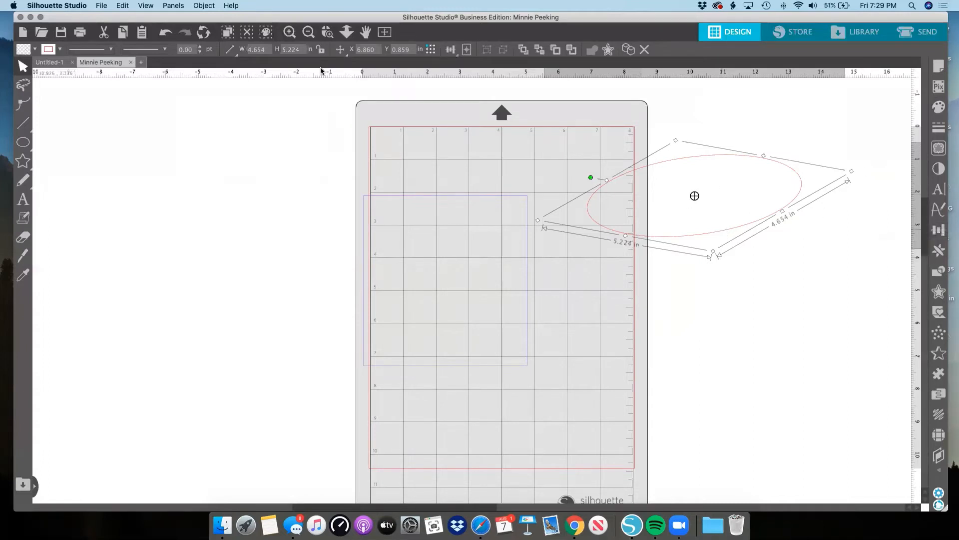
Undo the moves and shears of the circle.
click(166, 34)
click(166, 34)
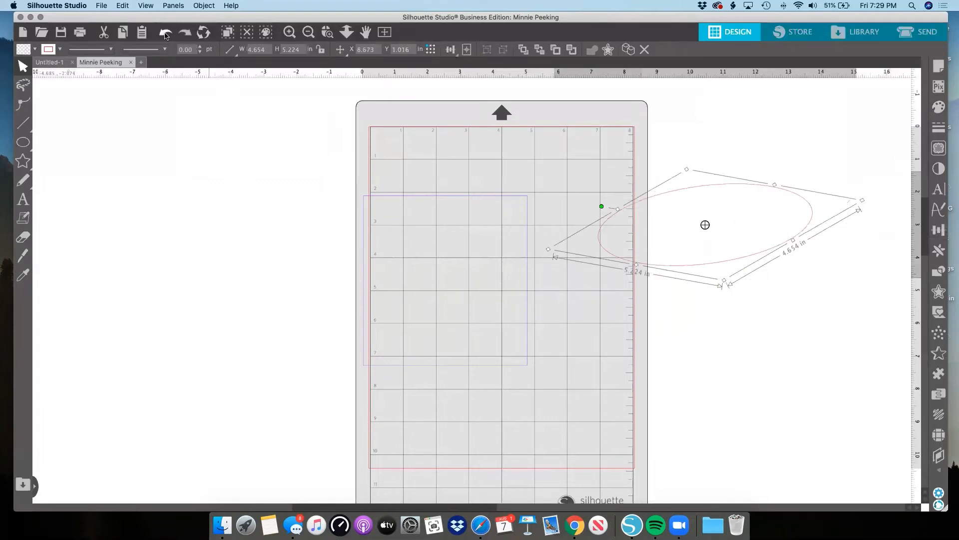
click(165, 34)
click(163, 35)
click(164, 34)
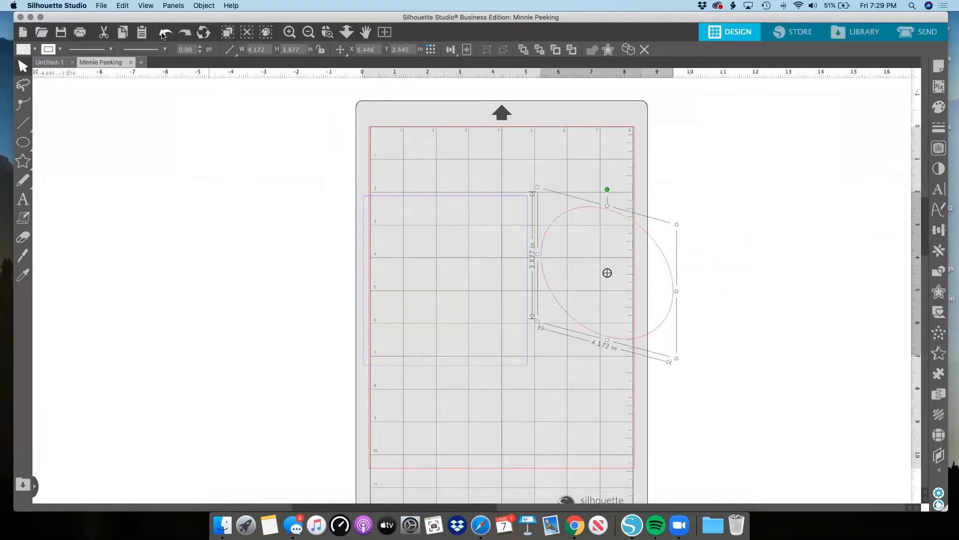
click(164, 34)
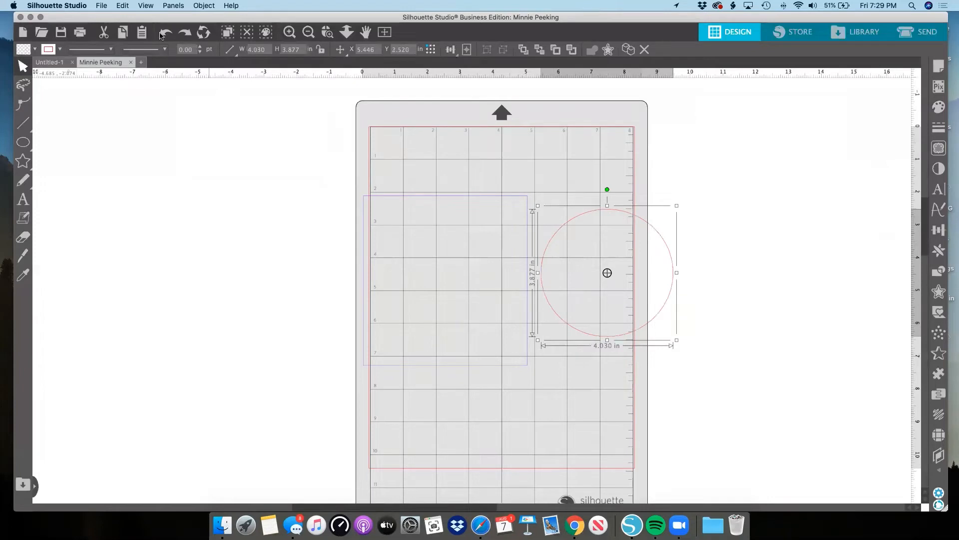
Shift the circle slightly right, to about X 5.918 and Y 2.474 in.
drag(617, 211, 632, 210)
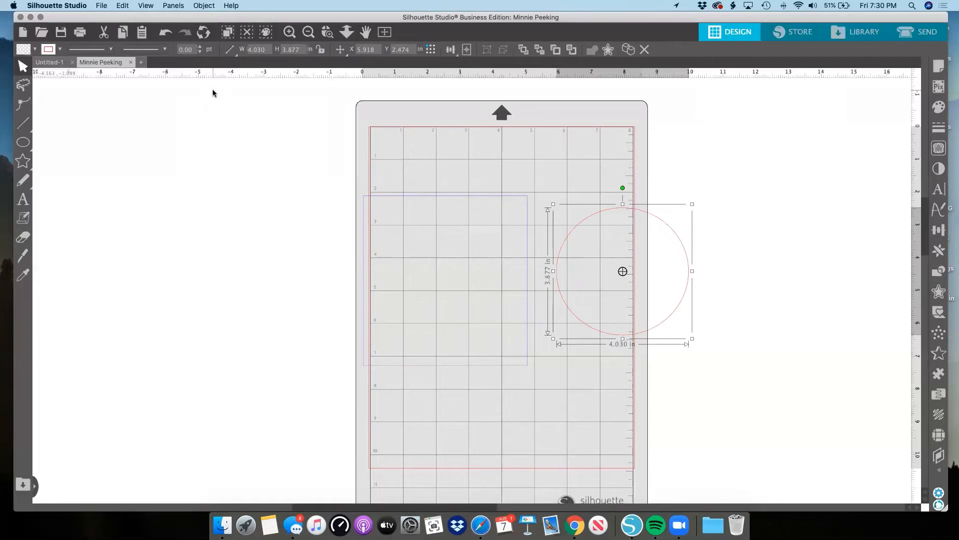
scroll(212, 92, up, 1)
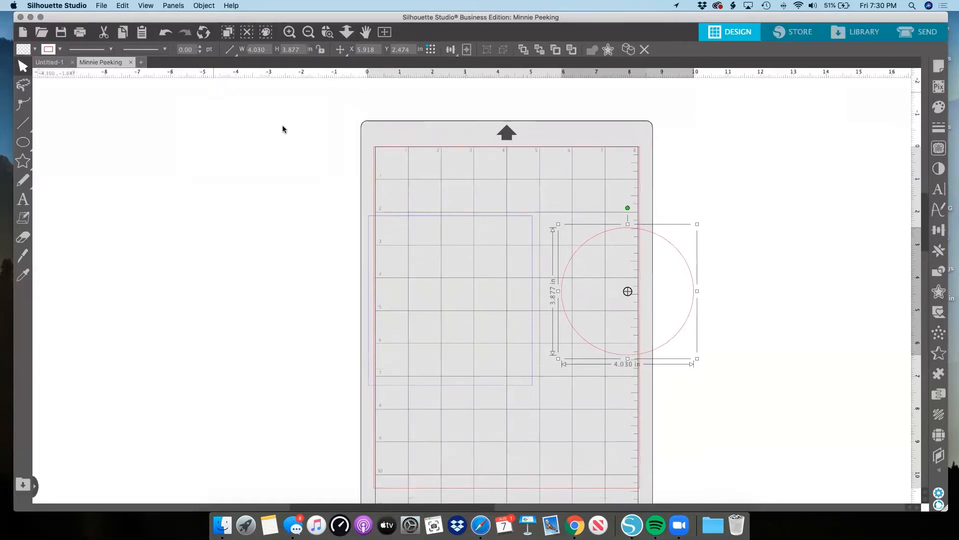
Fill the purple-outlined rectangle with olive.
scroll(342, 147, down, 1)
click(501, 126)
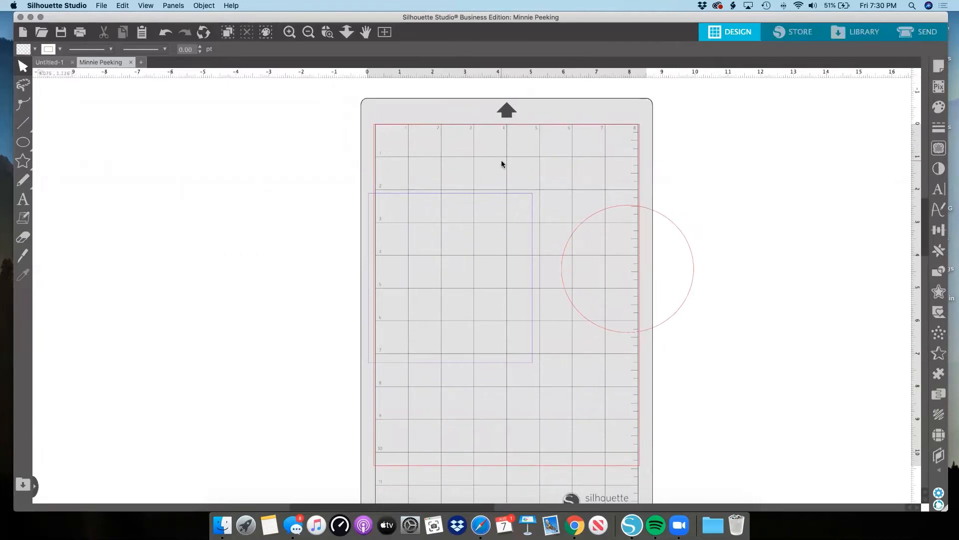
click(531, 206)
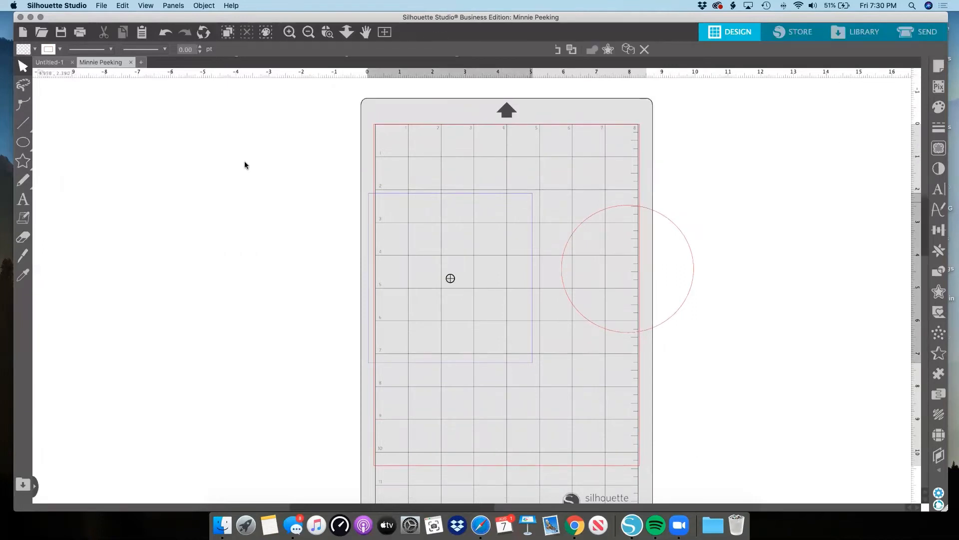
click(35, 49)
click(50, 74)
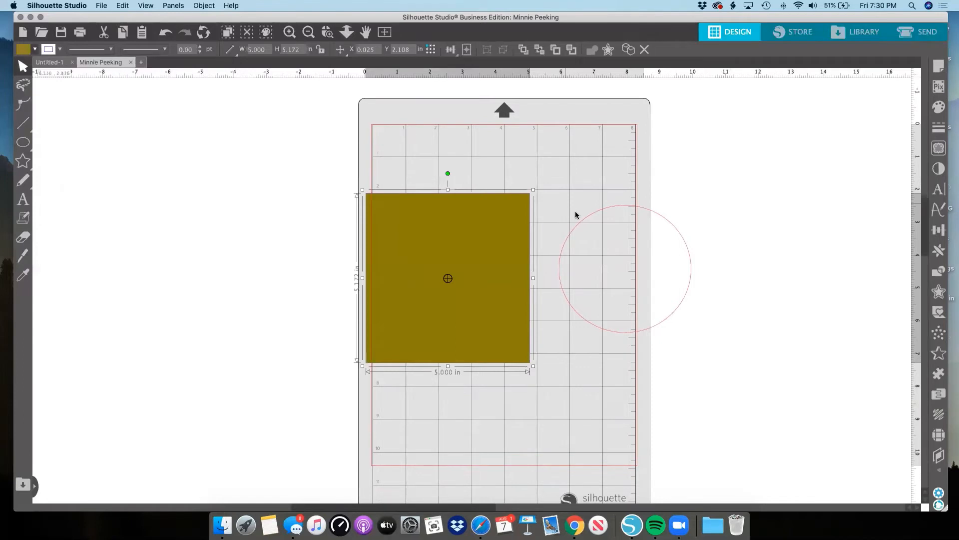
Fill the circle with teal and leave it deselected.
click(582, 223)
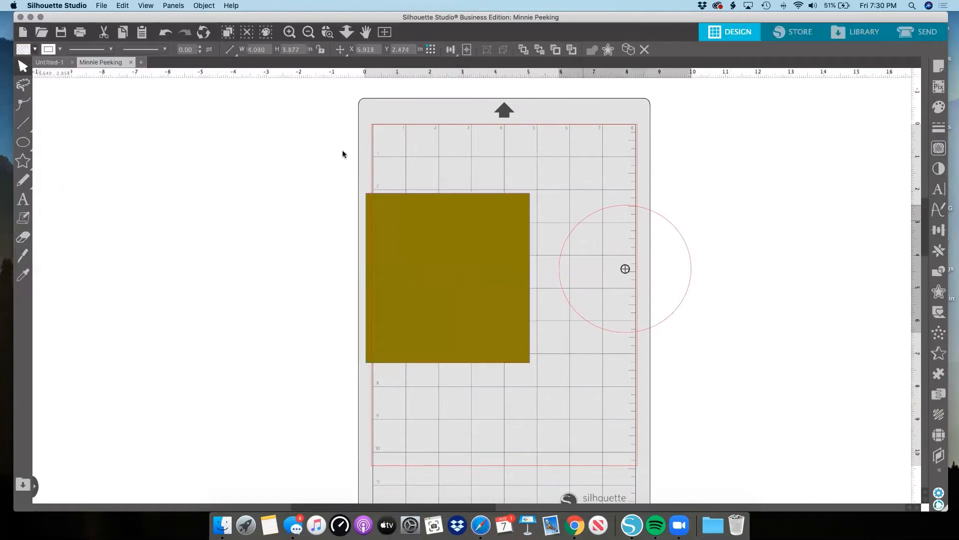
click(59, 49)
click(76, 99)
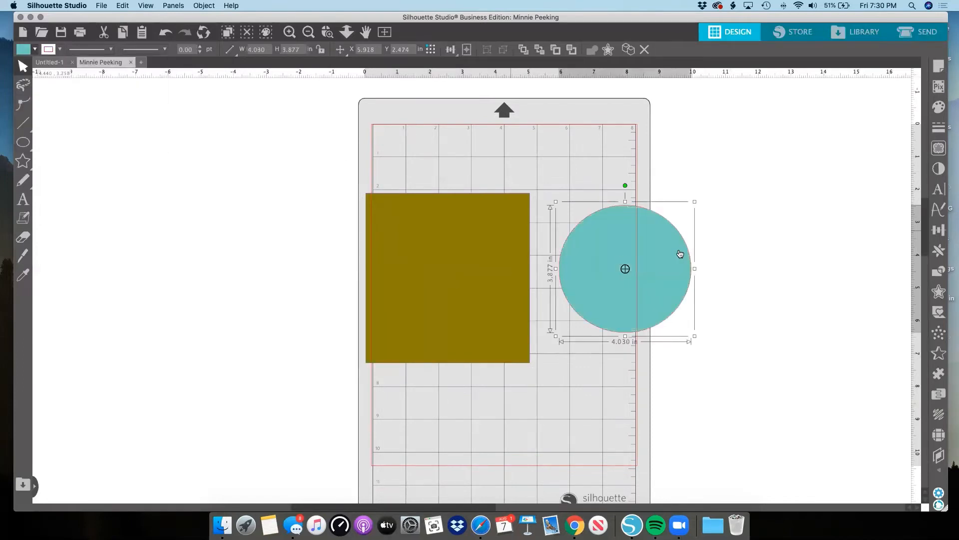
click(652, 176)
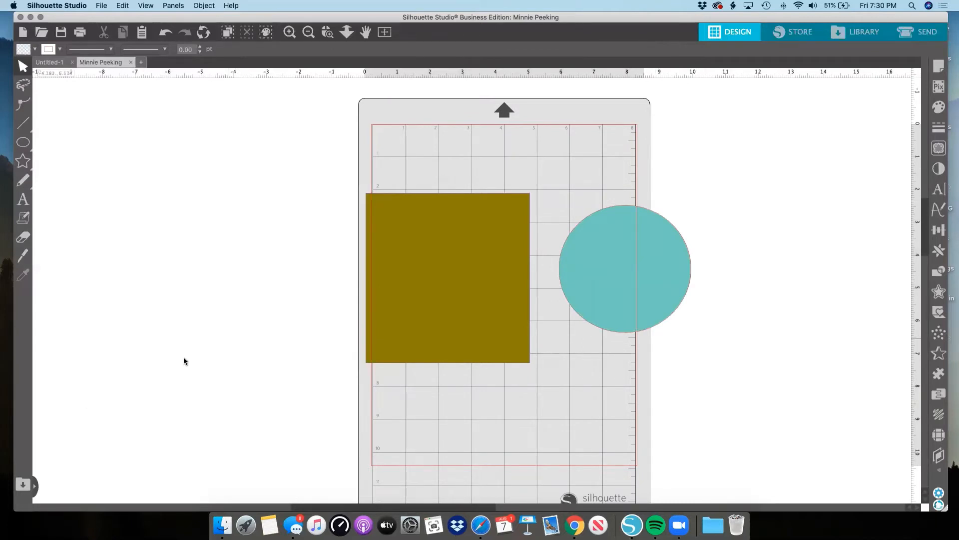
Move the rectangle and circle inside the cut border and shrink both, making the circle about 3.075 by 2.958 in.
drag(387, 269, 431, 232)
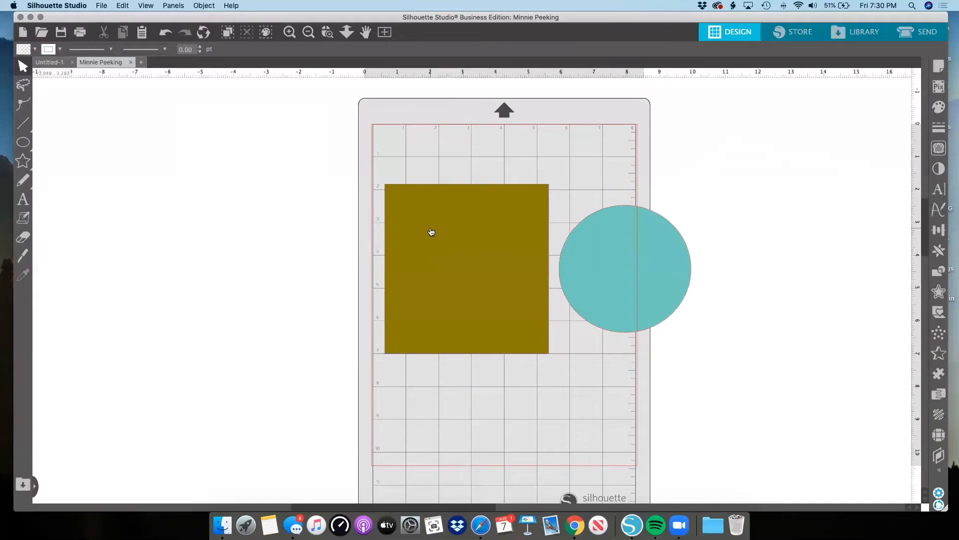
click(431, 232)
drag(551, 179, 471, 171)
drag(584, 258, 507, 289)
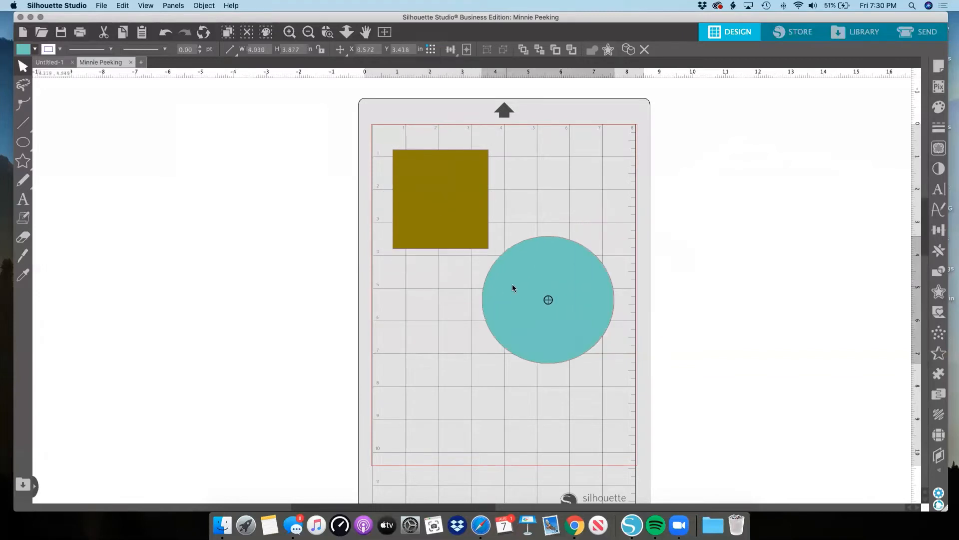
drag(616, 232, 574, 245)
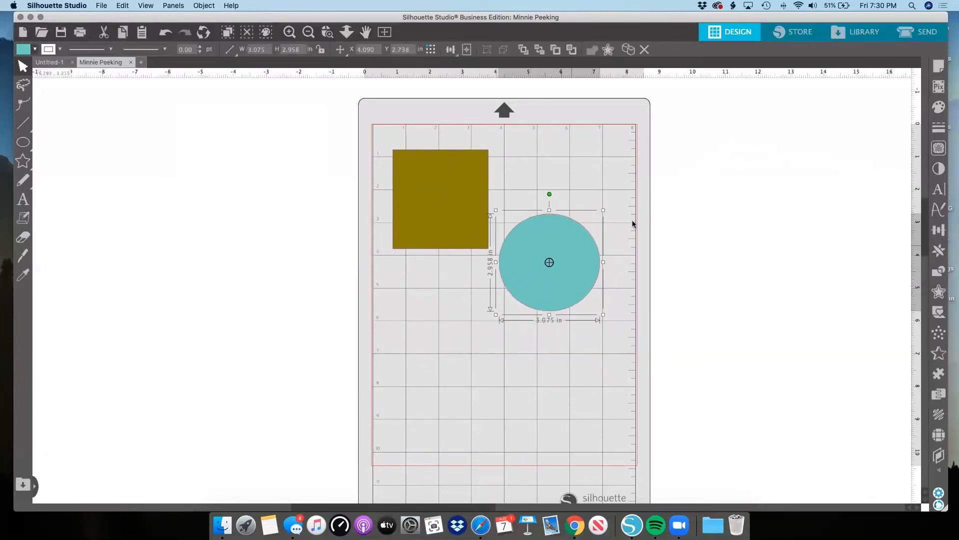
Open the Send settings for the design and assign the cut actions by line color.
click(900, 38)
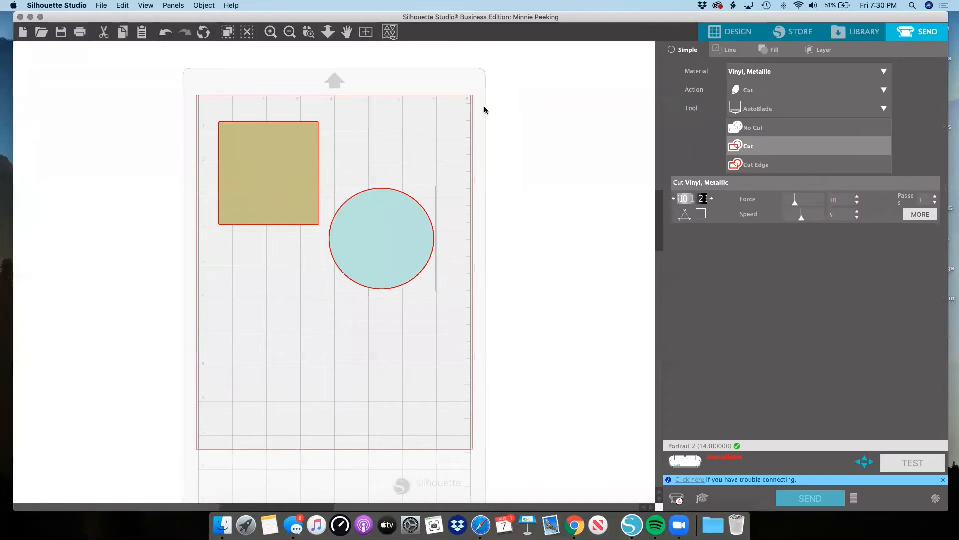
click(735, 32)
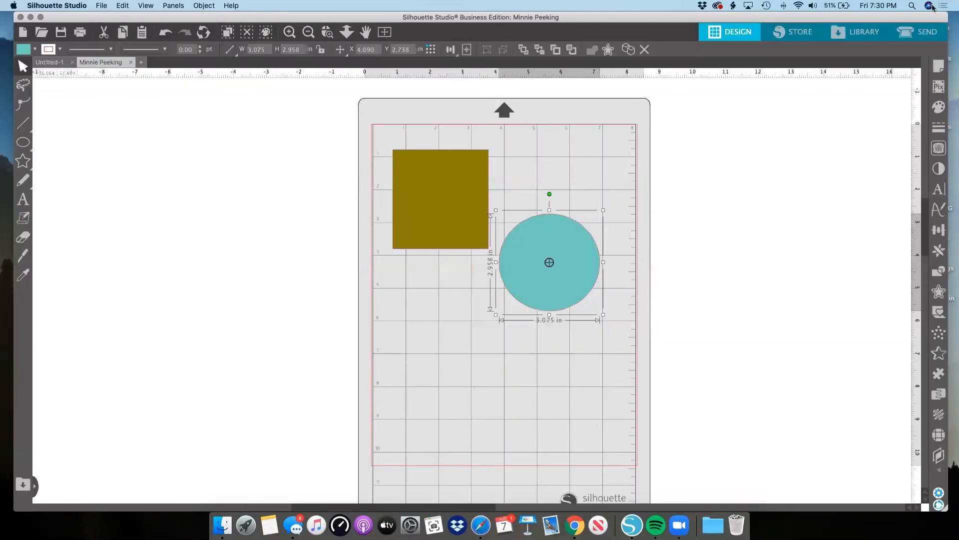
click(921, 34)
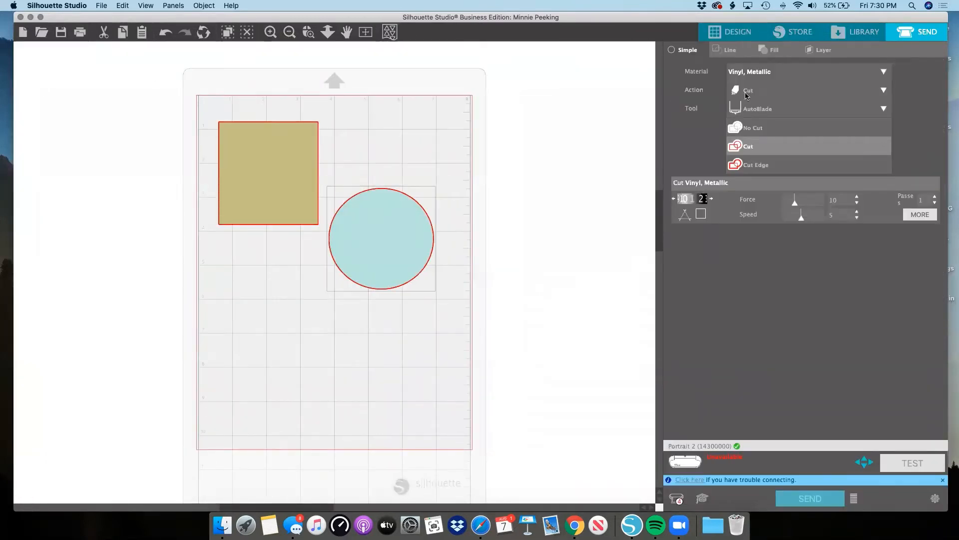
click(738, 51)
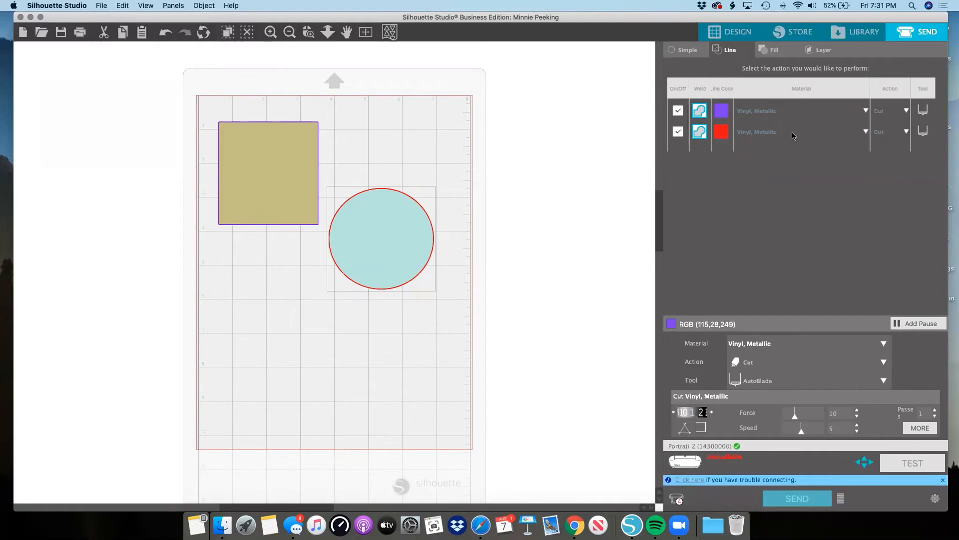
Turn off cutting for the purple line, look through its material and action choices, and turn cutting back on.
click(679, 111)
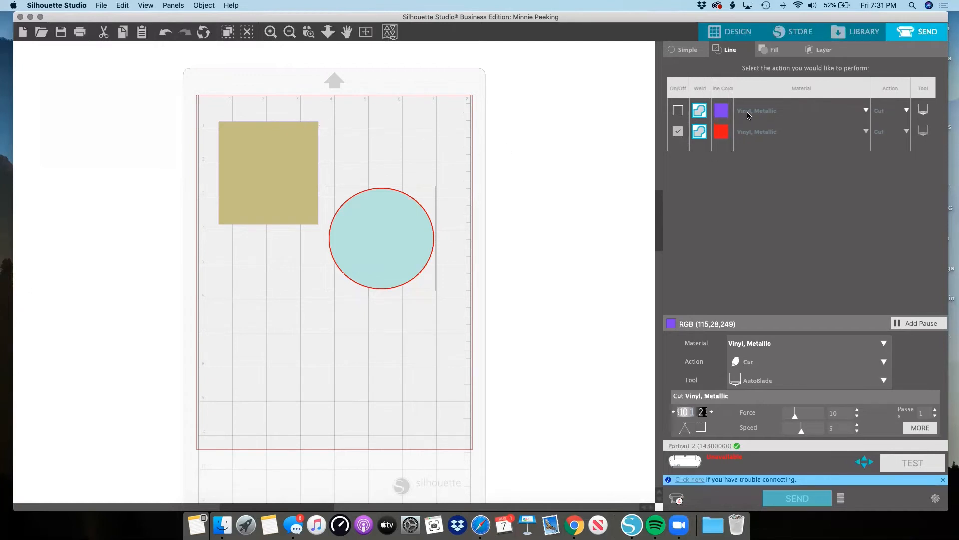
click(773, 116)
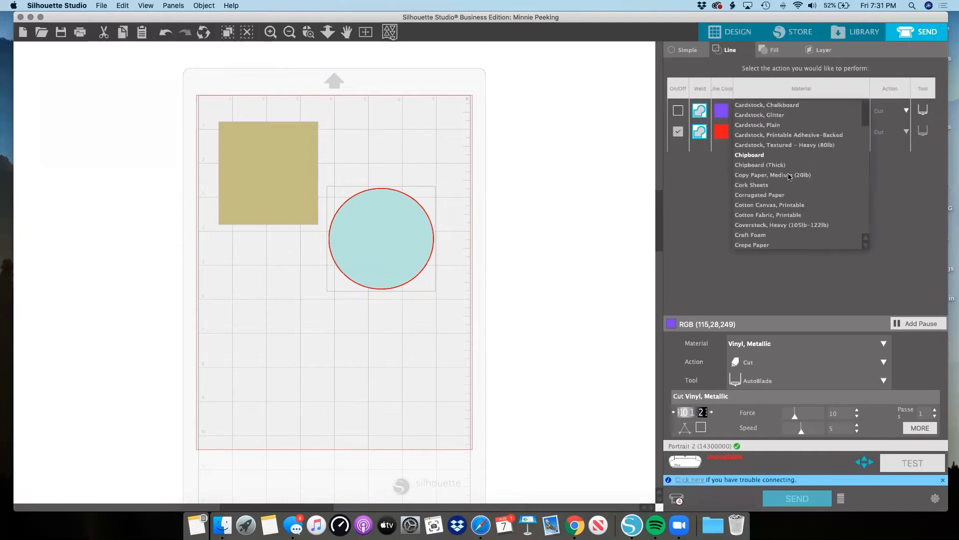
scroll(788, 177, down, 2)
scroll(788, 177, up, 4)
click(886, 133)
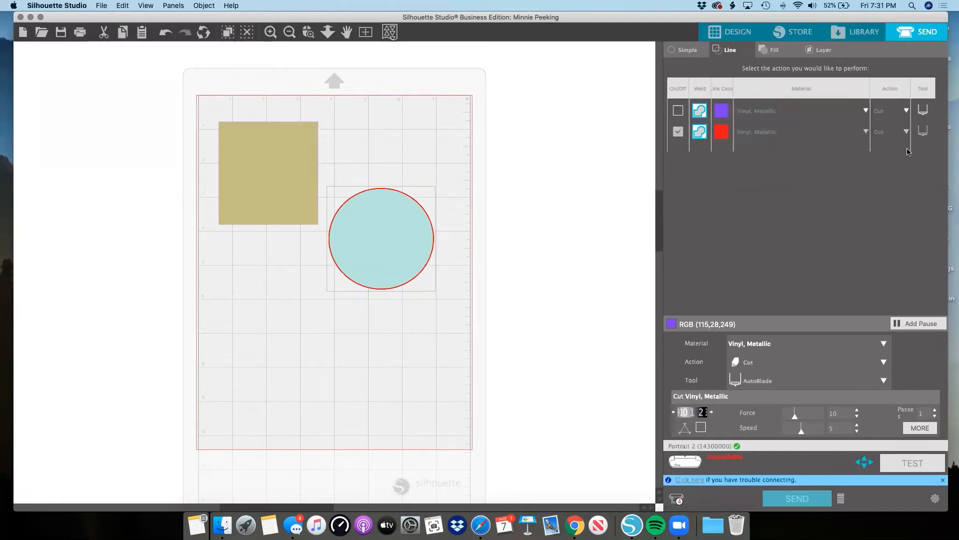
click(905, 112)
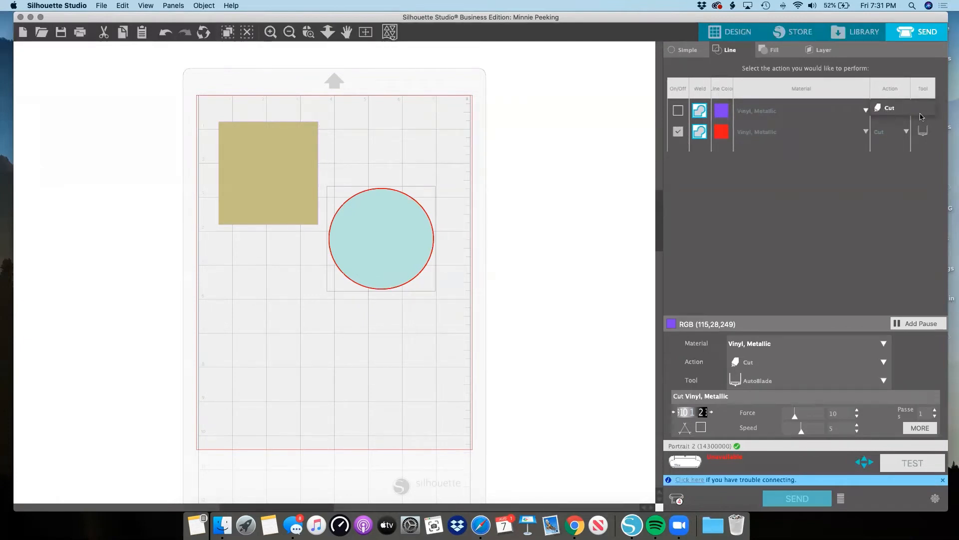
click(883, 185)
click(678, 111)
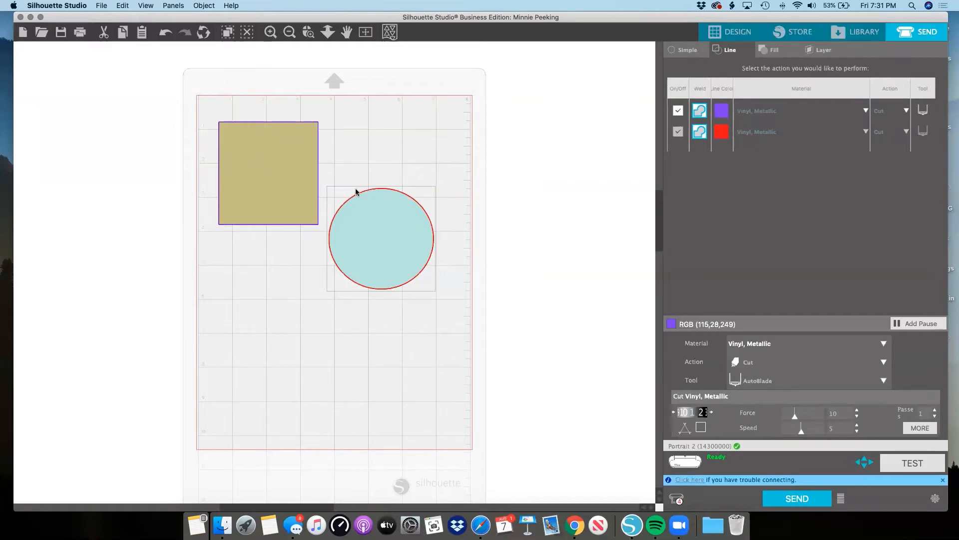
Nudge the circle down and right, and try to set the purple line's material to Cardstock, Adhesive-Backed.
drag(371, 200, 376, 210)
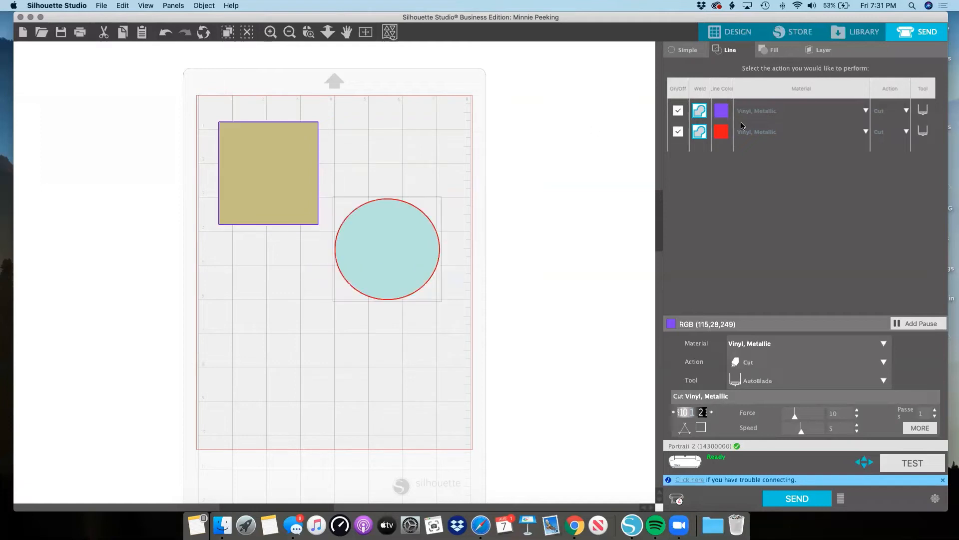
click(759, 117)
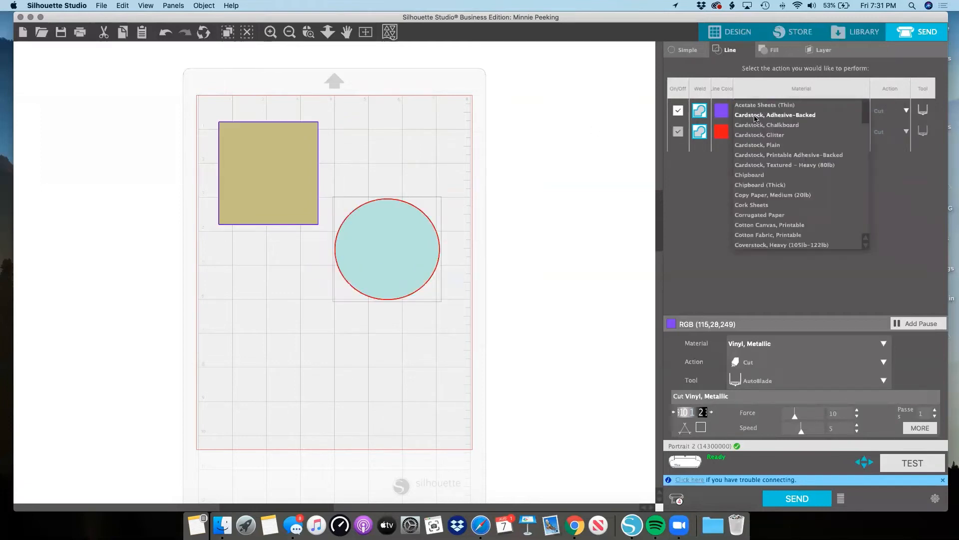
click(756, 116)
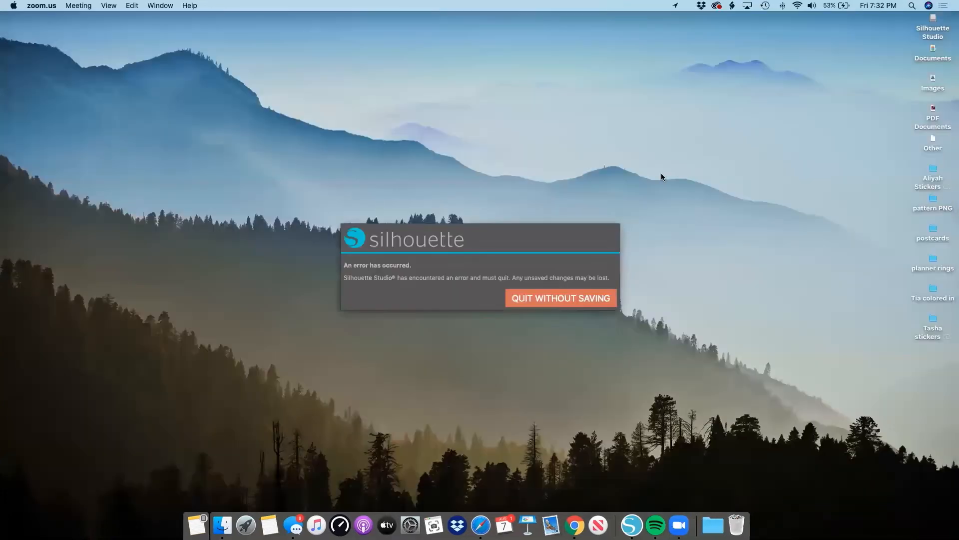
Quit the crashed program without saving, relaunch Silhouette Studio, open the newest recovered Minnie Peeking document, and dismiss the recovery list.
click(576, 299)
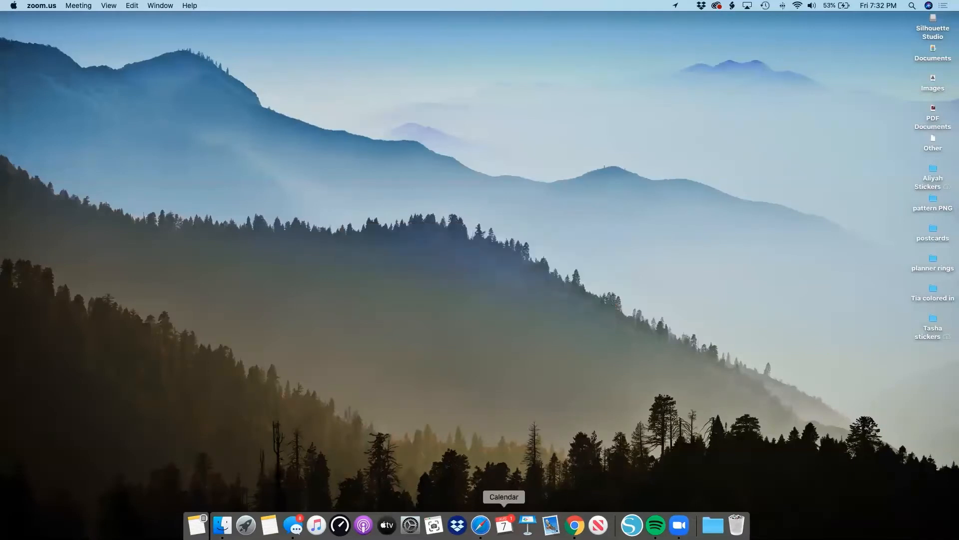
click(631, 524)
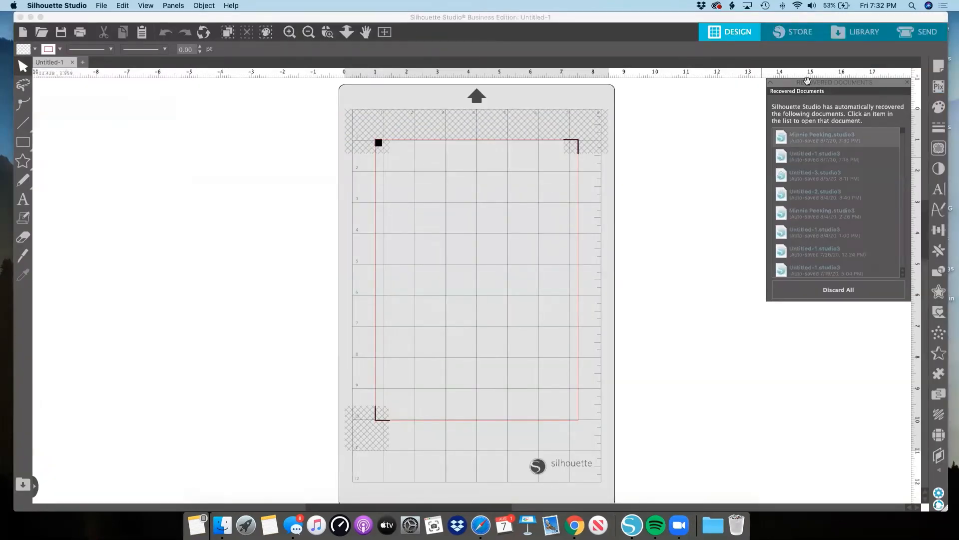
drag(814, 83, 716, 88)
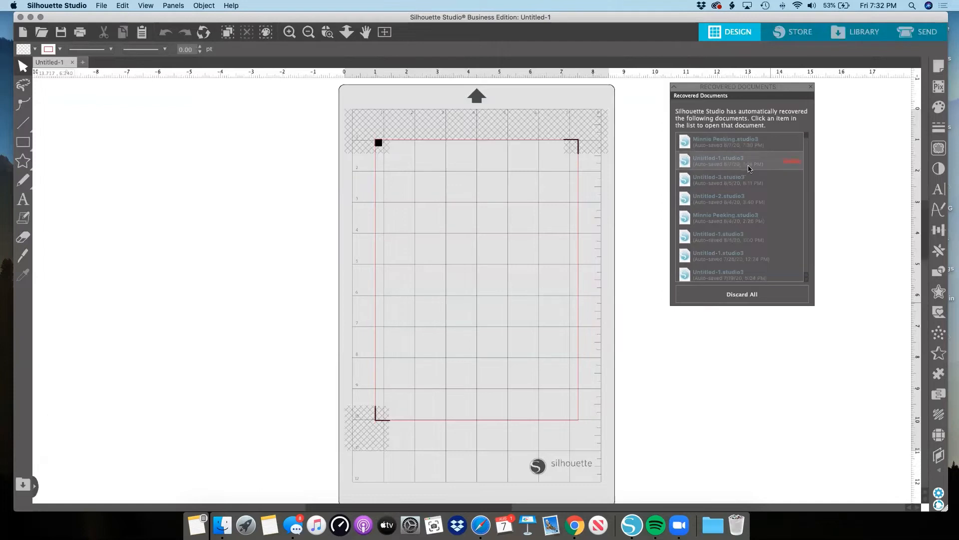
click(738, 143)
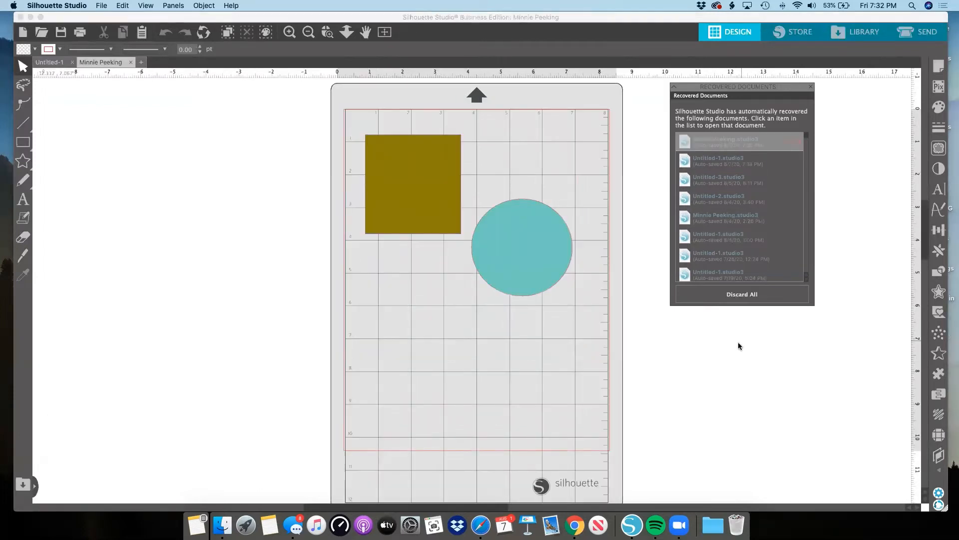
click(812, 88)
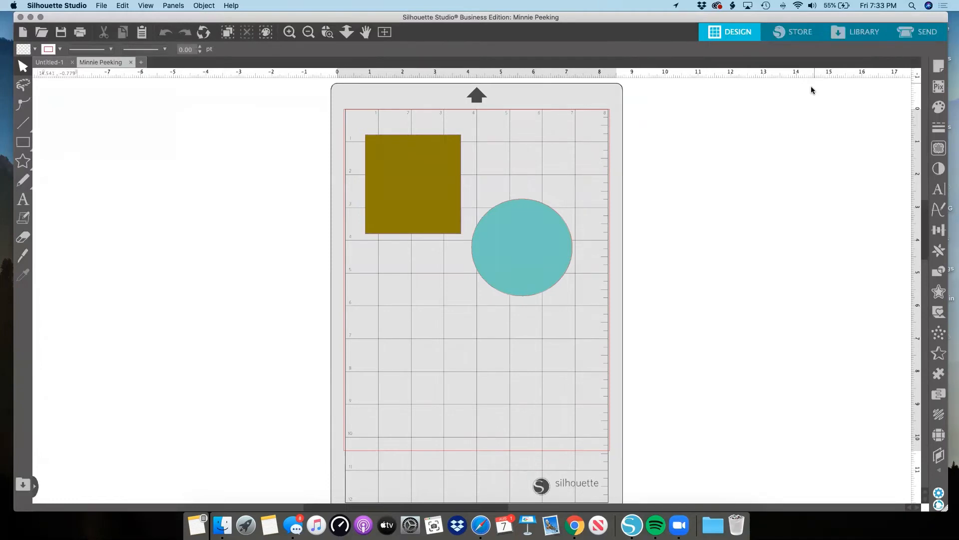
Set the red line's send material to Cardstock, Glitter and move the circle to the mat's lower right area.
click(908, 33)
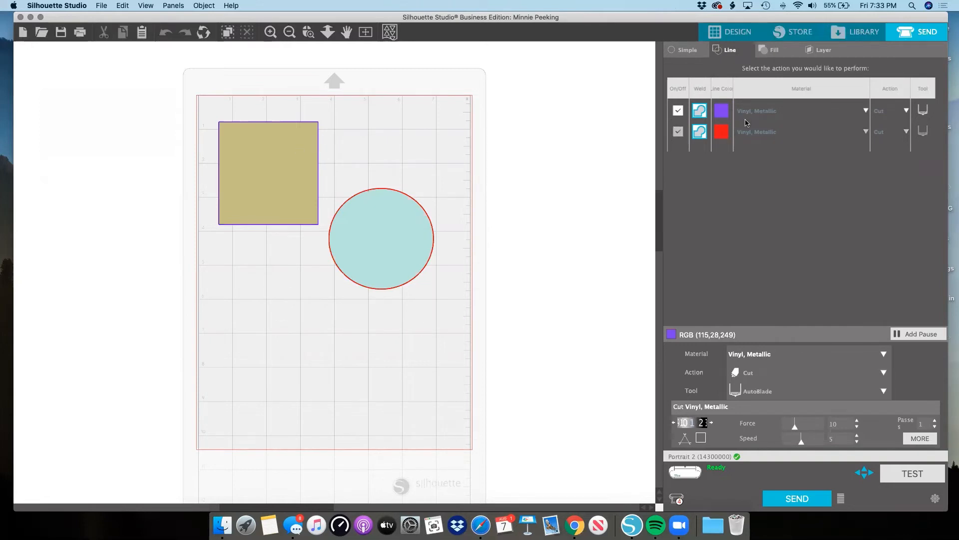
click(754, 134)
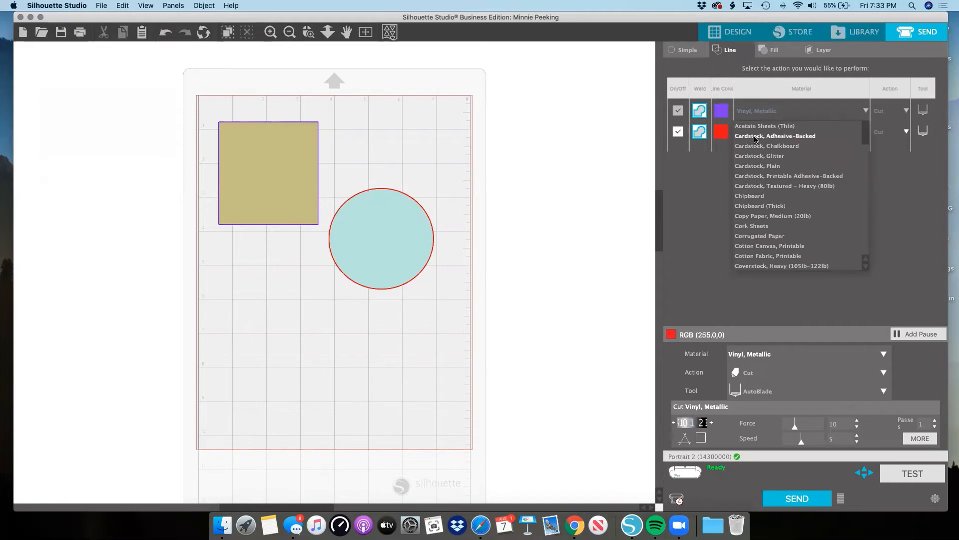
click(754, 156)
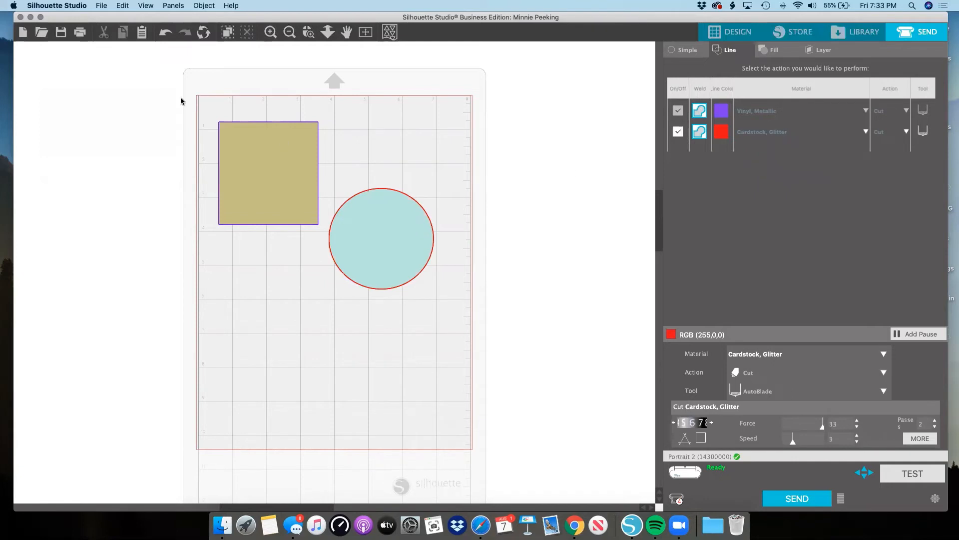
drag(371, 206, 394, 395)
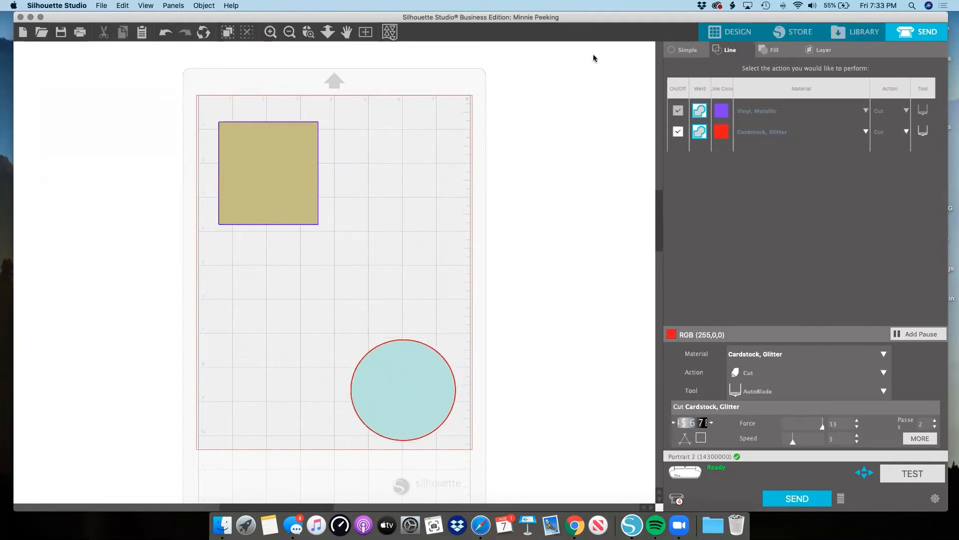
Return to the design workspace and delete both the rectangle and the circle.
click(727, 35)
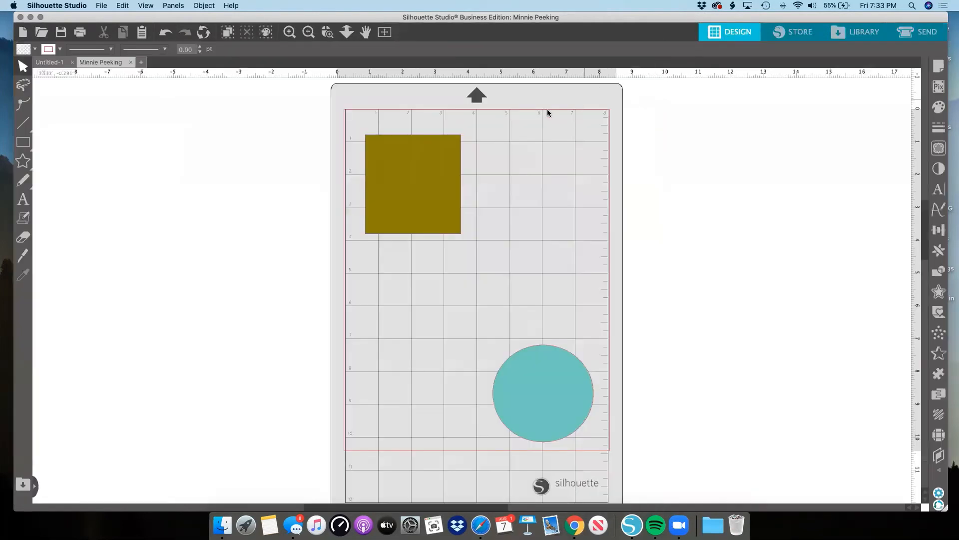
drag(321, 108, 544, 402)
scroll(544, 402, up, 2)
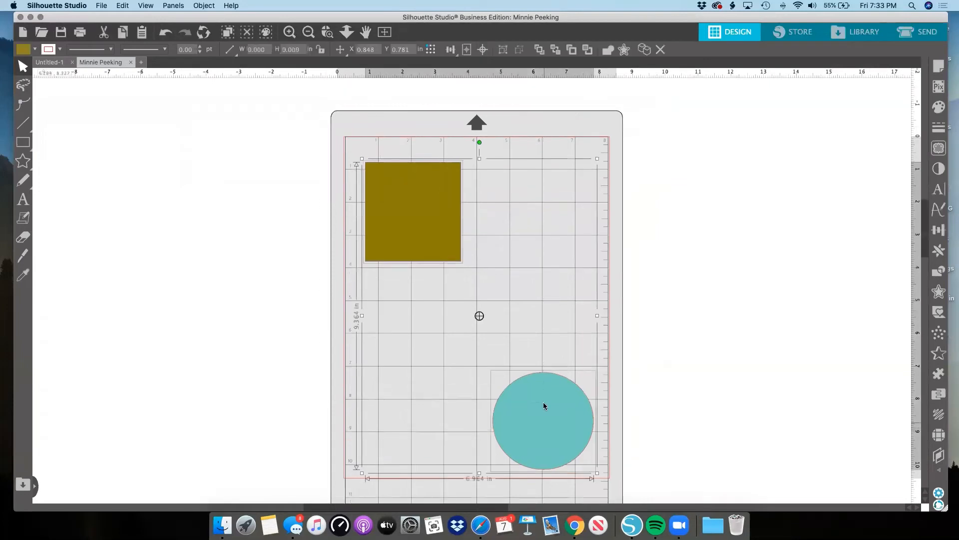
key(Delete)
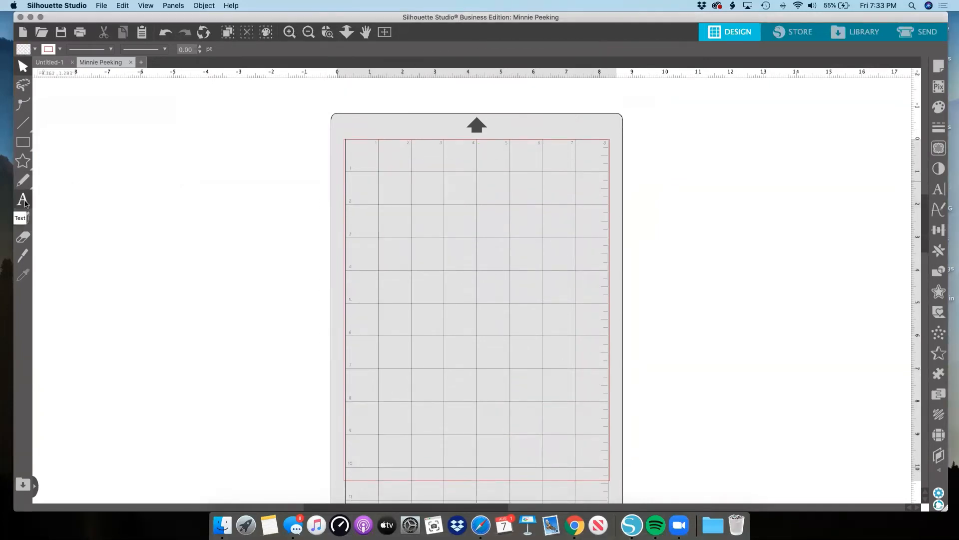
Add the text HELLO near the top of the mat, enlarge it to about 7.04 in wide, and shift it left within the cut area.
click(23, 200)
click(379, 228)
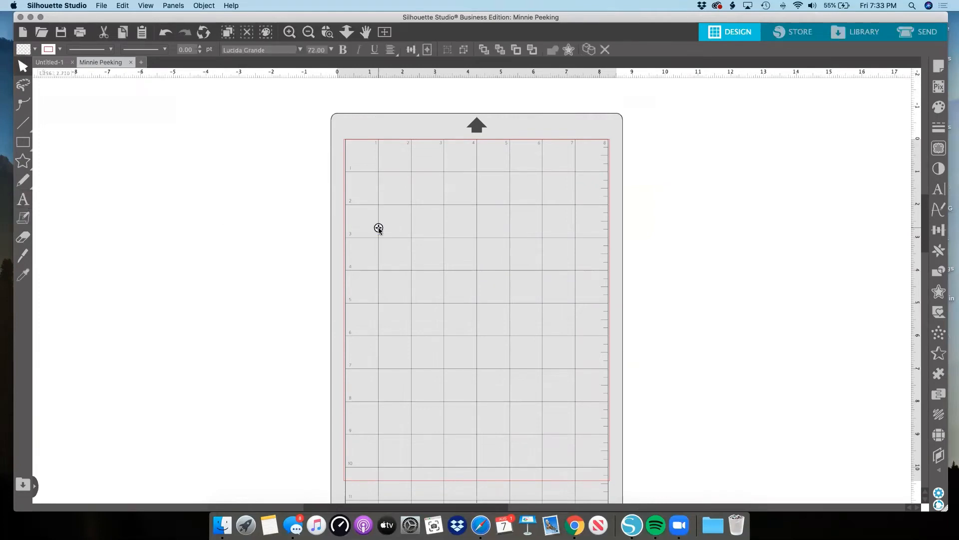
text(HELLO)
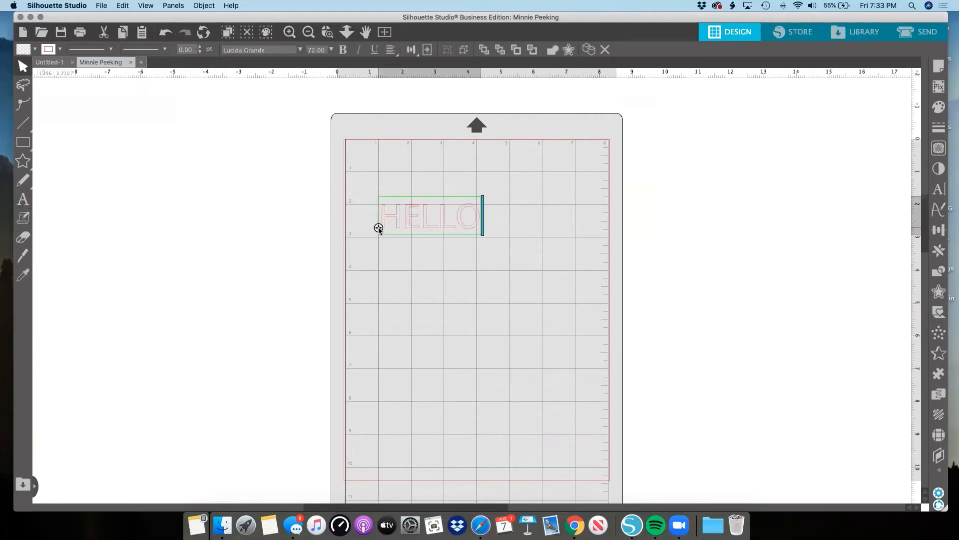
scroll(392, 272, left, 1)
click(393, 275)
click(448, 226)
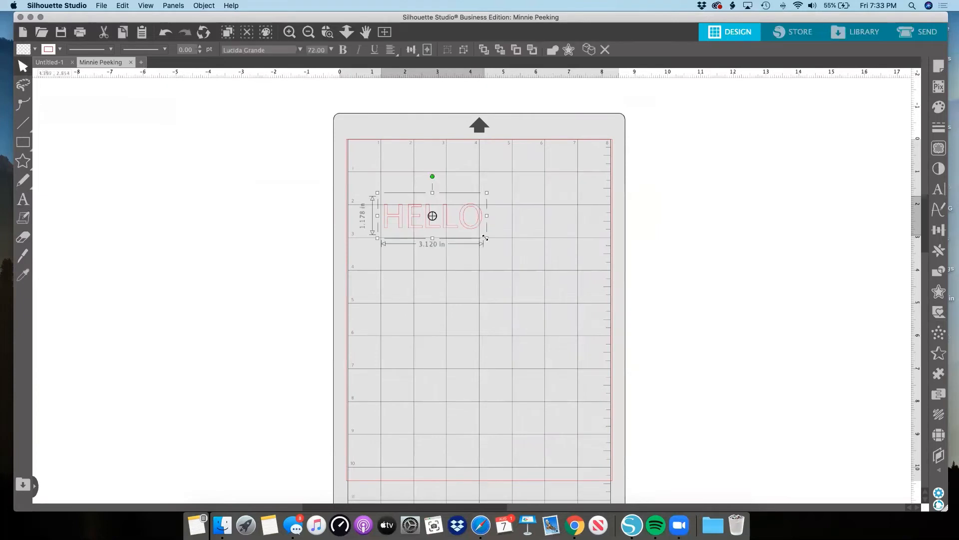
drag(486, 238, 598, 328)
drag(573, 270, 550, 267)
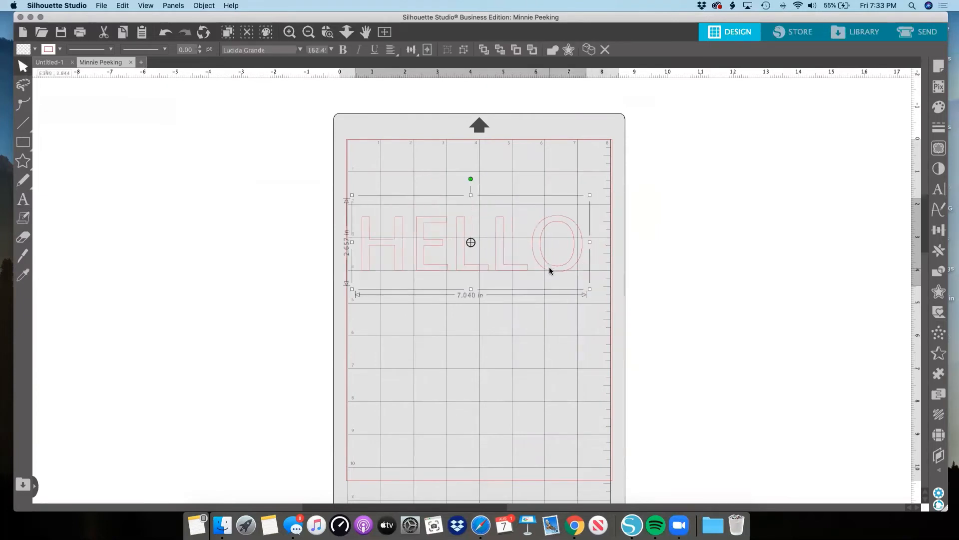
Open the text style settings beside the mat and try the Lovely Day Personal Use font on HELLO.
scroll(869, 202, up, 1)
scroll(872, 184, up, 2)
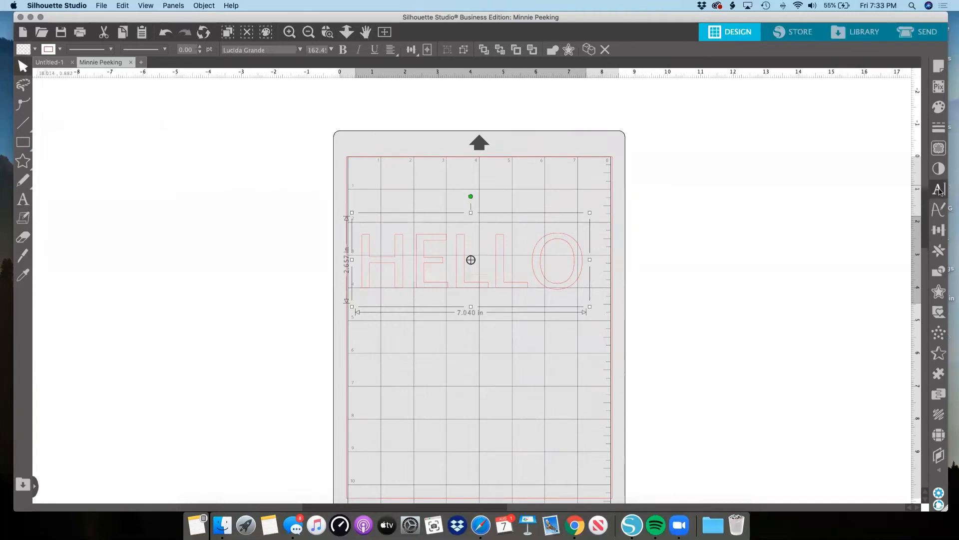
click(938, 191)
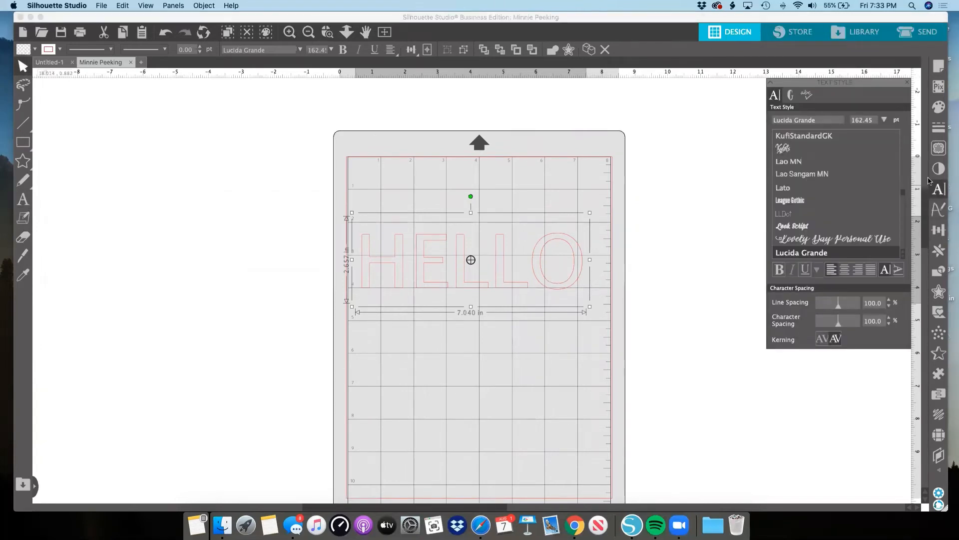
drag(865, 85, 773, 93)
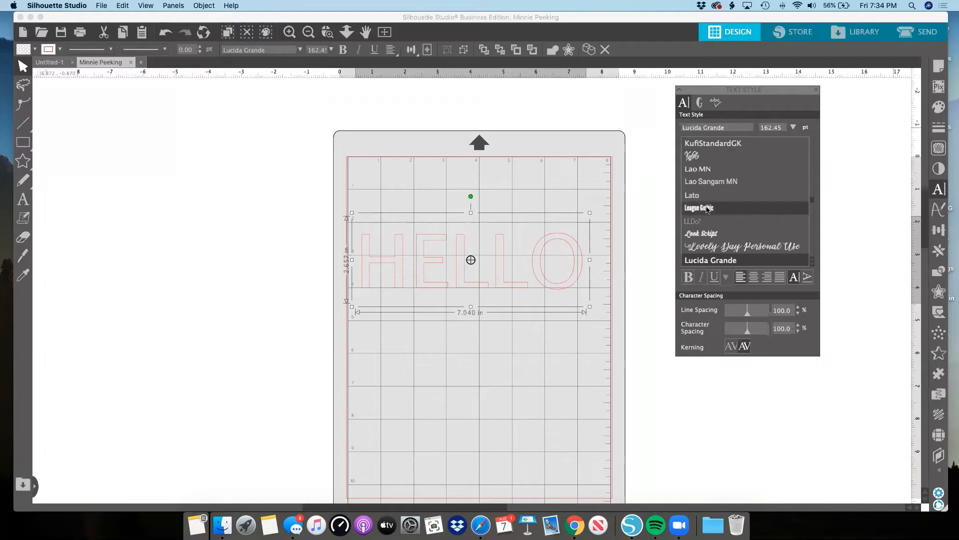
click(710, 249)
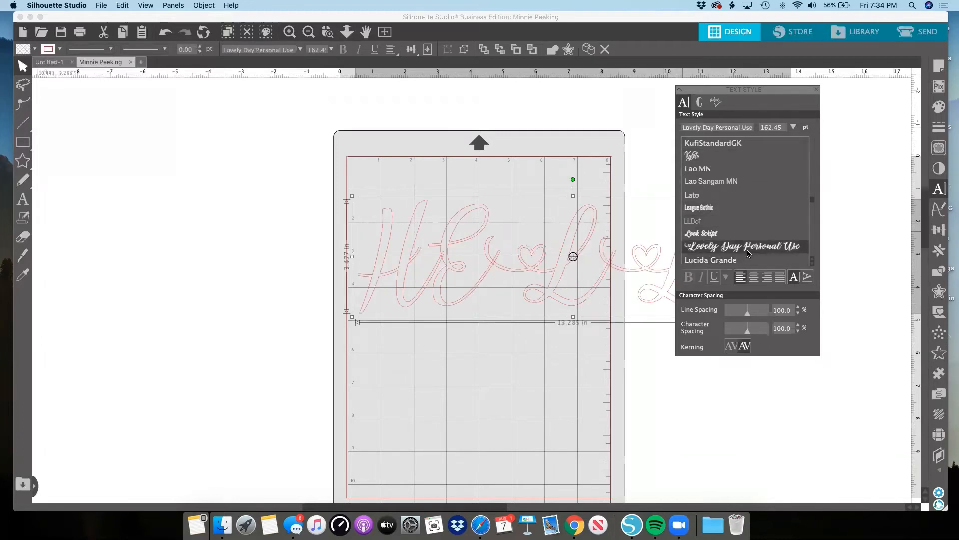
Try the Marioline Barnard font on HELLO and change it to Magnolia Sky.
scroll(748, 254, down, 3)
scroll(748, 254, down, 5)
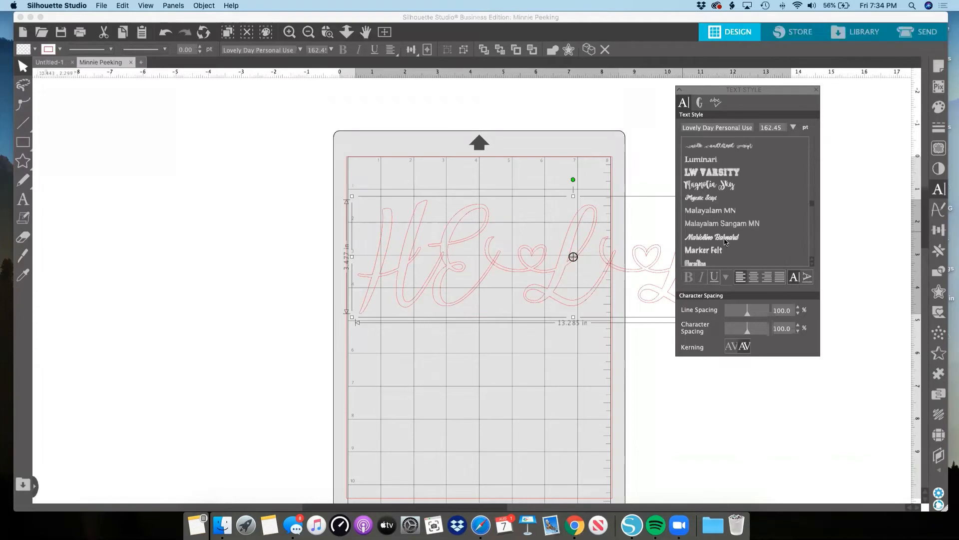
click(726, 238)
click(725, 250)
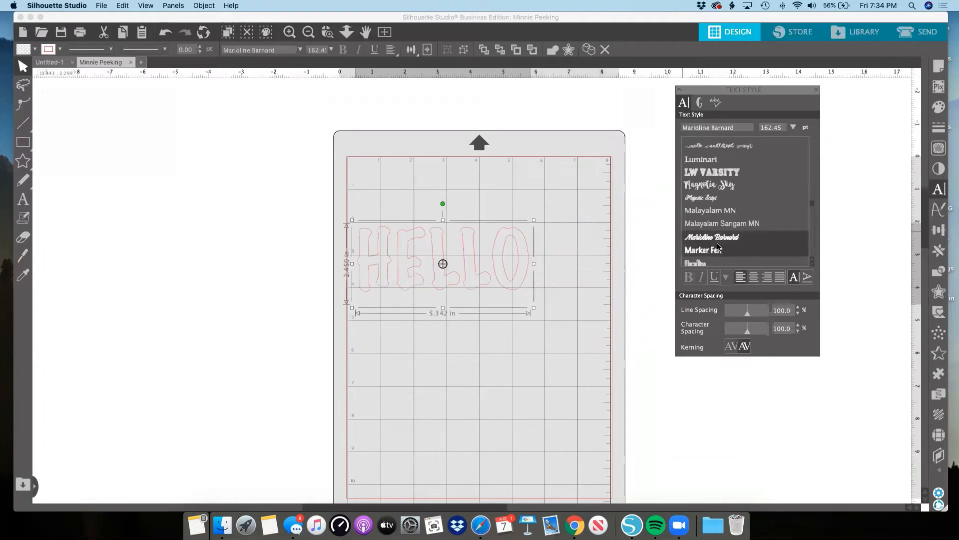
click(721, 185)
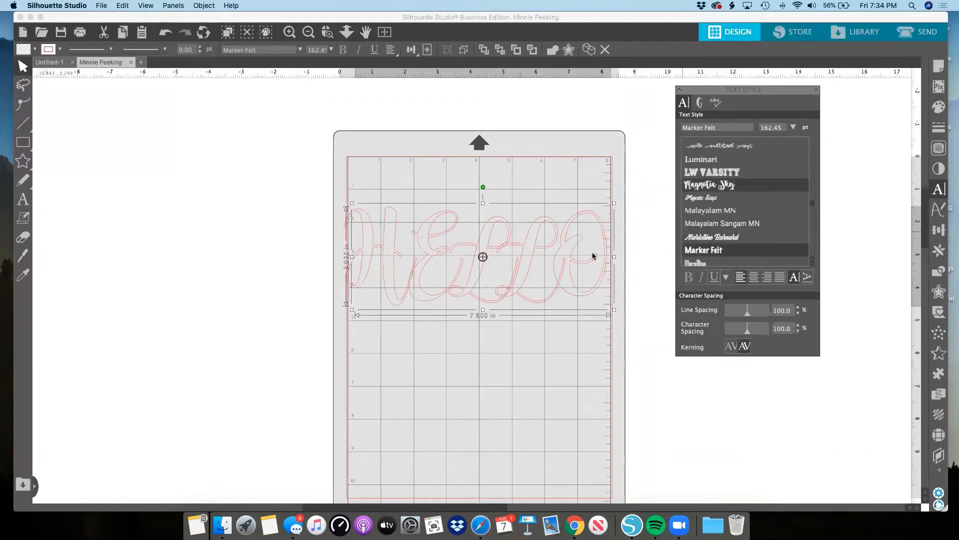
Replace the uppercase letters after the H with lowercase so the text reads Hello.
double_click(552, 270)
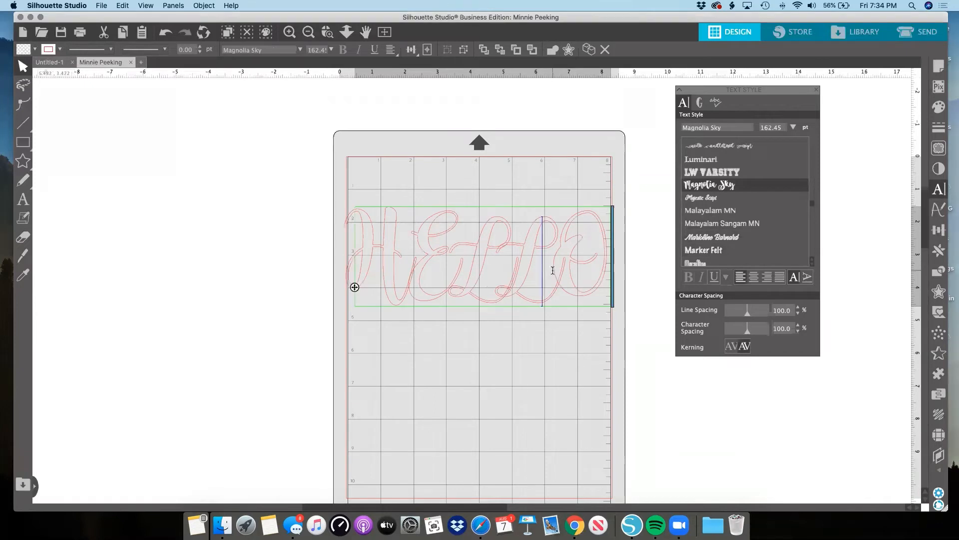
click(594, 265)
key(BackSpace)
key(BackSpace)
key(BackSpace)
key(BackSpace)
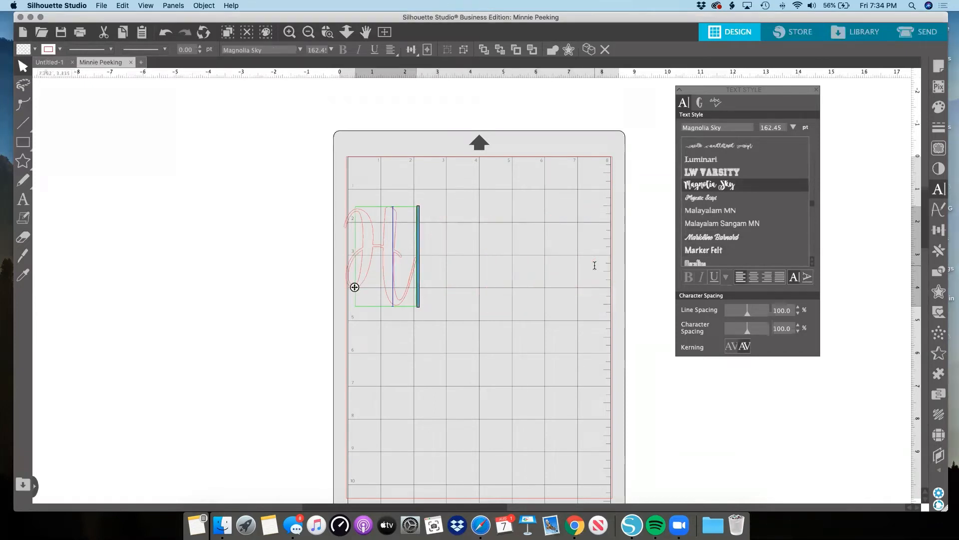
text(ello)
scroll(595, 266, down, 3)
scroll(594, 265, left, 2)
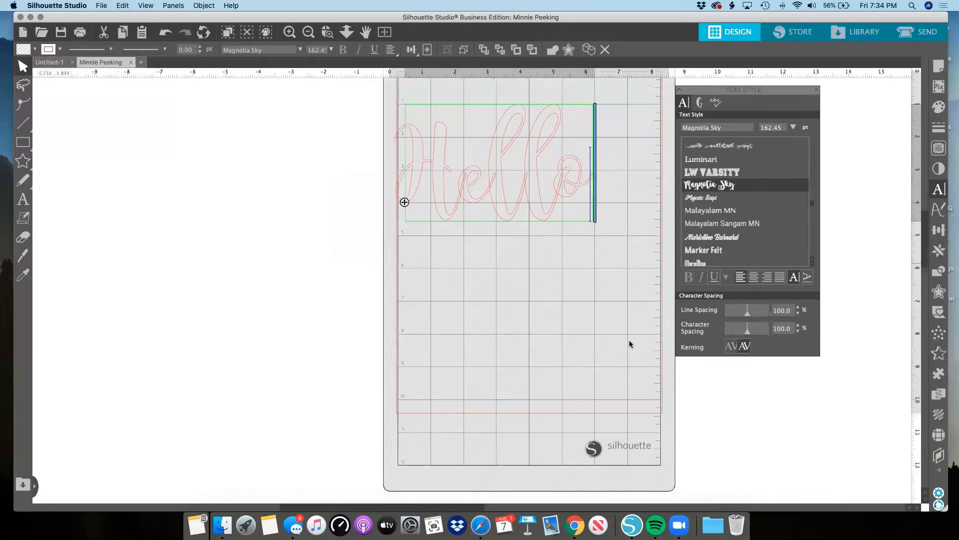
click(629, 339)
Inspect the overlapping script letters of Hello, preview them with a black fill, and restore the transparent fill.
scroll(498, 273, up, 1)
scroll(498, 275, right, 2)
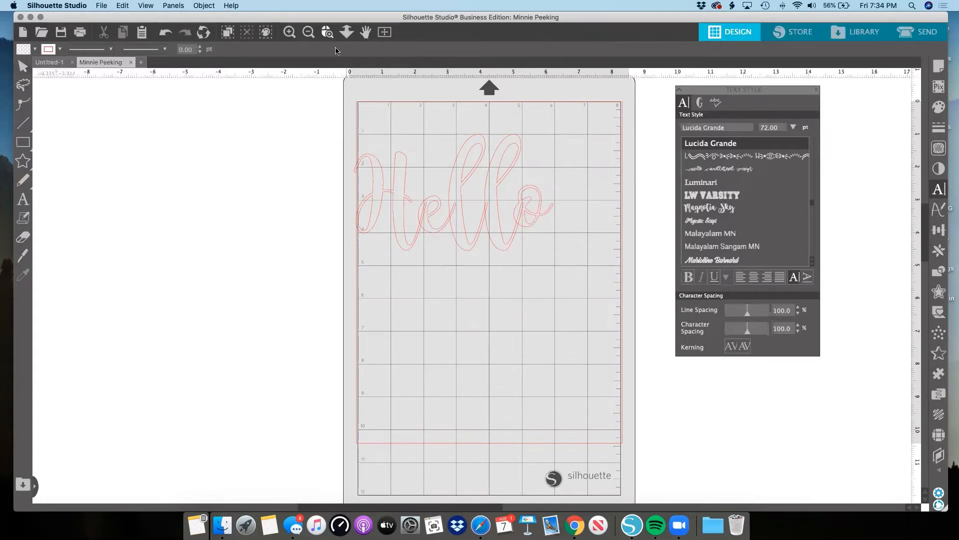
scroll(437, 218, up, 2)
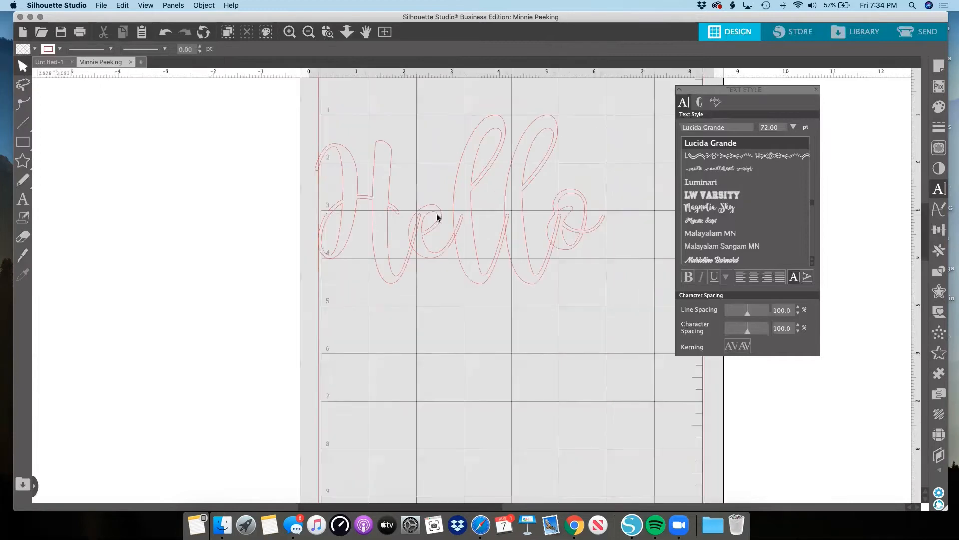
scroll(437, 218, up, 3)
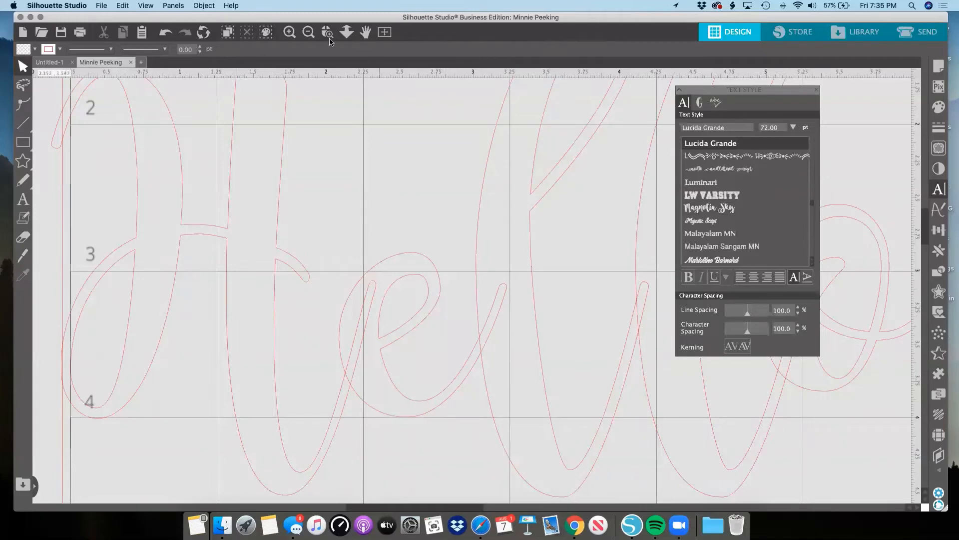
click(309, 33)
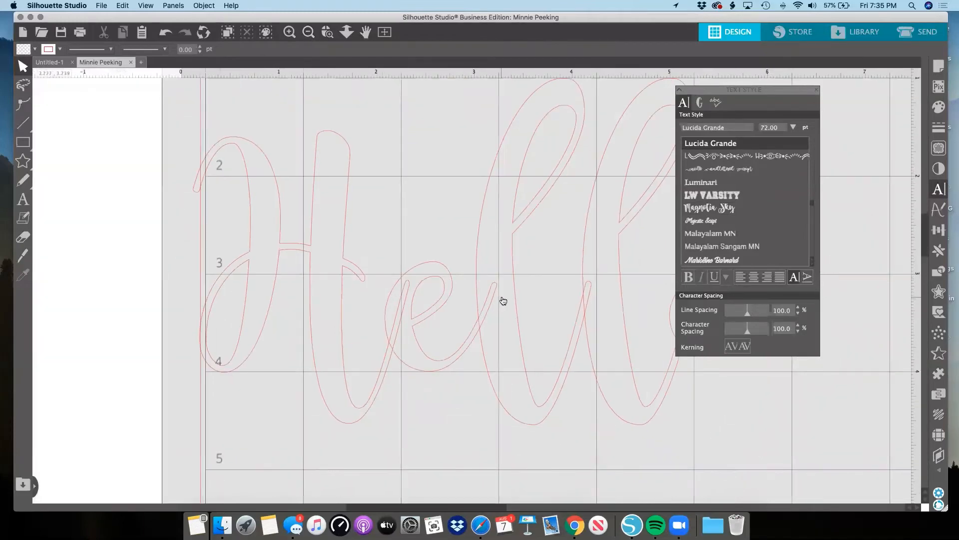
click(308, 32)
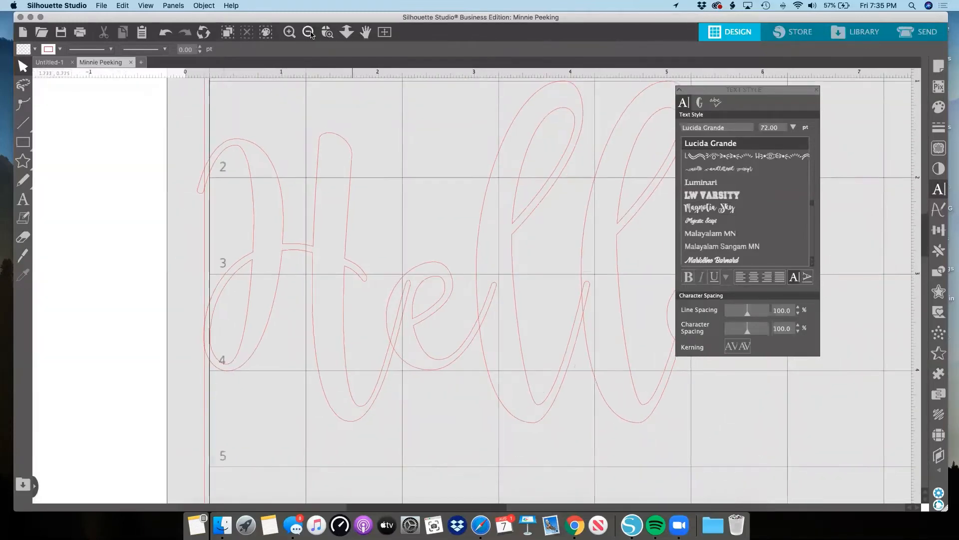
click(397, 205)
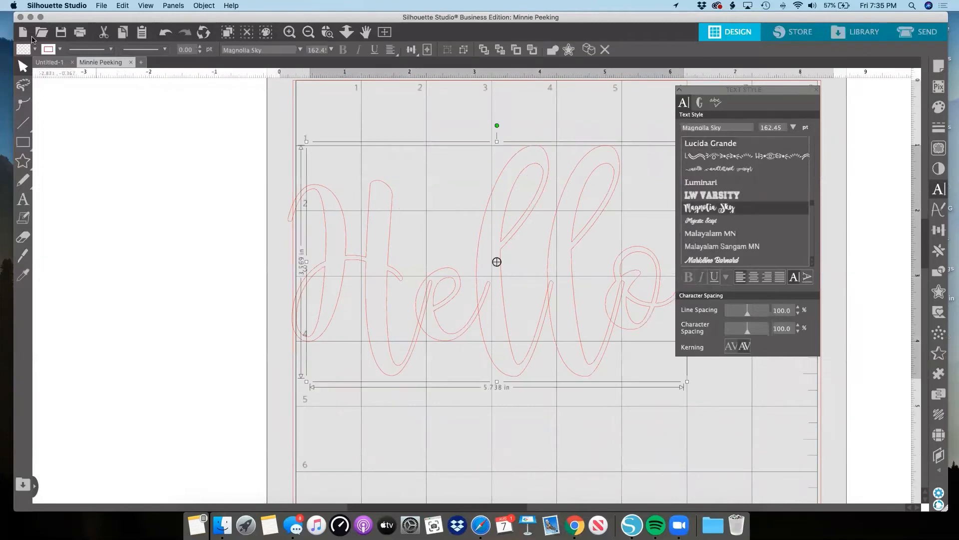
click(35, 49)
click(68, 64)
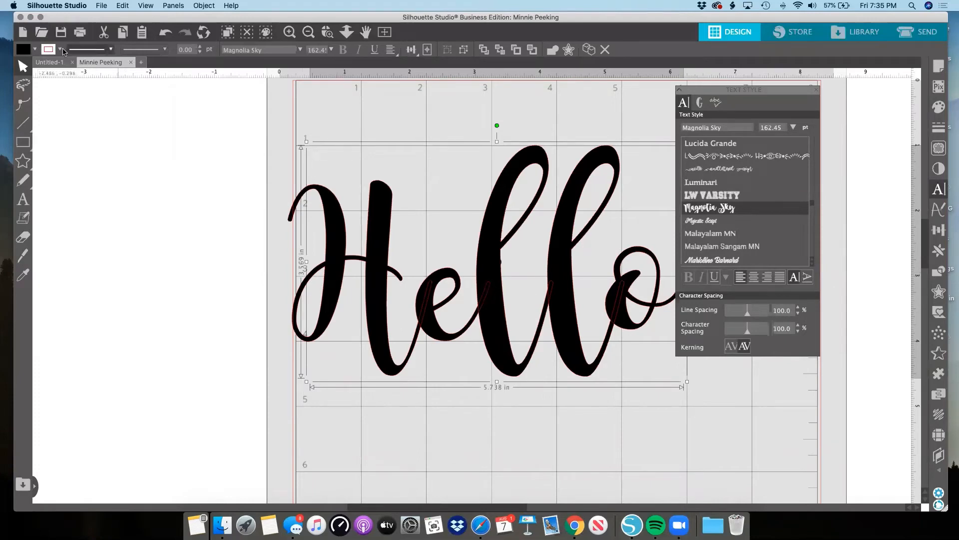
click(36, 50)
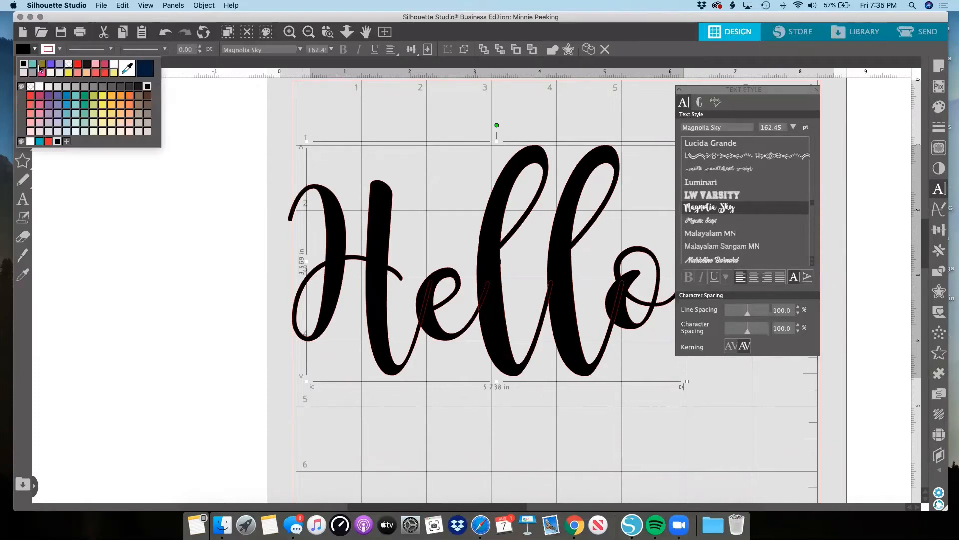
click(70, 69)
Weld the overlapping letters of Hello into one continuous outline.
scroll(531, 244, right, 3)
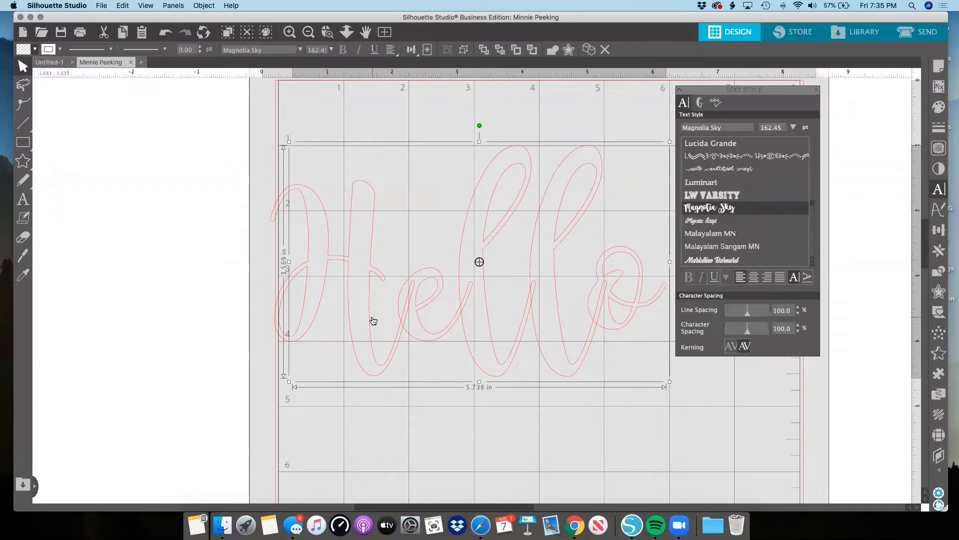
scroll(373, 320, right, 2)
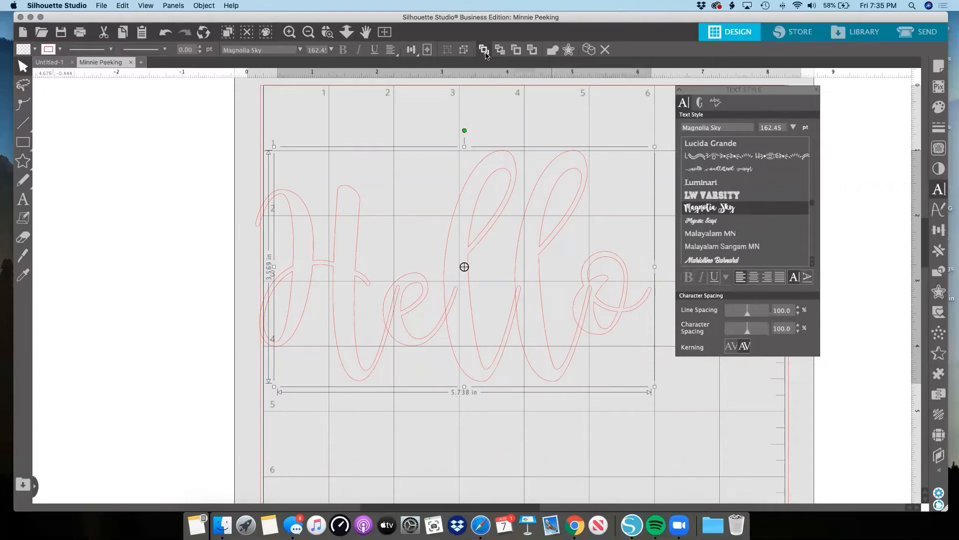
click(552, 50)
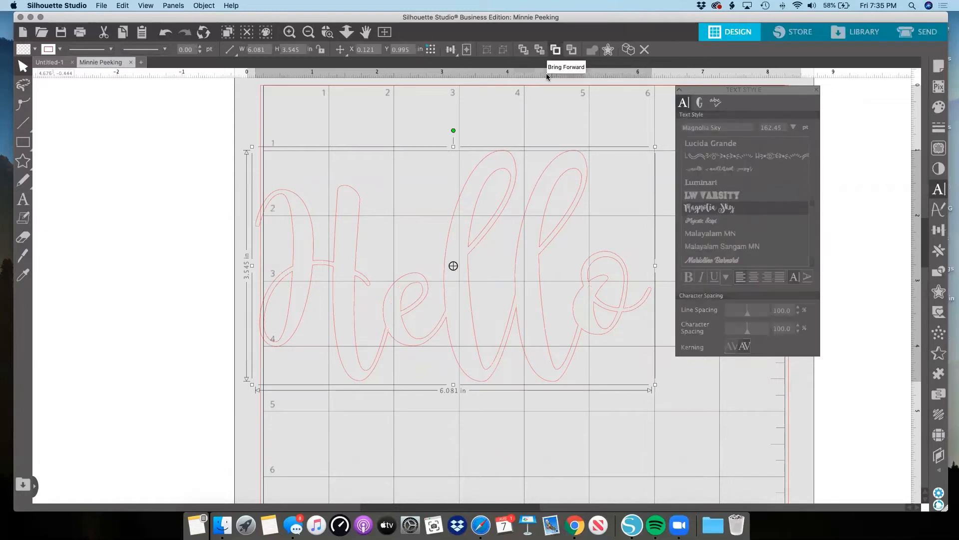
Fill the welded Hello shape with black.
scroll(540, 129, down, 1)
scroll(540, 129, down, 1)
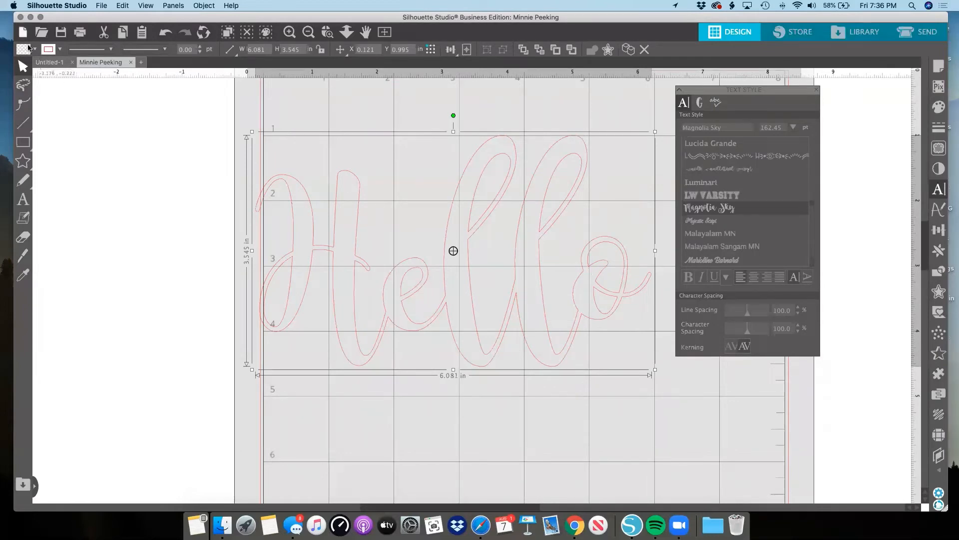
click(29, 48)
click(33, 65)
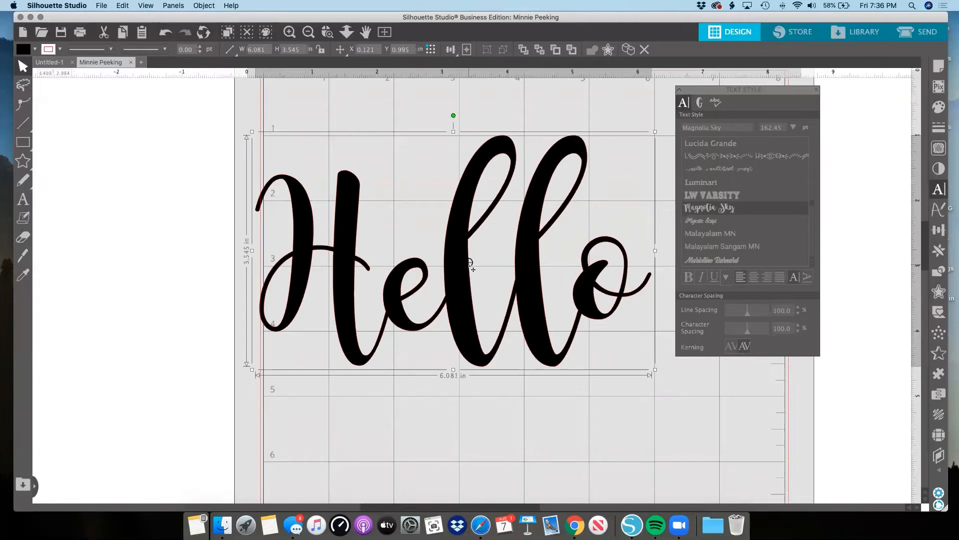
Move the welded Hello to about X 0.69, Y 0.74 in and set its line color to transparent.
drag(759, 91, 834, 95)
drag(492, 224, 529, 207)
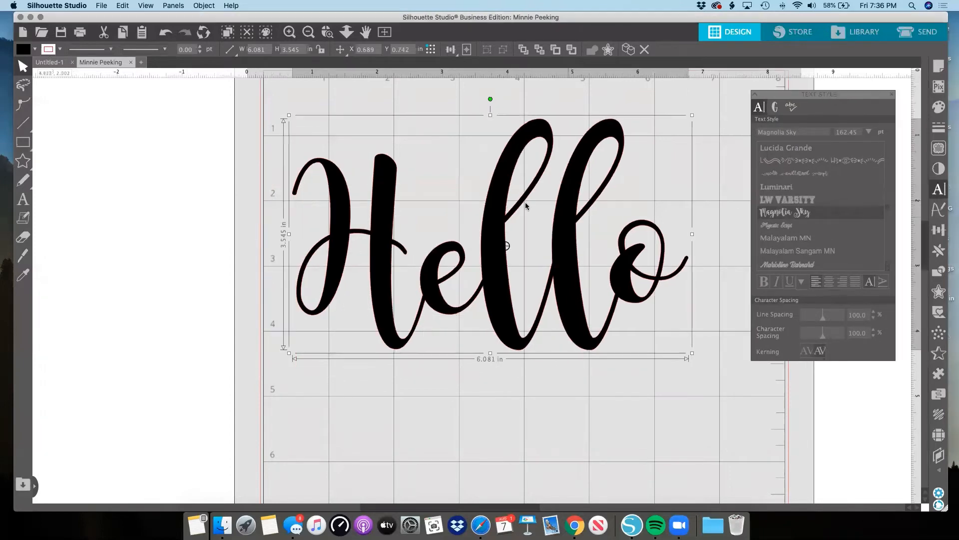
click(60, 49)
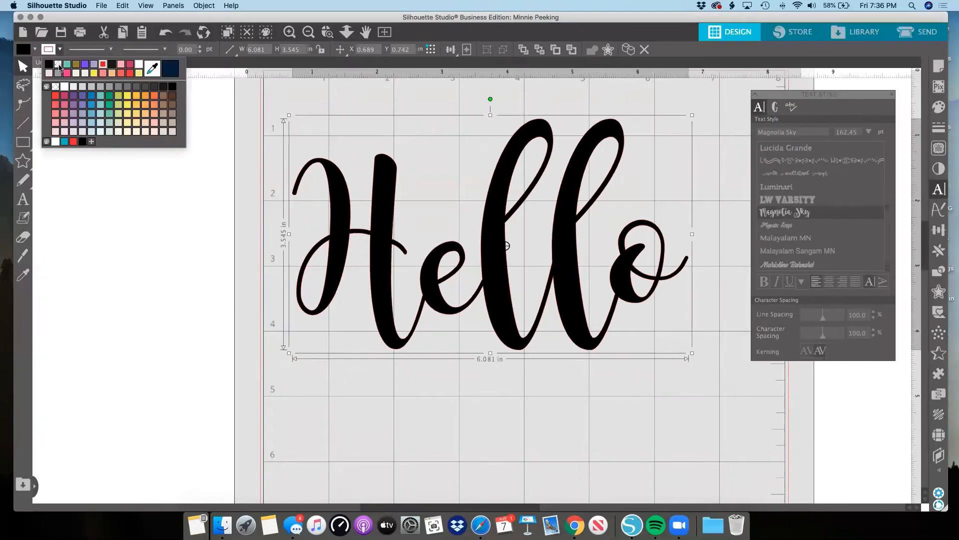
click(56, 86)
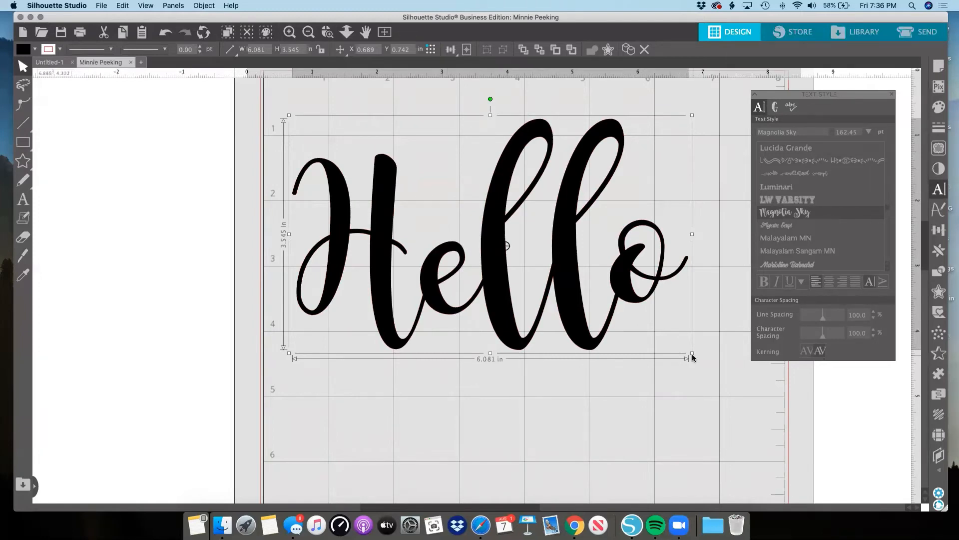
Shrink Hello proportionally to about 3.54 in wide and move it to about X 1.59, Y 1.24 in.
drag(693, 356, 538, 248)
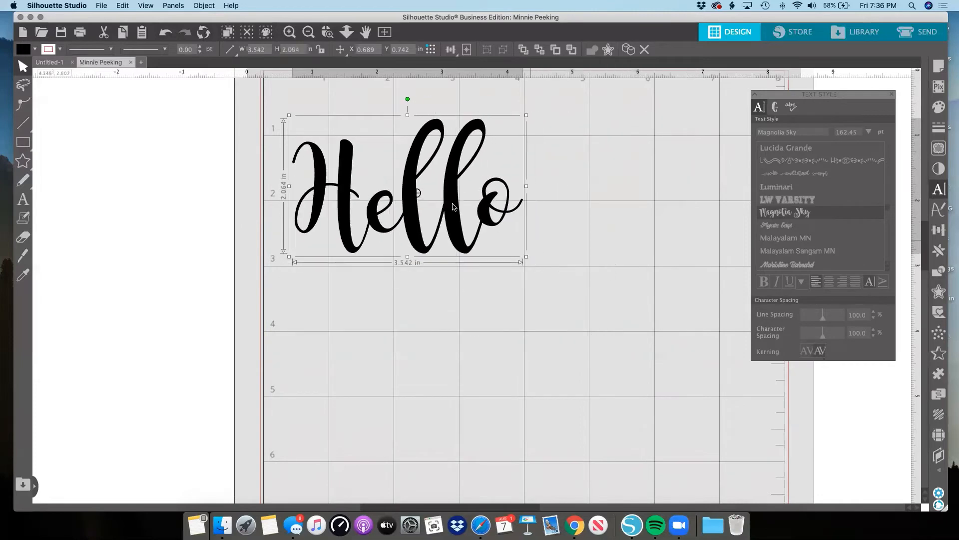
drag(464, 215, 512, 238)
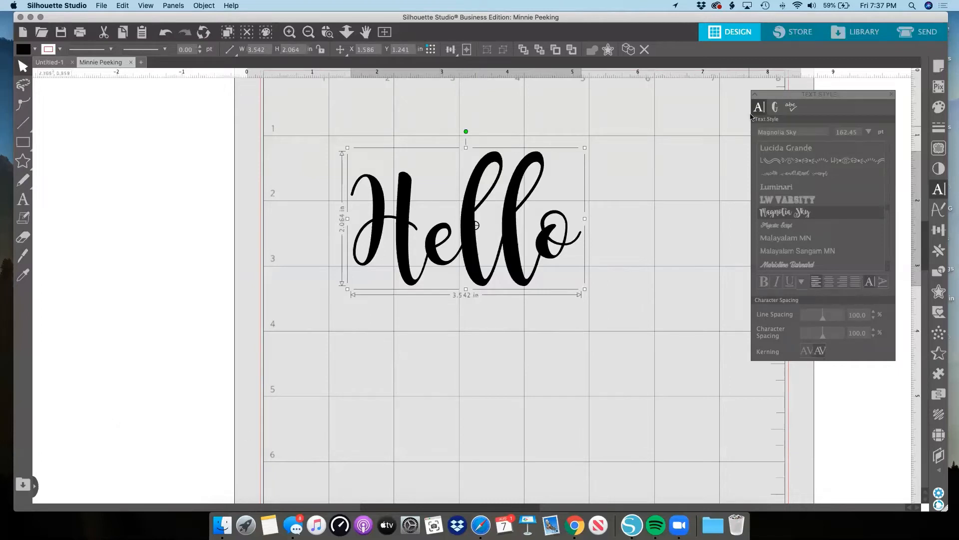
drag(788, 94, 724, 87)
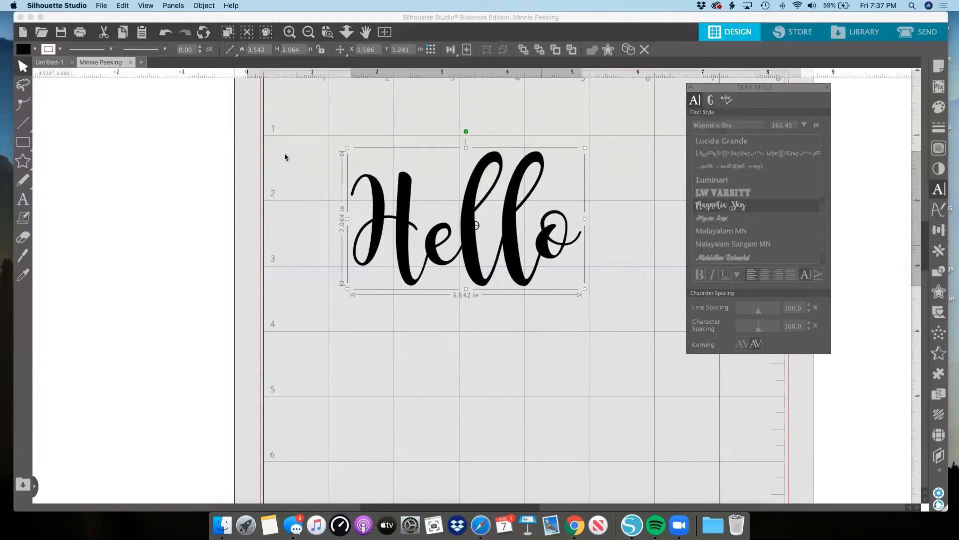
Undo the resizing, line color change, and moves made to the welded Hello.
click(166, 33)
click(166, 33)
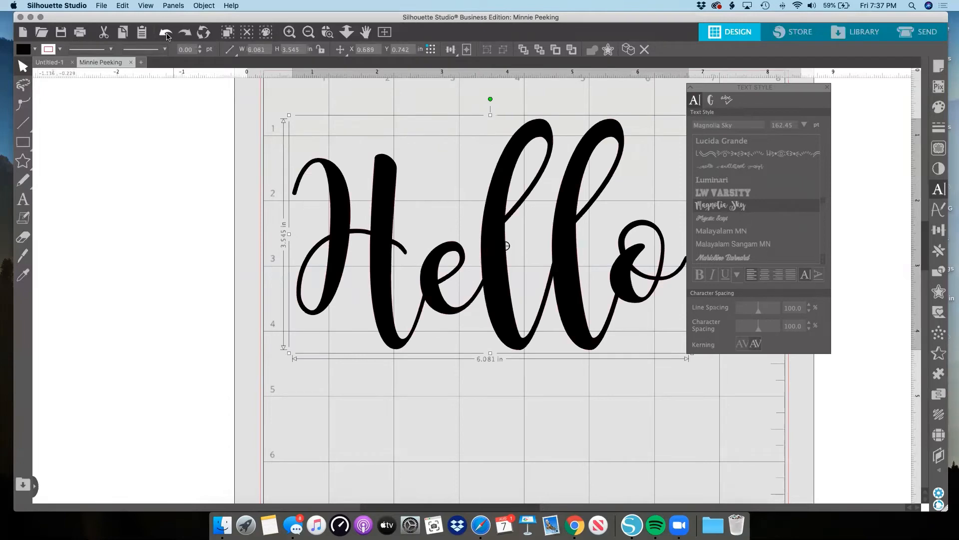
click(167, 34)
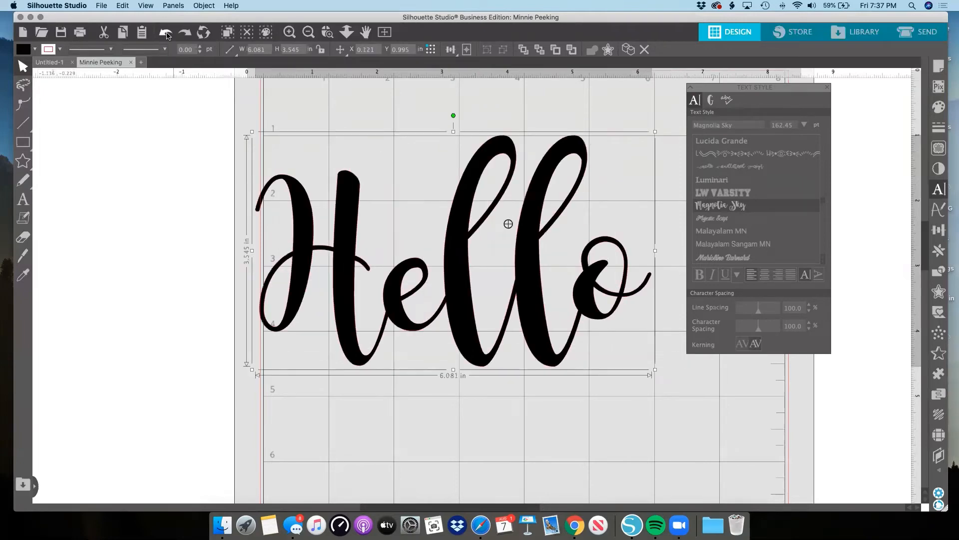
Undo the black fill and the weld so that Hello is editable text again.
click(167, 35)
click(167, 35)
click(167, 35)
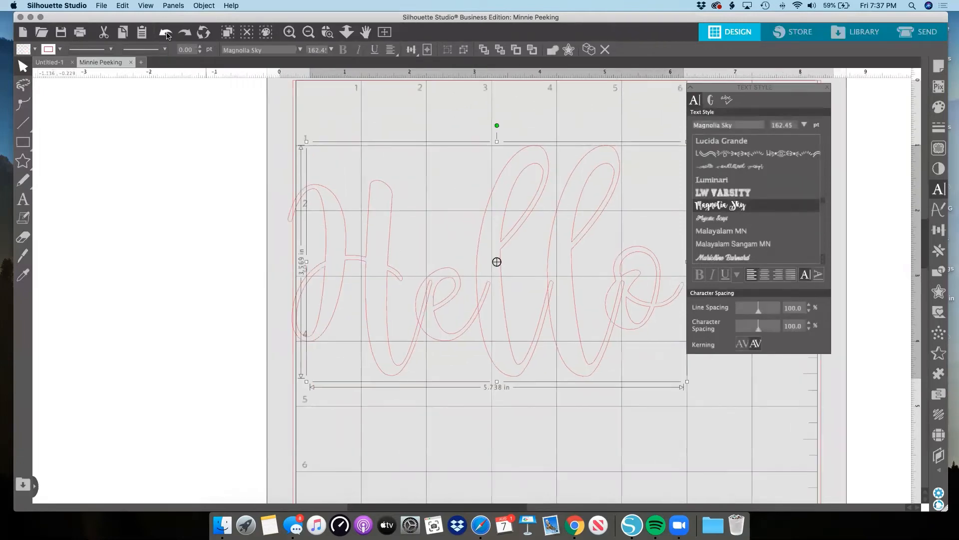
scroll(467, 194, right, 3)
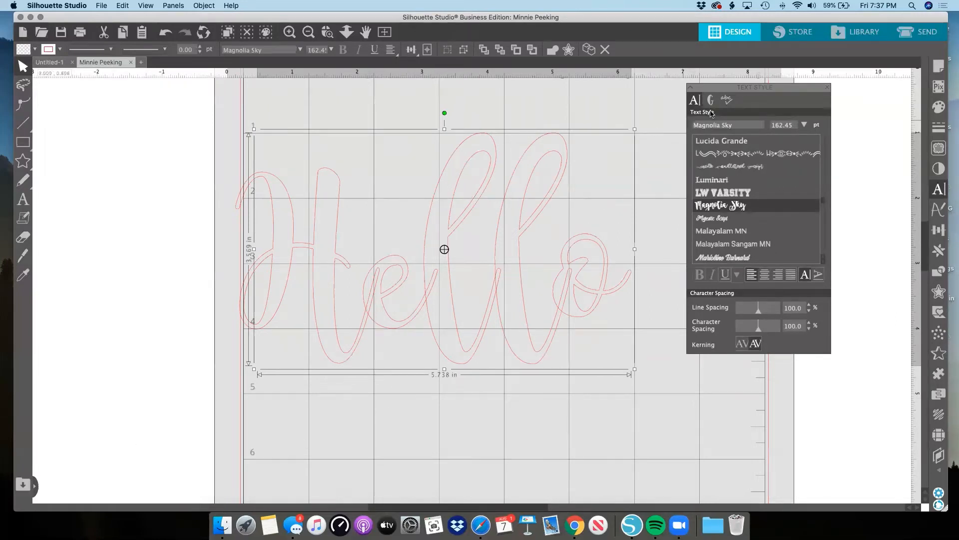
Replace the final o in Hello with the Magnolia Sky y glyph that has a long trailing swash.
double_click(617, 270)
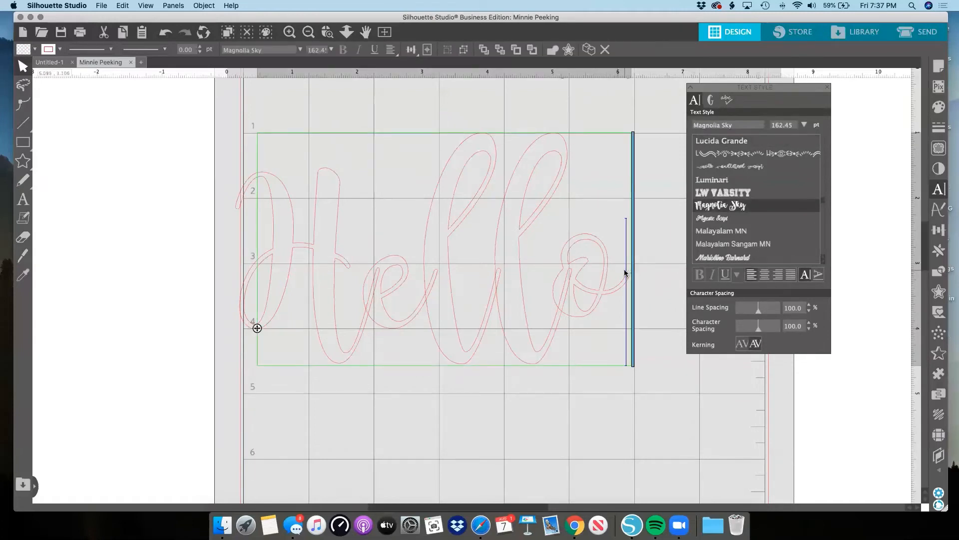
click(649, 263)
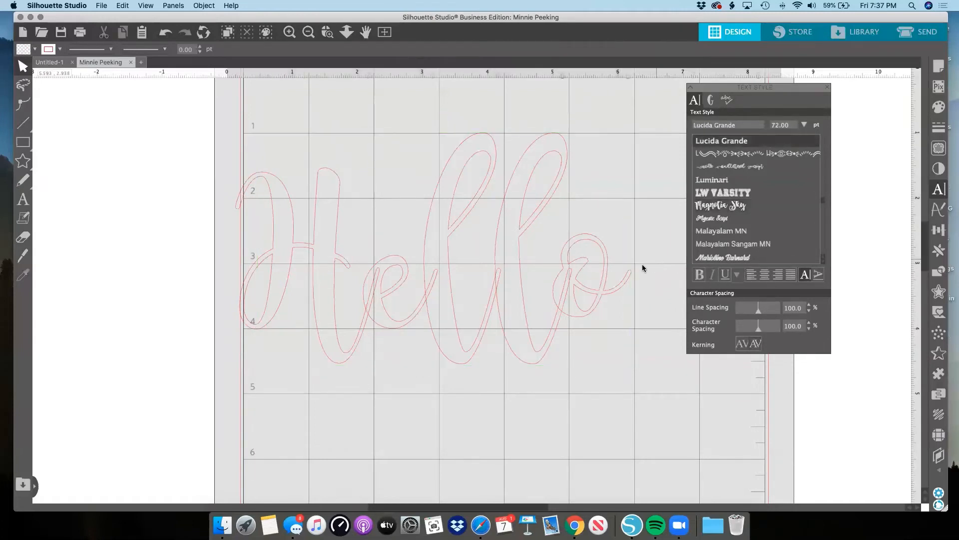
double_click(606, 277)
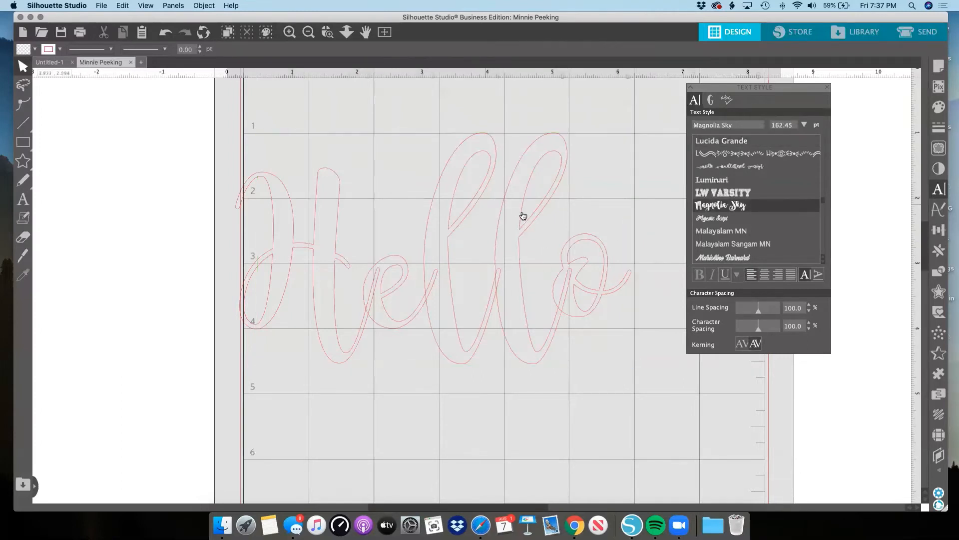
click(579, 275)
double_click(580, 275)
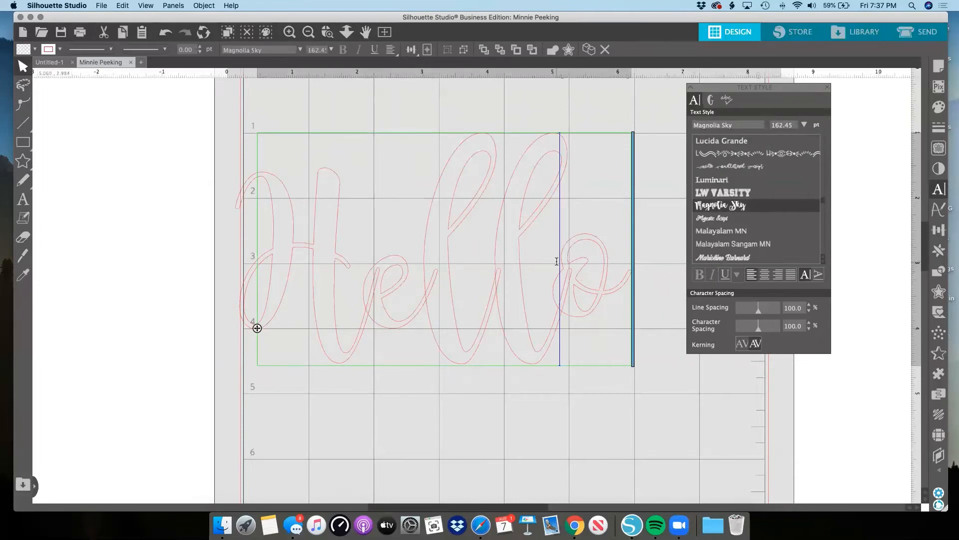
drag(556, 259, 613, 264)
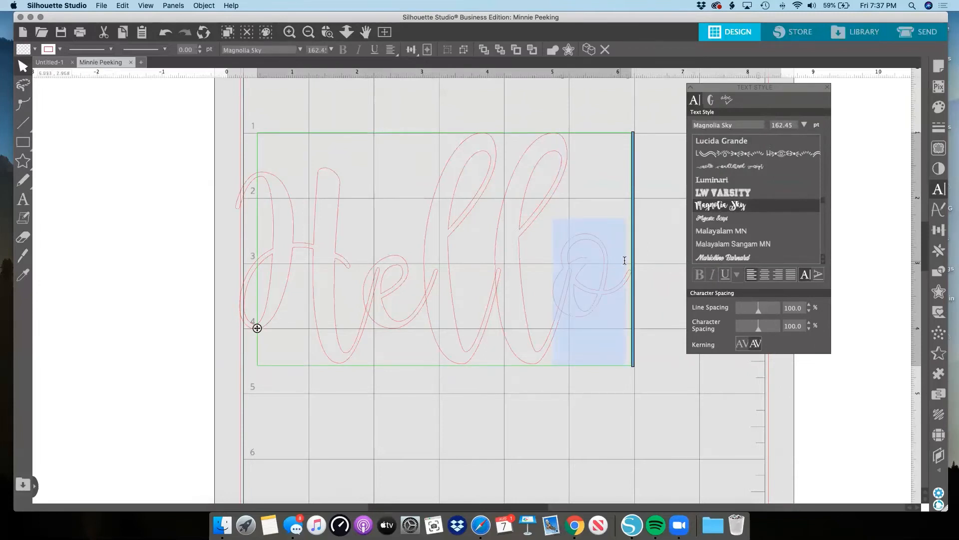
click(711, 101)
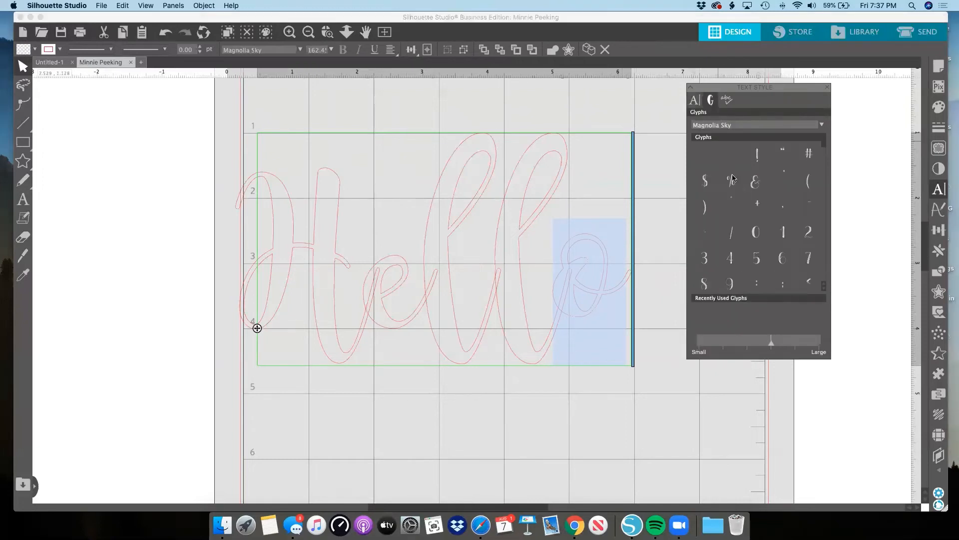
scroll(733, 179, down, 5)
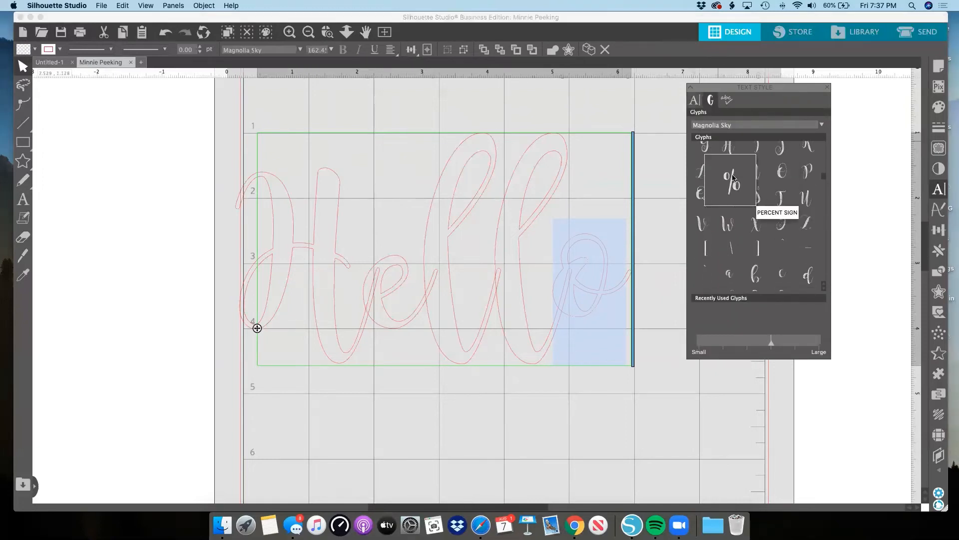
scroll(733, 178, down, 10)
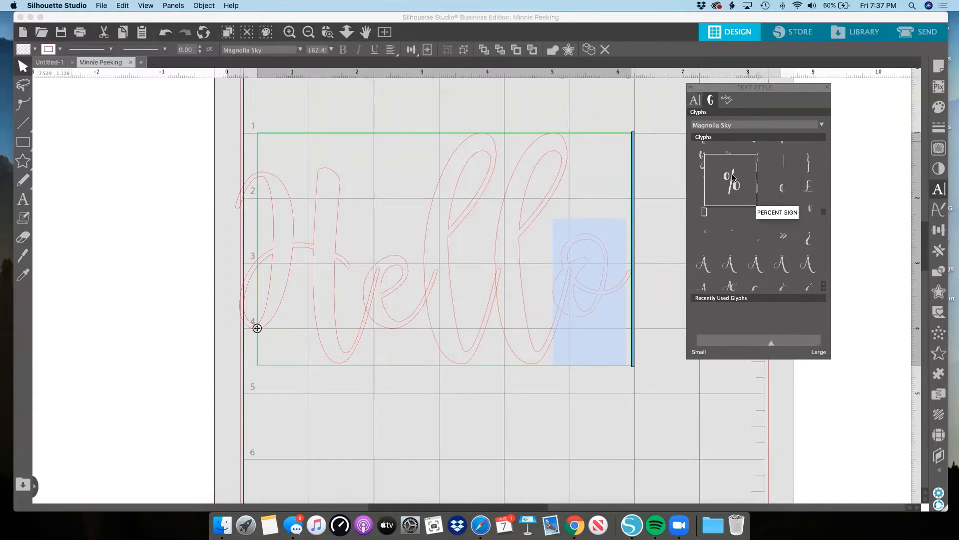
scroll(732, 179, down, 8)
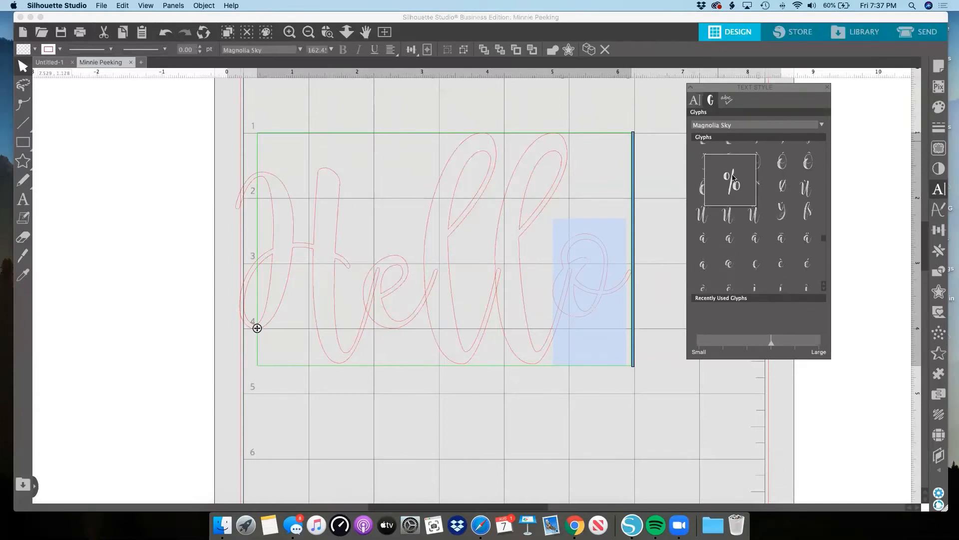
scroll(733, 178, down, 10)
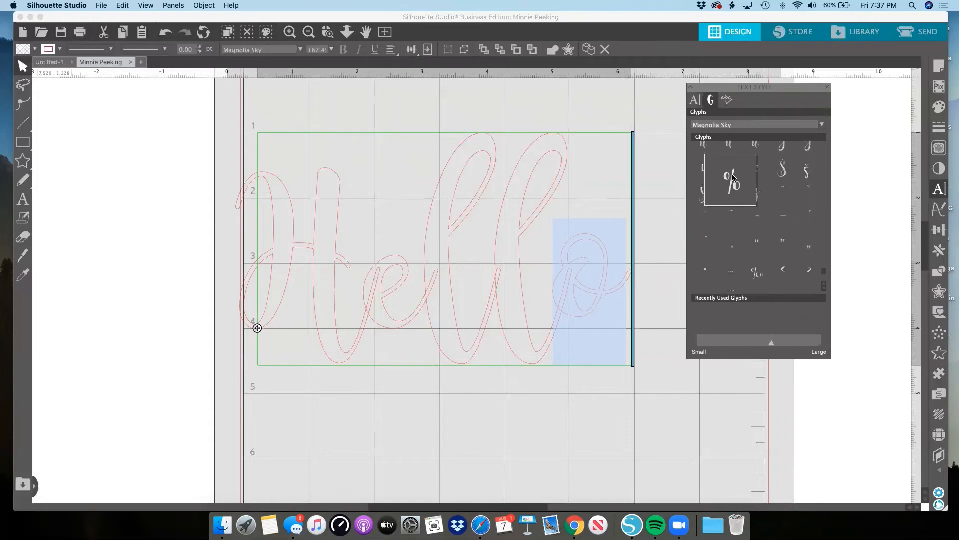
scroll(733, 178, down, 1)
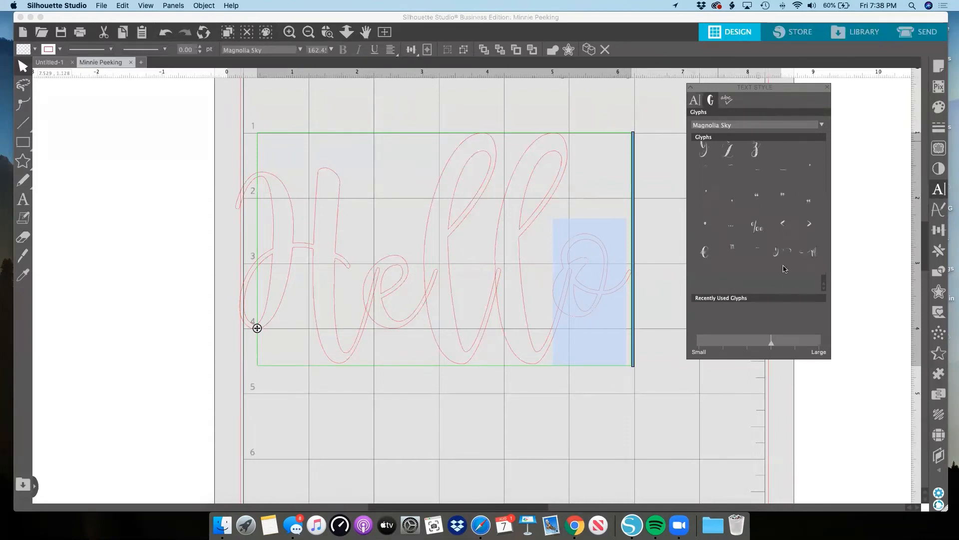
mouse_move(779, 256)
double_click(779, 255)
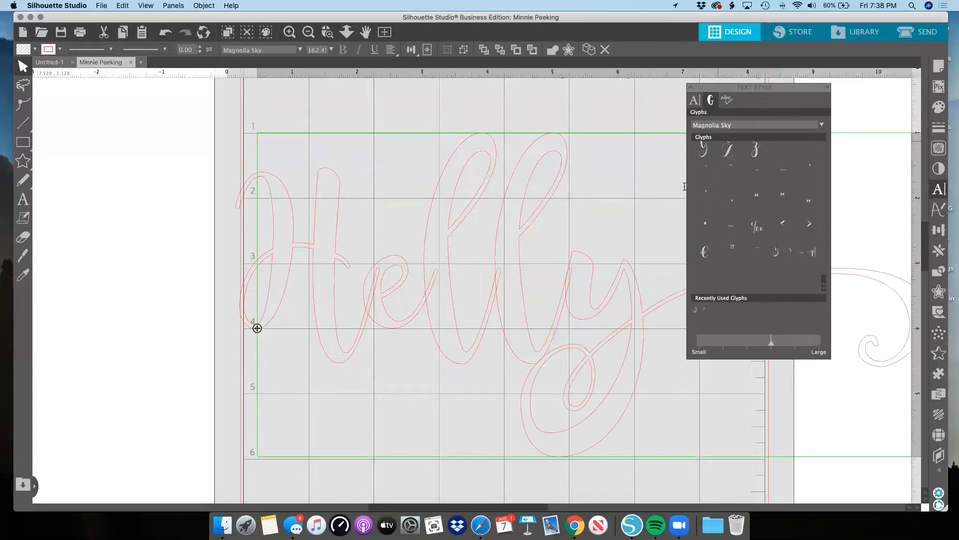
Move the Text Style panel clear of the lettering, and examine the full swash and the Magnolia Sky glyph set.
drag(733, 87, 793, 91)
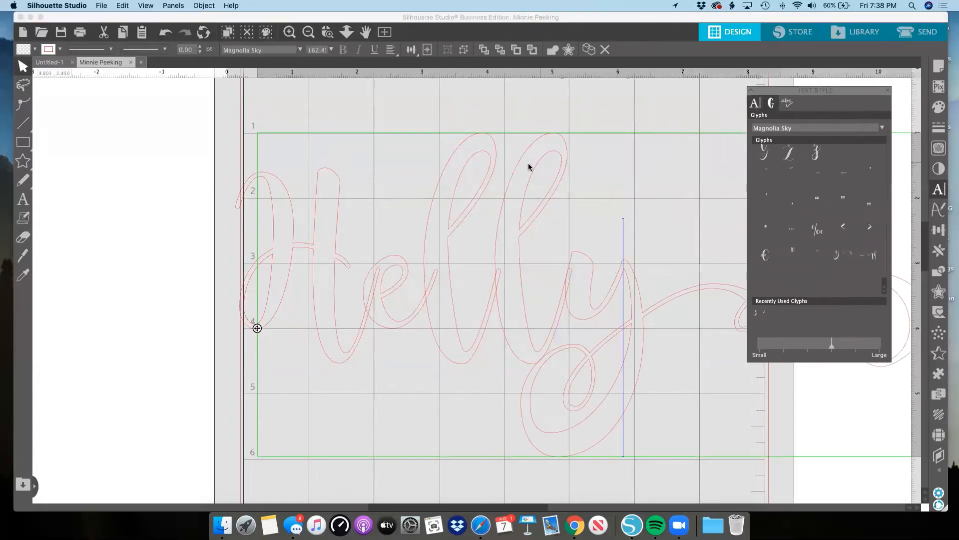
scroll(529, 166, right, 5)
scroll(529, 165, right, 4)
scroll(529, 165, down, 1)
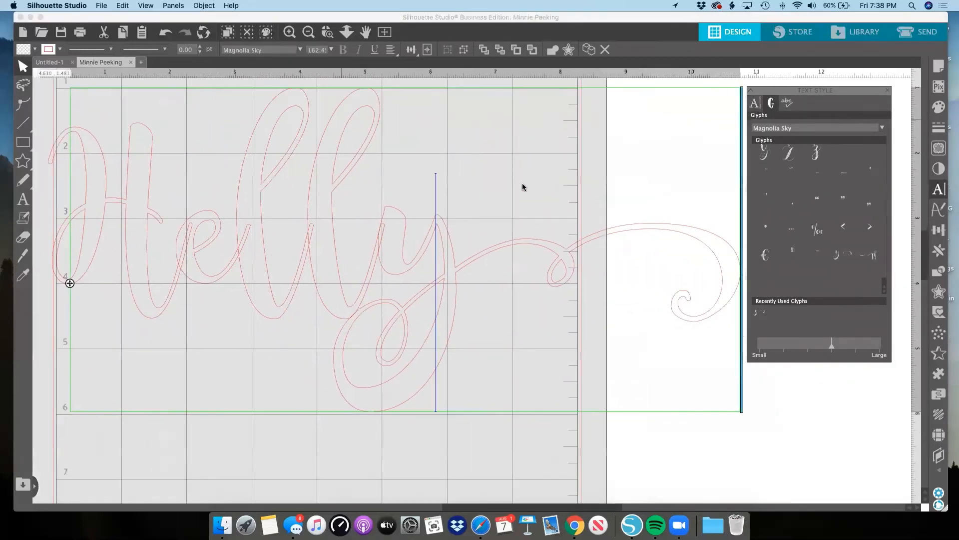
click(756, 103)
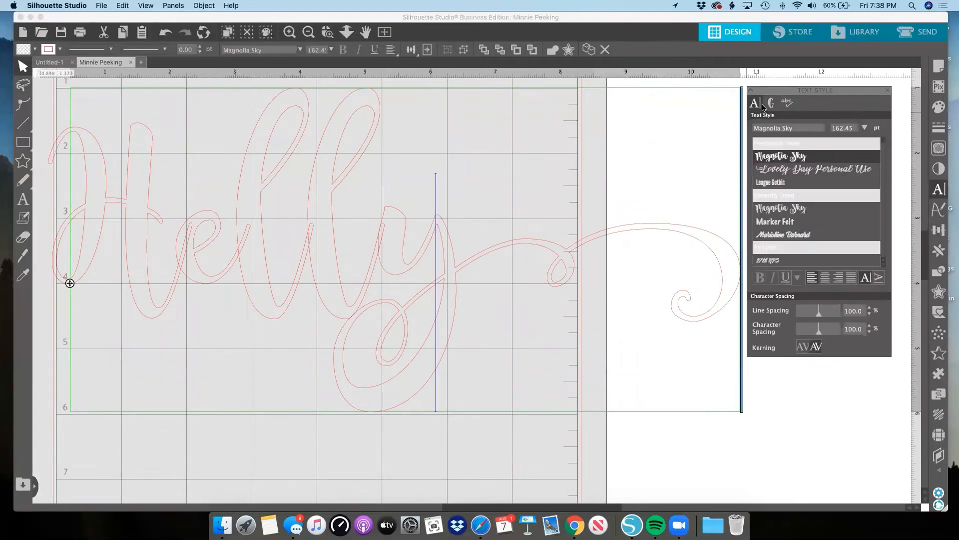
click(772, 103)
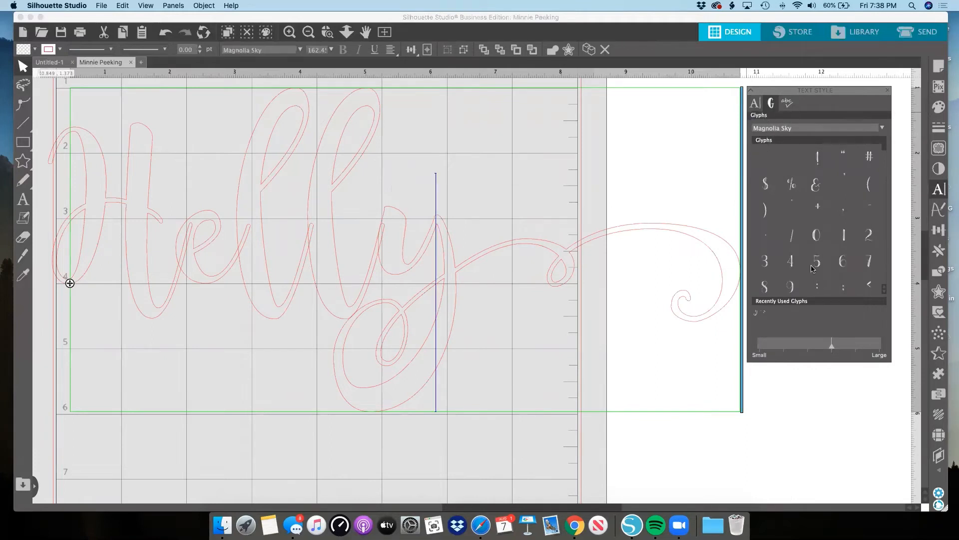
scroll(820, 252, down, 3)
scroll(819, 252, down, 5)
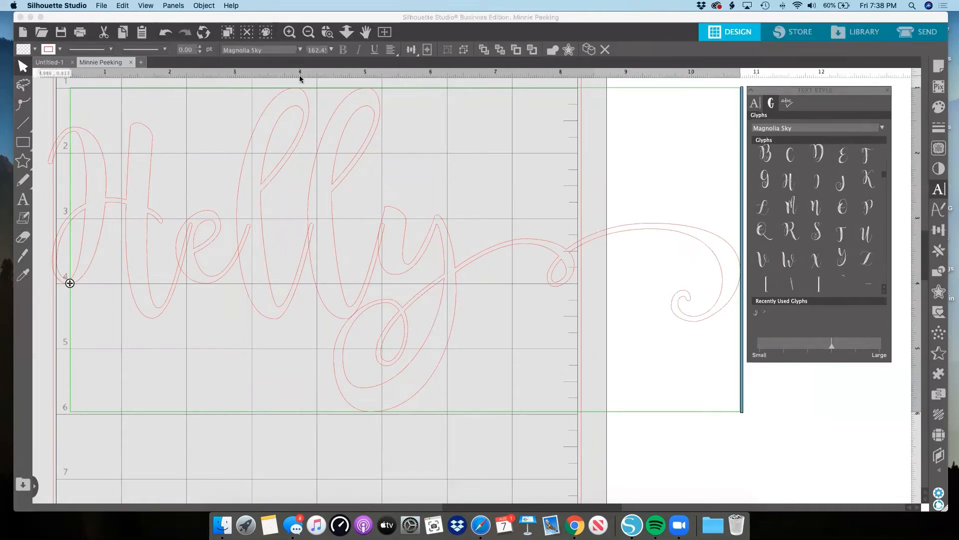
Replace the swash y with a regular o so the text reads Hello, and finish text editing.
key(BackSpace)
text(o)
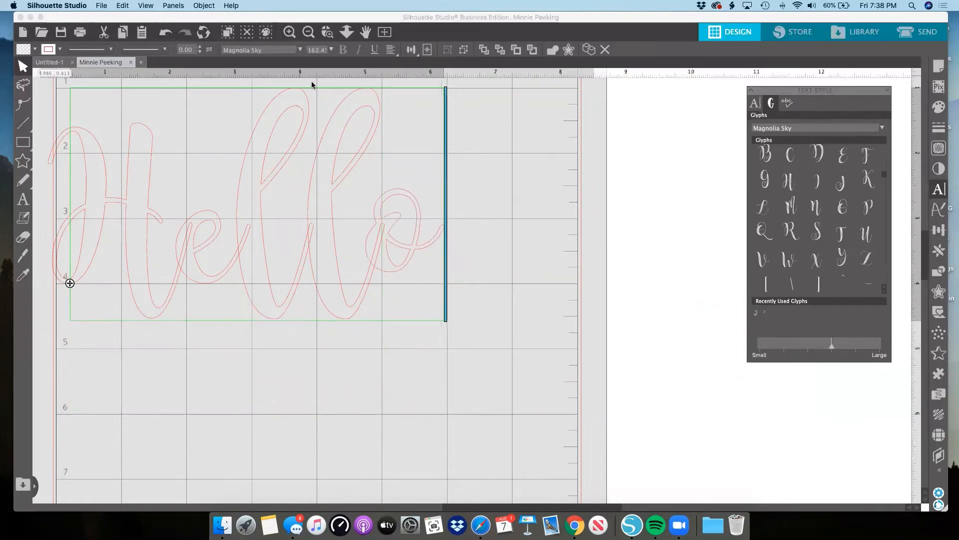
scroll(478, 157, left, 3)
click(563, 183)
Weld the Hello text and move it to about X 1.59, Y 1.2 in.
click(441, 228)
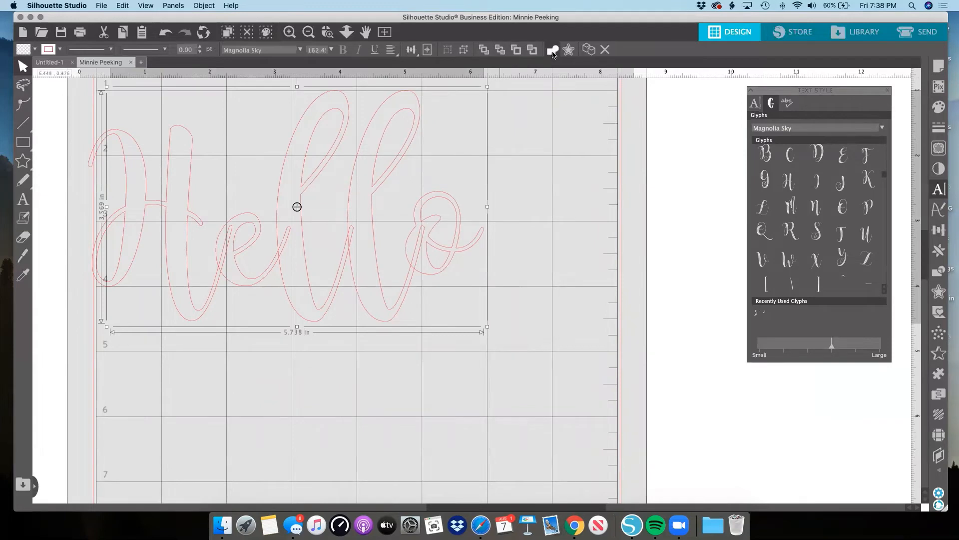
click(553, 50)
drag(413, 265, 511, 274)
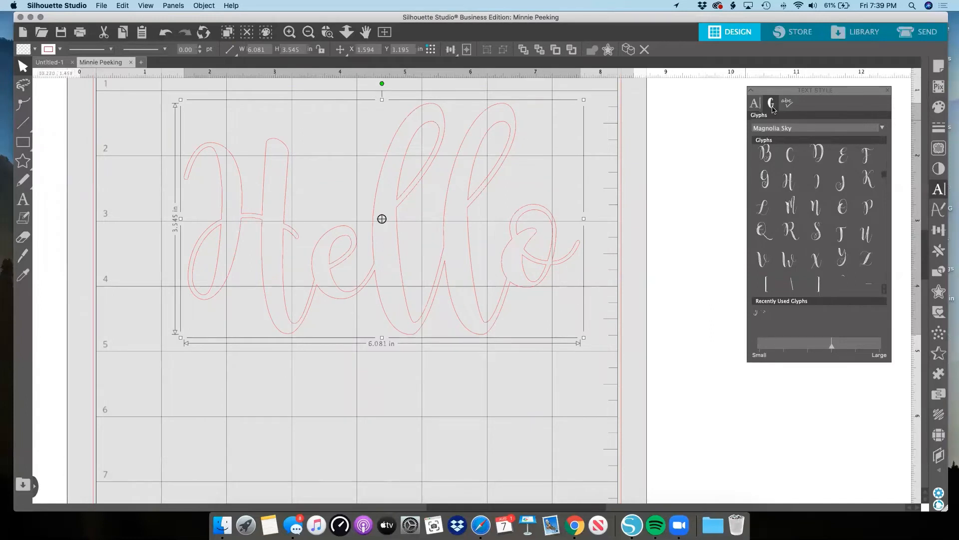
Close the Text Style panel after viewing more glyphs, and move the welded Hello to about X 1.29, Y 1.43 in.
scroll(819, 240, down, 5)
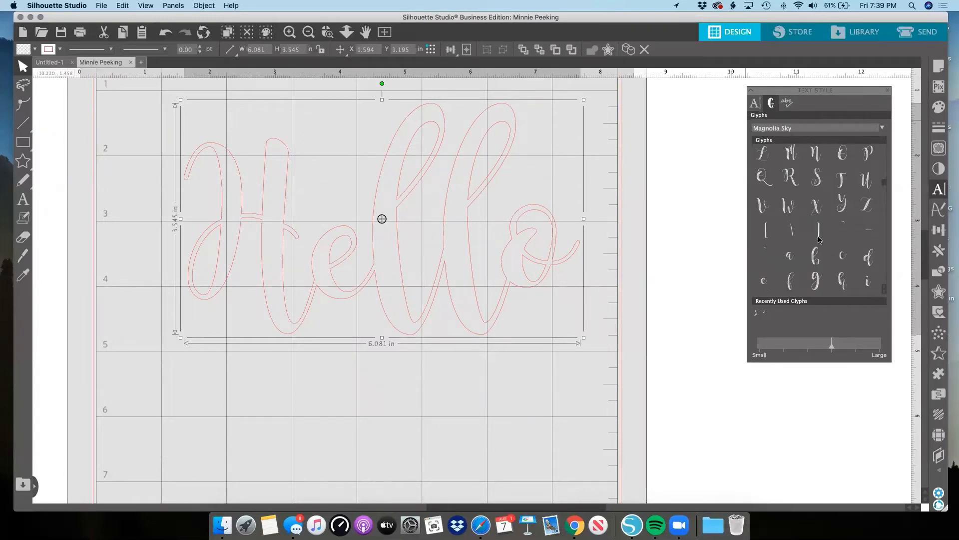
scroll(819, 240, down, 5)
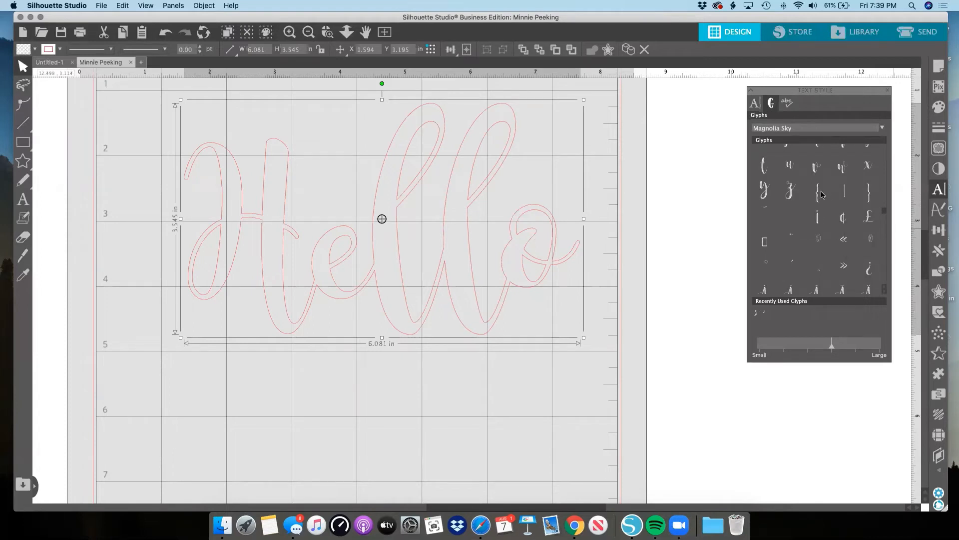
click(887, 91)
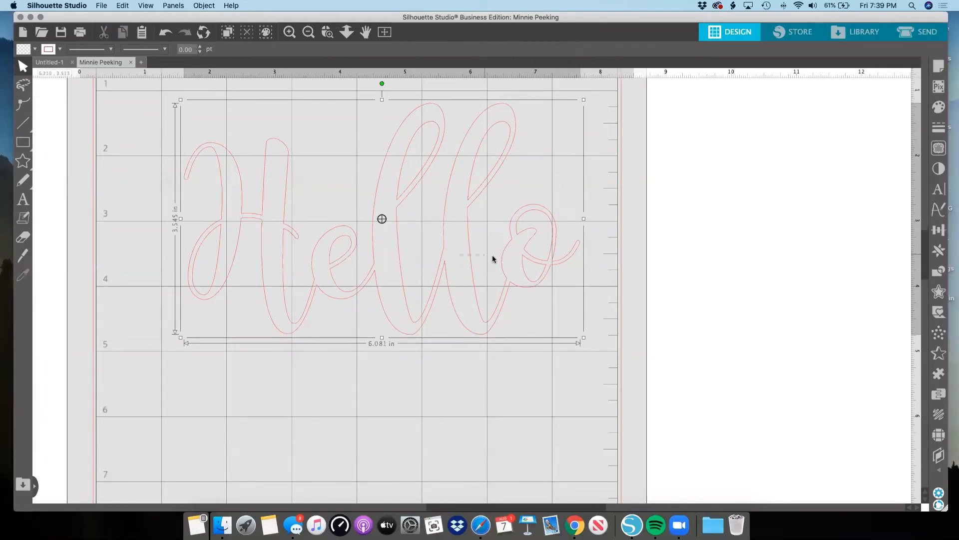
scroll(520, 288, left, 5)
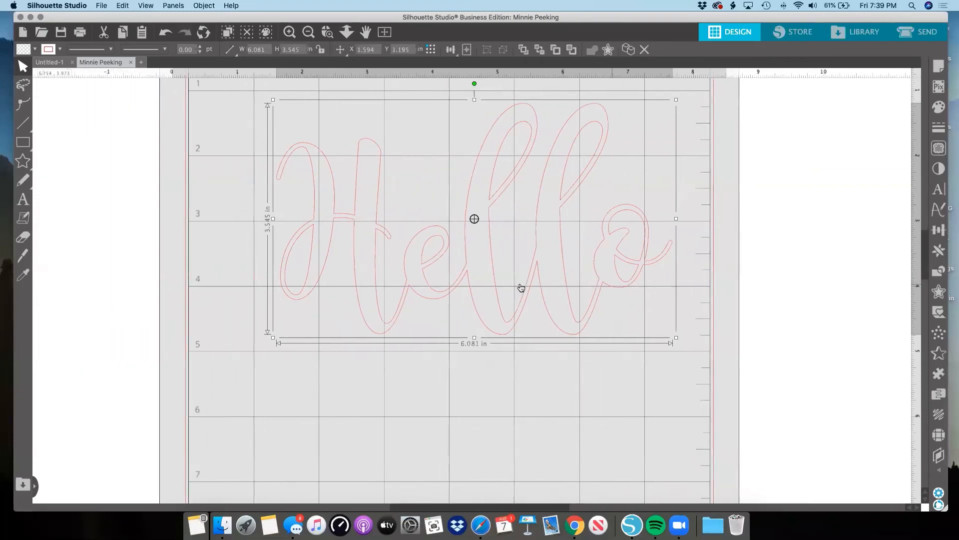
drag(531, 278, 511, 292)
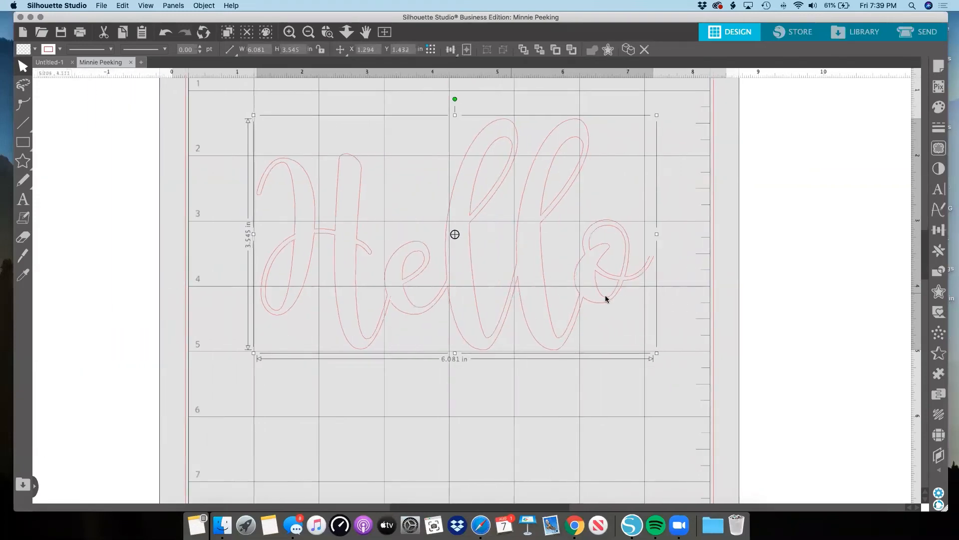
Delete the welded Hello shape from the mat.
scroll(620, 299, up, 1)
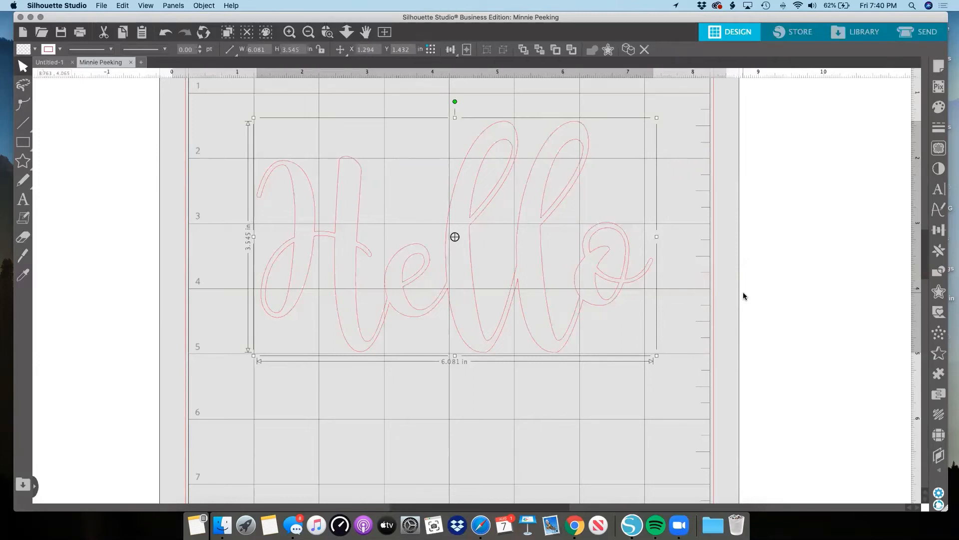
key(Delete)
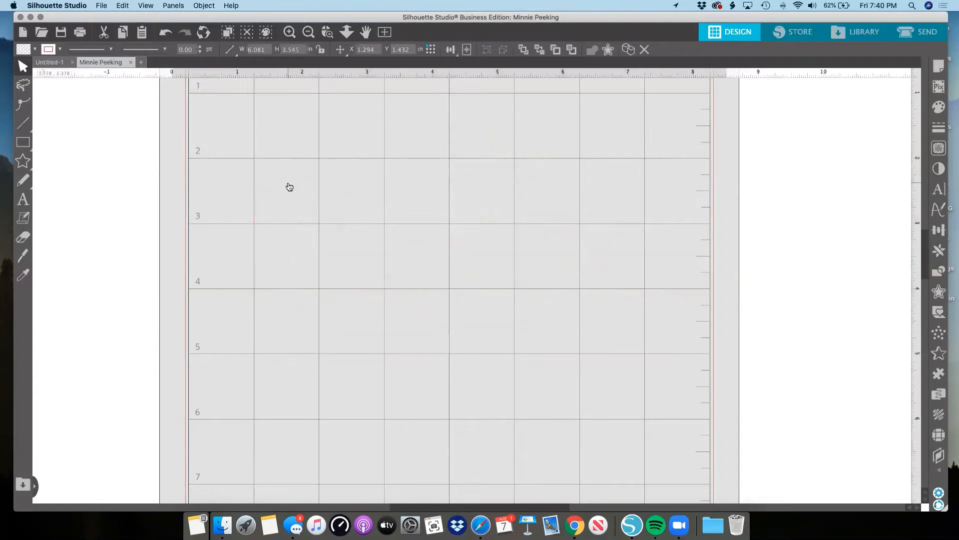
scroll(259, 155, down, 2)
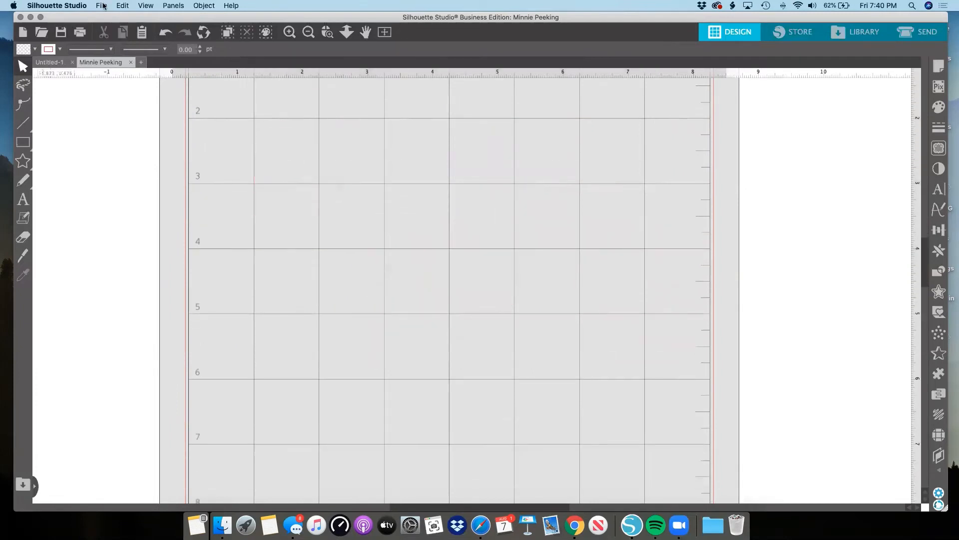
Open the black infinity heart image from the design library in its own document.
click(840, 38)
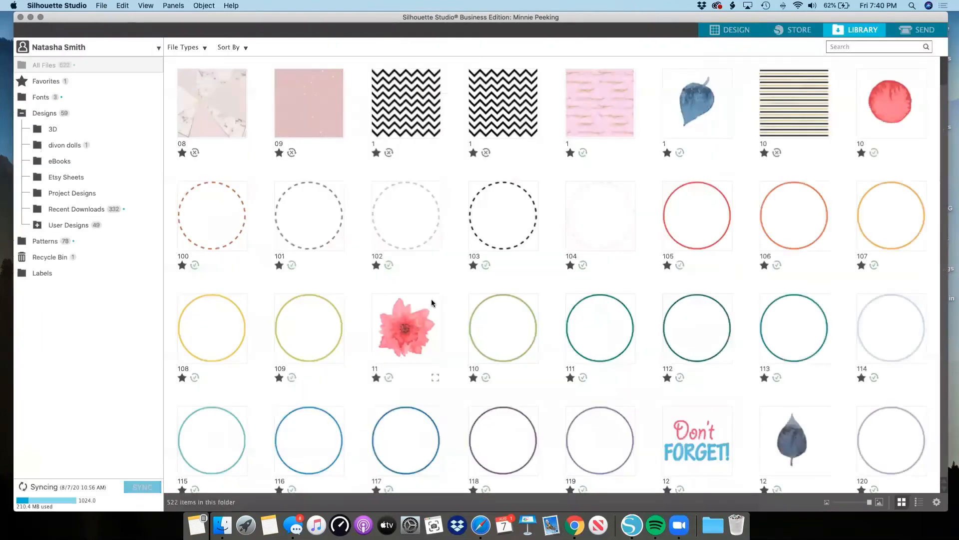
scroll(433, 304, down, 5)
scroll(433, 303, down, 3)
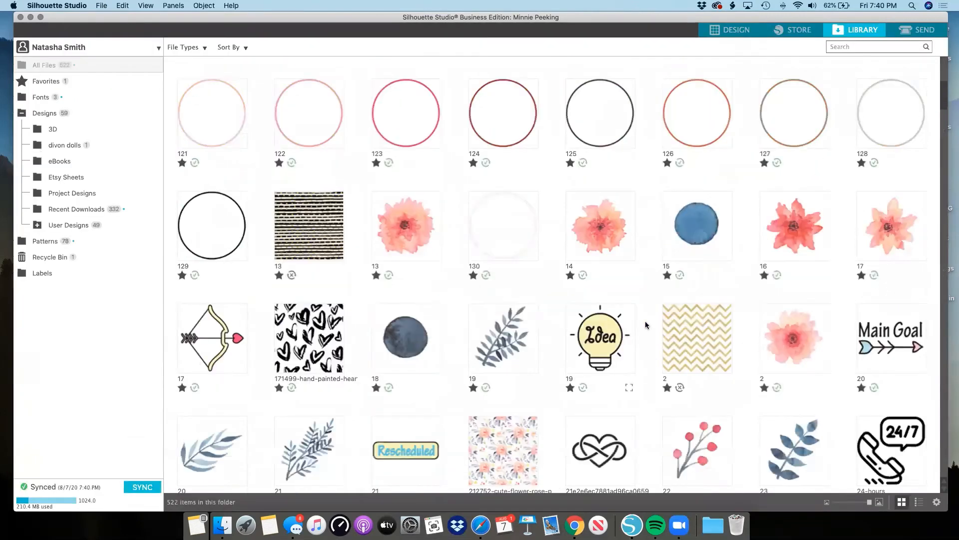
scroll(649, 325, down, 3)
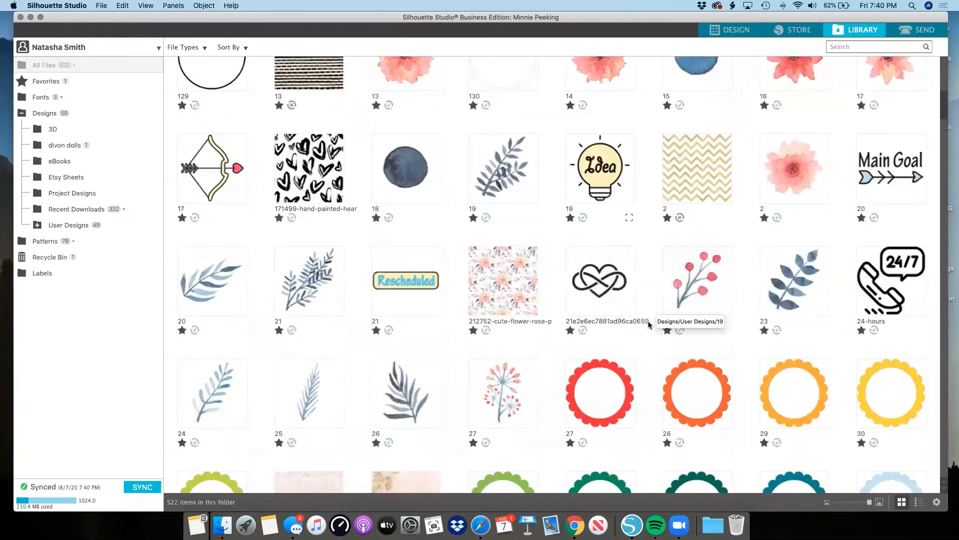
double_click(617, 305)
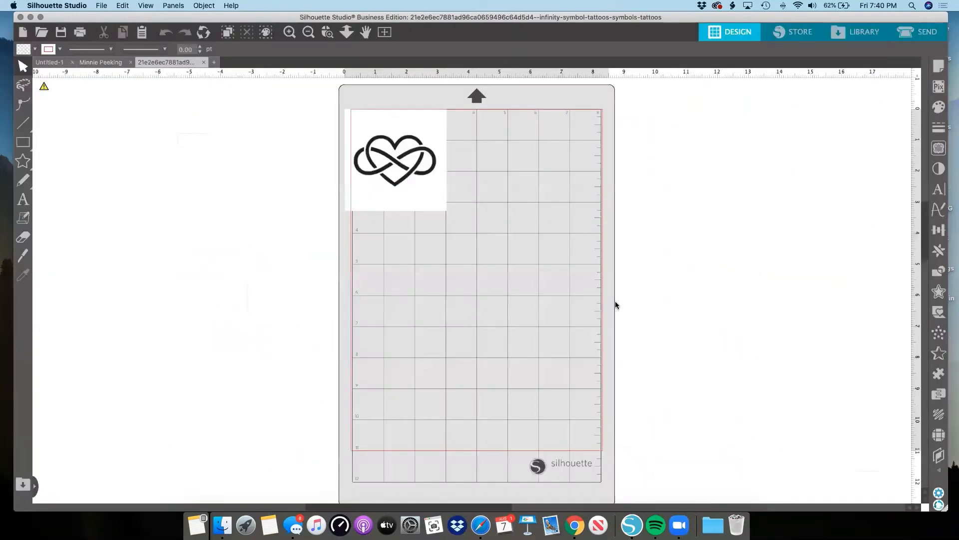
Enlarge the infinity heart image to about 6.9 in wide, center it across the mat's upper part, and deselect it.
click(435, 208)
drag(448, 212, 574, 329)
click(683, 325)
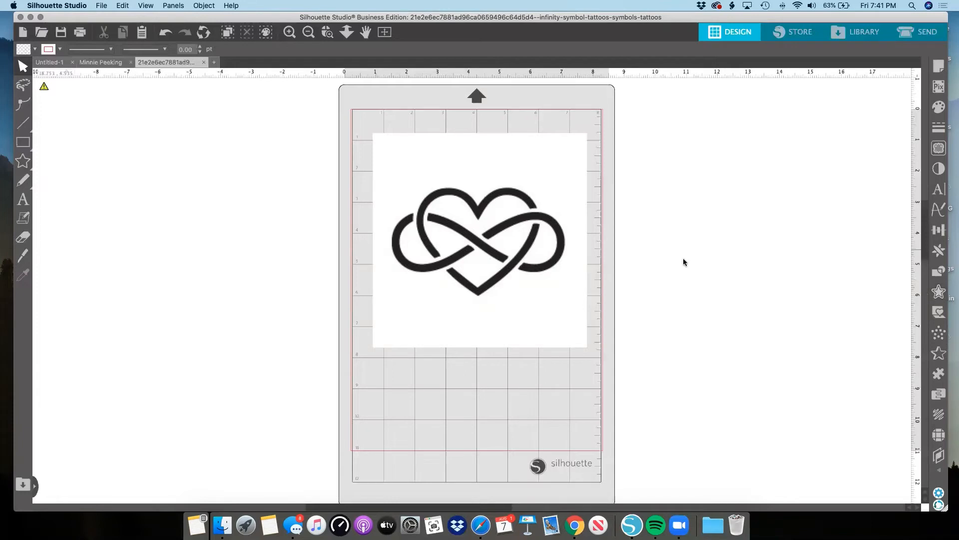
Nudge the infinity heart image slightly left and select a trace area about 8.41 by 4.83 in around the heart.
drag(550, 270, 543, 269)
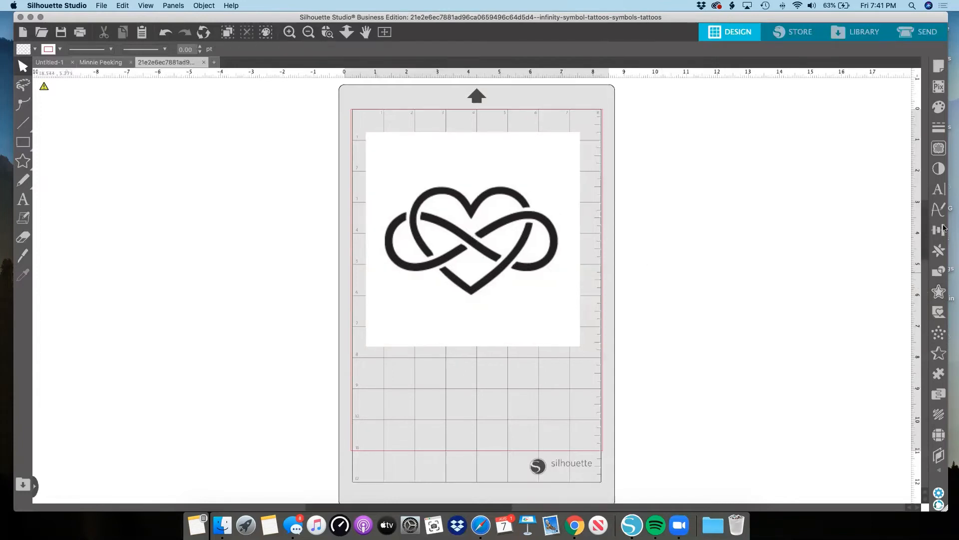
click(940, 251)
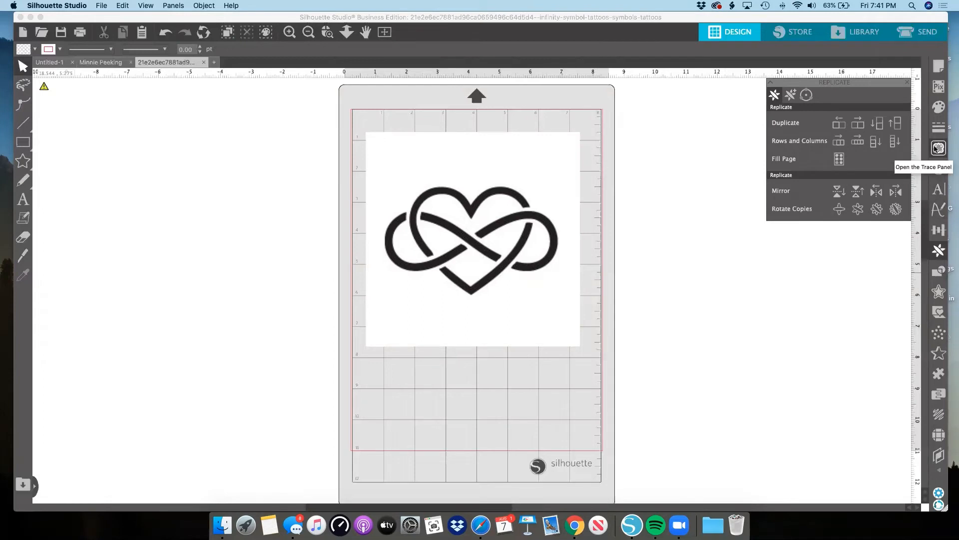
click(937, 149)
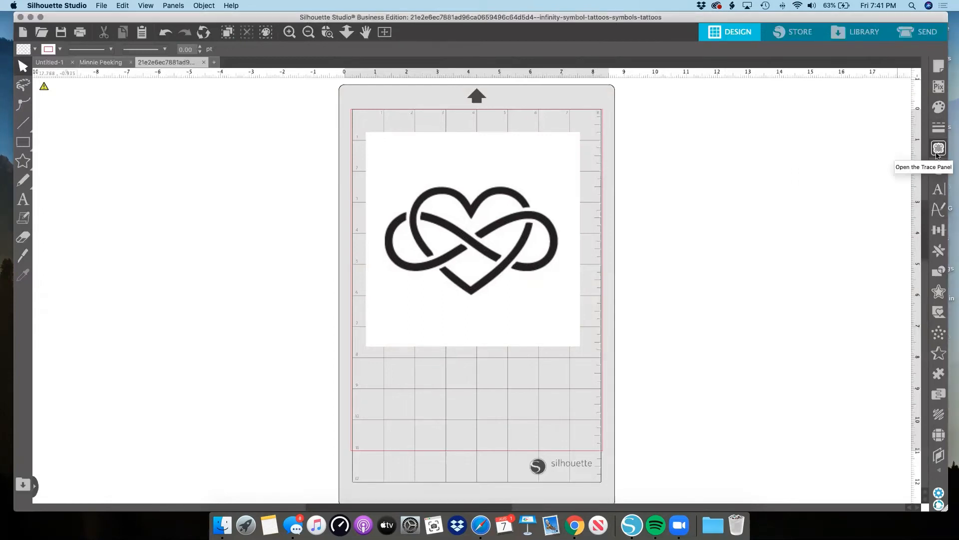
click(940, 149)
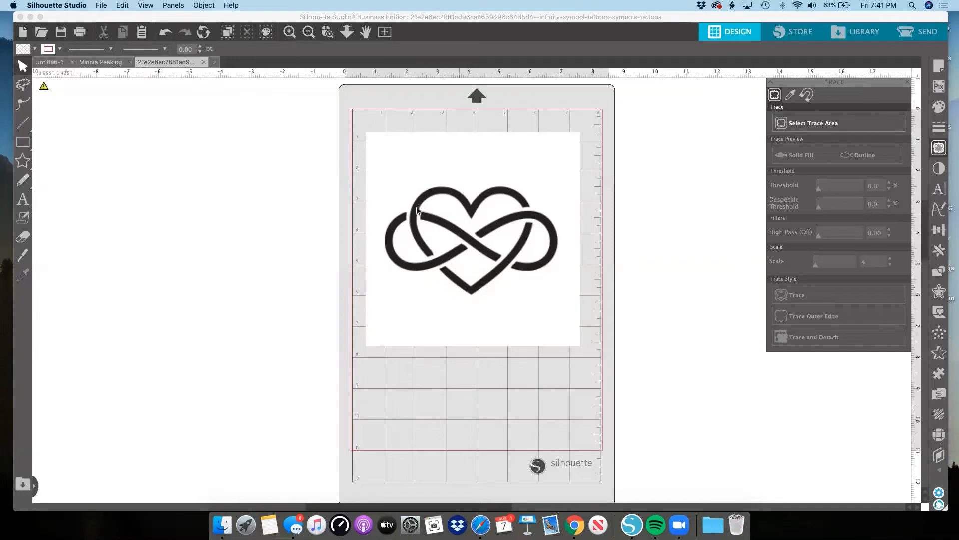
click(810, 124)
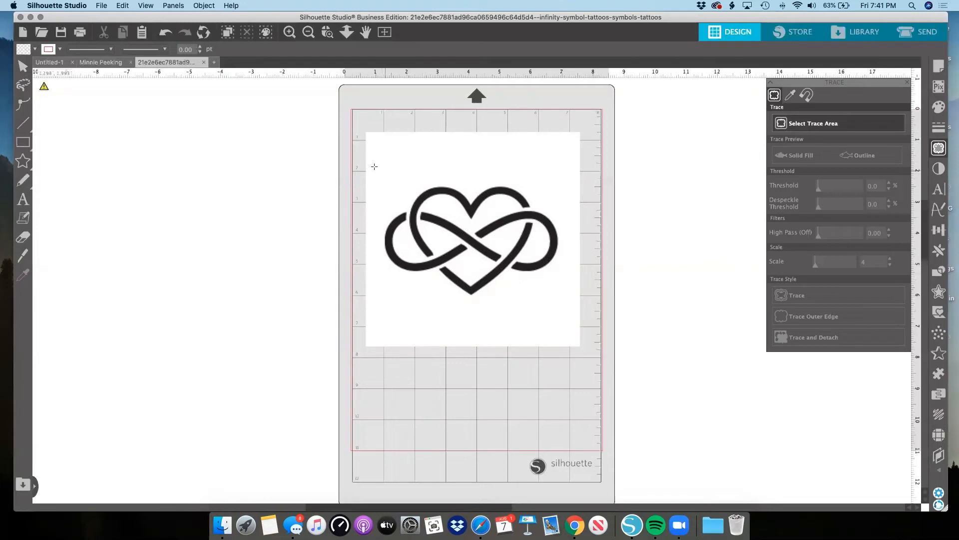
mouse_move(345, 163)
mouse_down()
mouse_move(607, 256)
mouse_move(606, 314)
mouse_up()
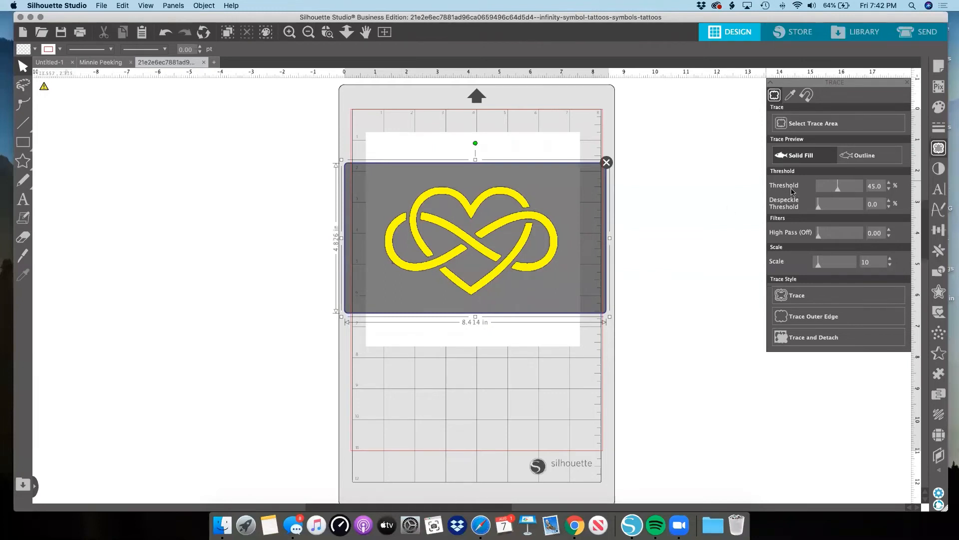
Trace the infinity heart at a 47% threshold, and move the original image off the traced outline to the mat's lower right.
mouse_move(838, 191)
mouse_down()
mouse_move(824, 194)
mouse_move(839, 191)
mouse_up()
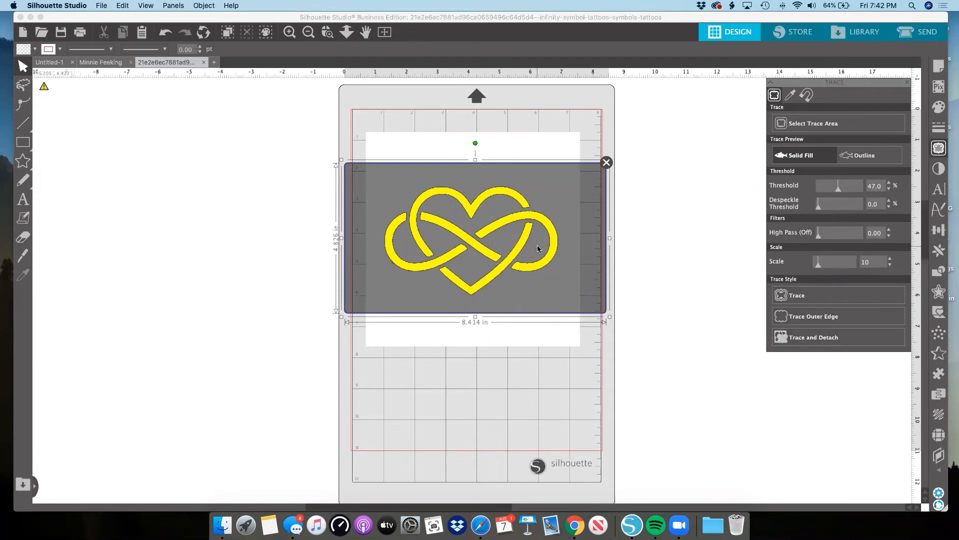
click(794, 295)
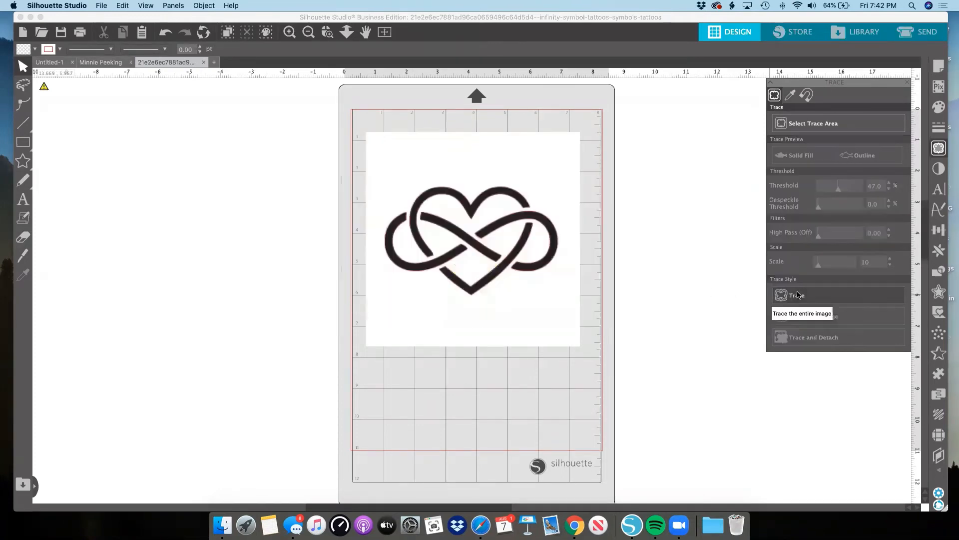
click(526, 143)
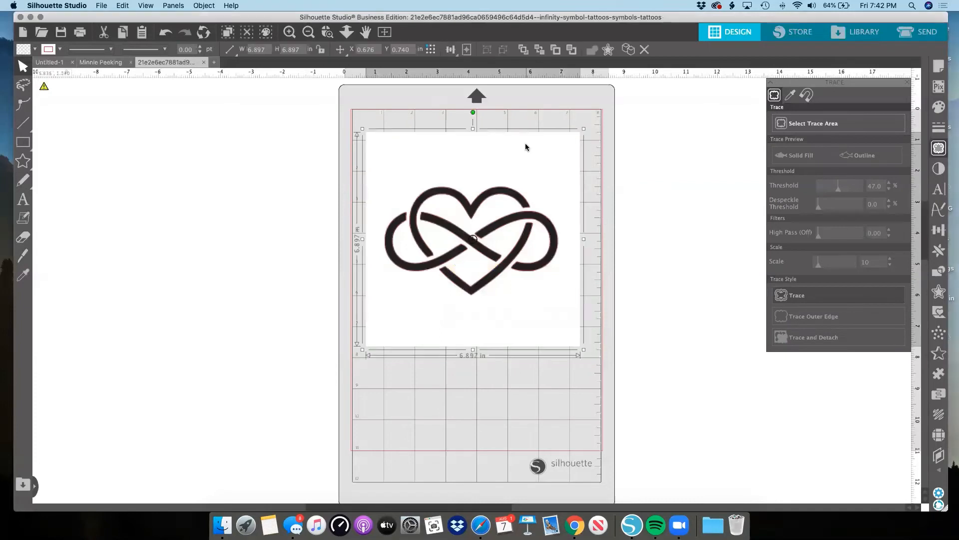
mouse_move(565, 139)
mouse_down()
mouse_move(614, 143)
mouse_move(664, 197)
mouse_move(715, 279)
mouse_move(777, 315)
mouse_up()
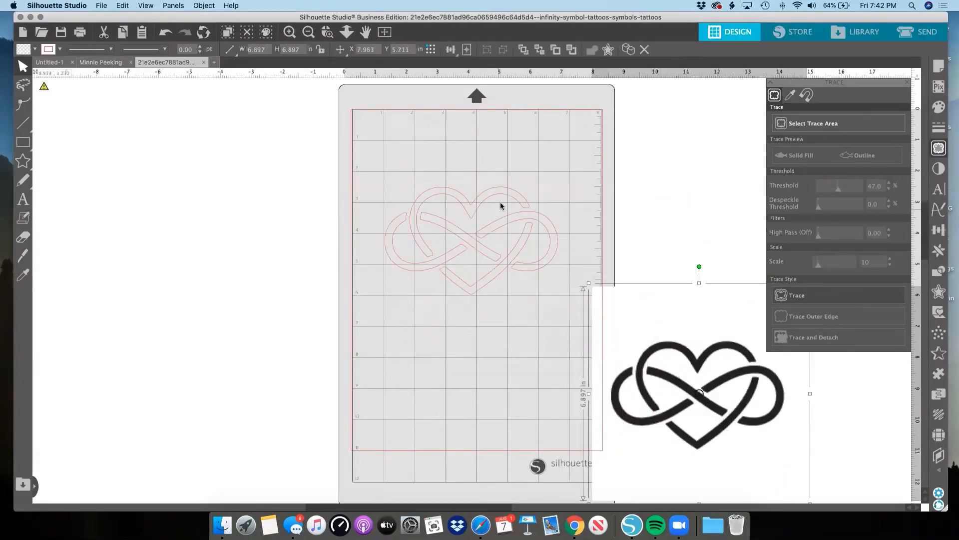
Move the traced heart to about X 0.43, Y 1.43 in, fill it with dark gold, and deselect it.
mouse_move(492, 193)
mouse_down()
mouse_move(496, 148)
mouse_move(464, 163)
mouse_up()
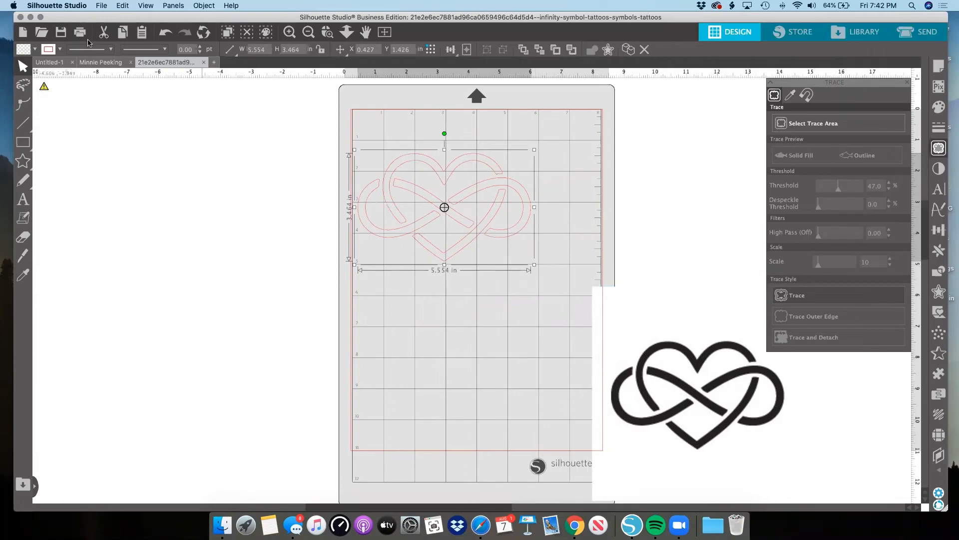
click(34, 49)
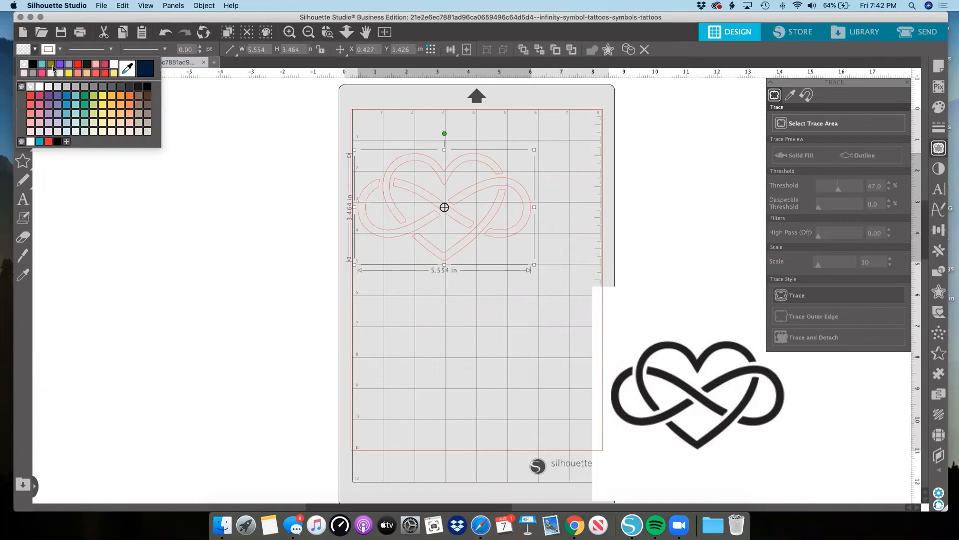
click(52, 67)
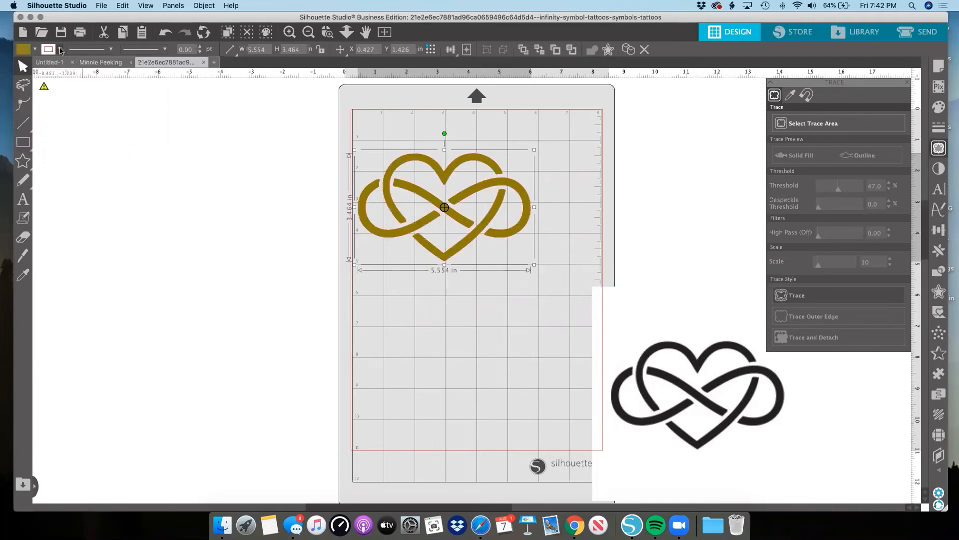
click(60, 51)
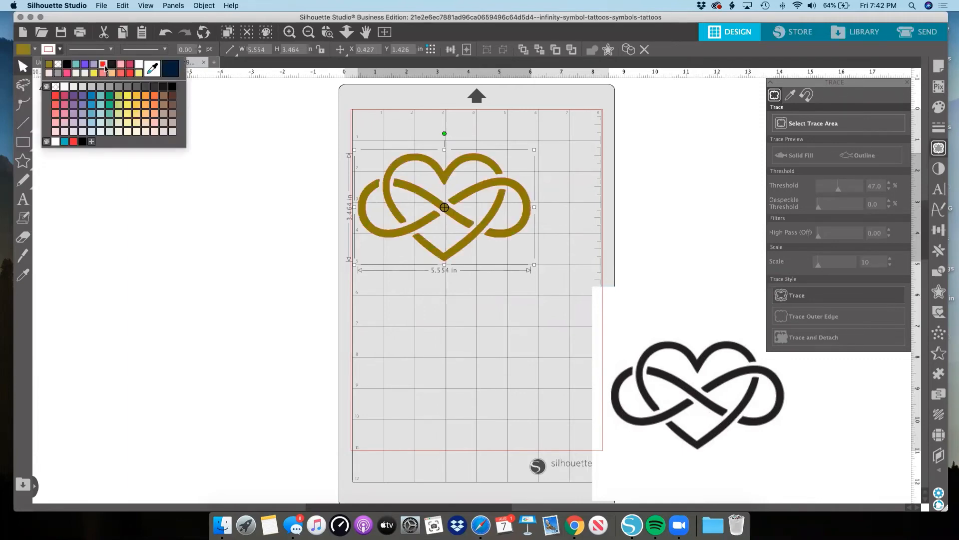
click(244, 112)
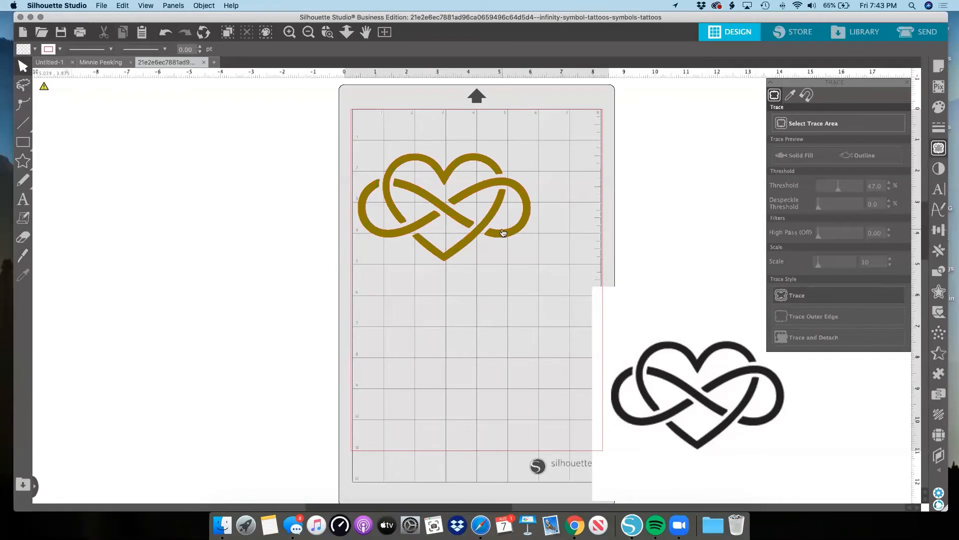
Shift the gold heart slightly right and up, and delete the original black heart image.
drag(497, 233, 512, 228)
click(607, 340)
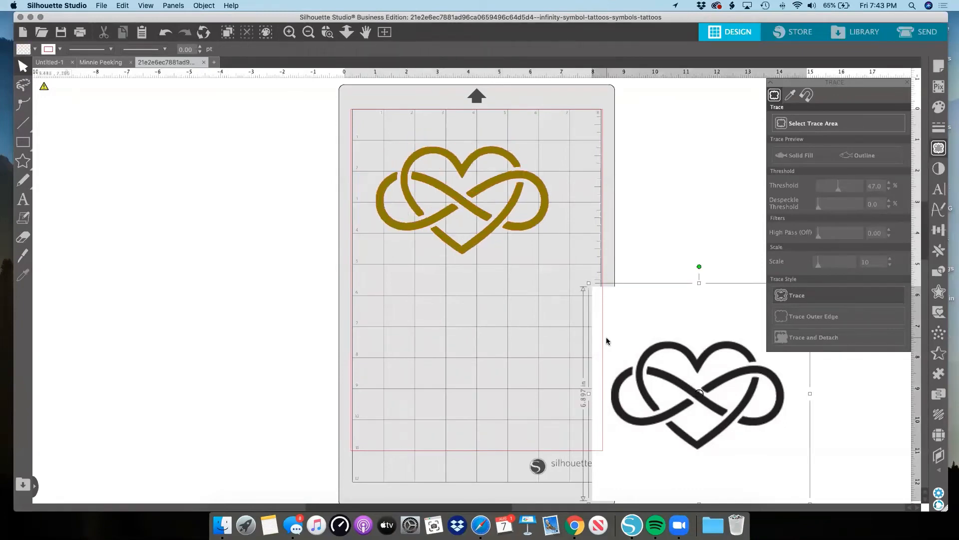
key(Delete)
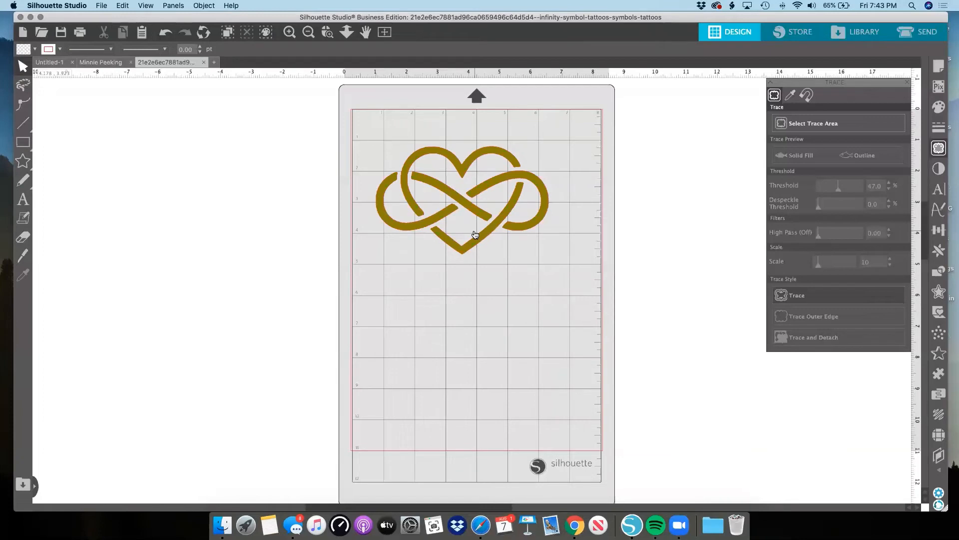
Reposition the gold heart near the upper center of the mat, at about X 1.34, Y 1.27 in.
drag(475, 234, 499, 225)
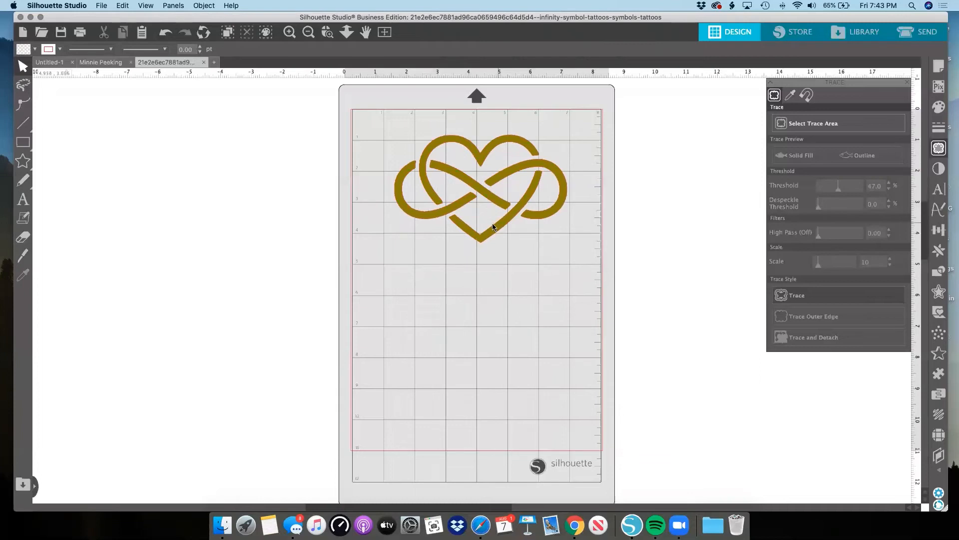
drag(498, 226, 490, 238)
click(490, 238)
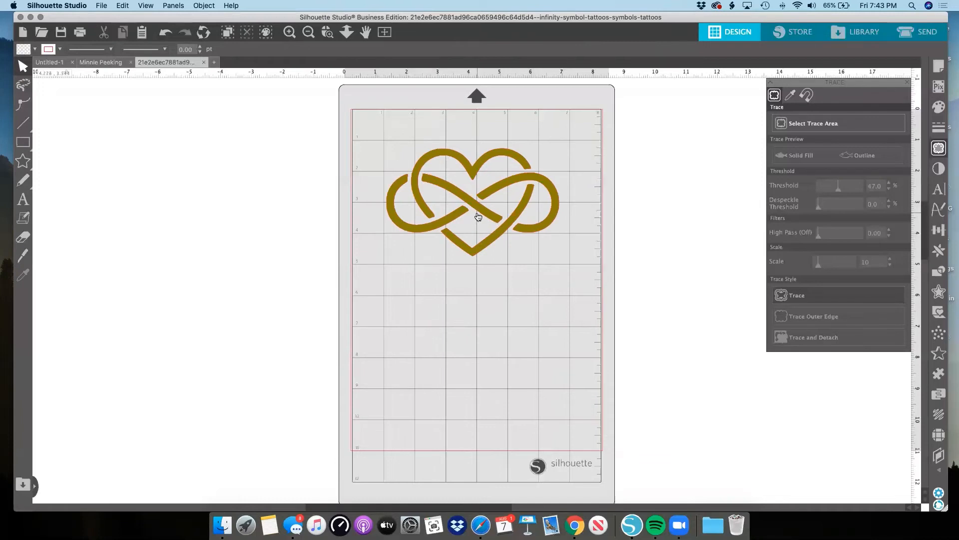
scroll(478, 216, up, 3)
scroll(478, 216, down, 2)
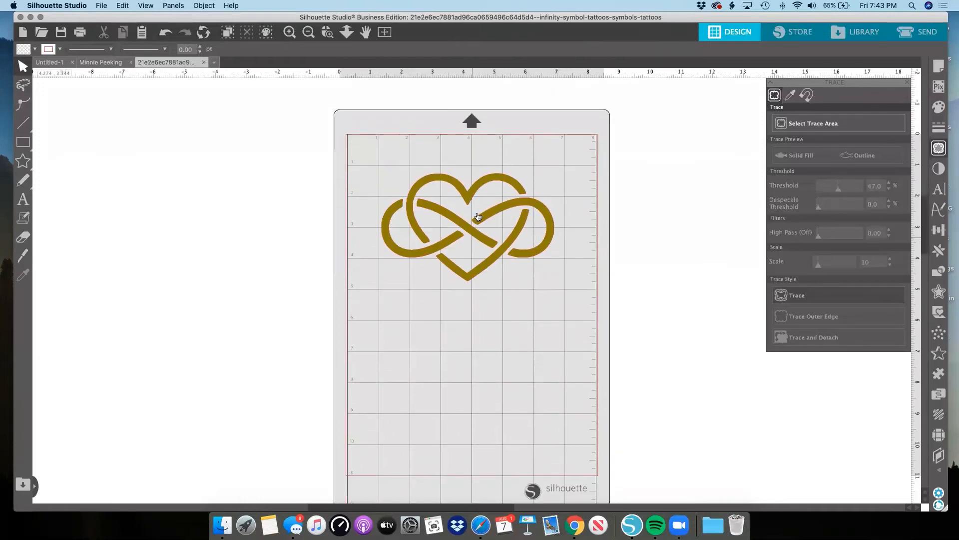
scroll(479, 216, down, 1)
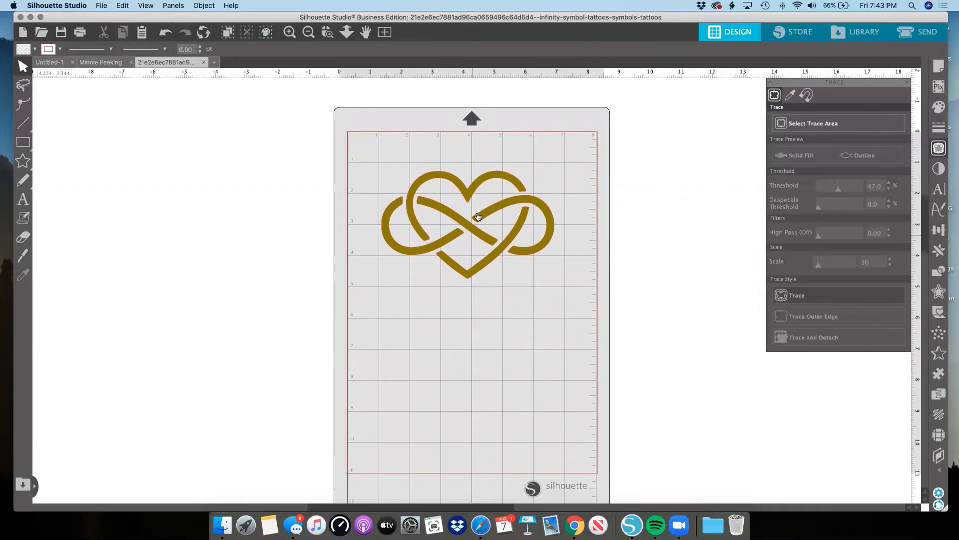
Offset the gold heart outward with a distance of 0.155 in.
click(478, 216)
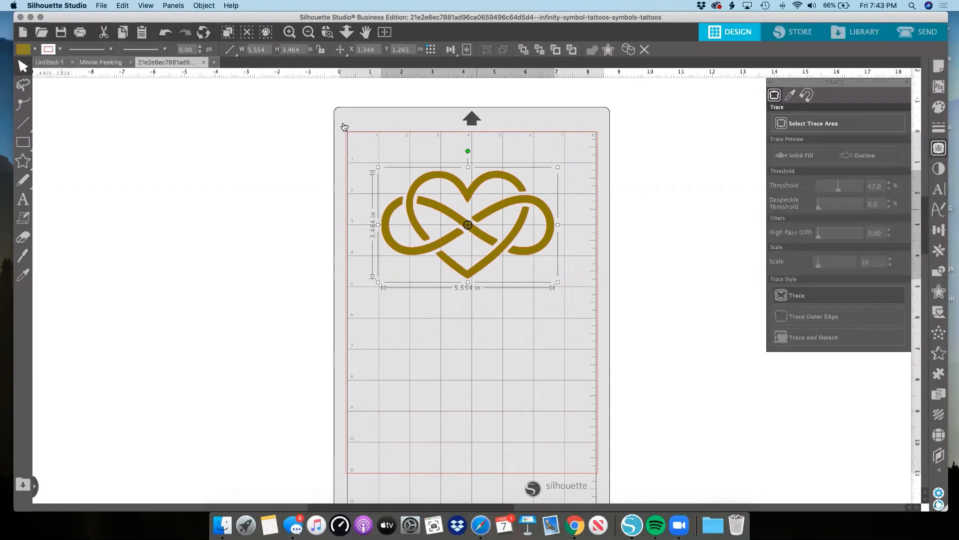
click(58, 51)
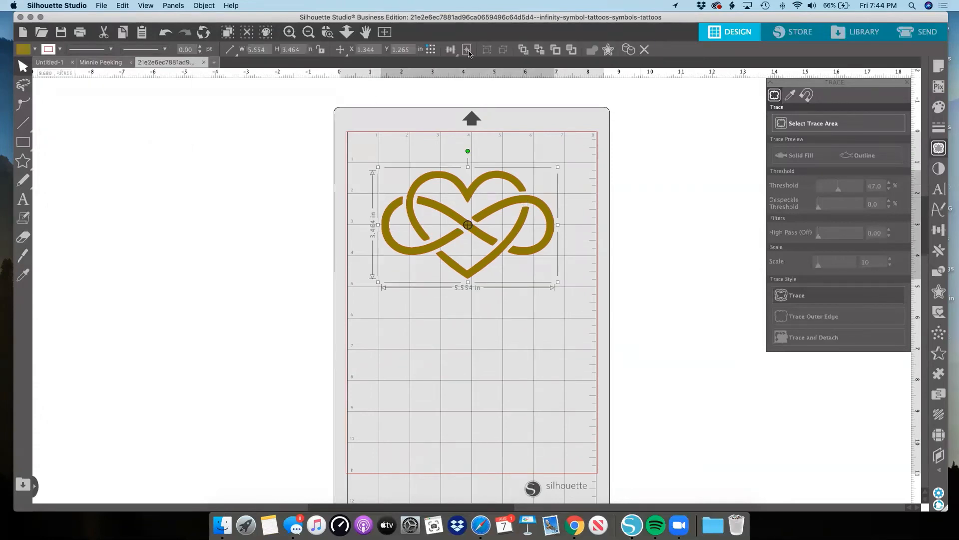
click(608, 49)
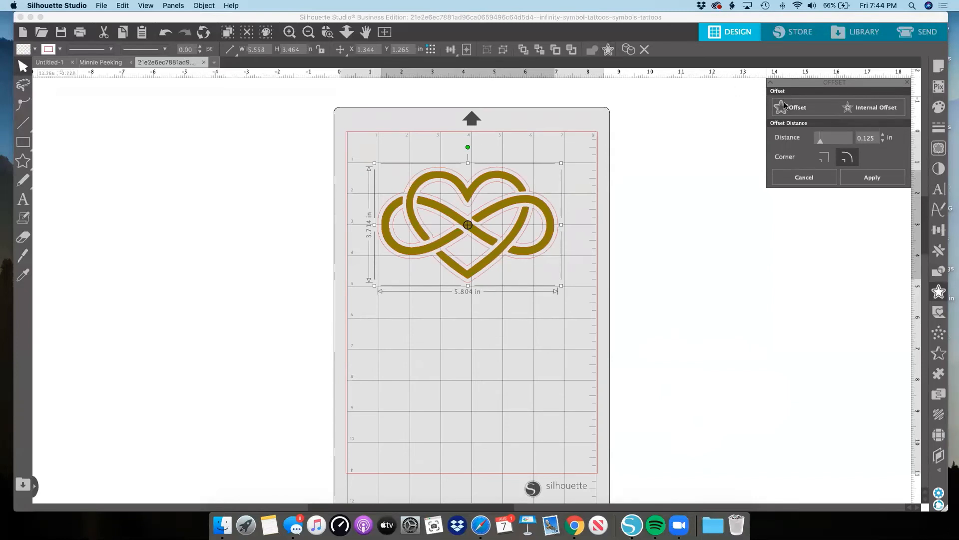
drag(799, 84, 669, 102)
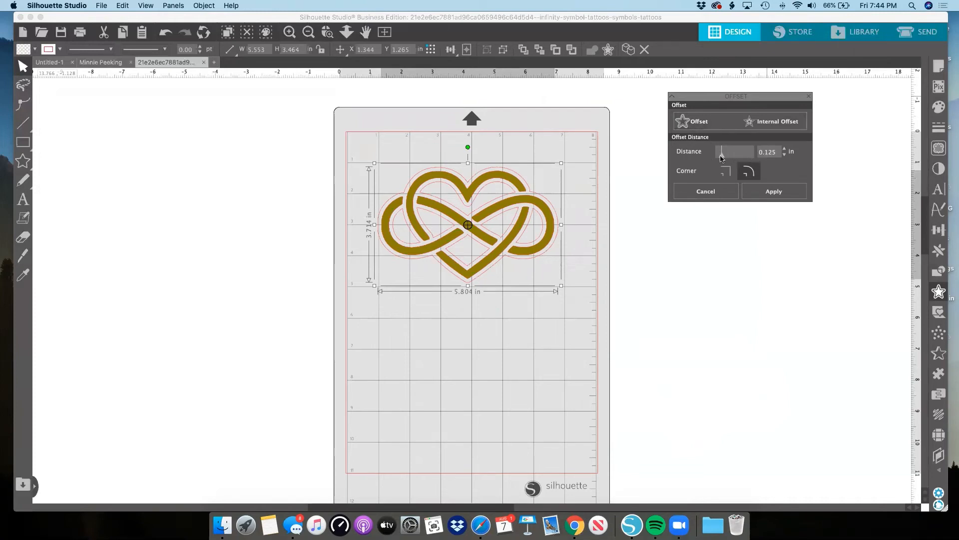
drag(723, 158, 727, 156)
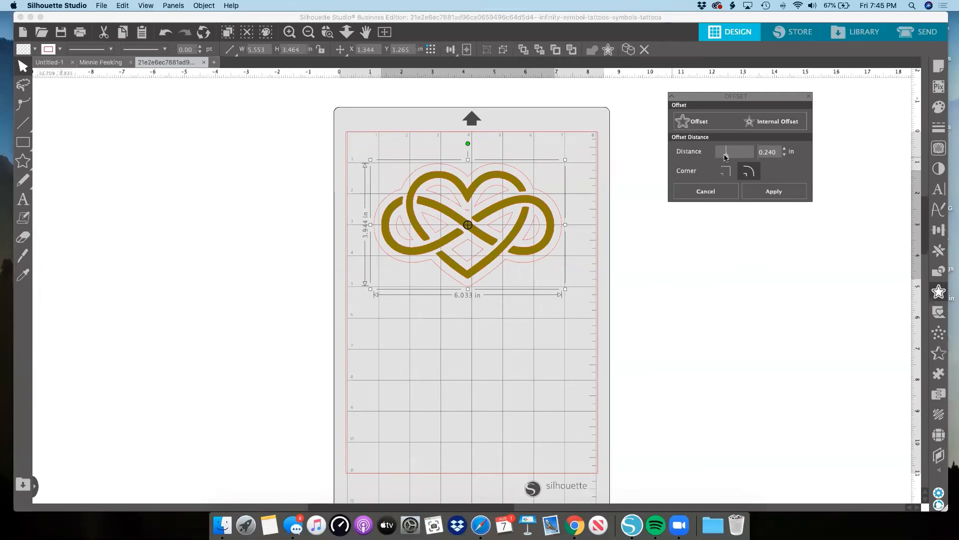
drag(725, 156, 724, 157)
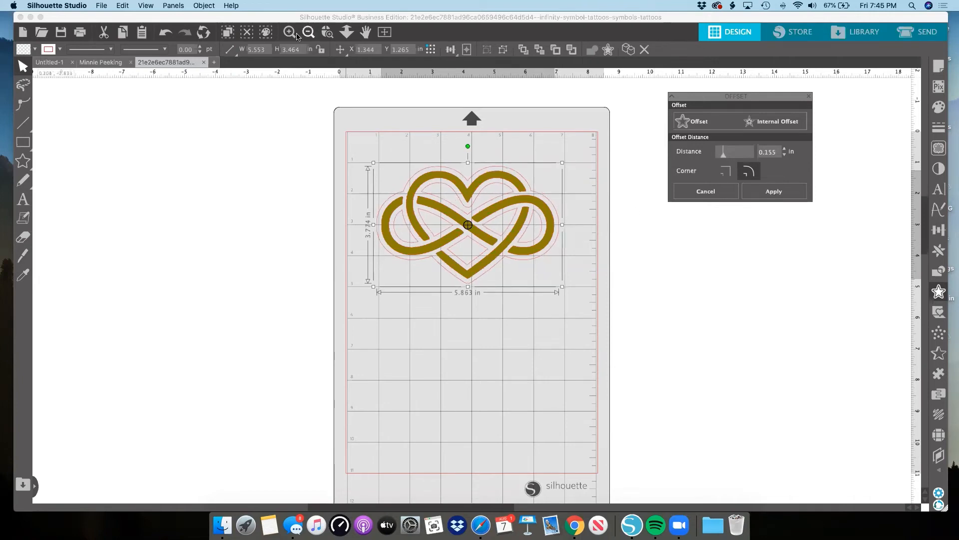
Make the gold heart's line color transparent, leaving the surrounding offset outline red.
click(324, 34)
click(418, 188)
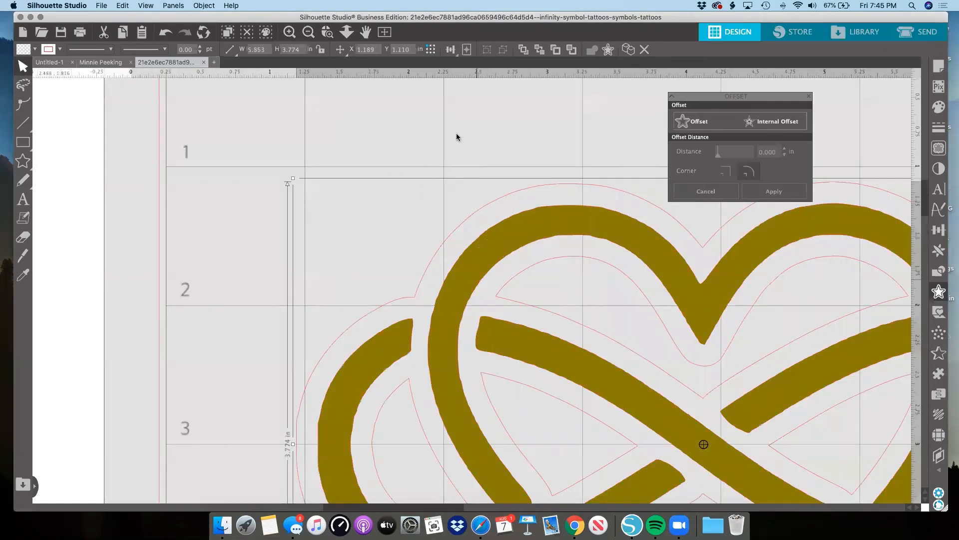
click(457, 133)
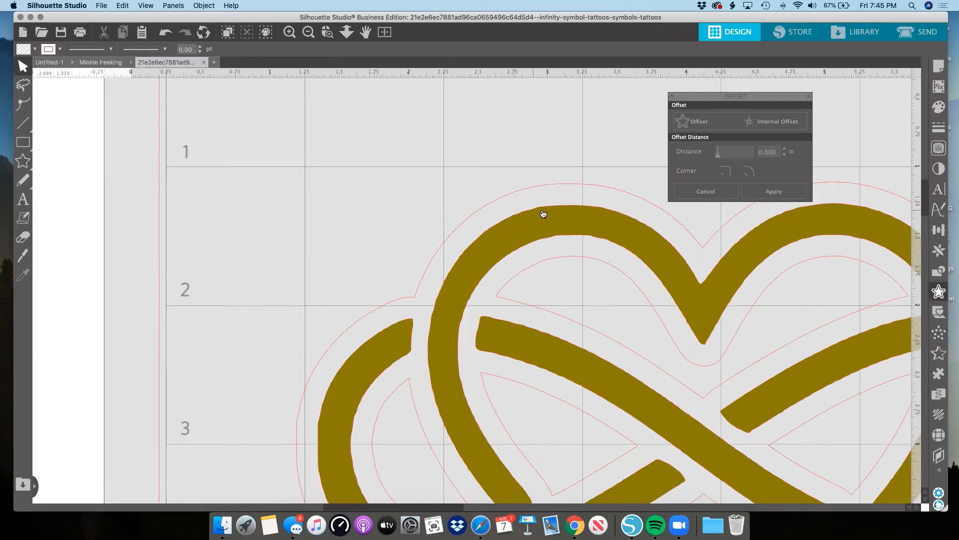
click(505, 227)
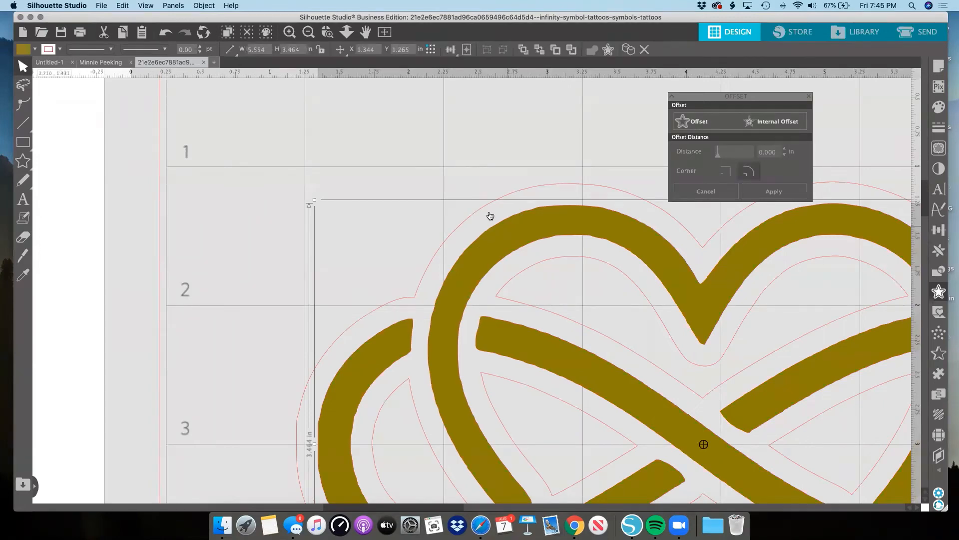
click(56, 50)
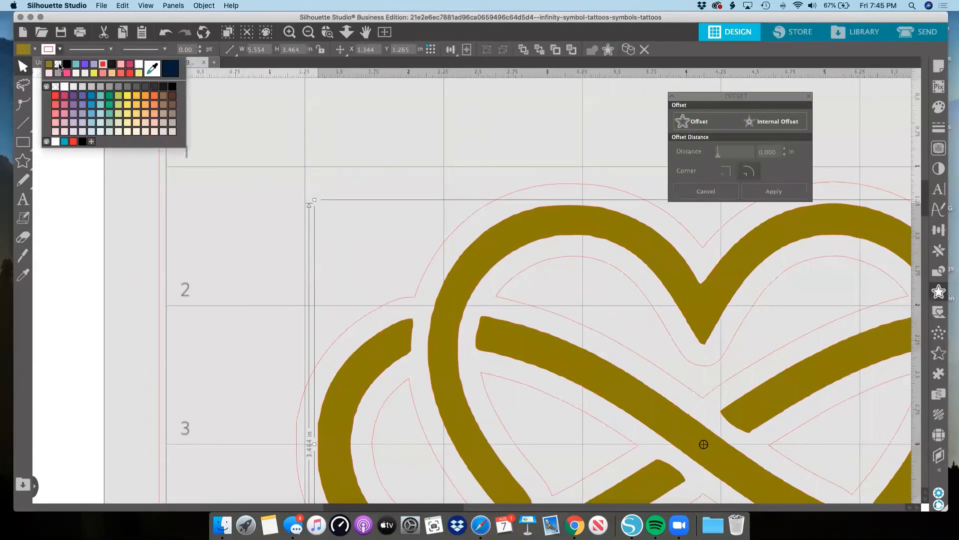
click(59, 64)
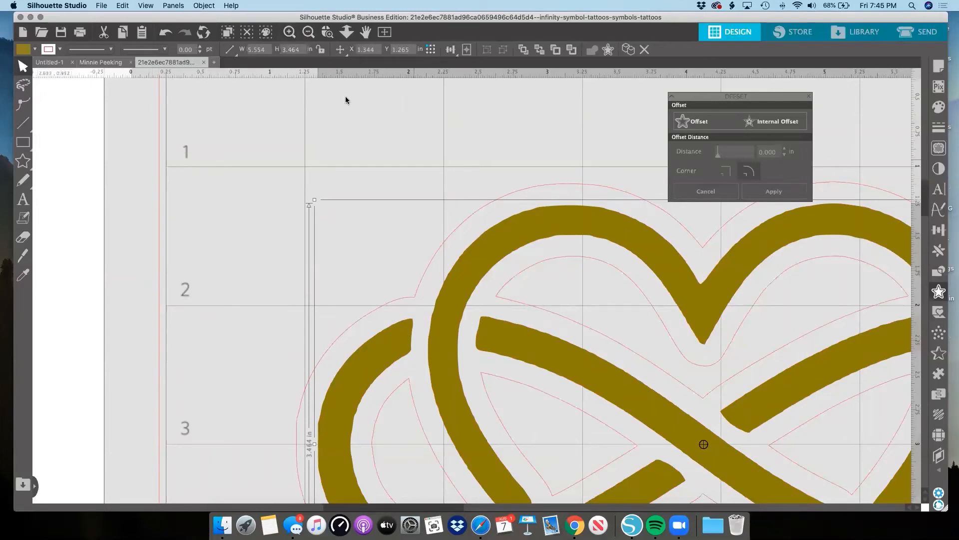
Release the compound path of the red offset outline around the gold heart.
click(309, 33)
click(308, 33)
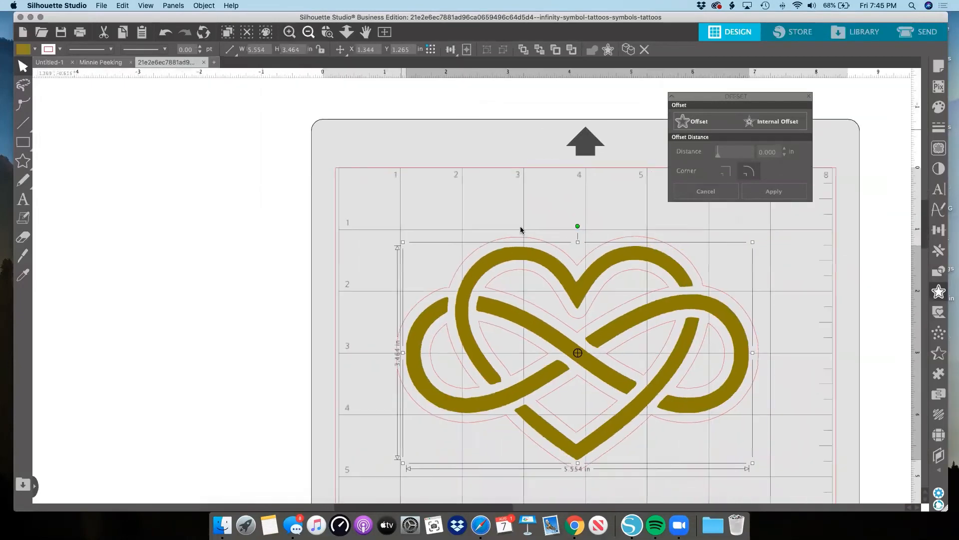
click(525, 235)
click(526, 237)
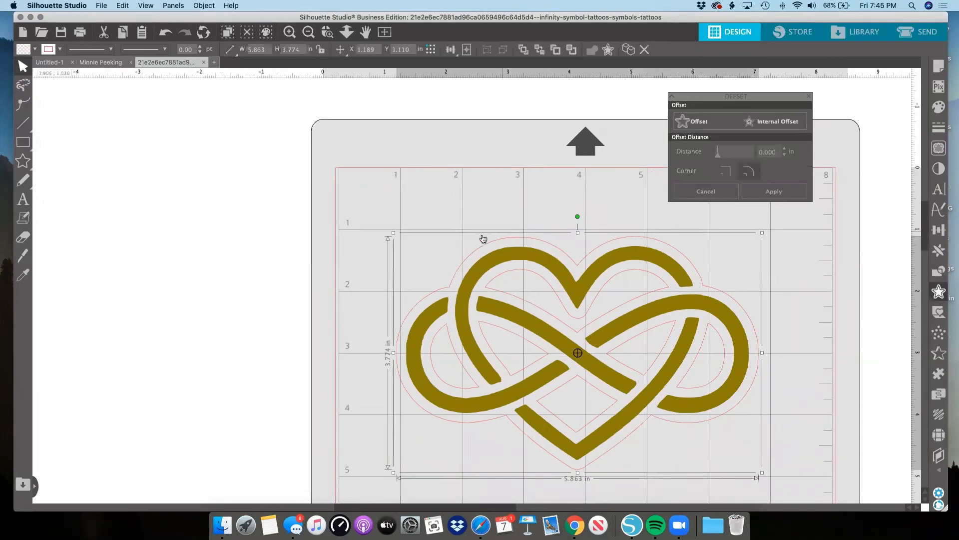
right_click(764, 352)
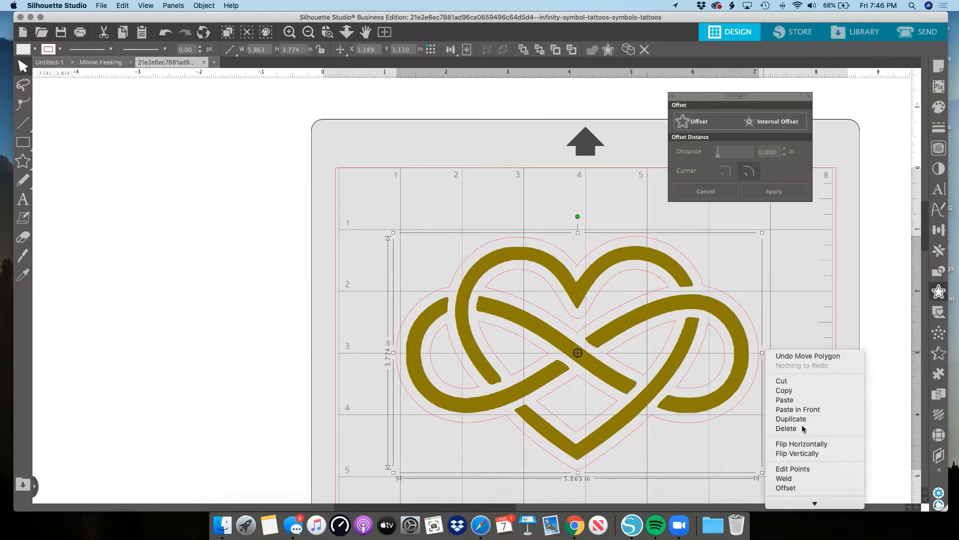
right_click(579, 230)
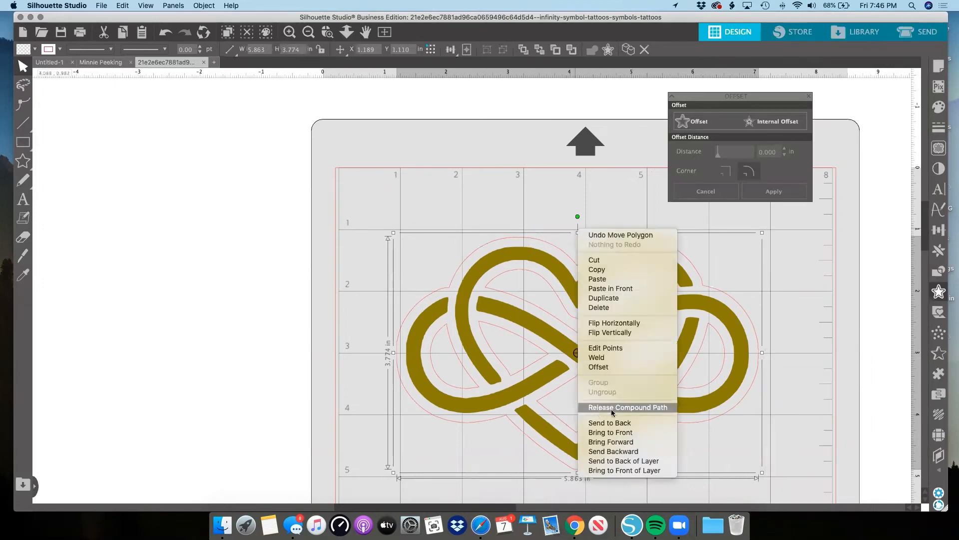
click(659, 412)
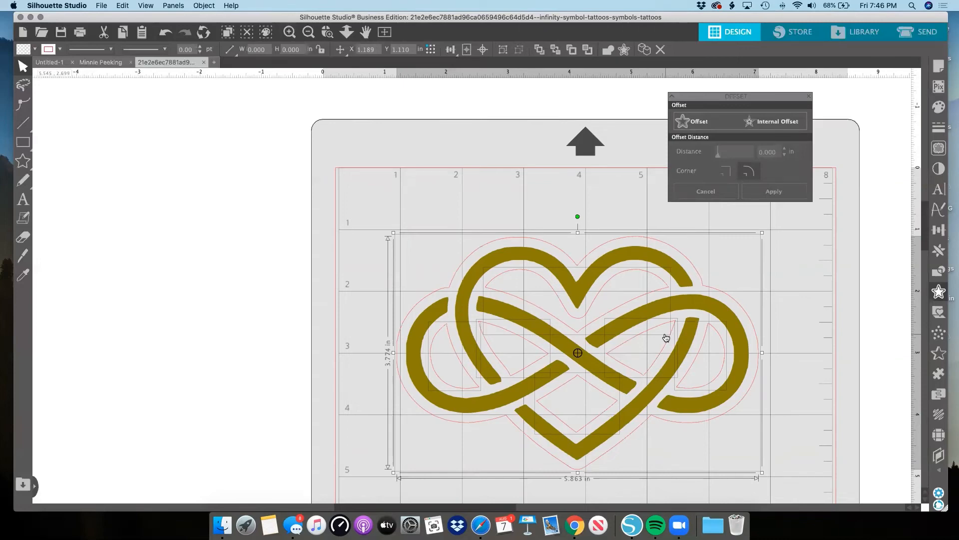
click(820, 293)
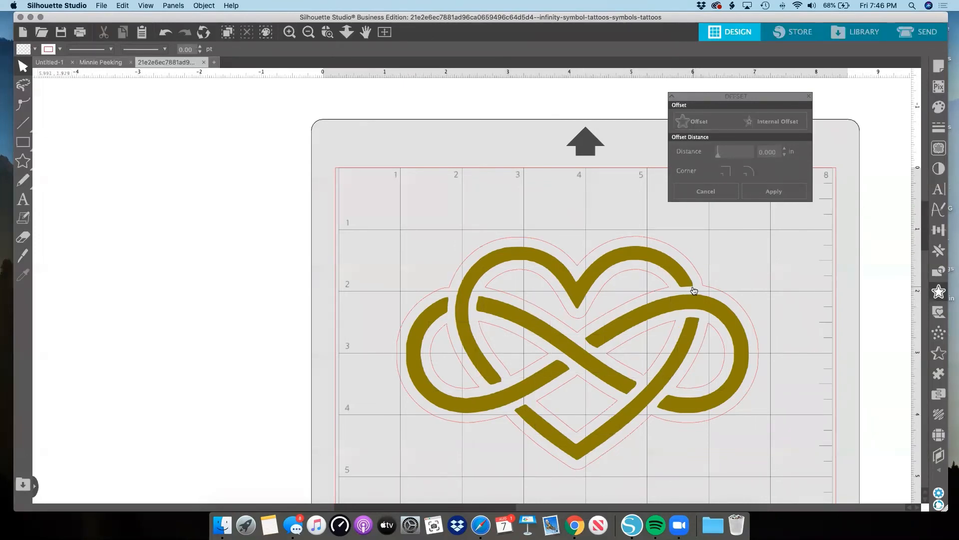
Delete the inner offset pieces inside the heart's upper area and left loops, keeping the gold heart.
click(662, 292)
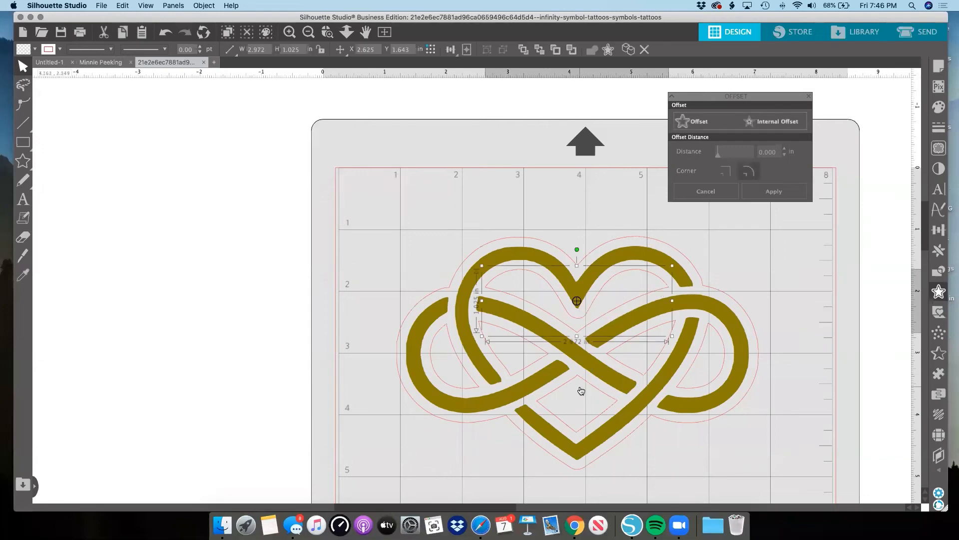
scroll(578, 393, left, 1)
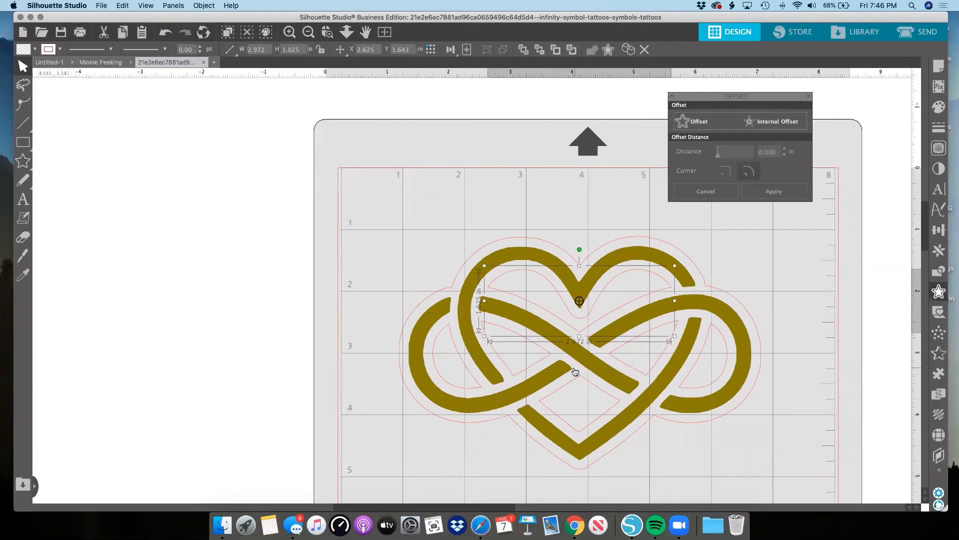
click(575, 371)
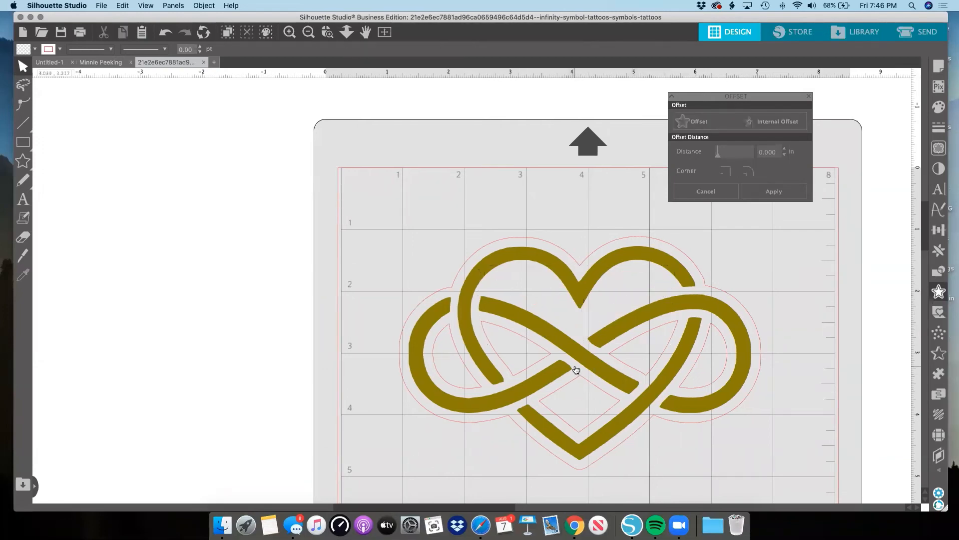
key(Delete)
click(466, 370)
key(Delete)
key(Delete)
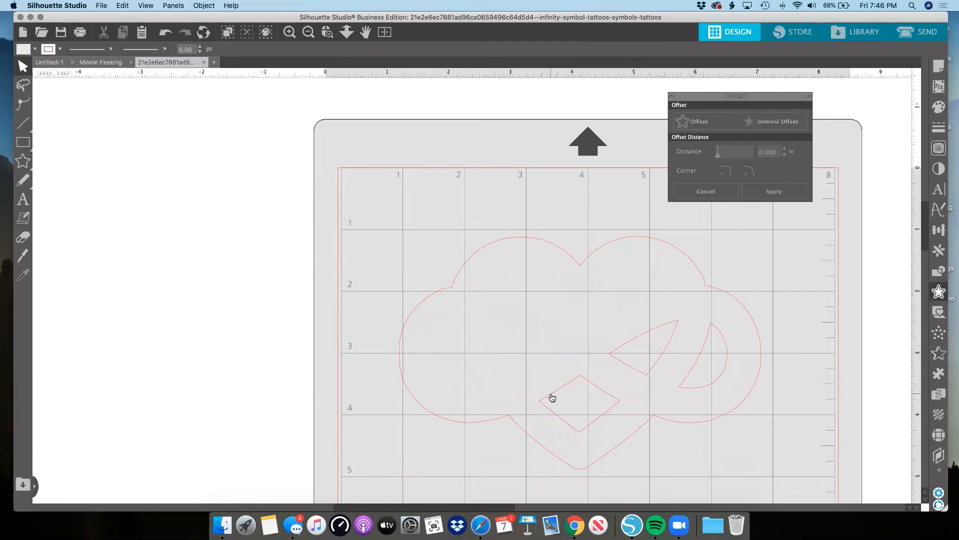
key(super+z)
Delete the remaining inner offset pieces in the heart's lower center and right loops.
click(603, 393)
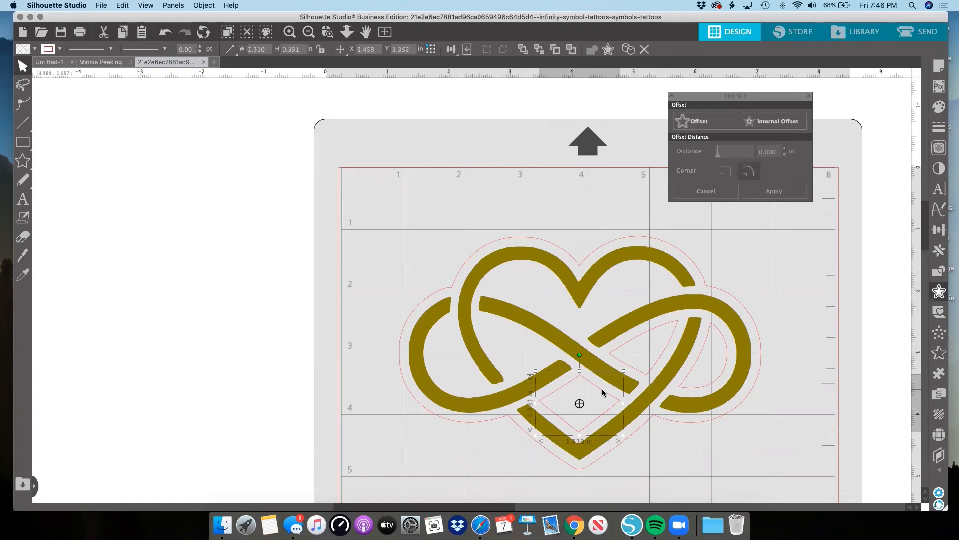
key(Delete)
click(643, 373)
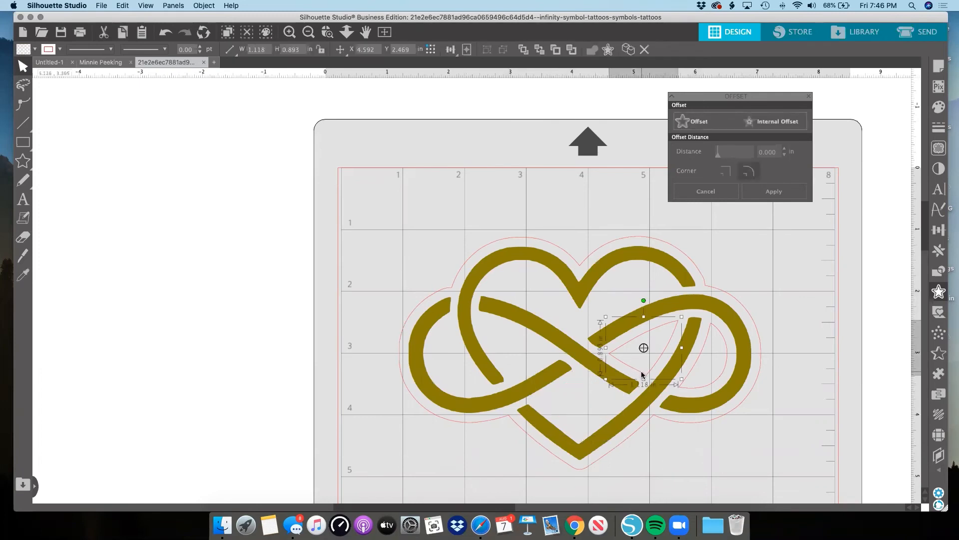
key(Delete)
click(688, 389)
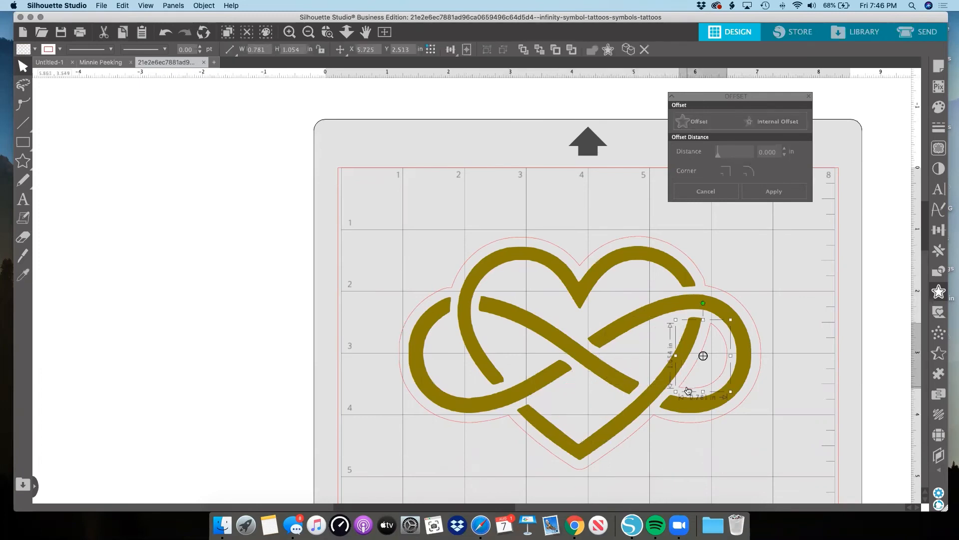
key(Delete)
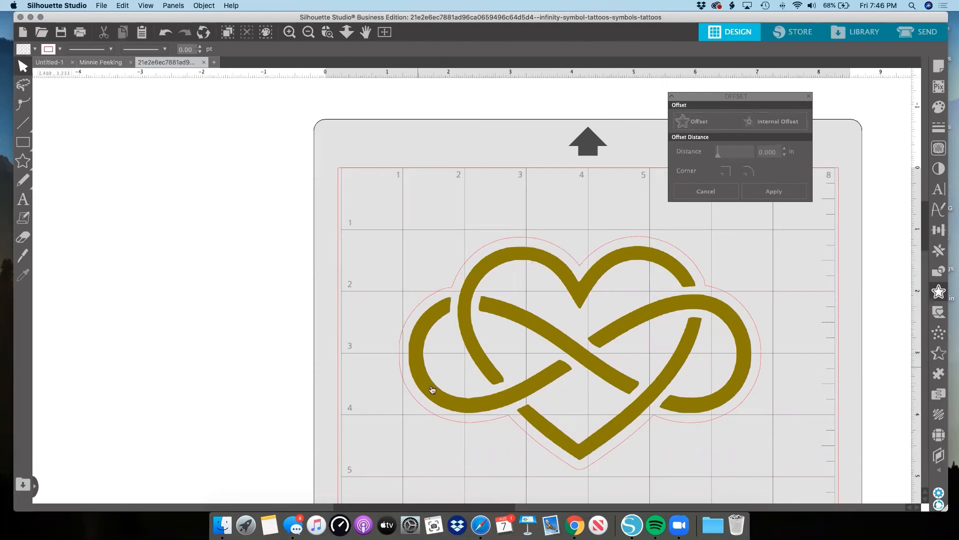
Try yellow and white fills on the outer offset outline, and return its fill to transparent.
click(580, 267)
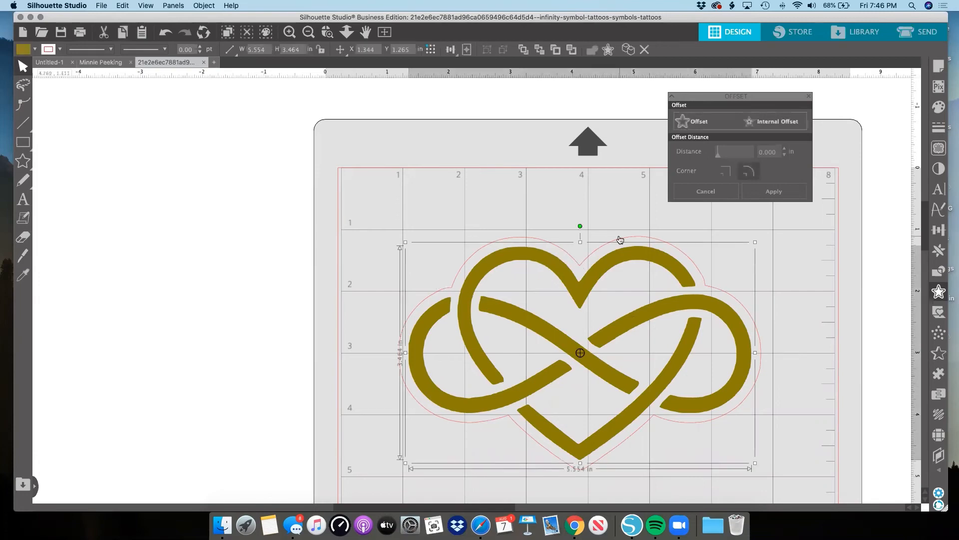
click(933, 110)
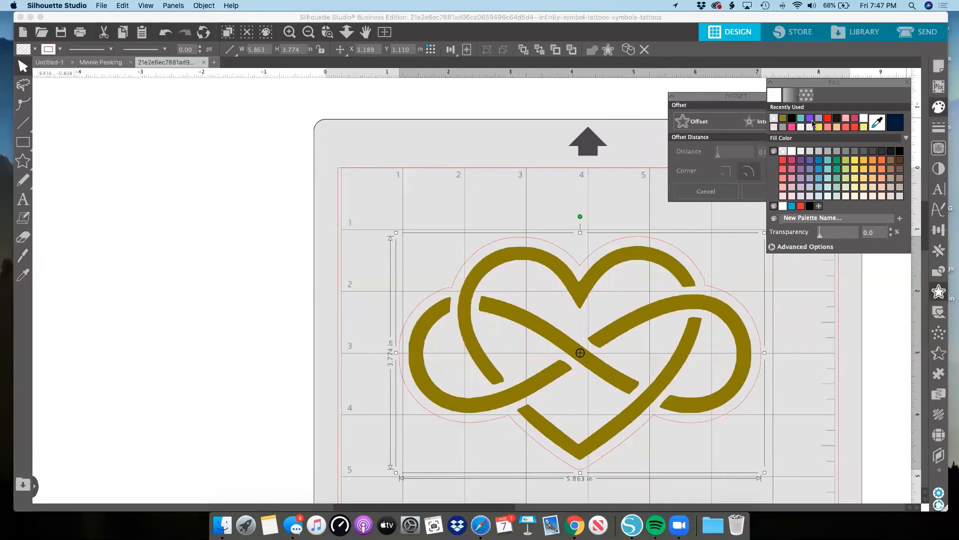
click(818, 127)
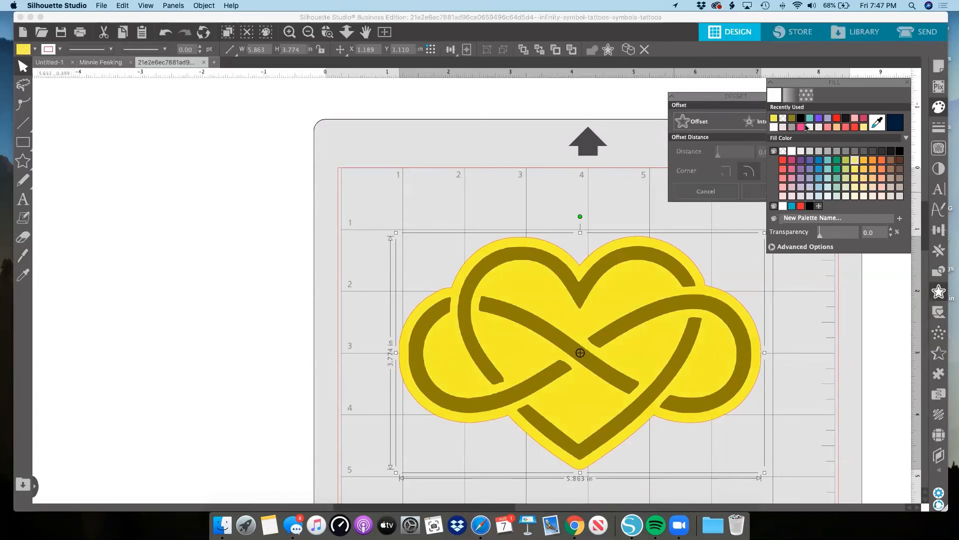
click(774, 128)
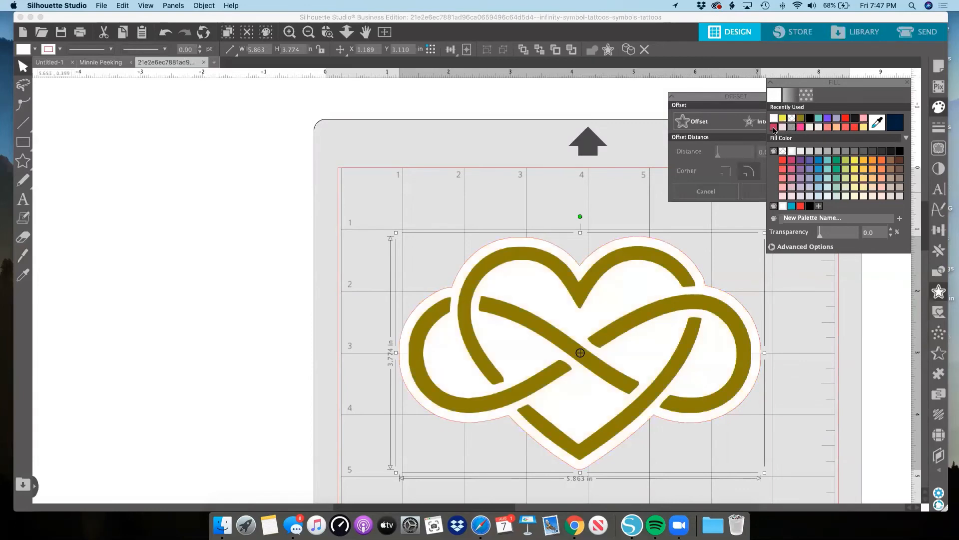
click(792, 120)
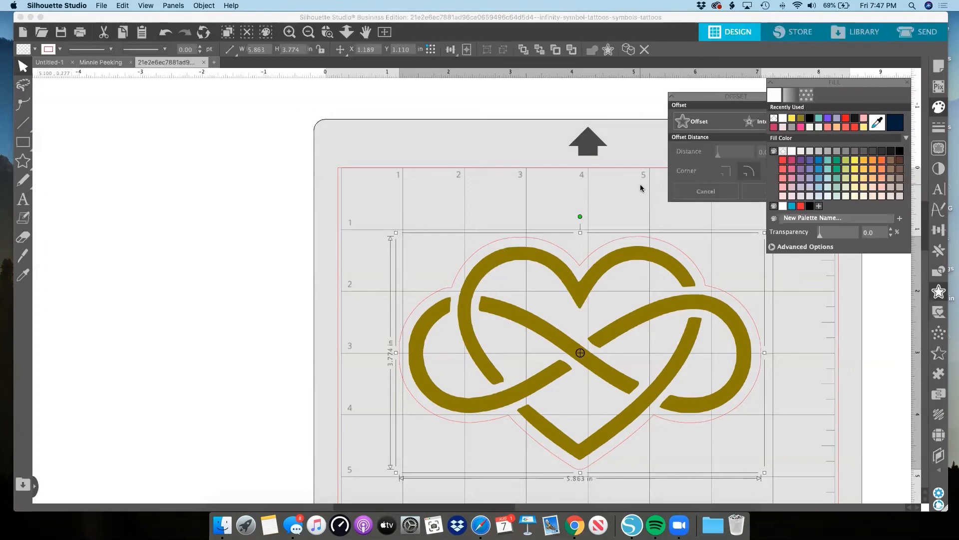
click(606, 187)
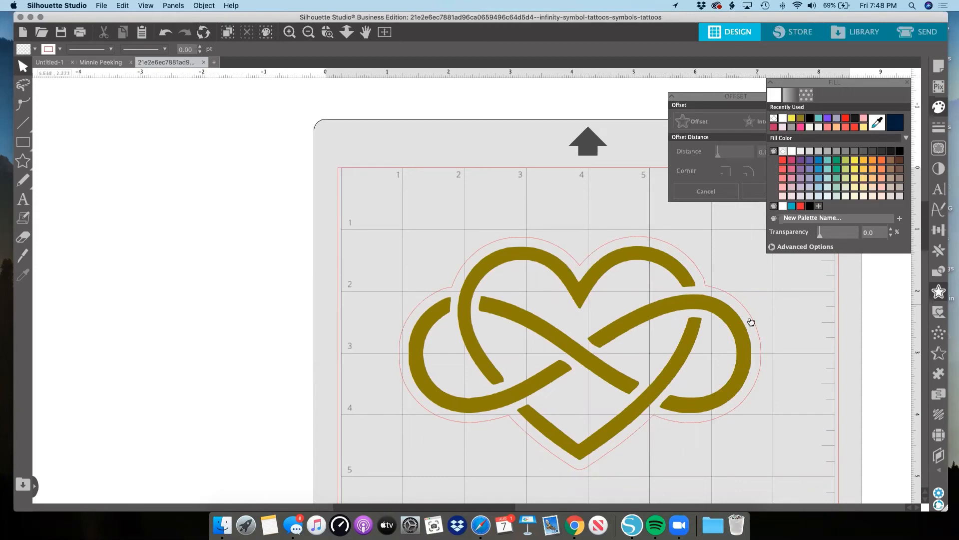
Add two successive outward offsets around the heart's outer outline.
click(709, 285)
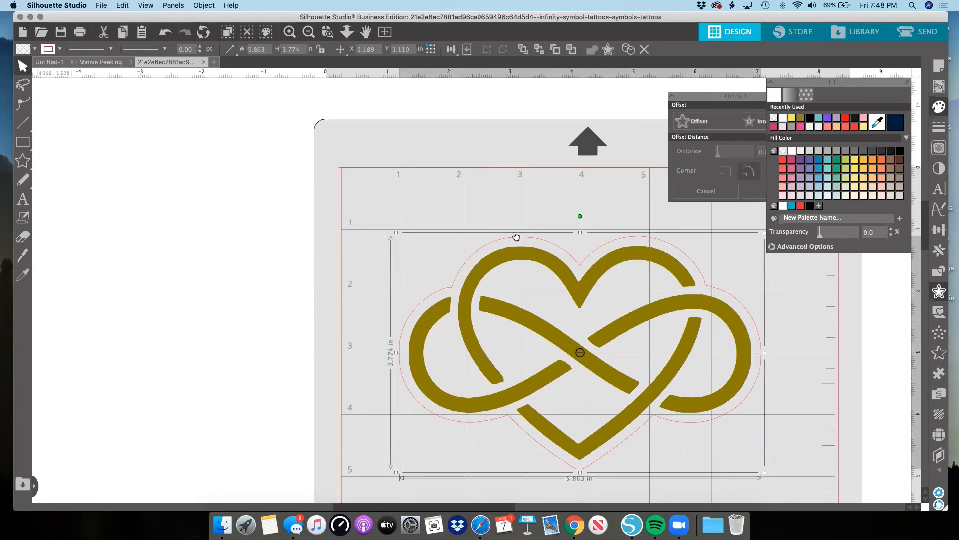
click(610, 51)
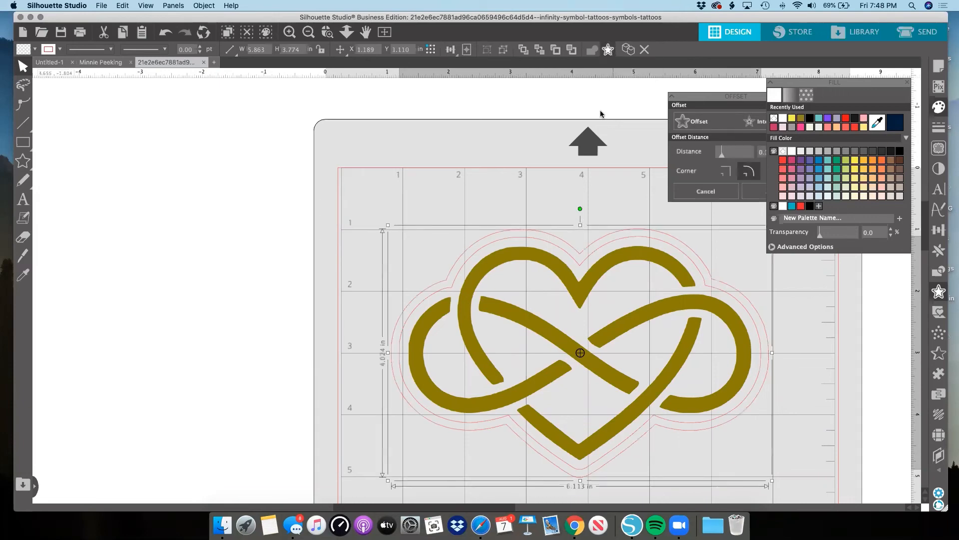
click(609, 50)
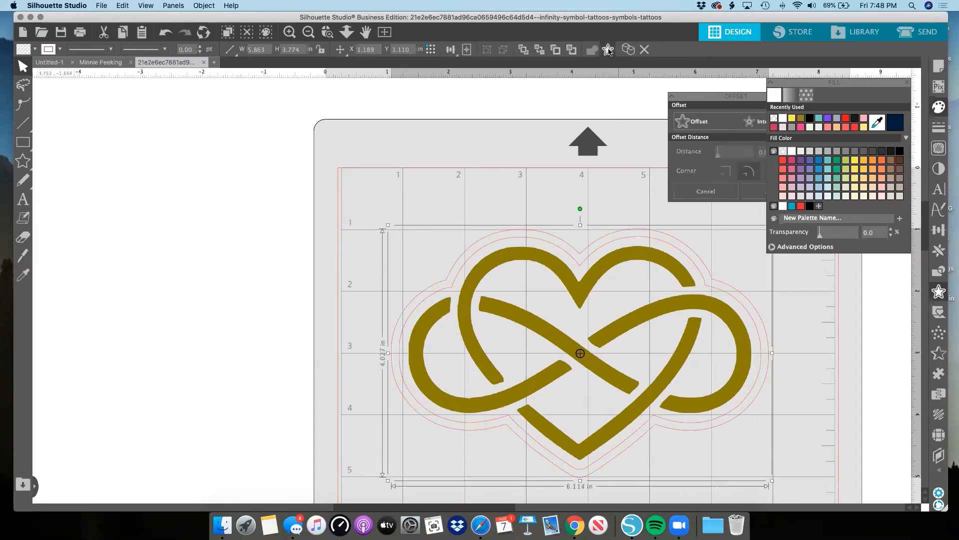
click(648, 214)
Fill the outermost offset shape with purple and the middle offset shape with salmon pink.
click(648, 223)
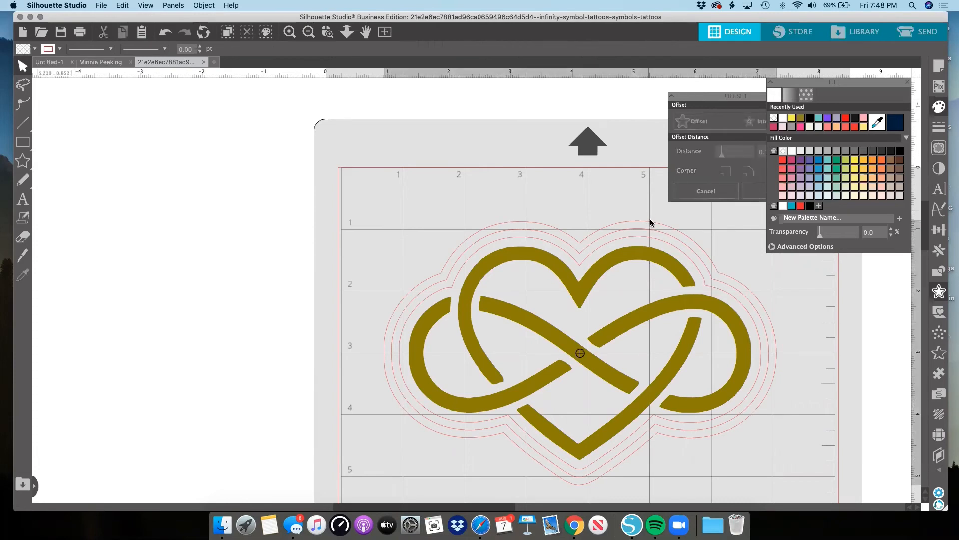
click(827, 119)
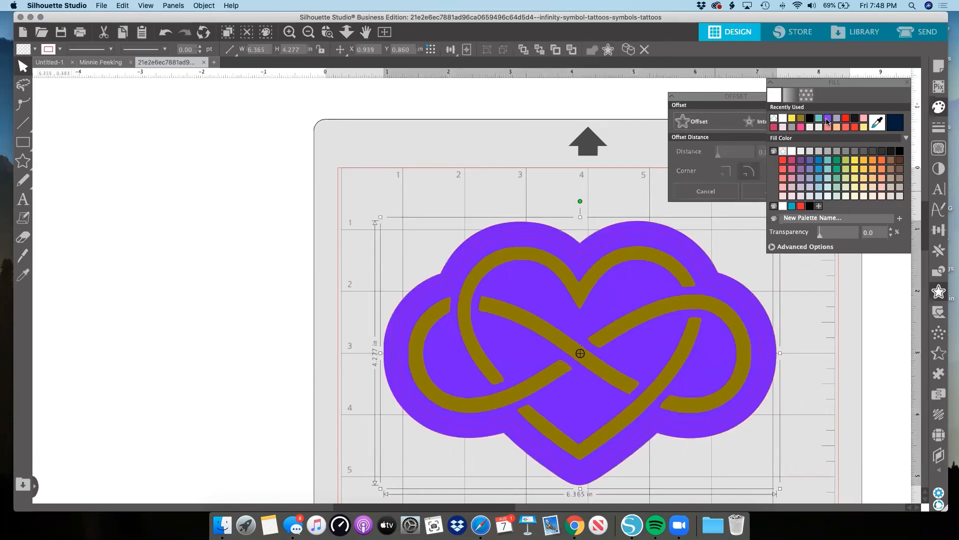
click(686, 251)
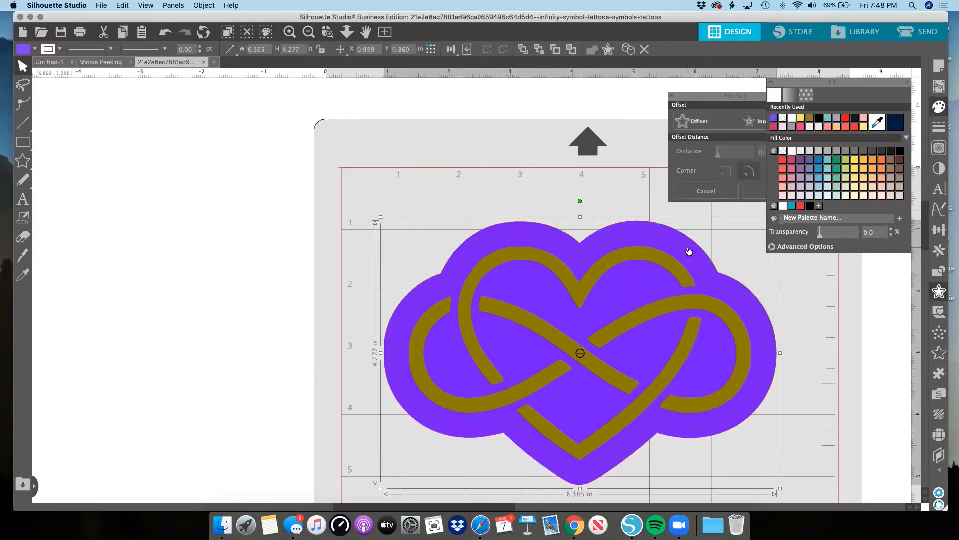
click(690, 251)
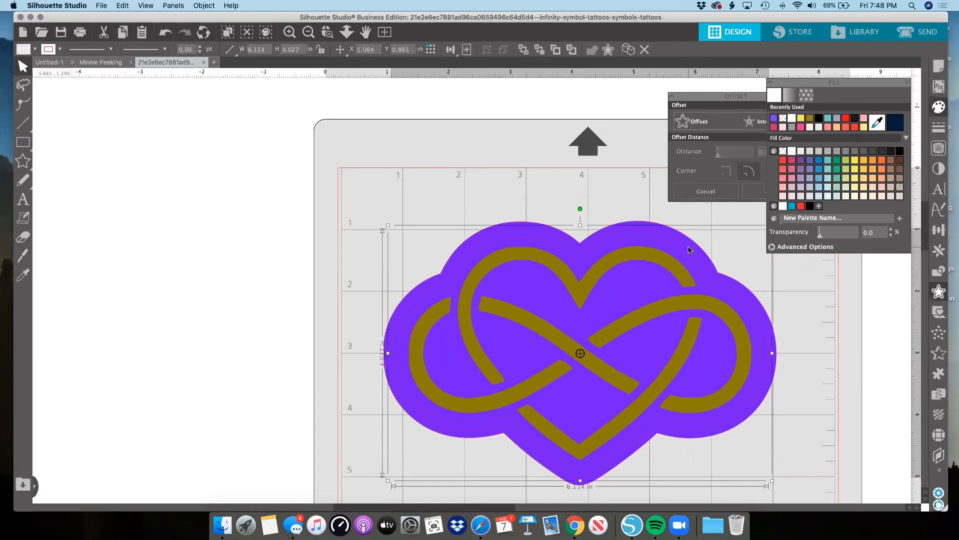
click(828, 127)
Fill the innermost offset shape, directly behind the gold heart, with light gray.
click(712, 291)
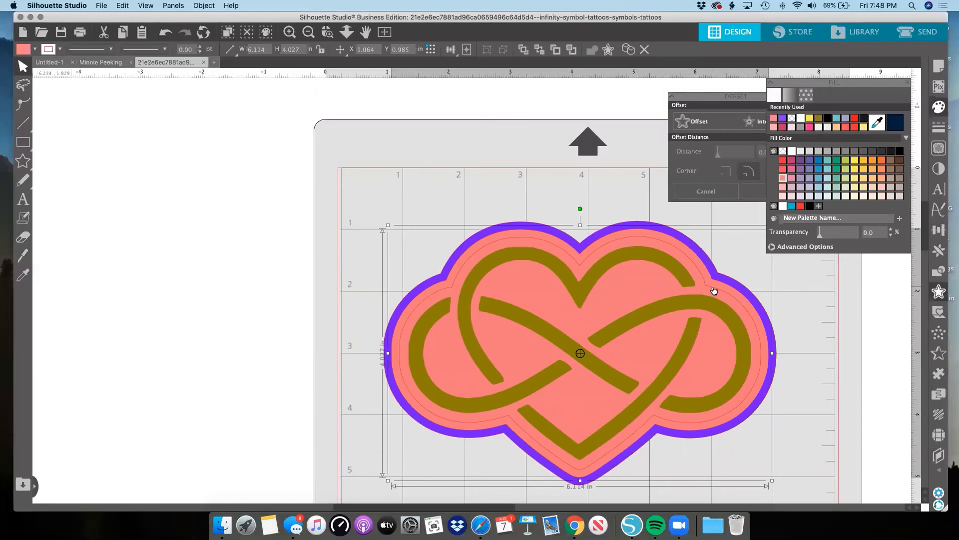
click(713, 289)
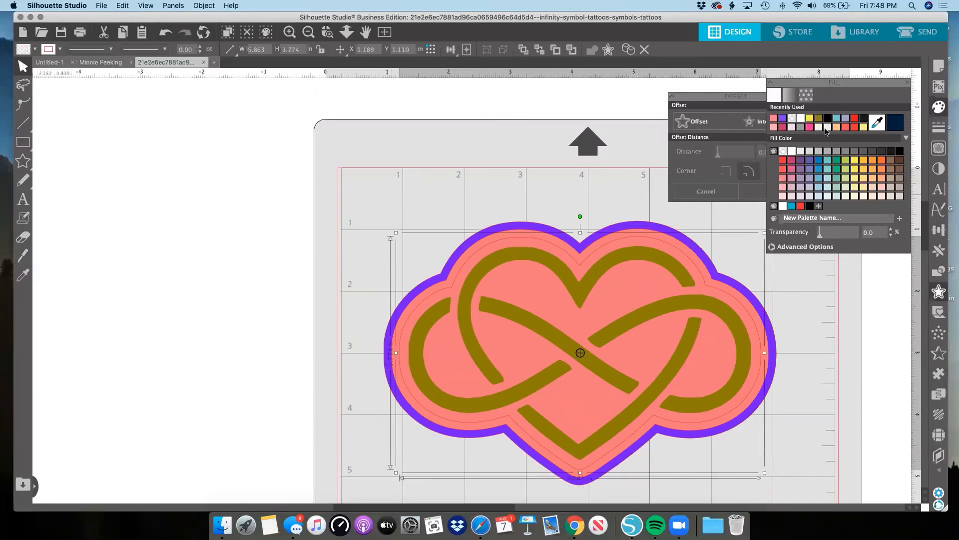
click(826, 128)
click(553, 188)
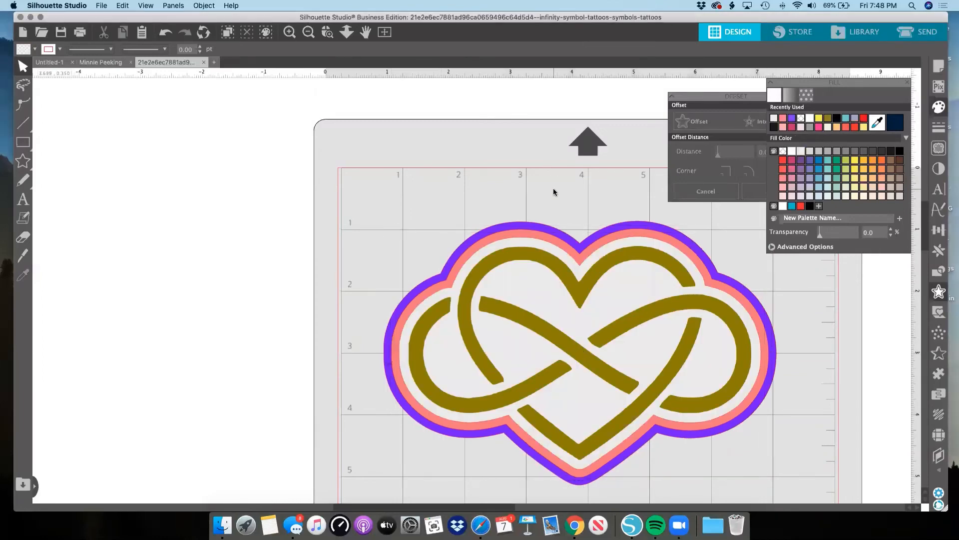
Separate the layers, placing the gold heart and light gray shape right of the mat and the salmon shape below the purple one.
scroll(553, 188, down, 3)
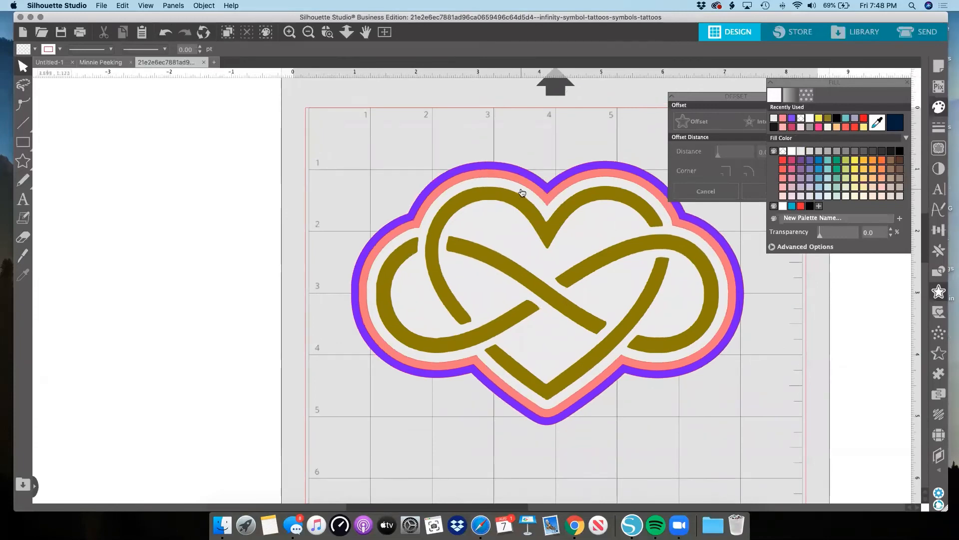
click(306, 33)
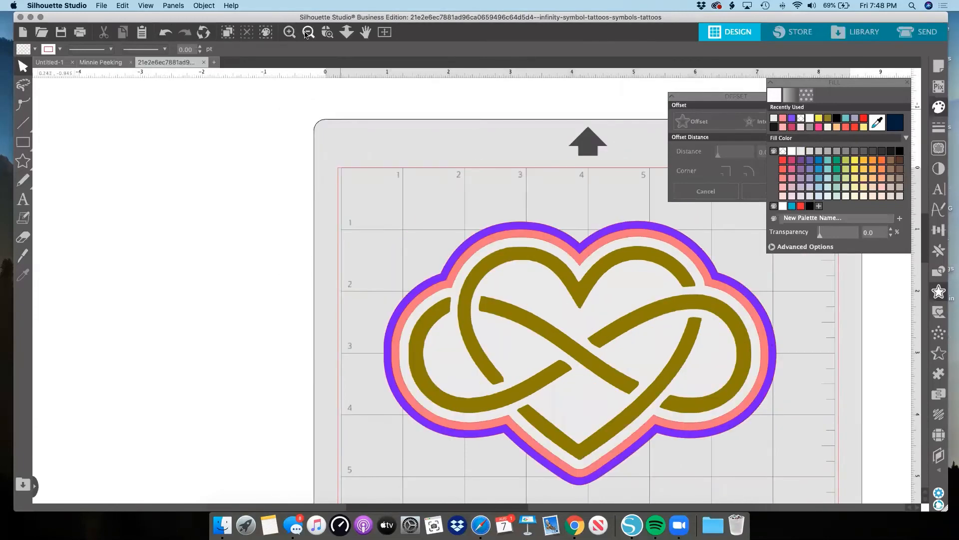
click(308, 32)
click(309, 32)
click(308, 32)
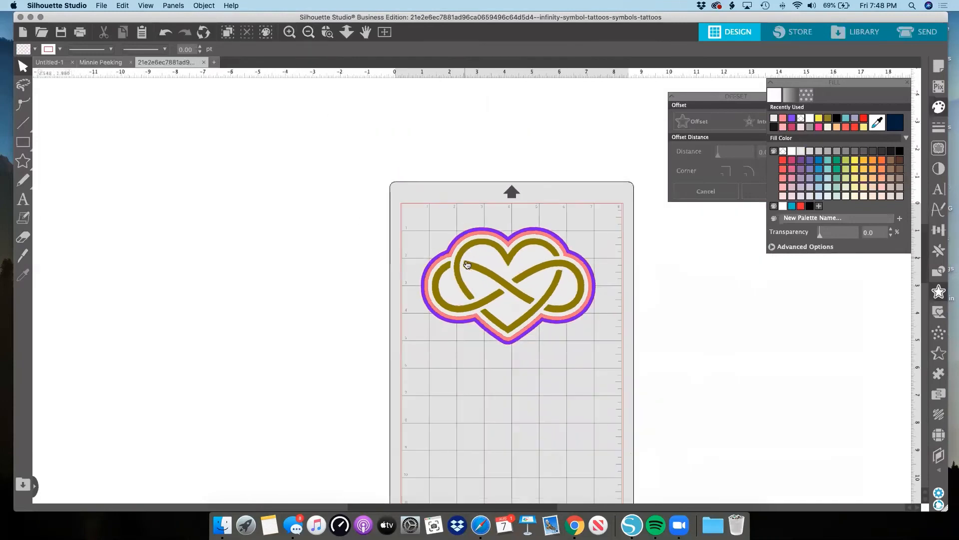
drag(497, 287, 681, 286)
drag(532, 284, 538, 412)
drag(520, 316, 536, 317)
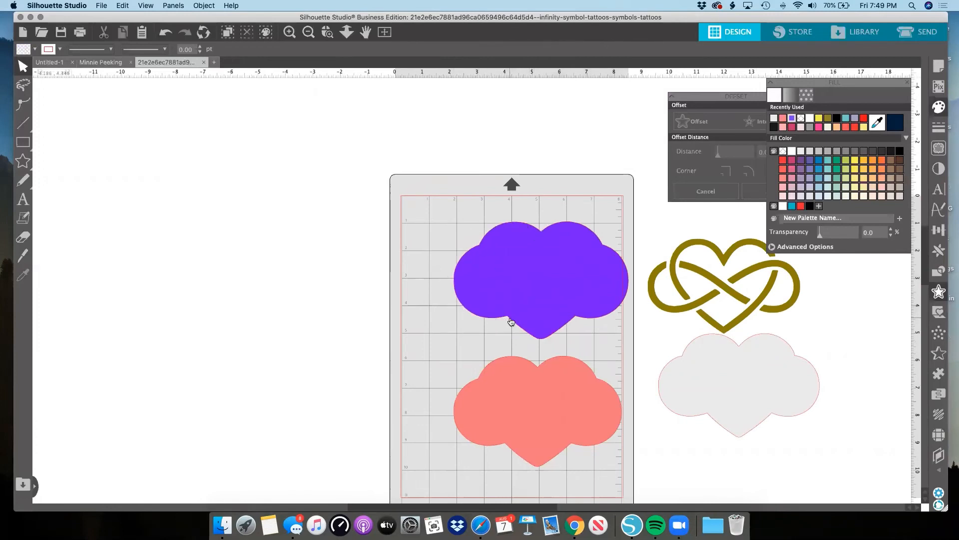
Restack the layers on the purple shape: the salmon shape, the light gray shape and the gold heart on top, all centered.
scroll(510, 321, up, 1)
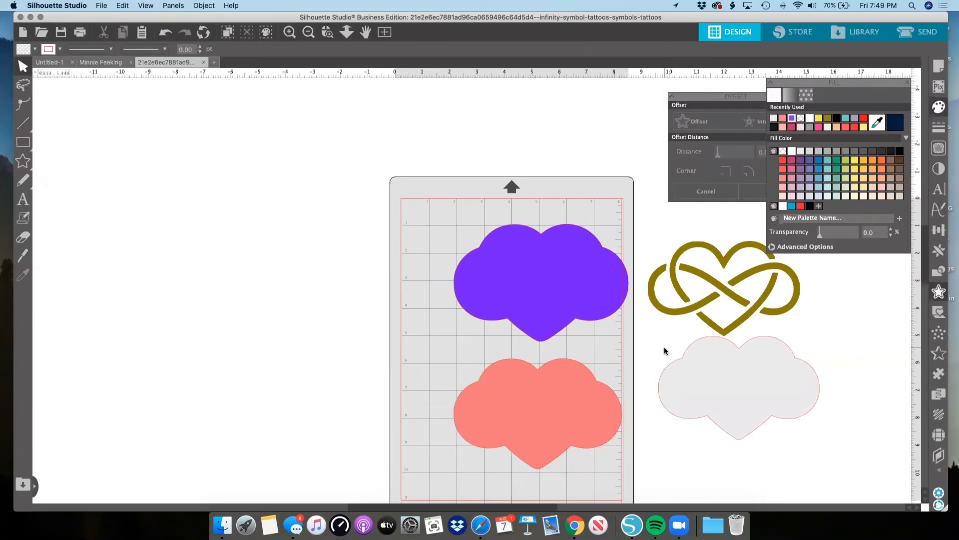
scroll(666, 347, up, 5)
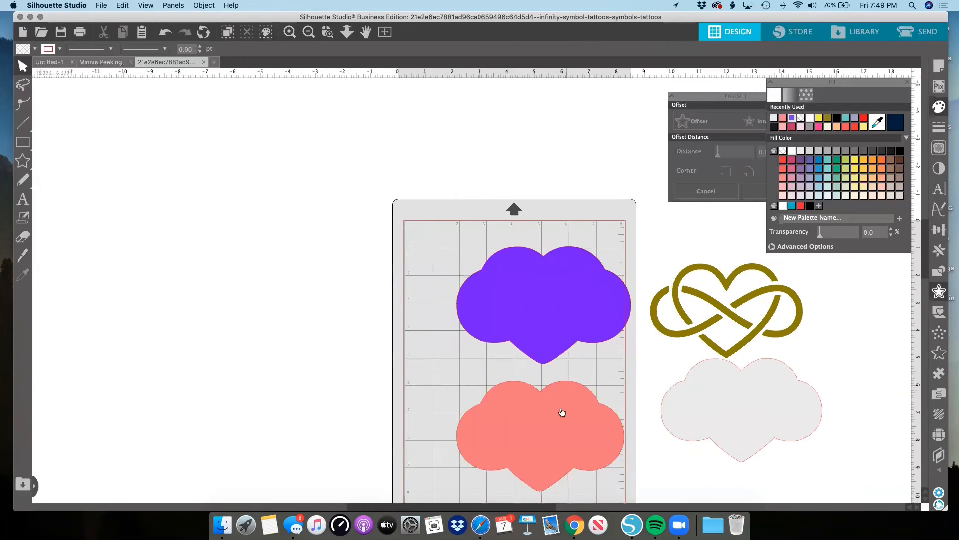
drag(562, 413, 565, 283)
click(706, 403)
drag(707, 403, 510, 296)
click(662, 308)
drag(655, 310, 471, 305)
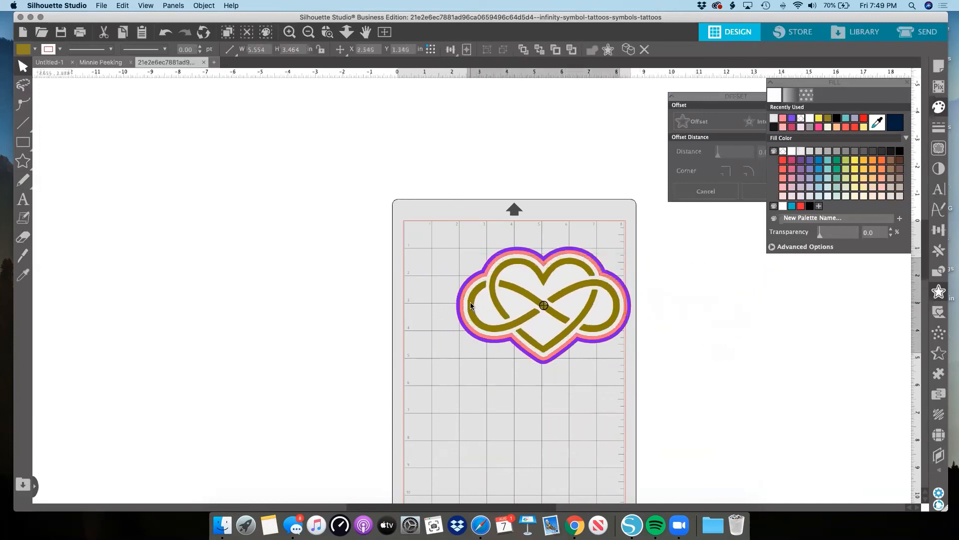
Scale the stacked heart to about 3.52 by 2.37 in, group all its layers and move the group slightly down.
drag(422, 229, 533, 299)
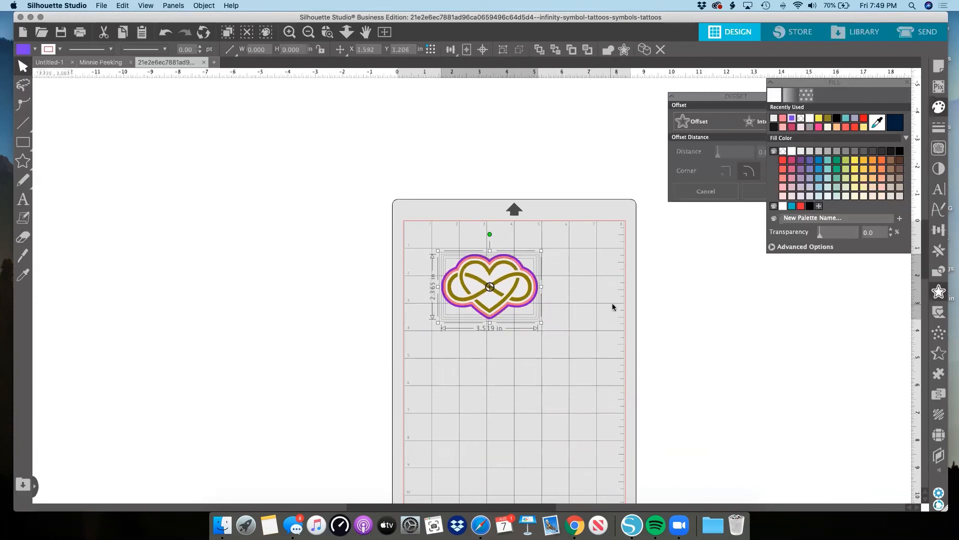
click(613, 304)
drag(416, 338, 546, 247)
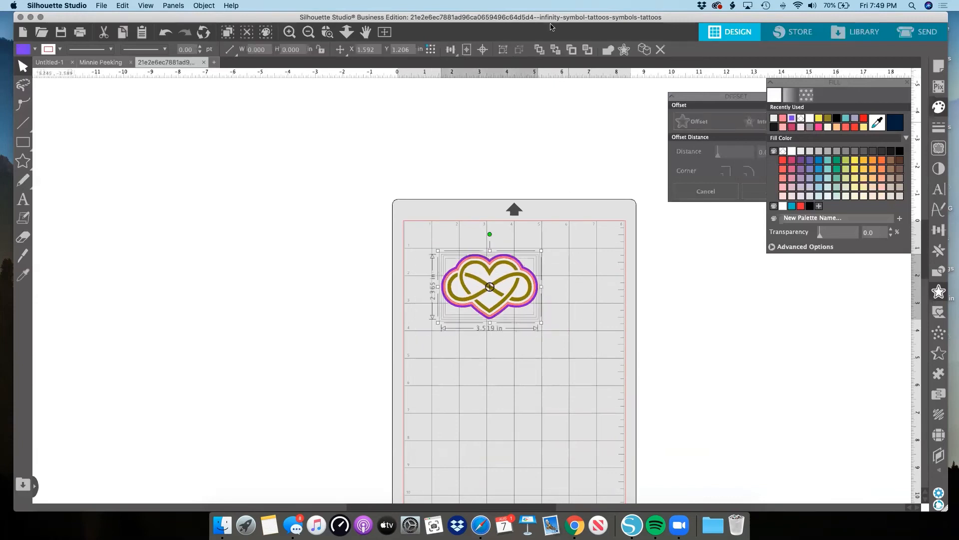
click(504, 50)
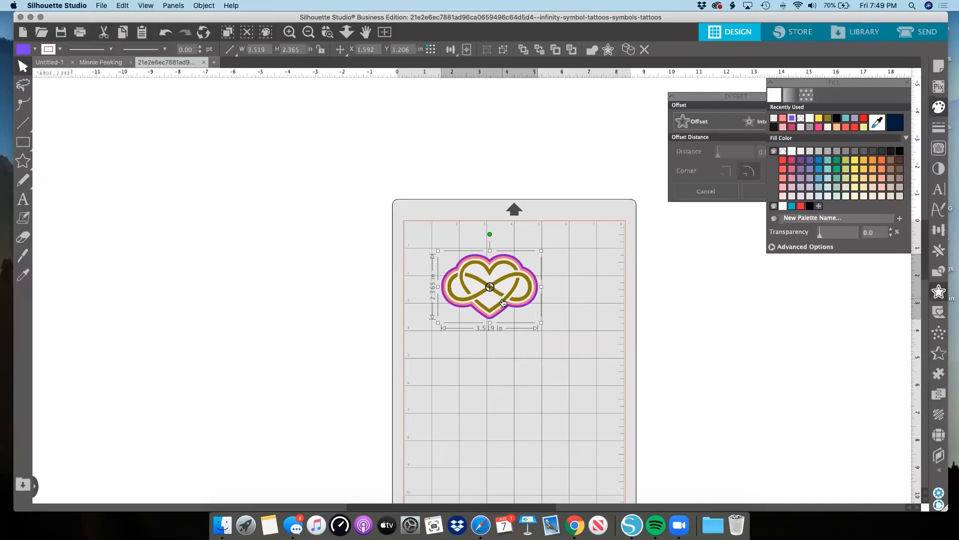
drag(503, 302, 504, 313)
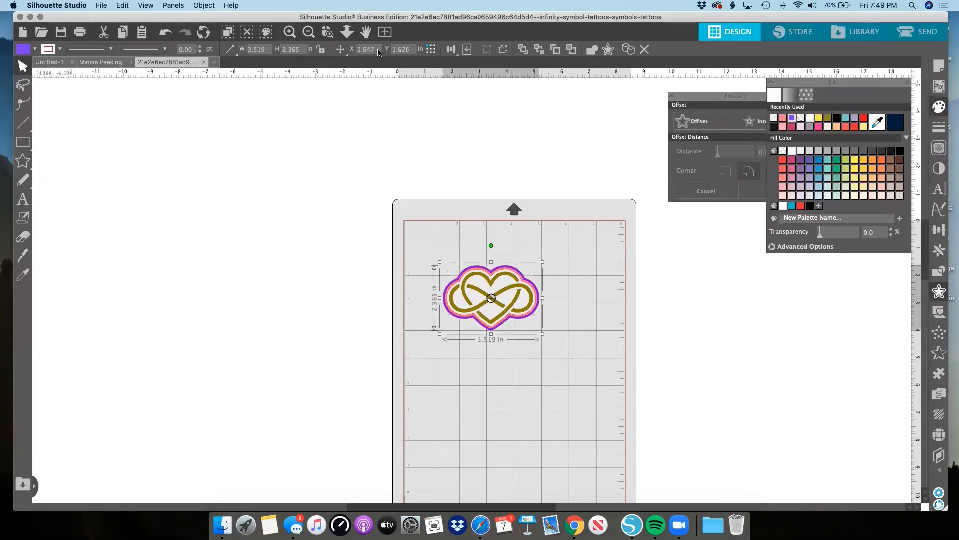
Close the Fill and Offset panels.
click(289, 31)
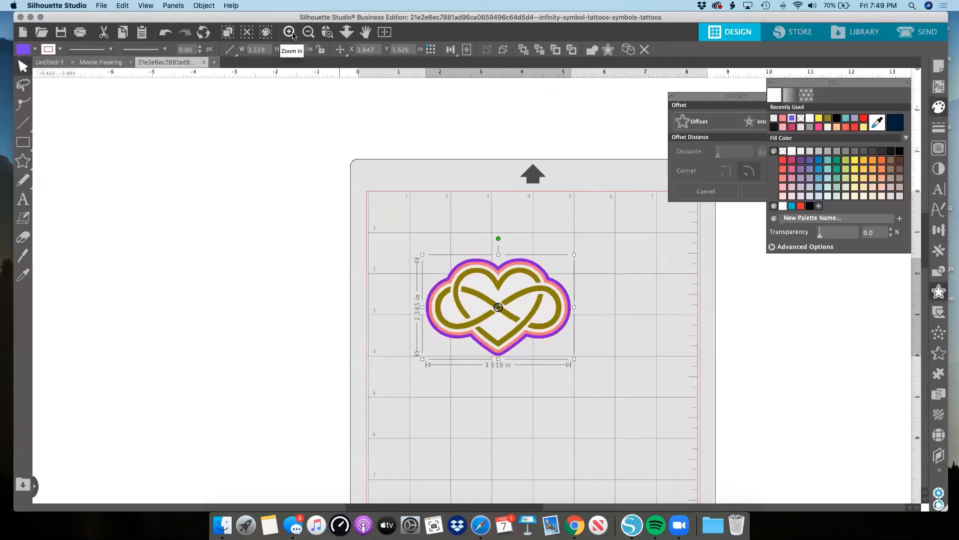
scroll(507, 220, down, 3)
scroll(508, 221, right, 3)
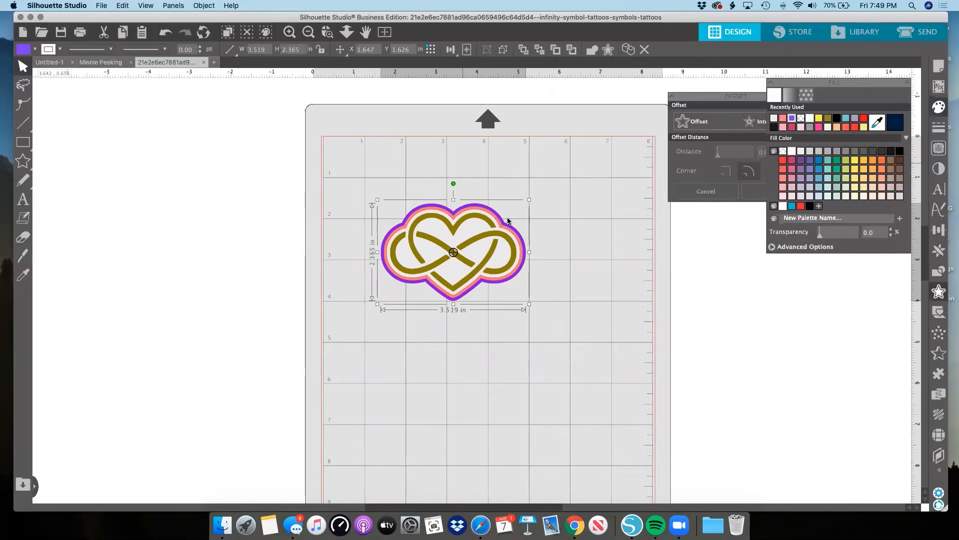
click(907, 83)
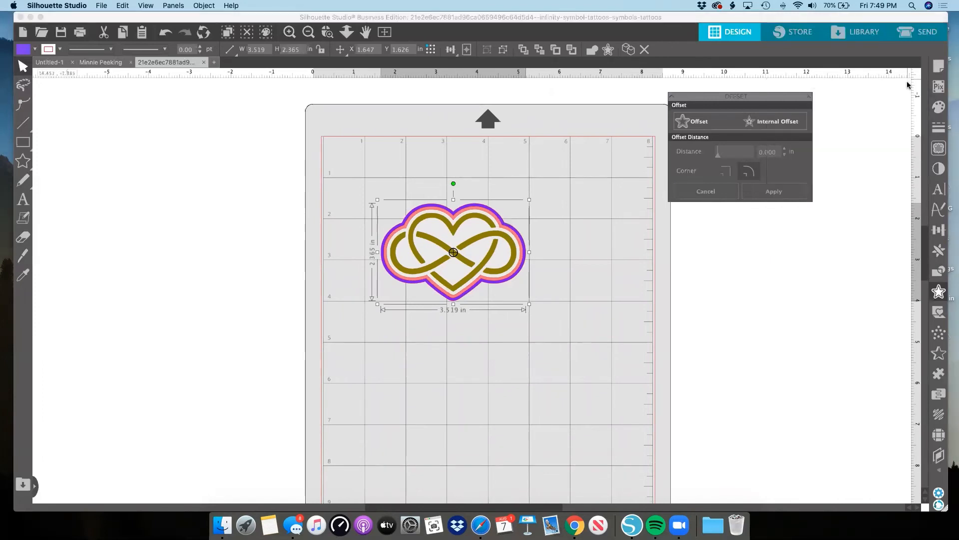
click(810, 96)
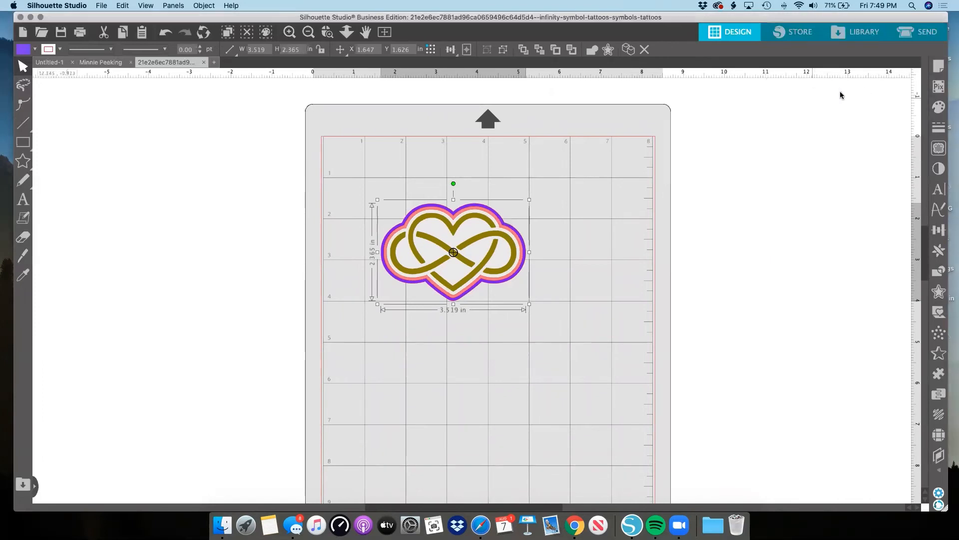
Turn on registration marks in Page Setup, keeping the panel beside the mat.
click(940, 70)
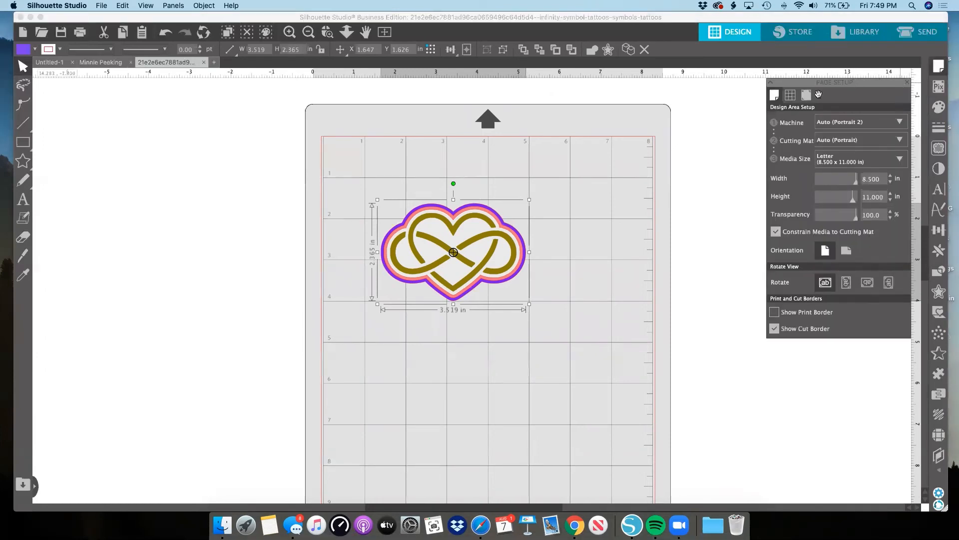
drag(855, 83, 796, 102)
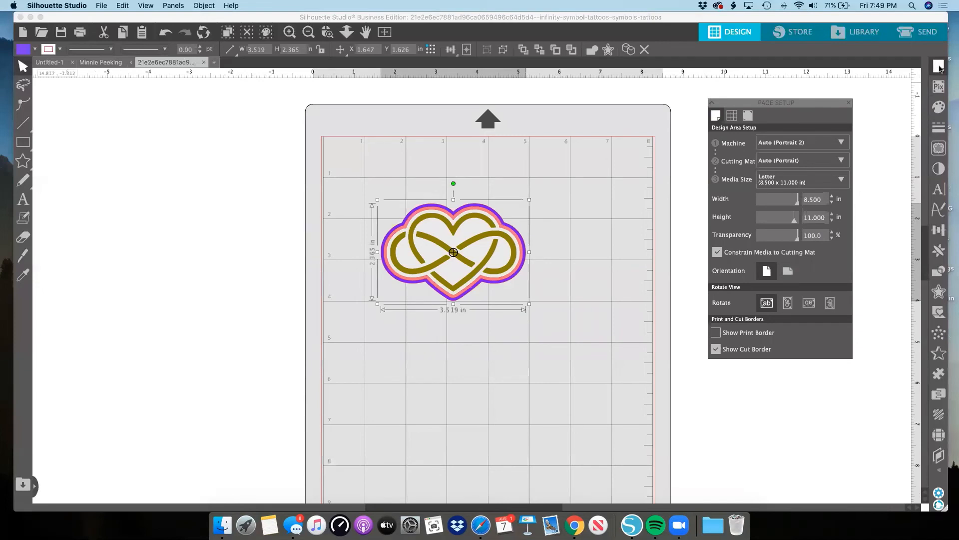
click(746, 115)
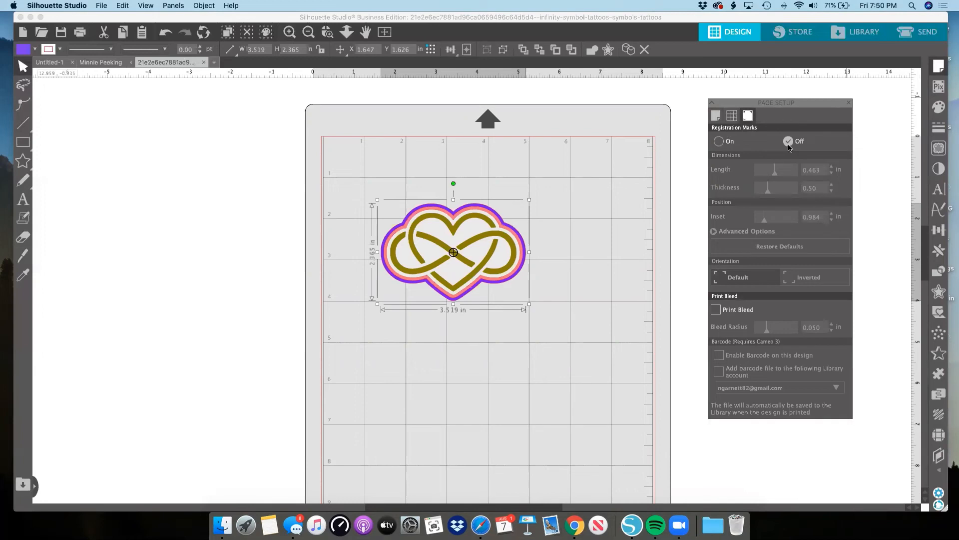
click(720, 142)
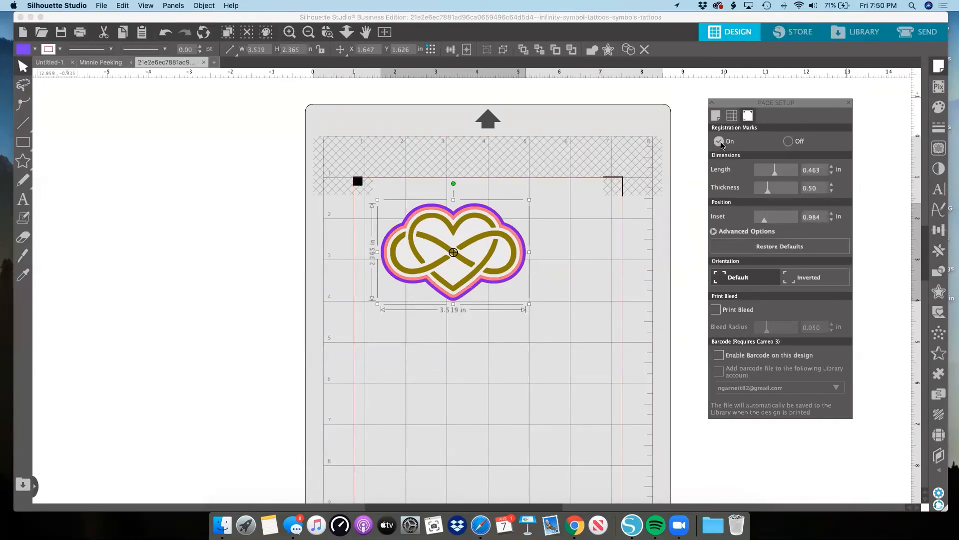
scroll(629, 160, down, 5)
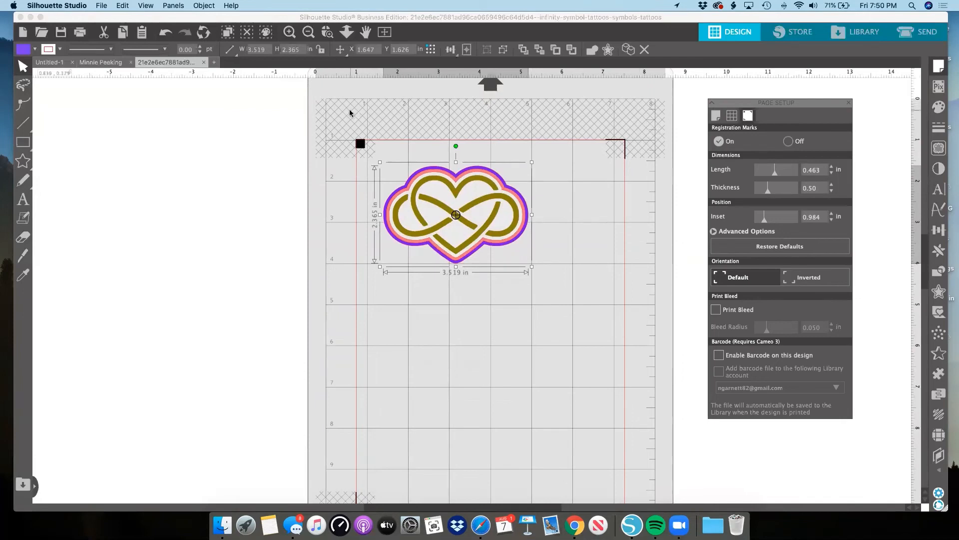
scroll(350, 122, down, 1)
scroll(351, 123, down, 1)
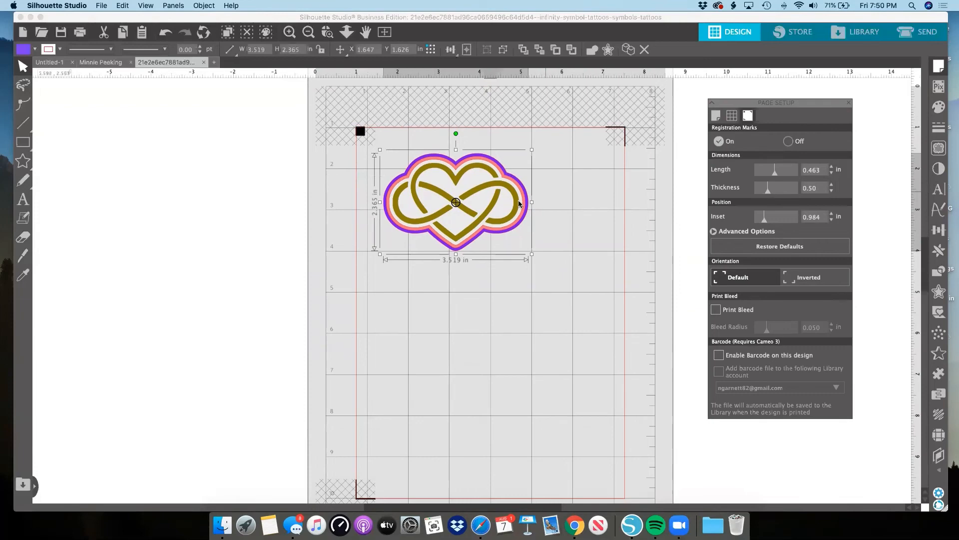
Move the grouped heart over the hatched area along the page's upper edge, and over the lower-left registration mark.
drag(517, 202, 574, 136)
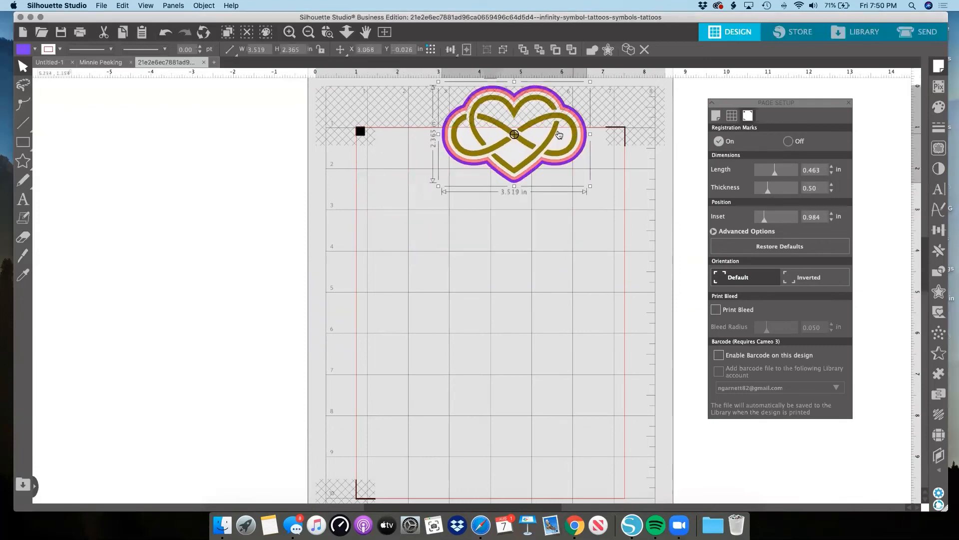
drag(508, 181, 375, 515)
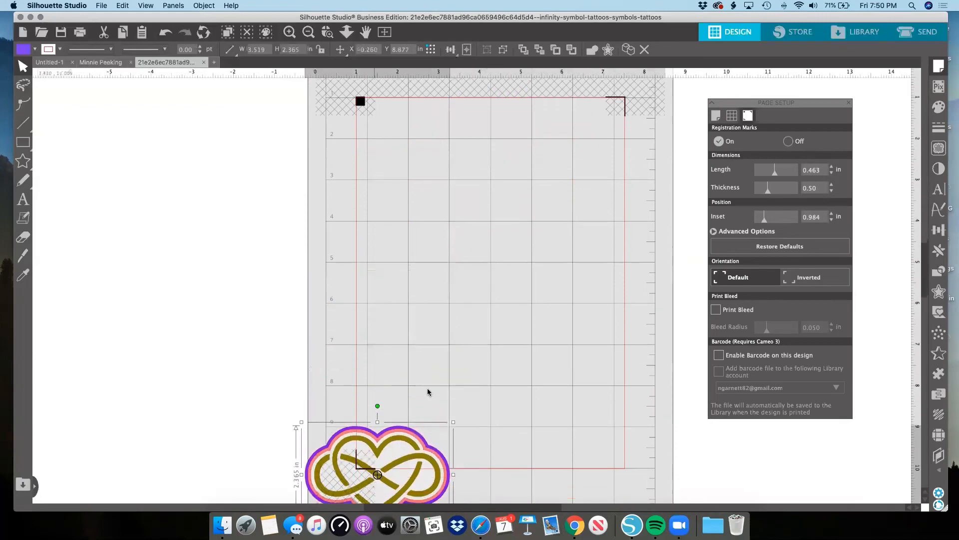
scroll(431, 388, down, 3)
scroll(347, 409, left, 1)
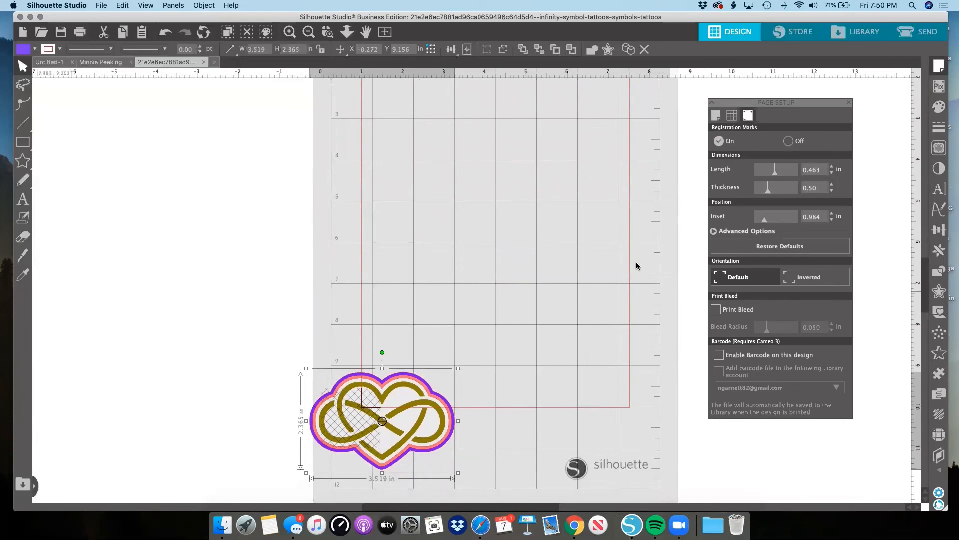
Show the print border in Page Setup and move the heart group back inside the cut border, clear of the lower-left mark.
click(721, 119)
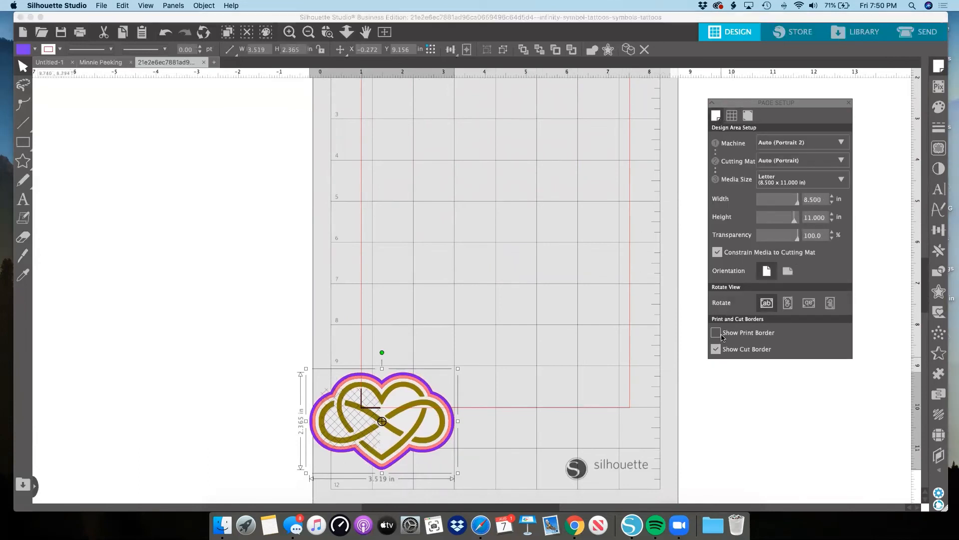
click(718, 333)
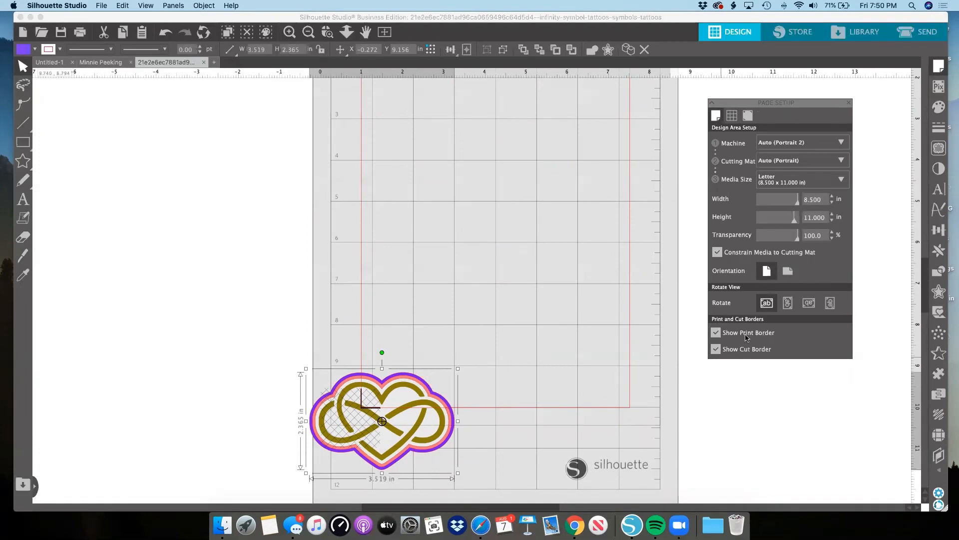
click(718, 335)
click(718, 335)
drag(449, 389, 528, 319)
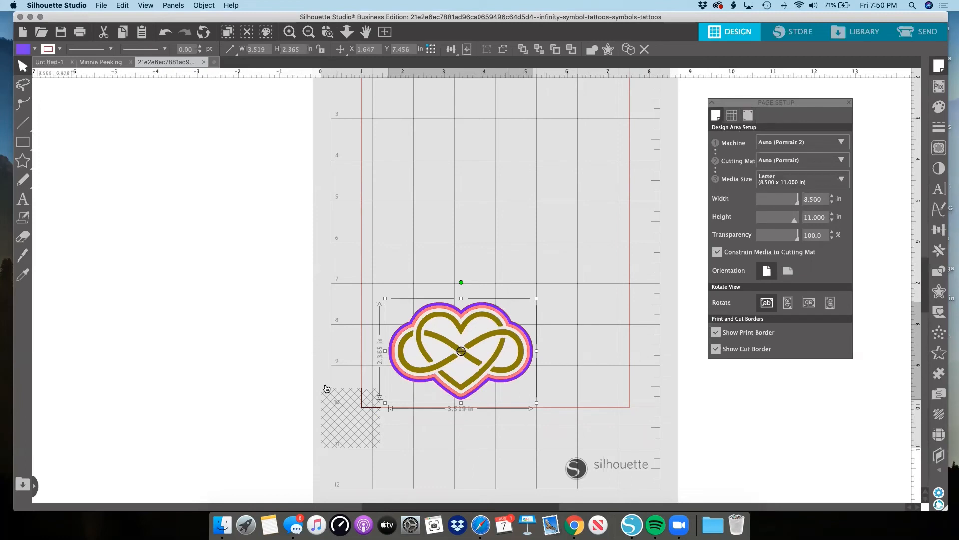
scroll(368, 175, up, 2)
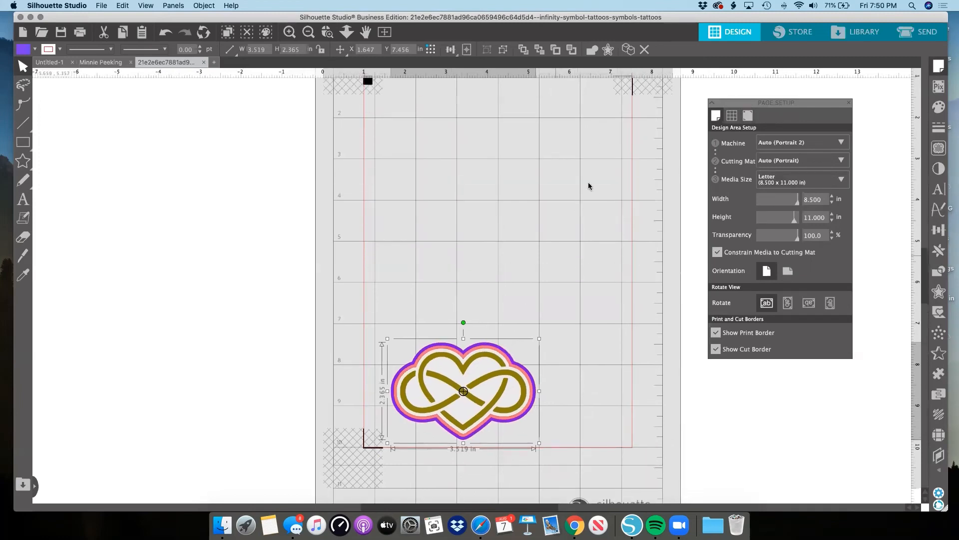
scroll(589, 185, up, 1)
click(308, 32)
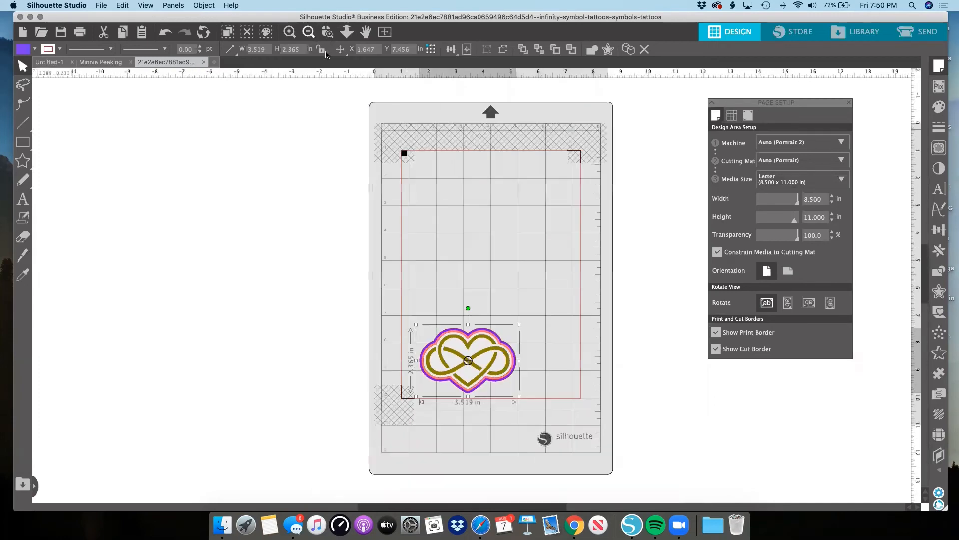
Set the left, top and right insets of the registration marks to 0.394 in using the advanced options.
click(747, 116)
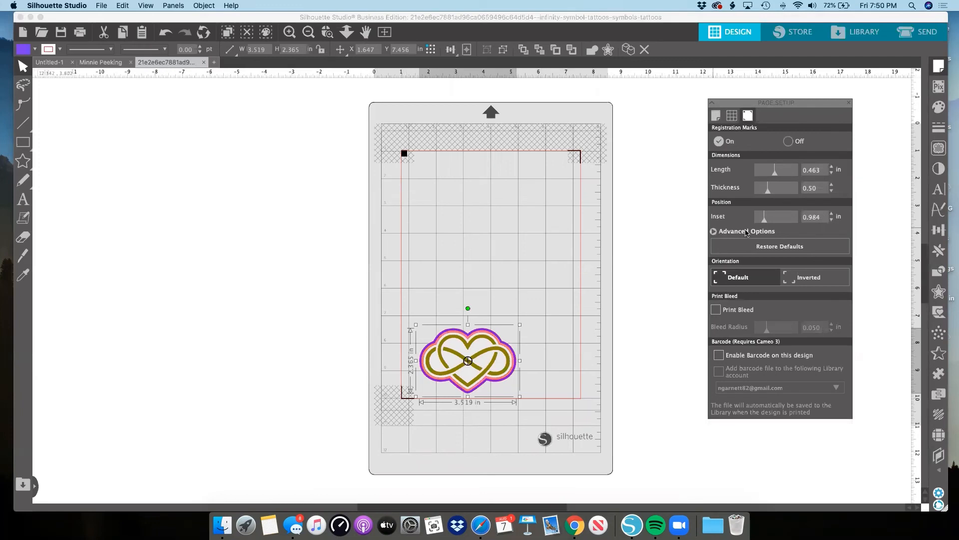
click(746, 232)
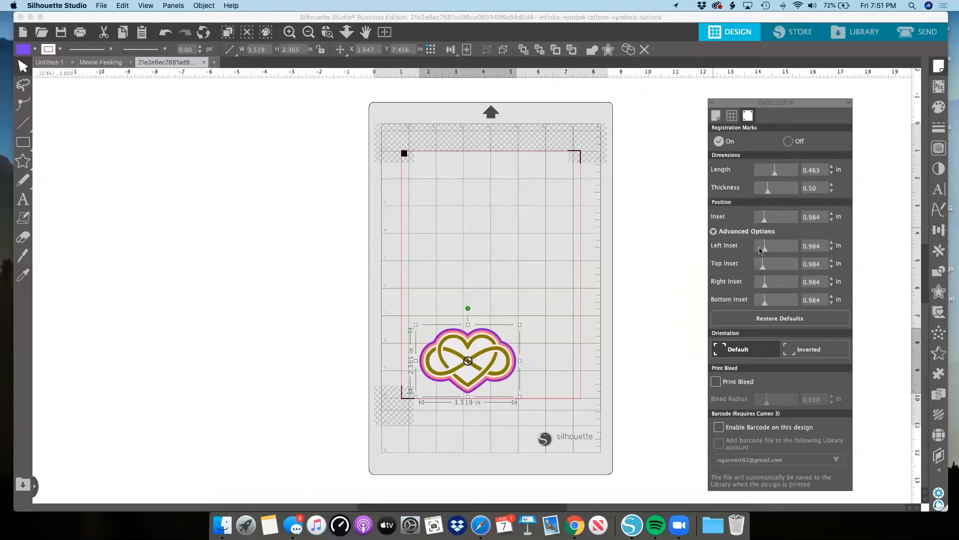
drag(758, 250, 746, 253)
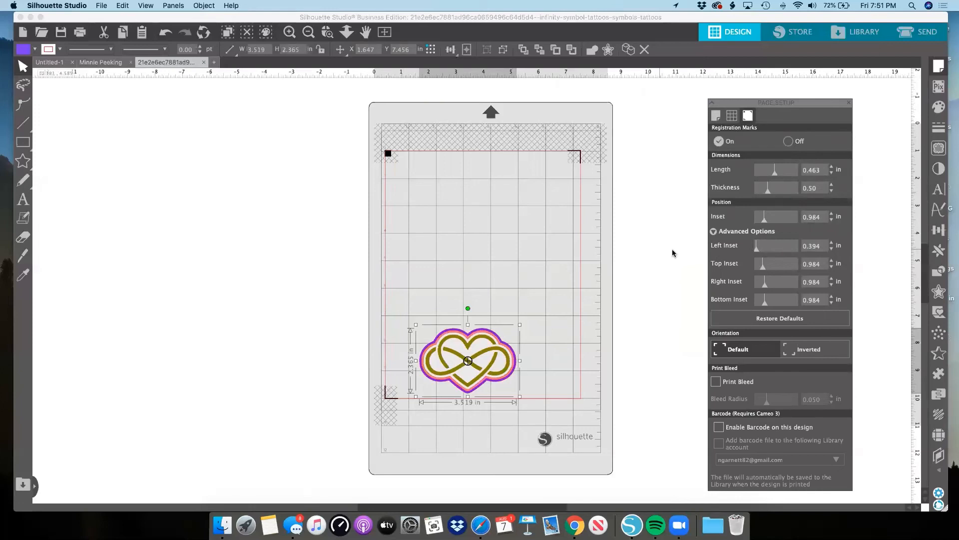
drag(760, 268, 748, 290)
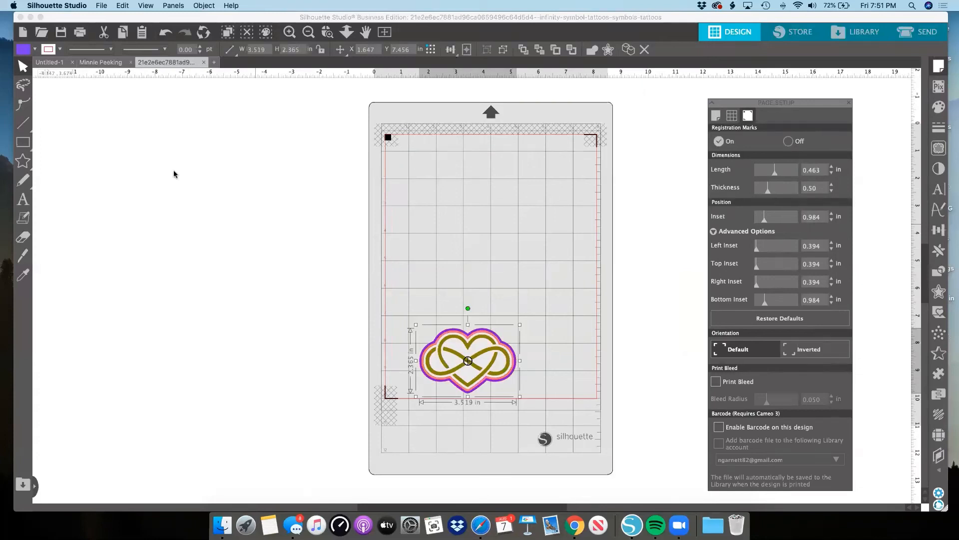
Scale the heart group to about 3.13 by 2.11 in near the page's upper left and duplicate it, keeping only the copy beside it.
drag(478, 344, 467, 186)
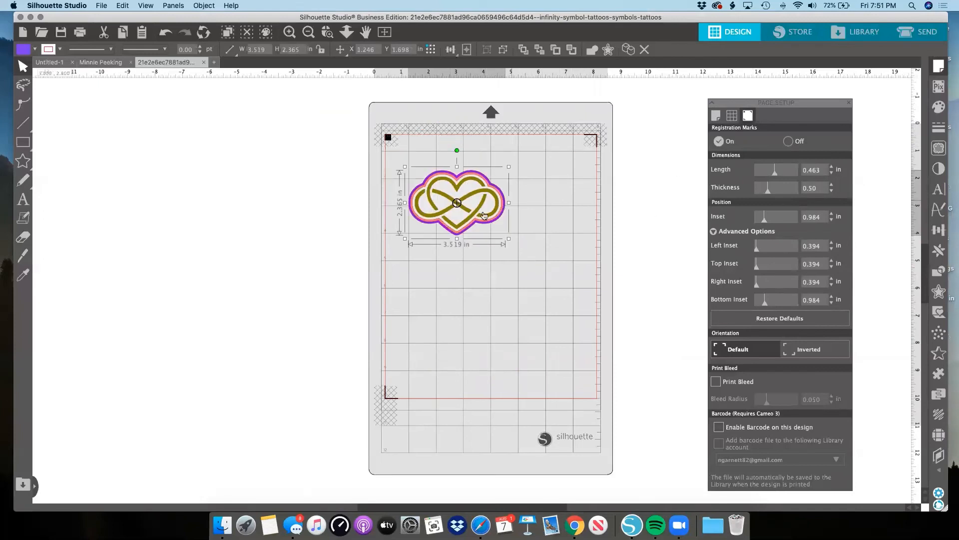
drag(507, 167, 455, 247)
click(631, 53)
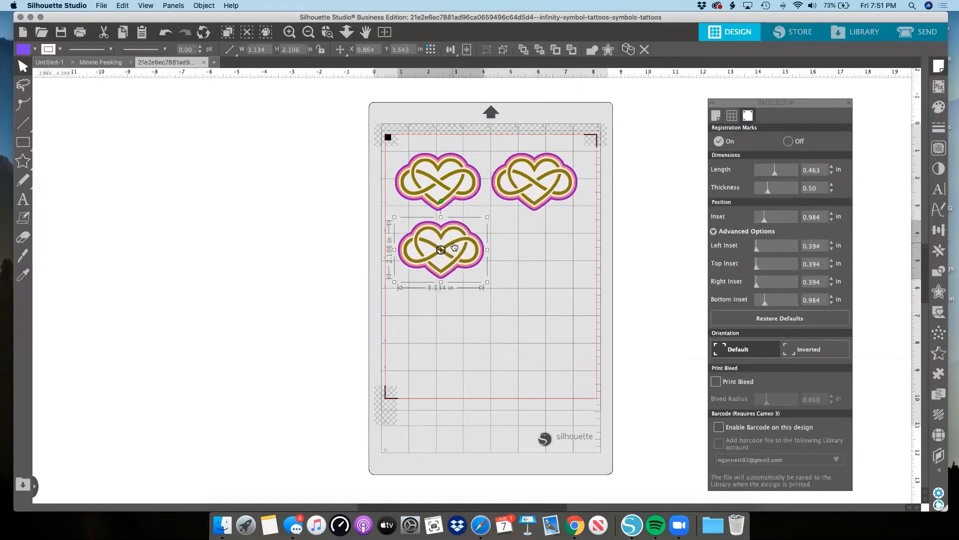
key(Delete)
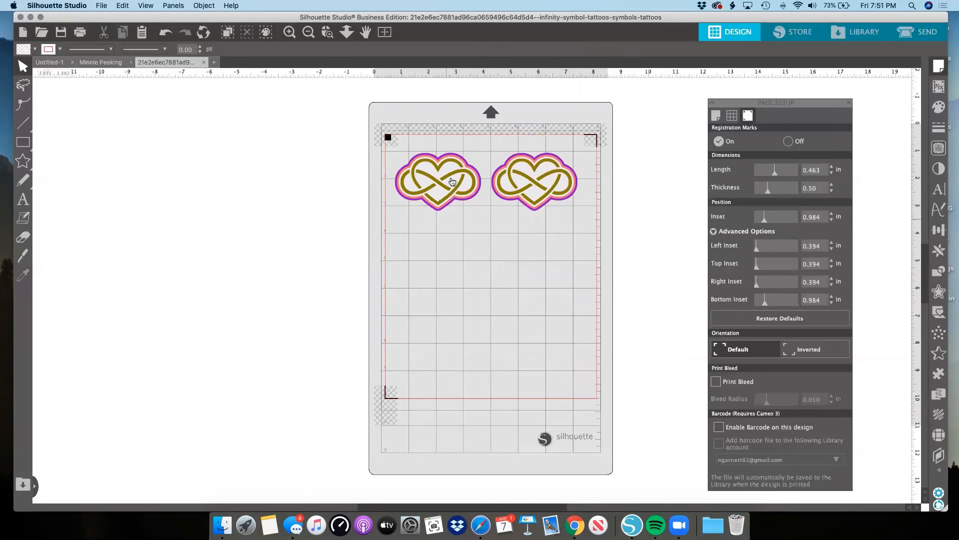
Select both hearts and shift them slightly up and right between the two upper registration marks.
click(526, 175)
drag(414, 228, 530, 179)
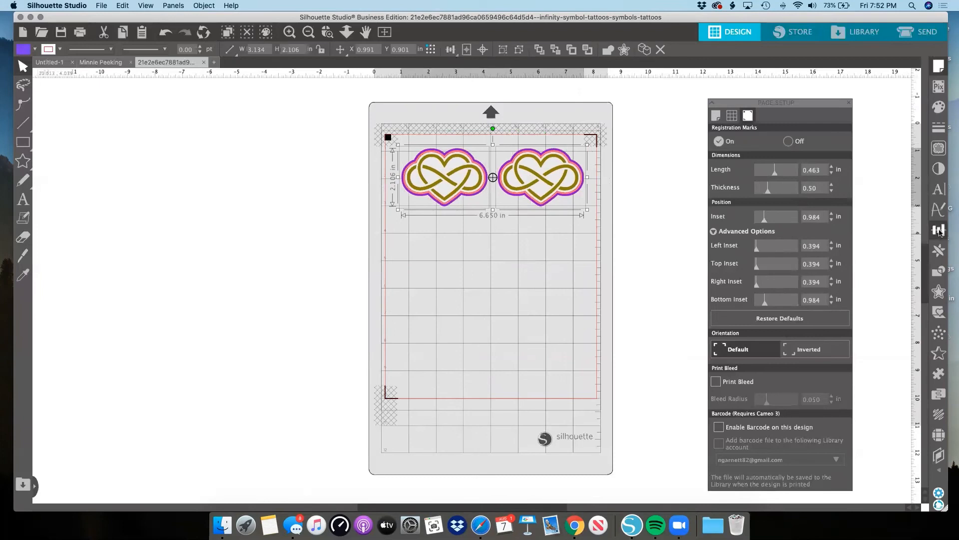
click(938, 230)
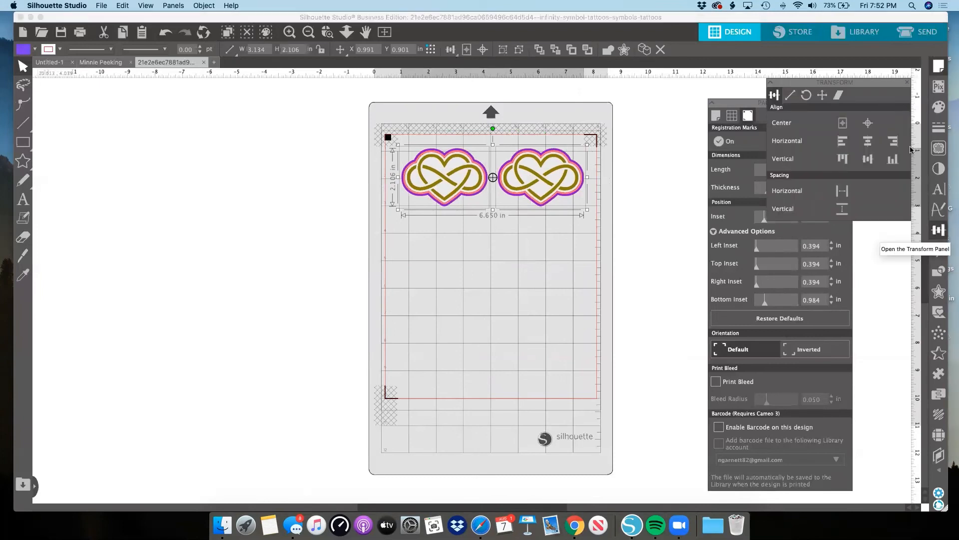
click(908, 82)
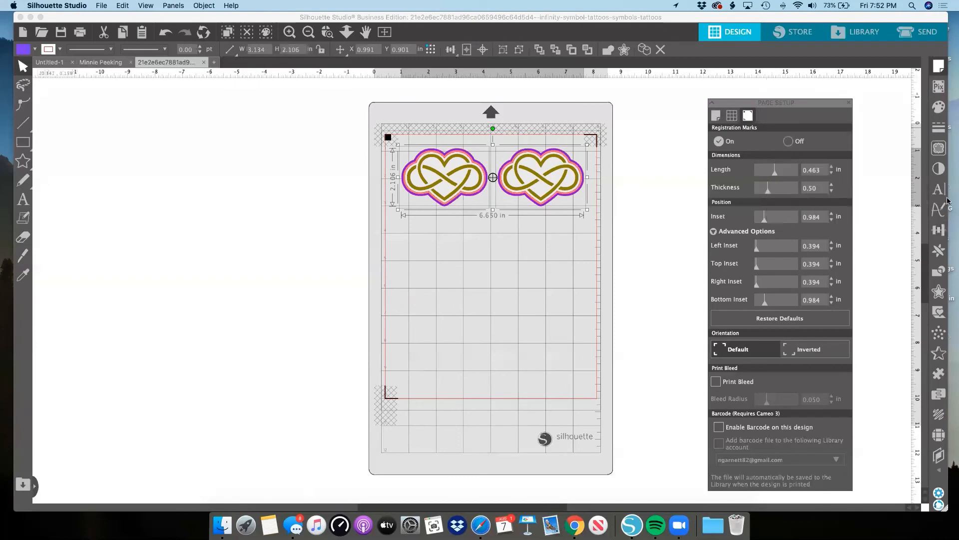
Show the Replicate options in place of Page Setup and scale the two selected hearts together to about 4.43 by 1.40 in.
click(940, 248)
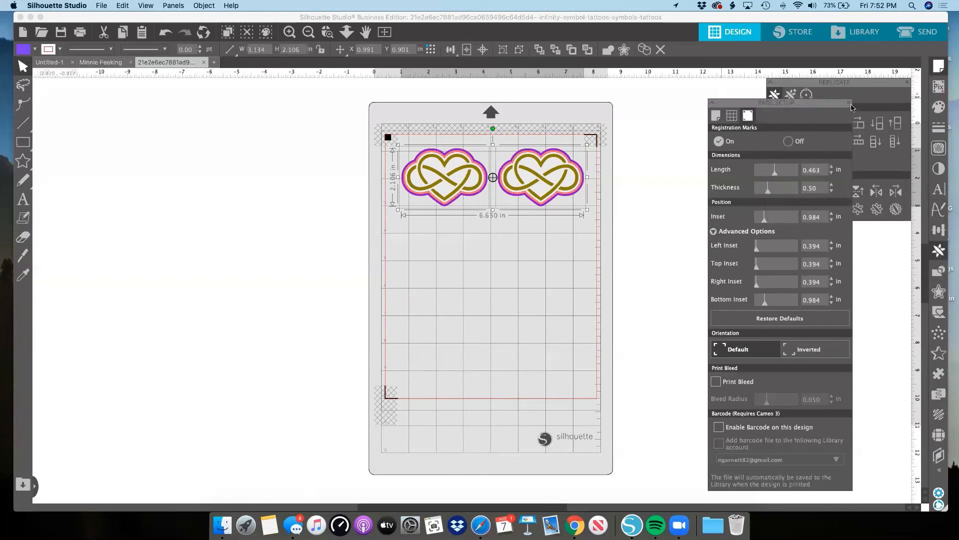
click(850, 102)
drag(849, 85, 762, 106)
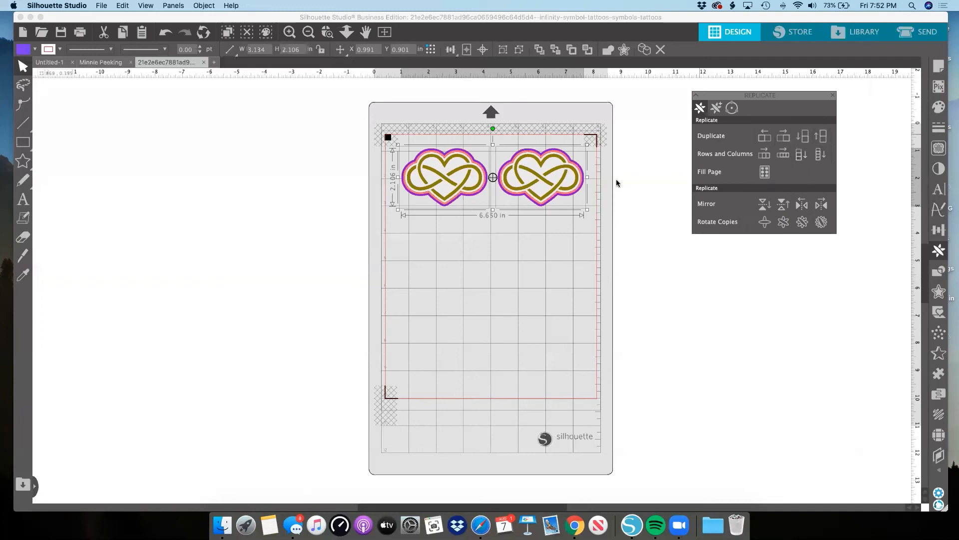
drag(588, 211, 546, 166)
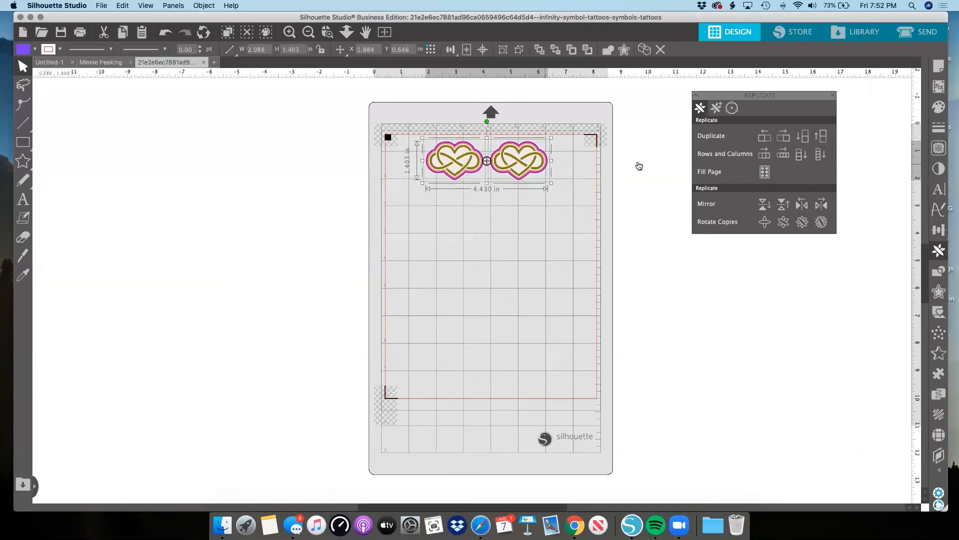
Replicate the heart pair down the page as a column of four, and duplicate it below twice more to make six rows.
click(822, 155)
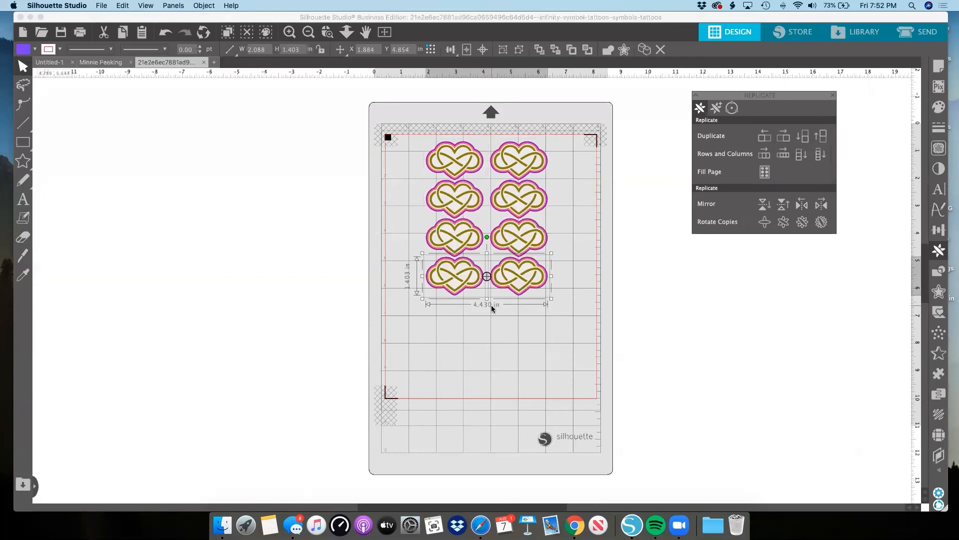
click(803, 137)
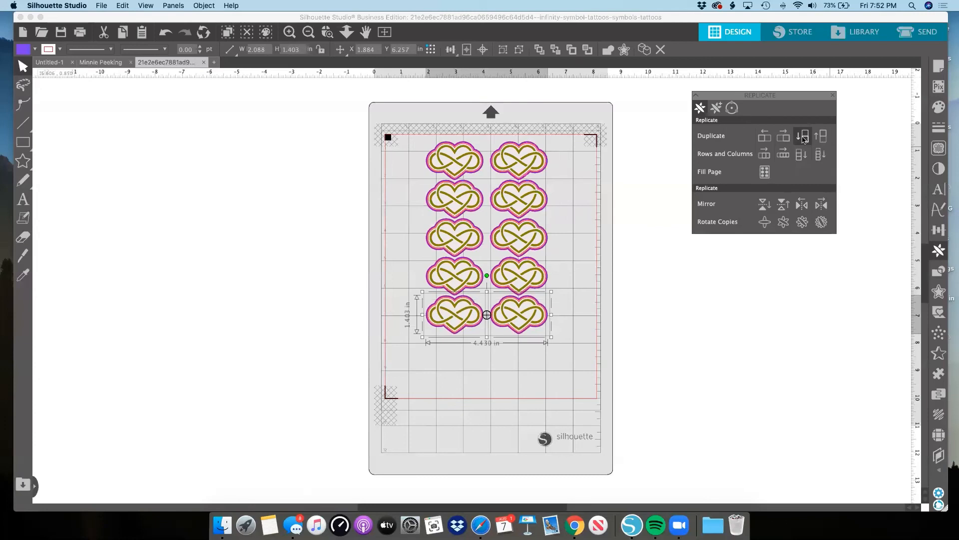
click(803, 137)
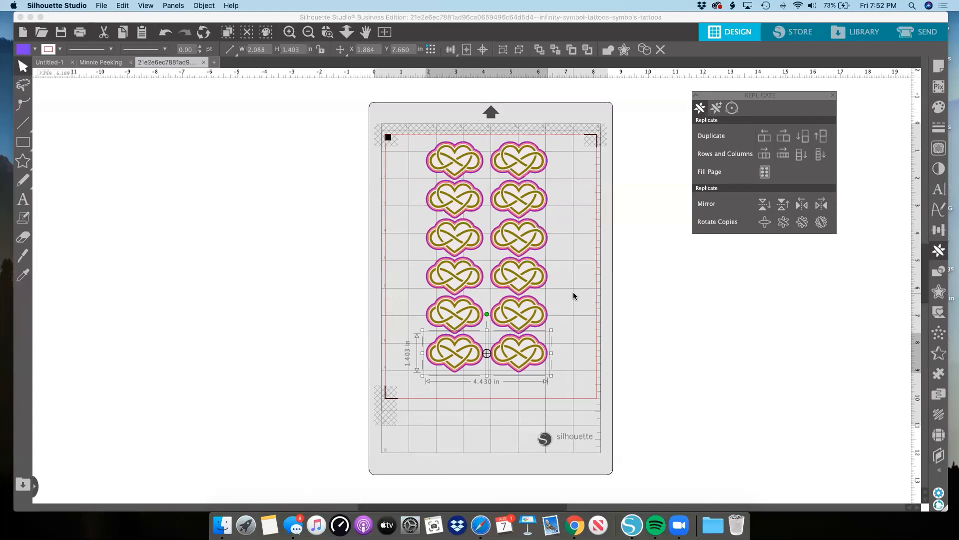
Delete the five lower rows of hearts, keeping only the uppermost pair.
click(420, 412)
drag(556, 225, 568, 196)
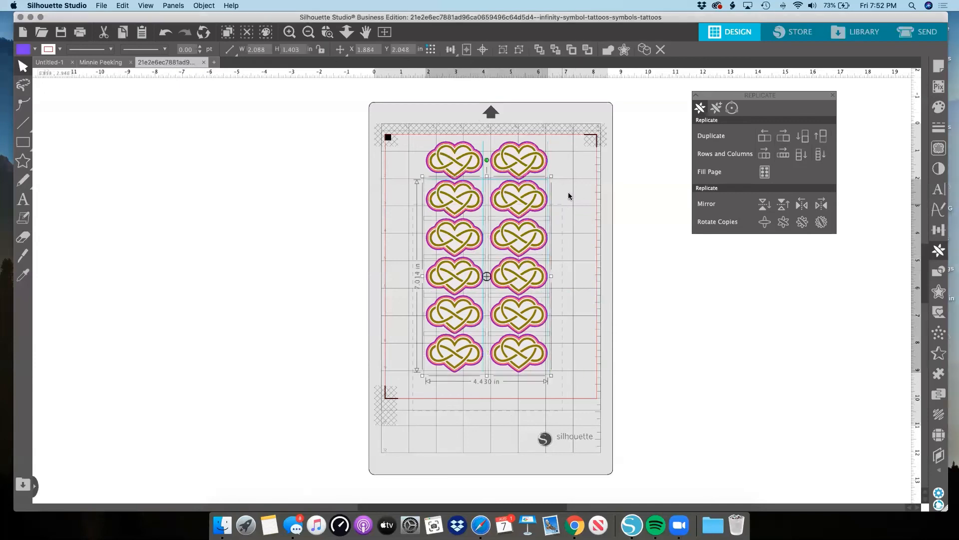
key(Delete)
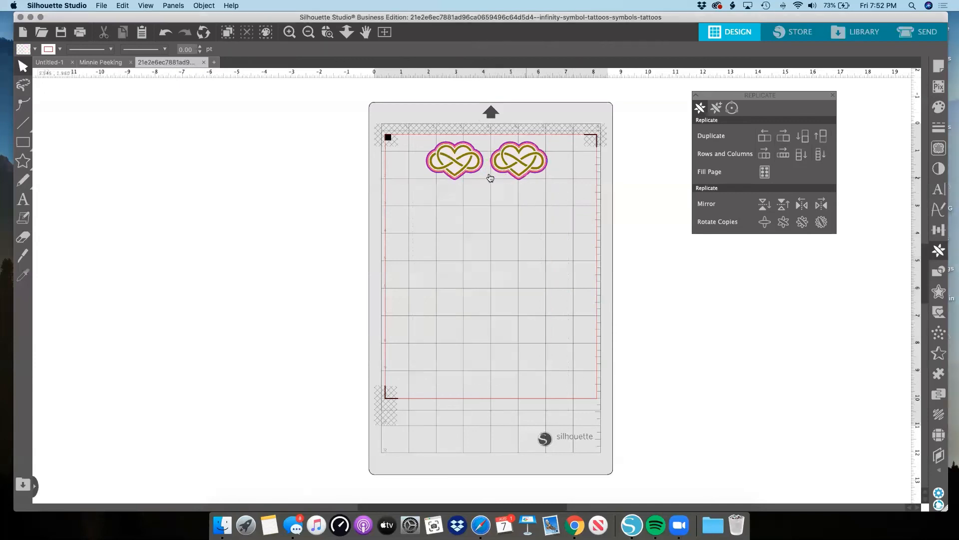
Move the left heart close to the square registration mark and place the other heart just beside it.
drag(467, 171, 437, 172)
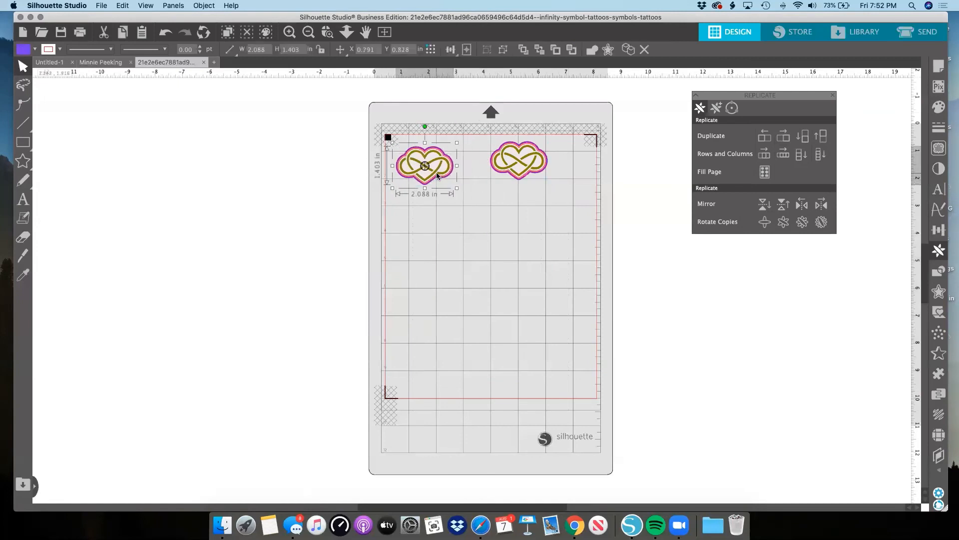
drag(515, 171, 487, 172)
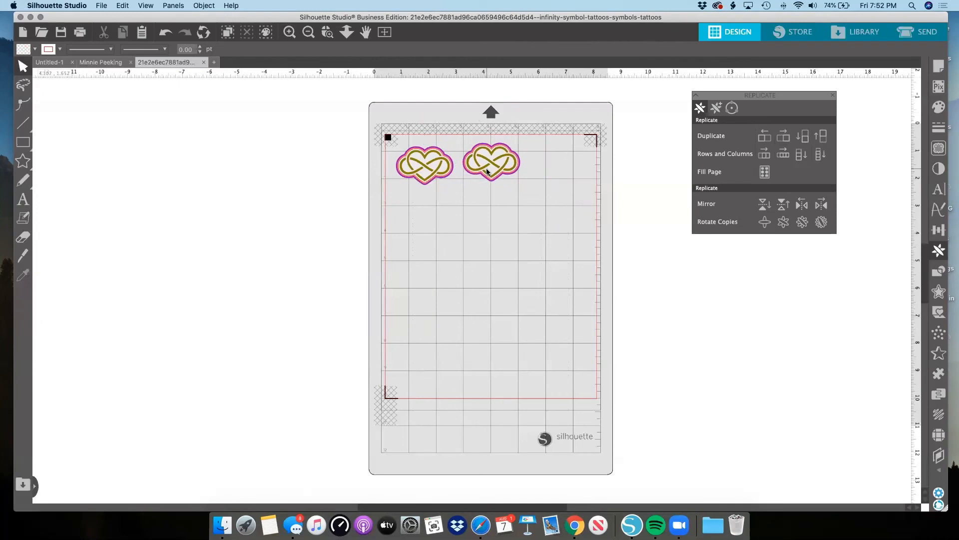
click(493, 146)
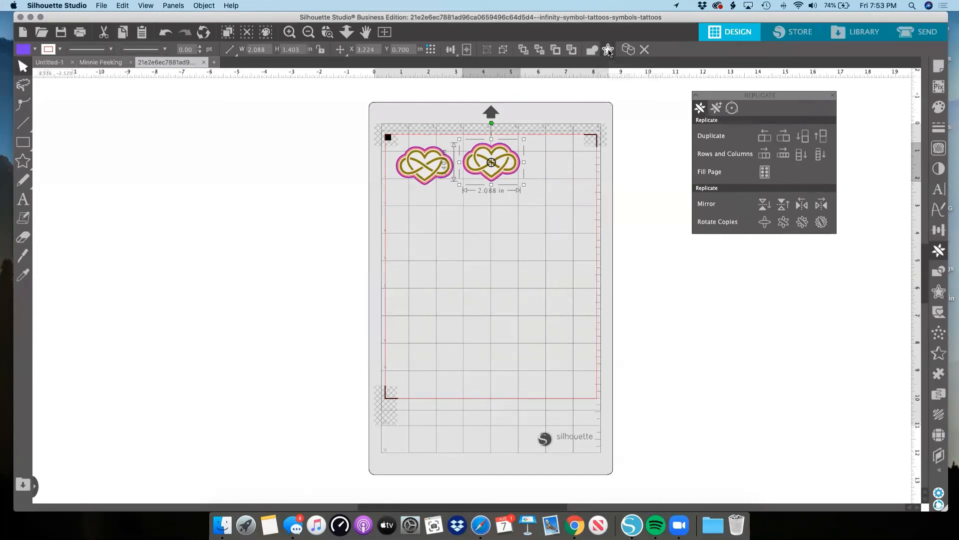
click(940, 293)
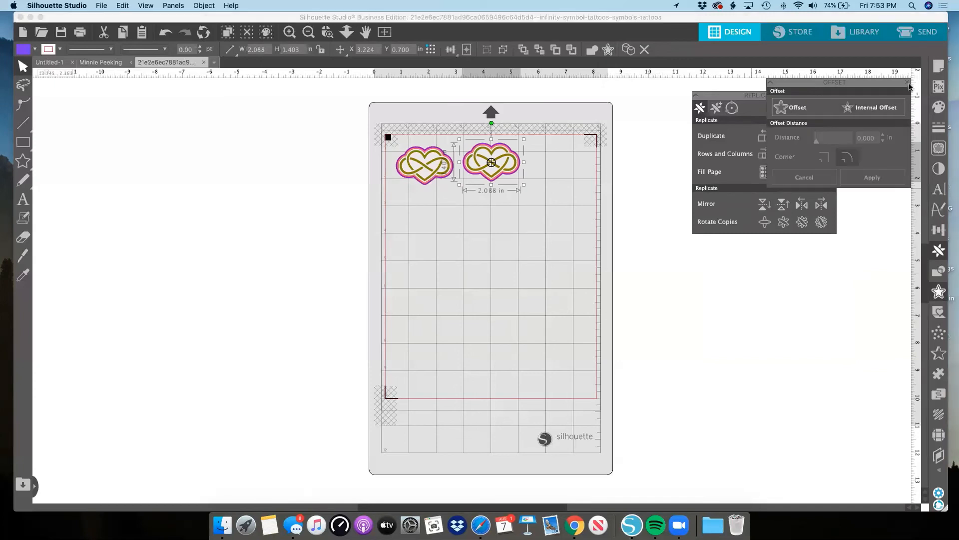
click(909, 83)
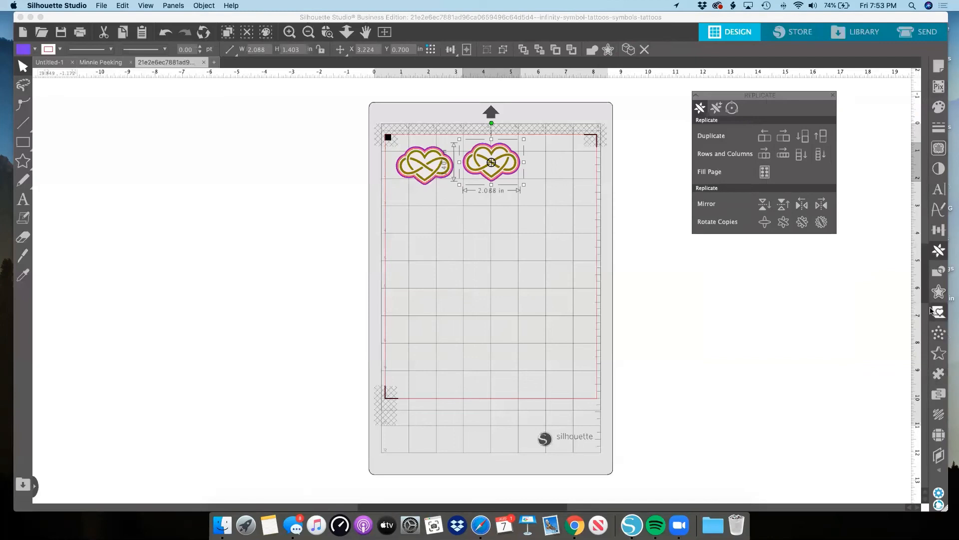
Delete both remaining hearts so the page is empty.
drag(422, 216, 537, 174)
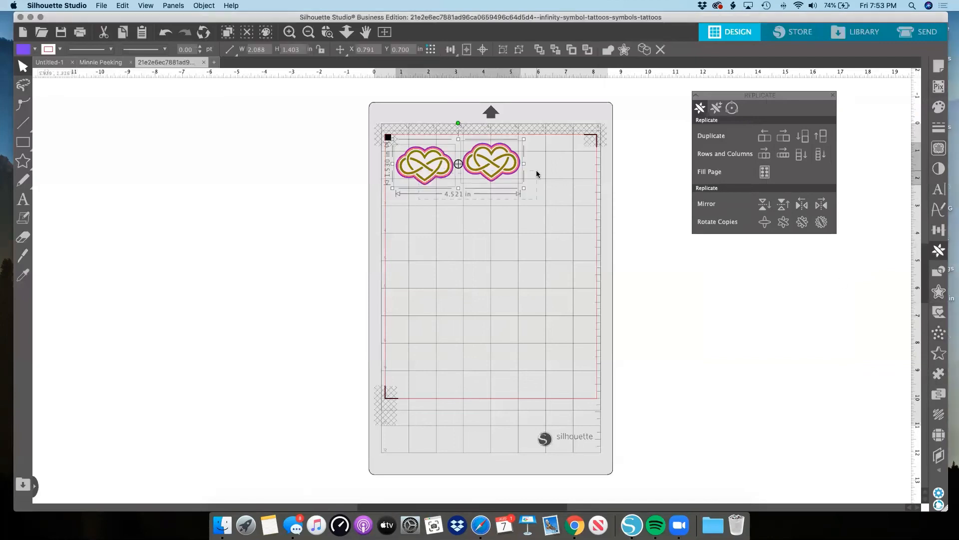
key(Delete)
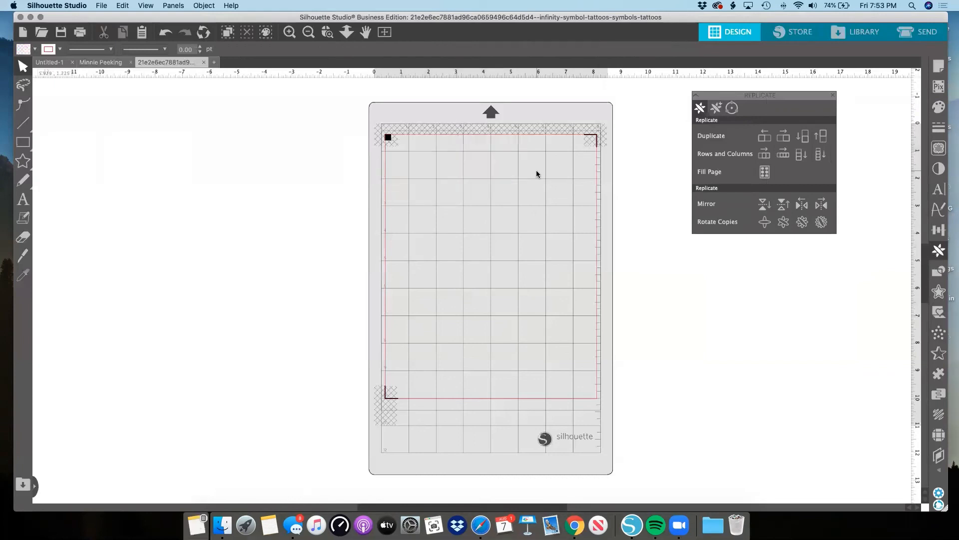
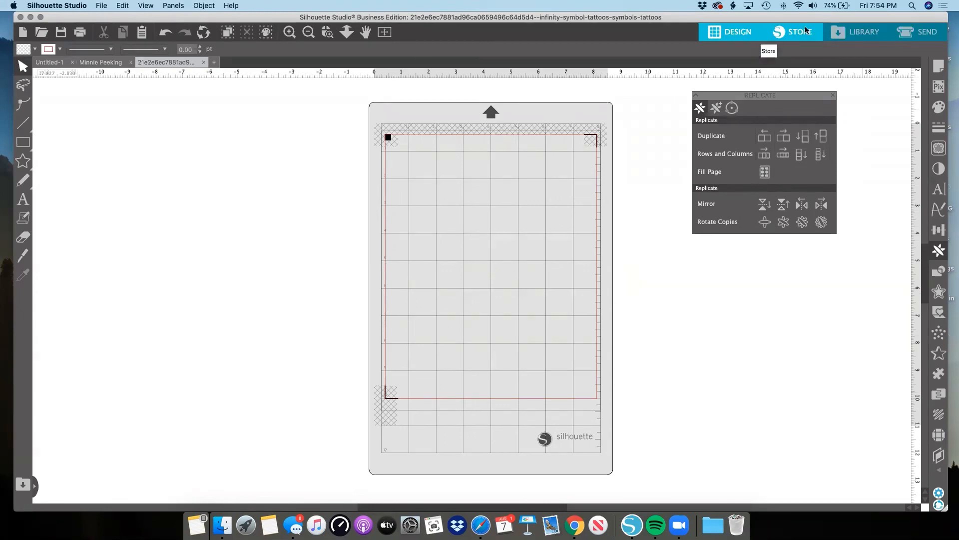
Open the Design Store and examine the home page's promotional banners, What's New designs and Handpicked for You patterns.
click(806, 31)
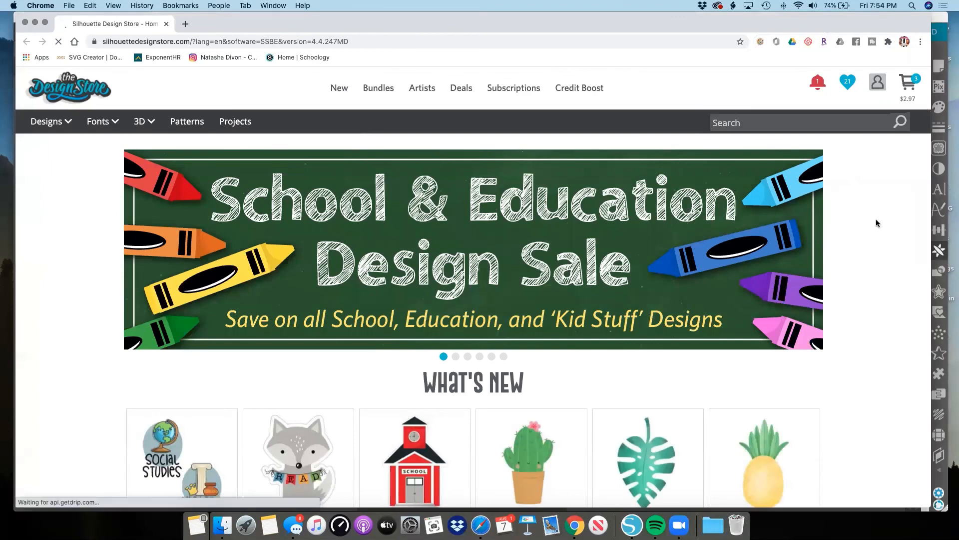
scroll(598, 184, down, 4)
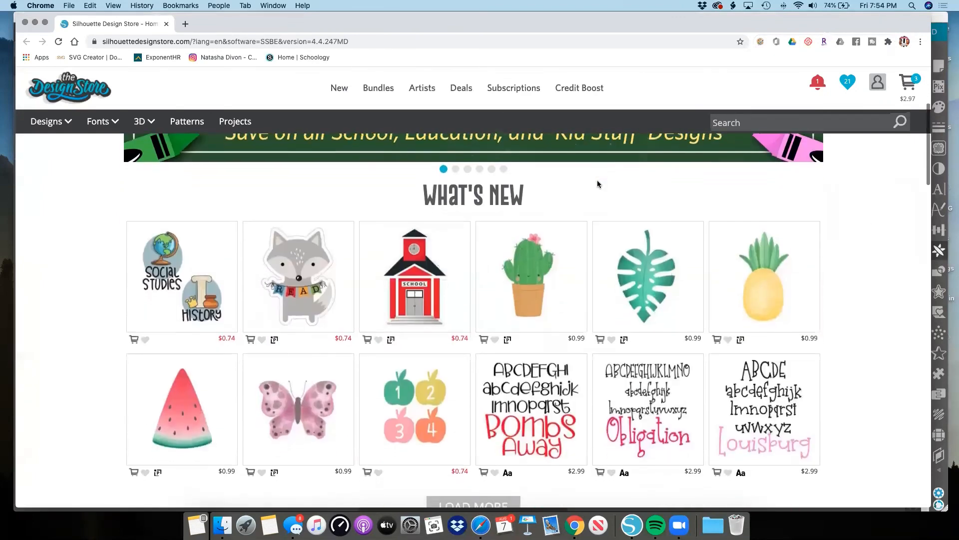
scroll(597, 184, down, 1)
scroll(226, 260, down, 1)
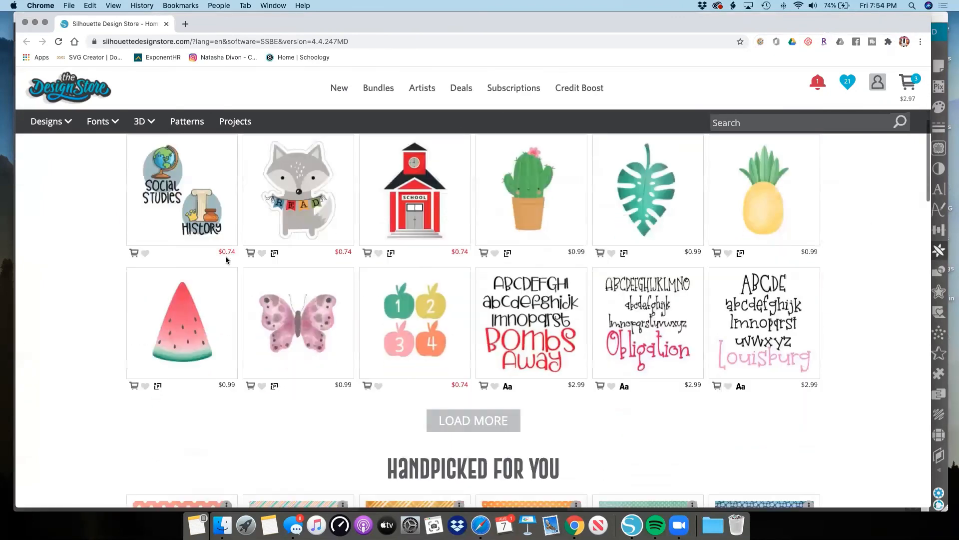
scroll(226, 259, down, 1)
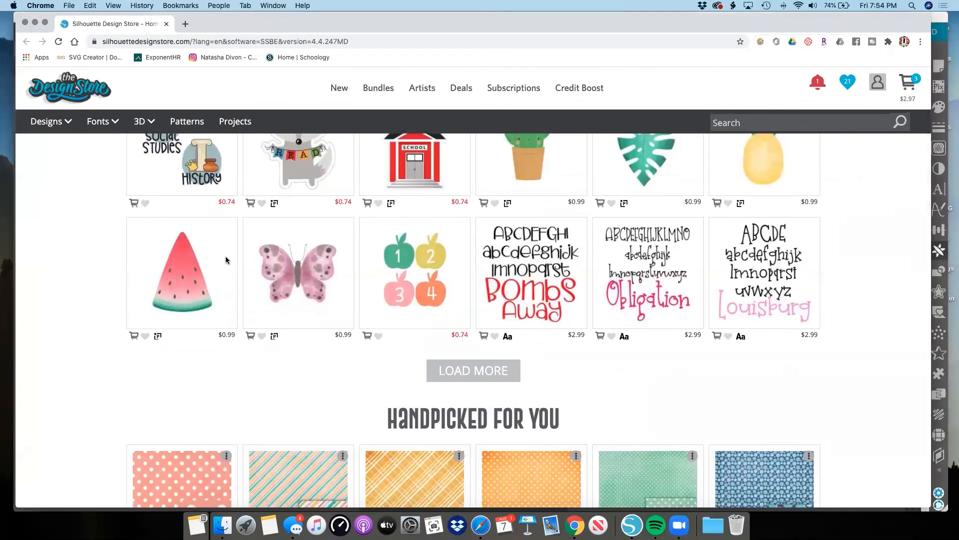
scroll(226, 260, down, 3)
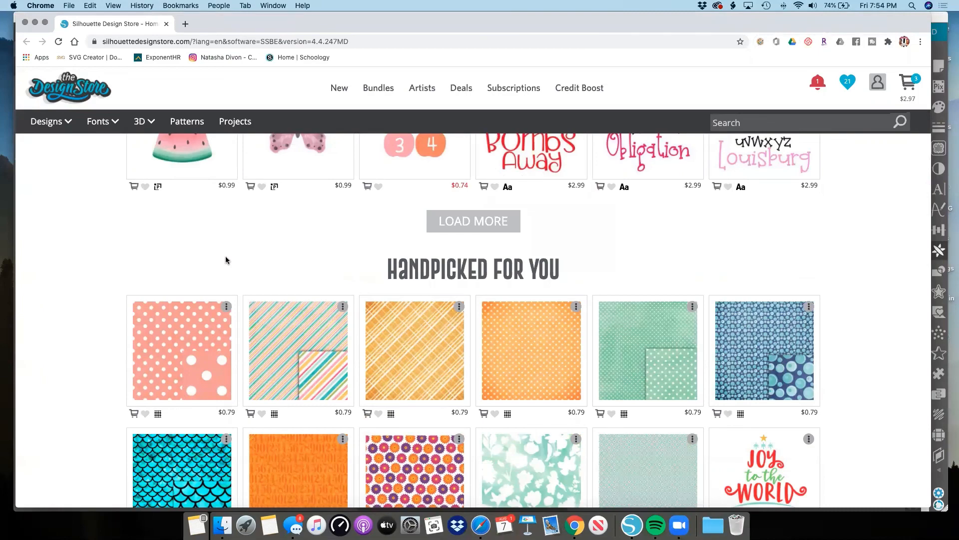
scroll(227, 257, up, 8)
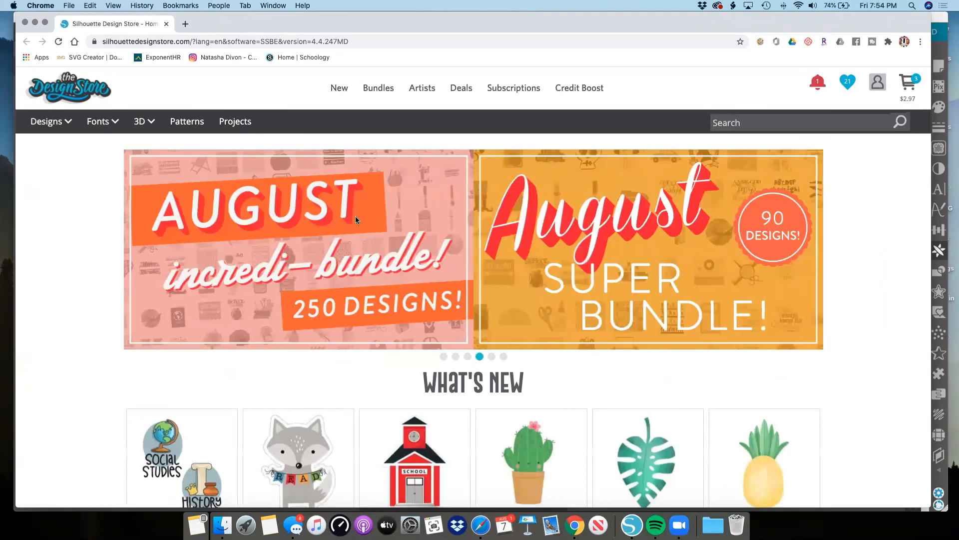
scroll(371, 236, down, 1)
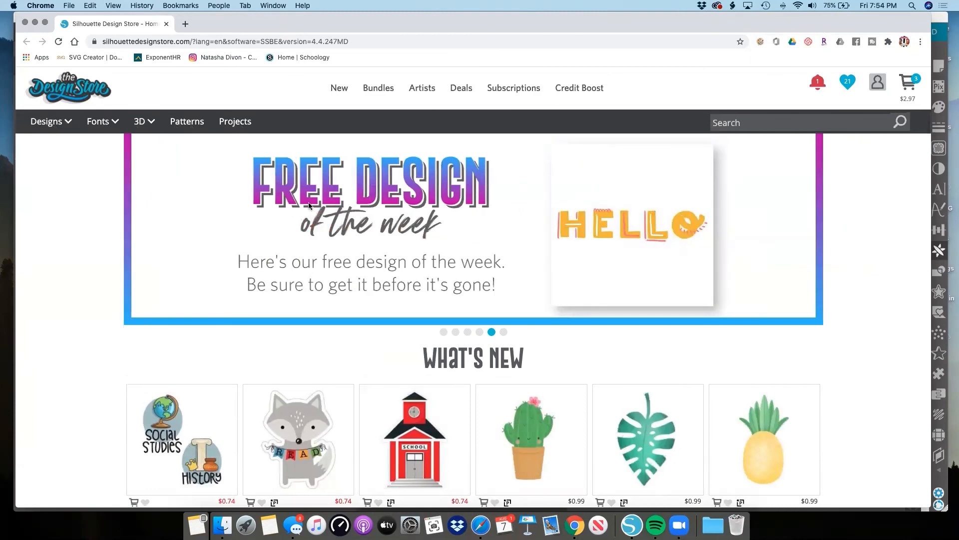
scroll(309, 205, down, 1)
scroll(308, 205, up, 2)
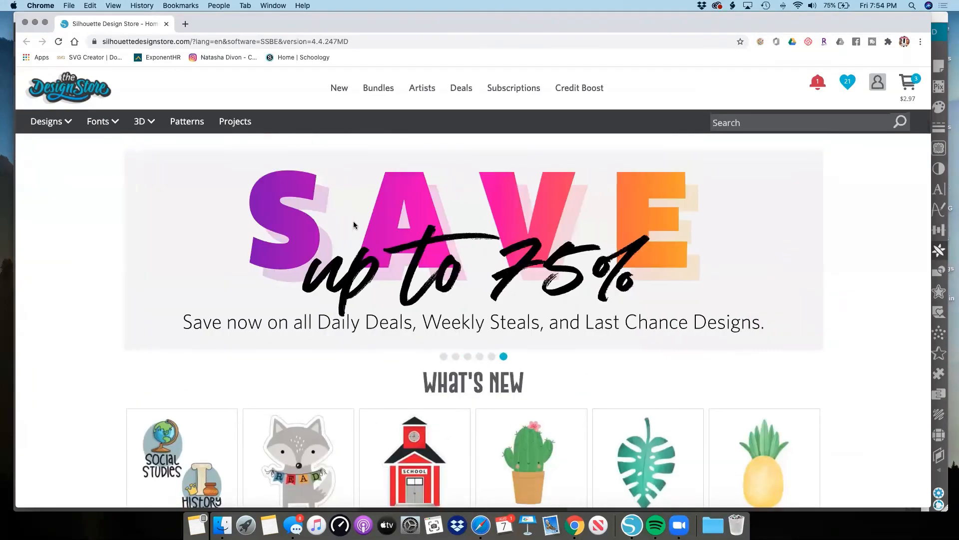
Show the free design of the week banner and look through the trending designs and trending fonts on the store's home page.
click(492, 357)
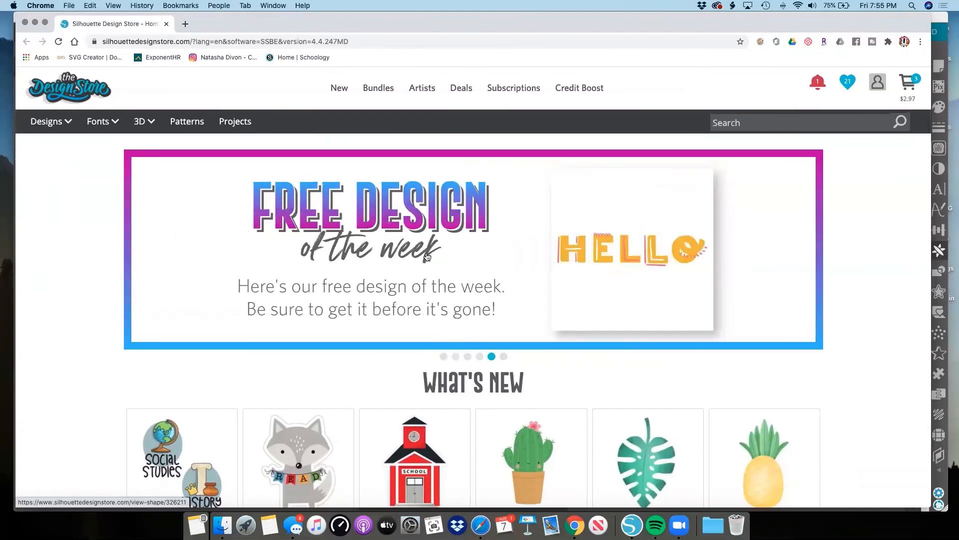
scroll(441, 283, down, 5)
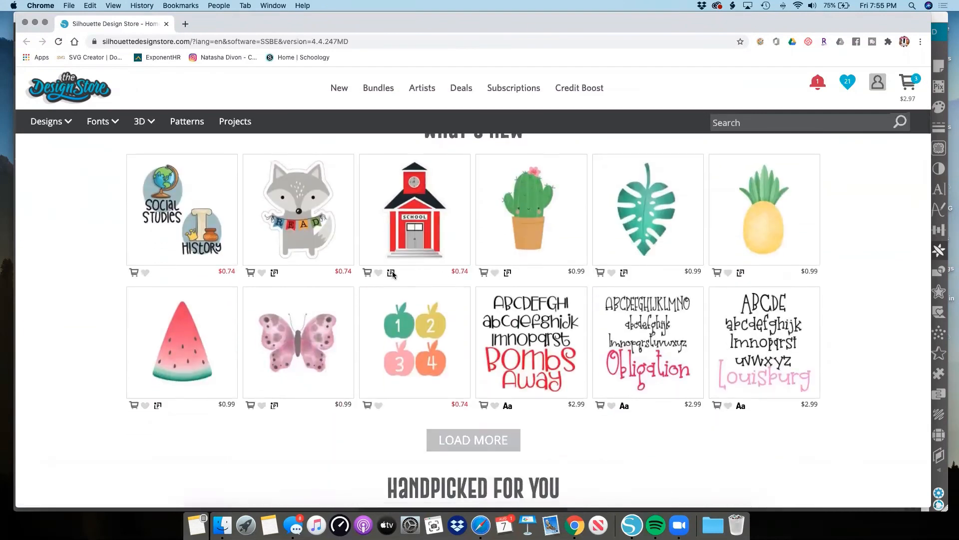
scroll(392, 274, down, 2)
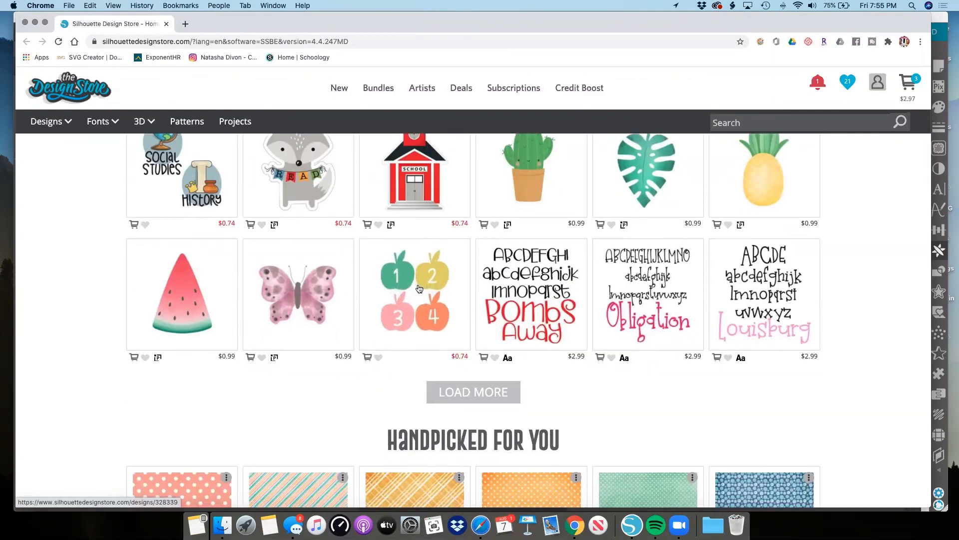
scroll(420, 289, down, 2)
scroll(419, 288, down, 10)
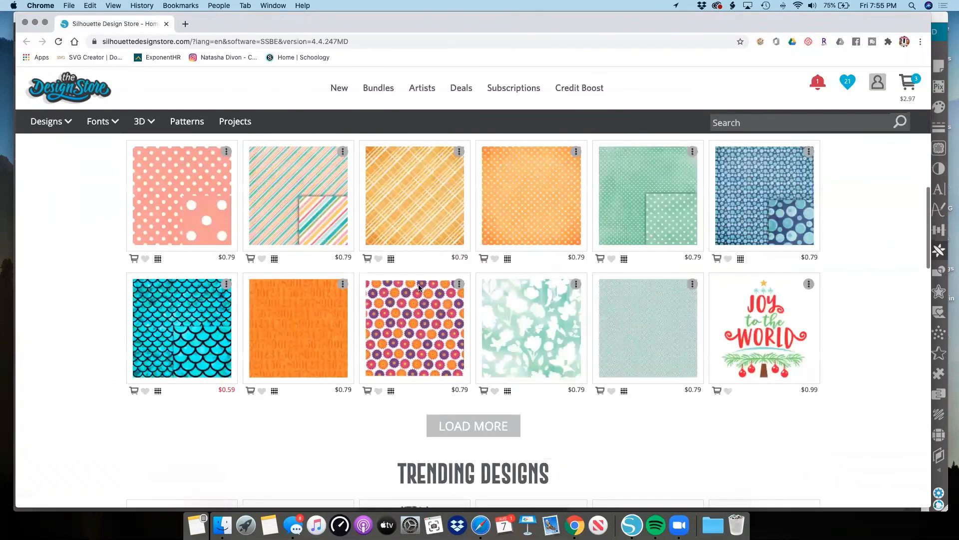
scroll(419, 286, down, 14)
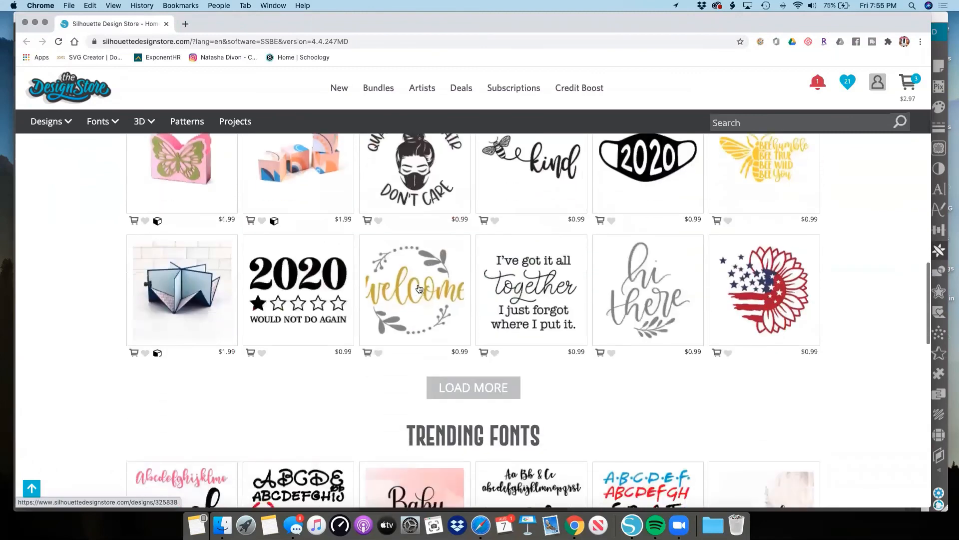
scroll(419, 288, up, 3)
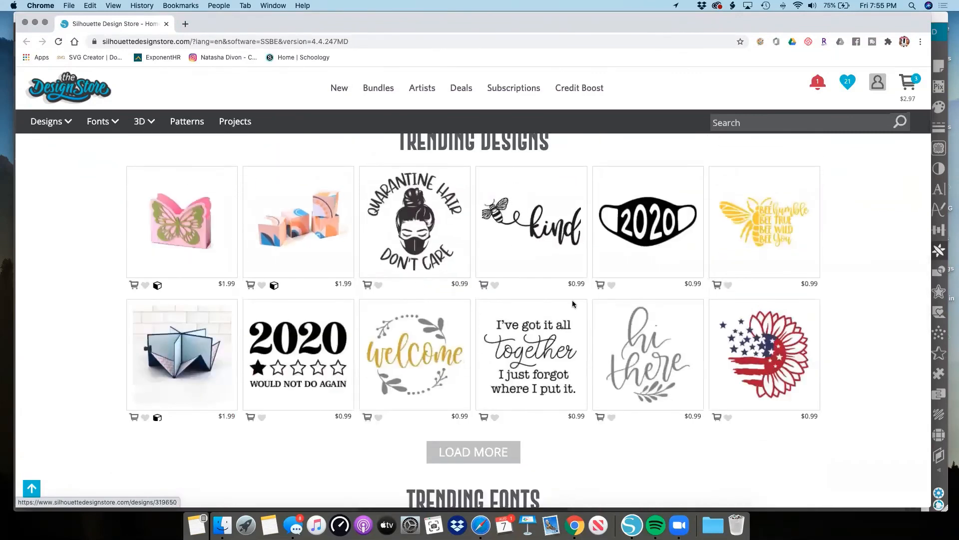
scroll(573, 303, down, 14)
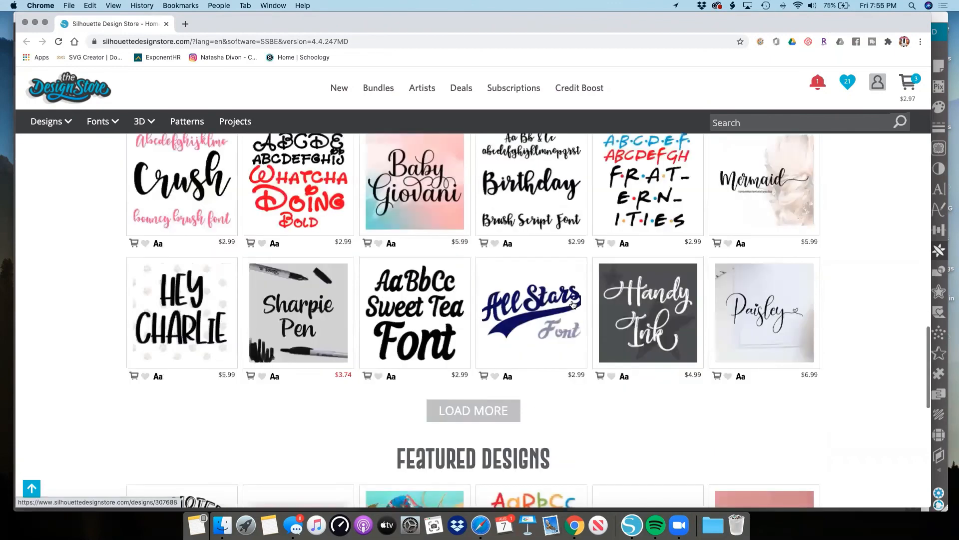
scroll(705, 220, down, 1)
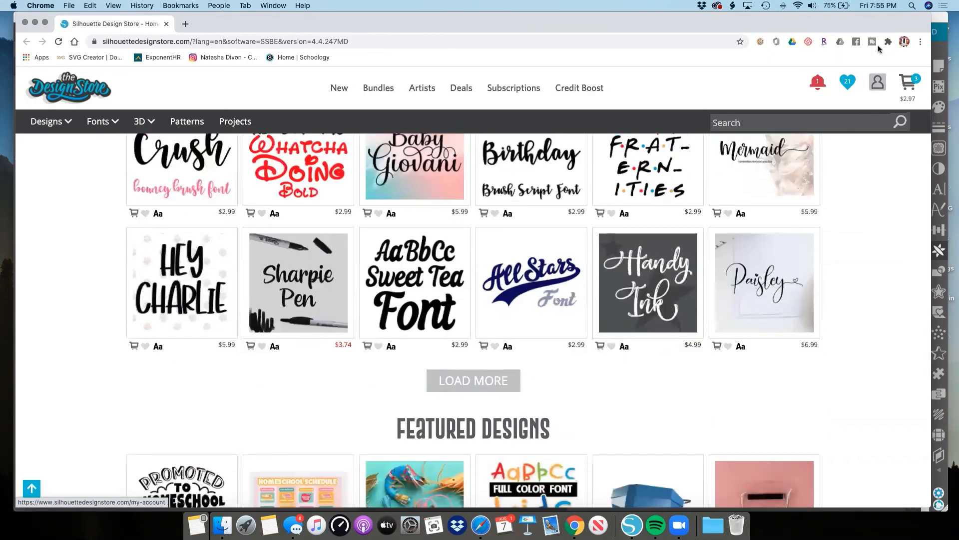
Close the store window and look through all saved files in the Silhouette Studio library.
click(25, 23)
click(844, 37)
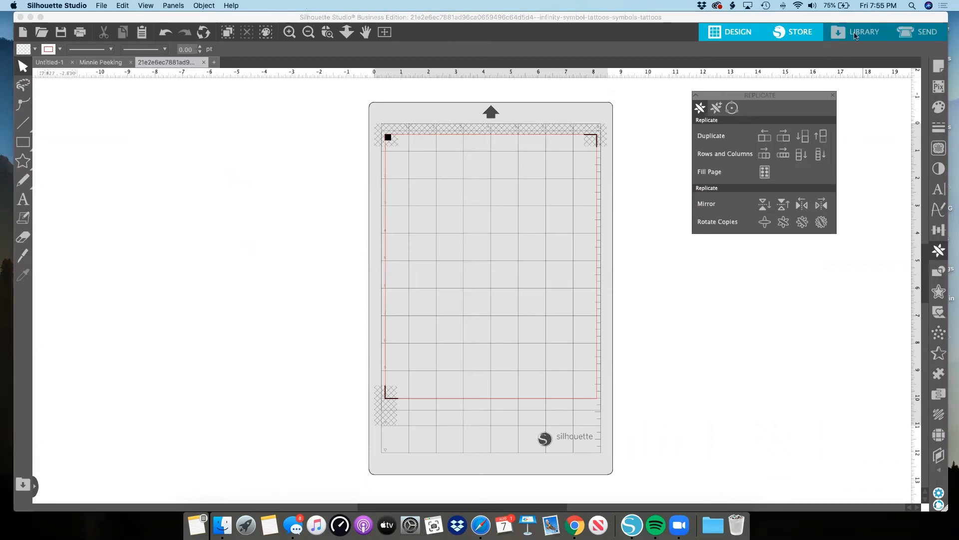
scroll(402, 156, up, 4)
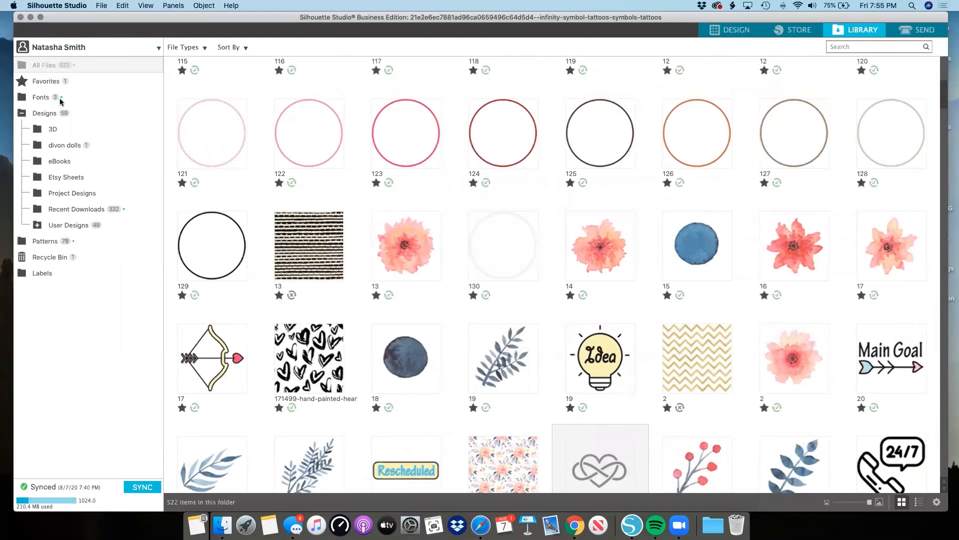
scroll(410, 205, down, 3)
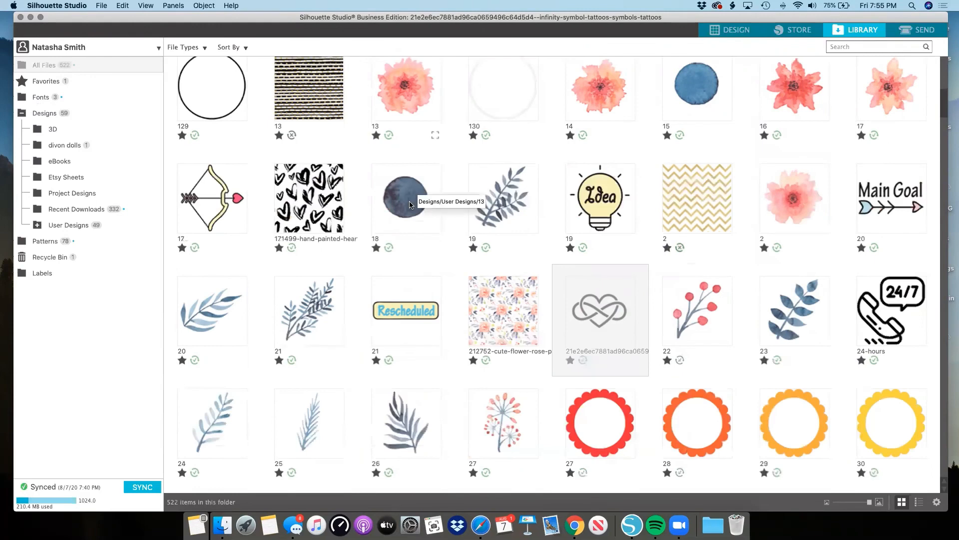
scroll(410, 204, down, 4)
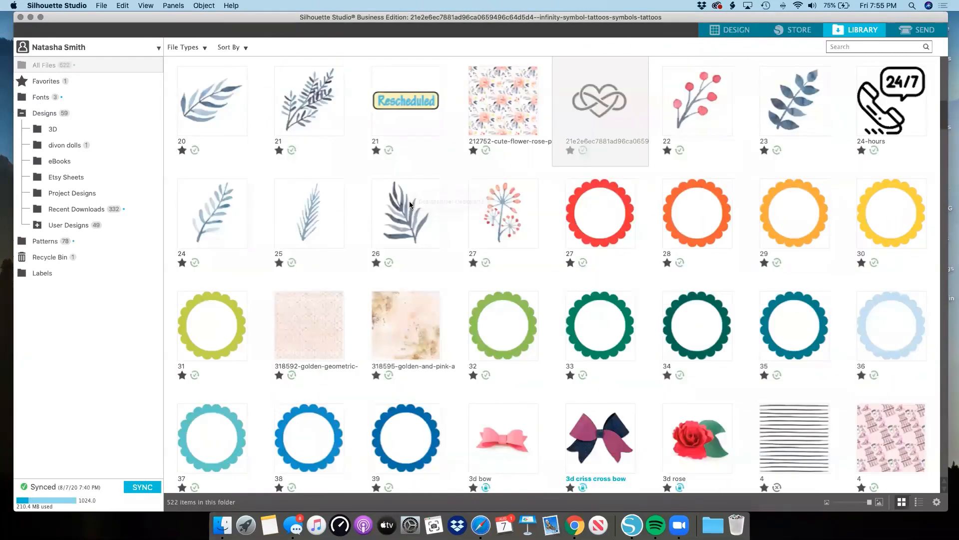
scroll(410, 204, down, 5)
scroll(410, 202, up, 8)
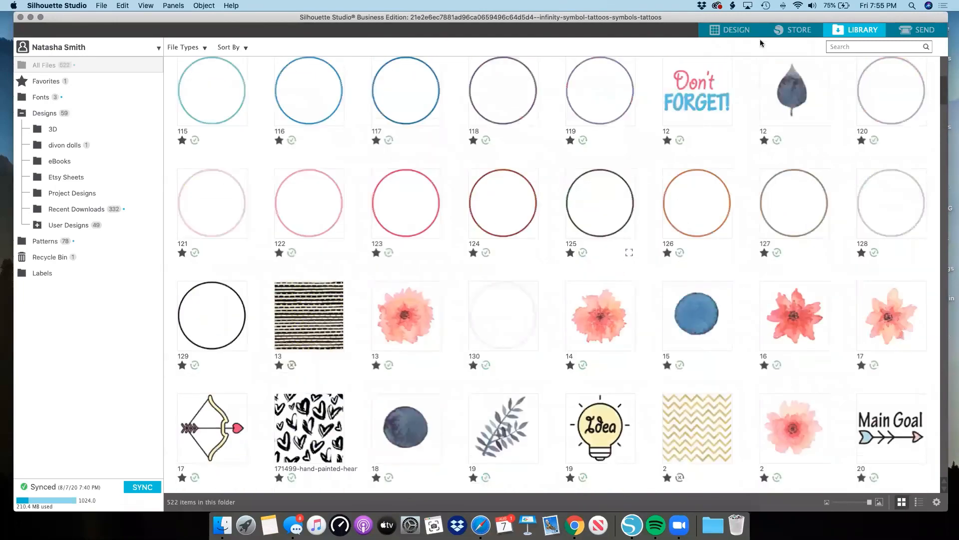
Reopen the Design Store from Silhouette Studio and look over its home page sections again.
click(779, 33)
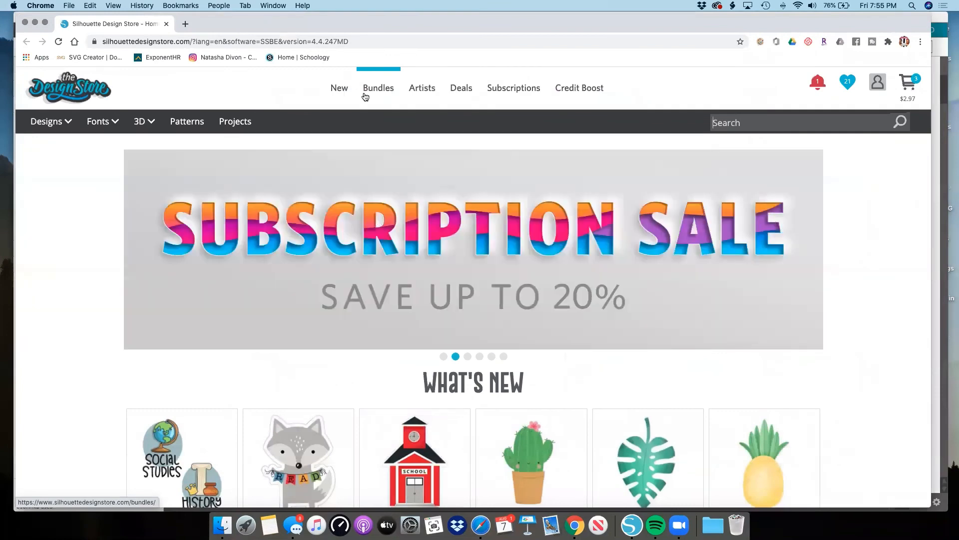
scroll(474, 300, down, 2)
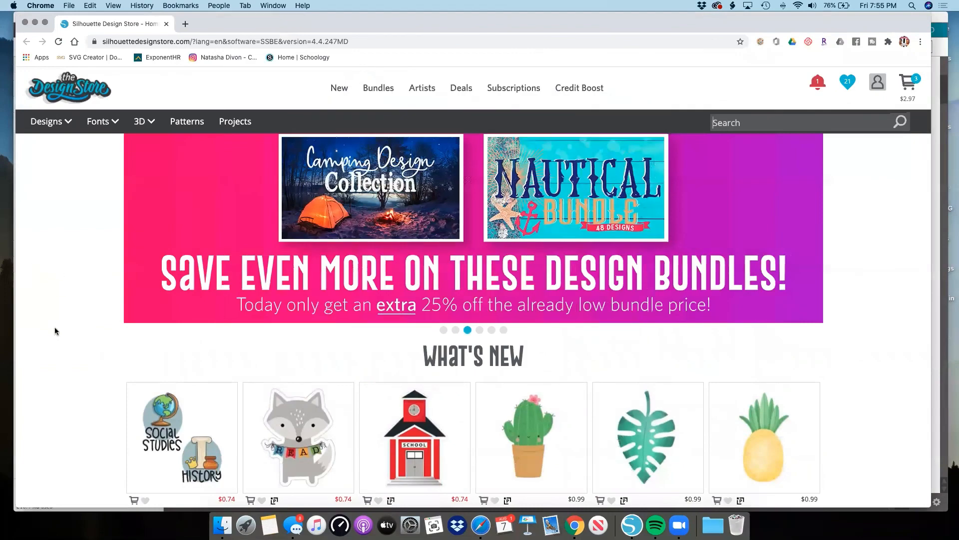
scroll(294, 247, down, 3)
scroll(294, 247, down, 5)
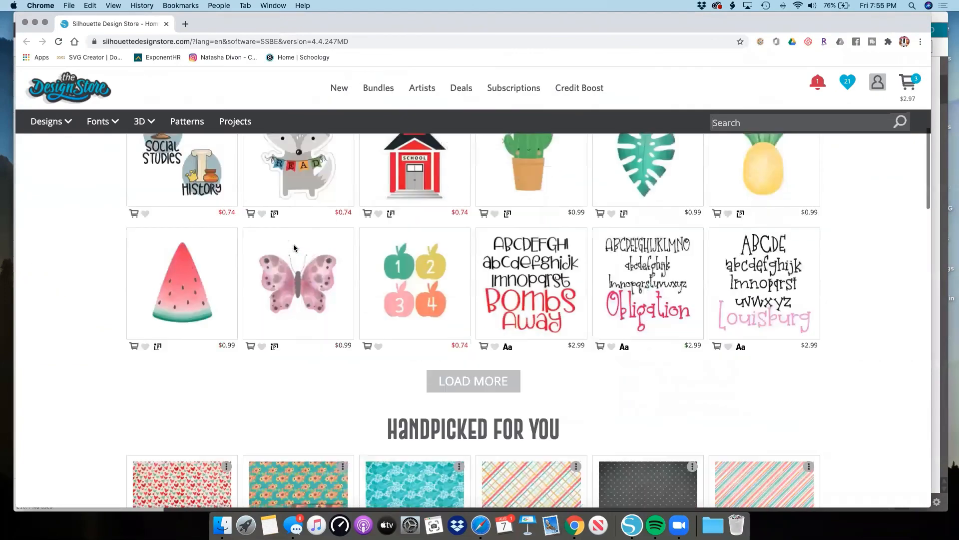
scroll(294, 248, down, 2)
scroll(294, 247, down, 1)
scroll(294, 247, up, 10)
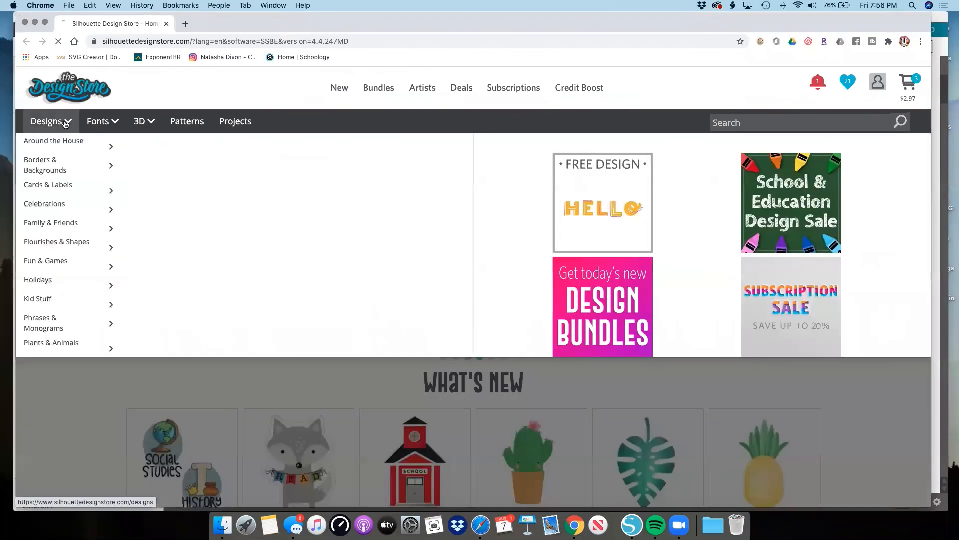
Examine the store's full Designs catalogue and its design type filters, and return to the store's home page.
click(66, 122)
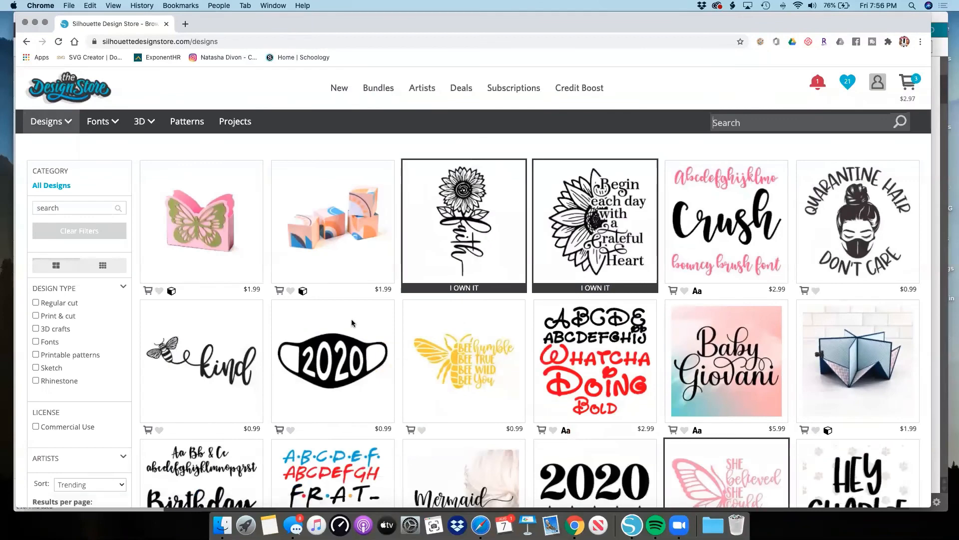
scroll(51, 303, down, 5)
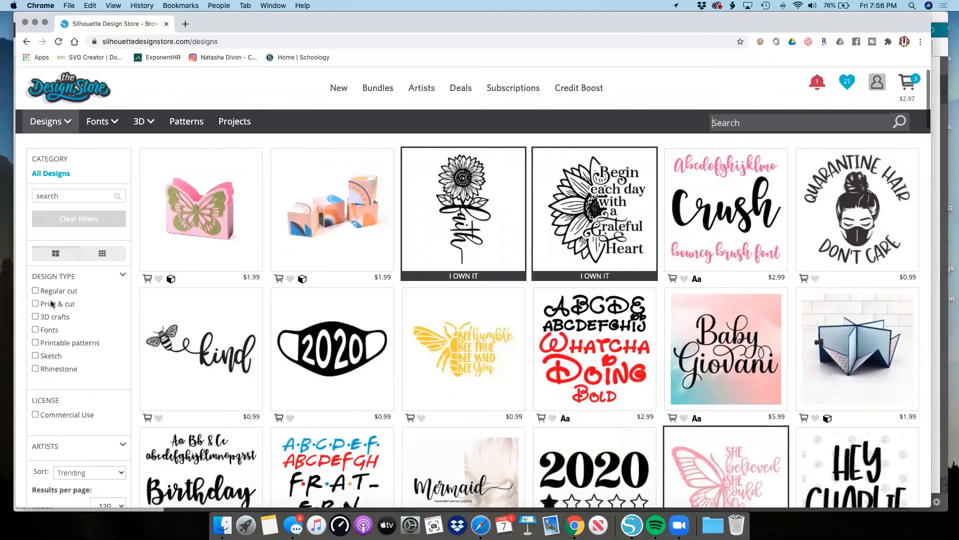
scroll(51, 304, up, 3)
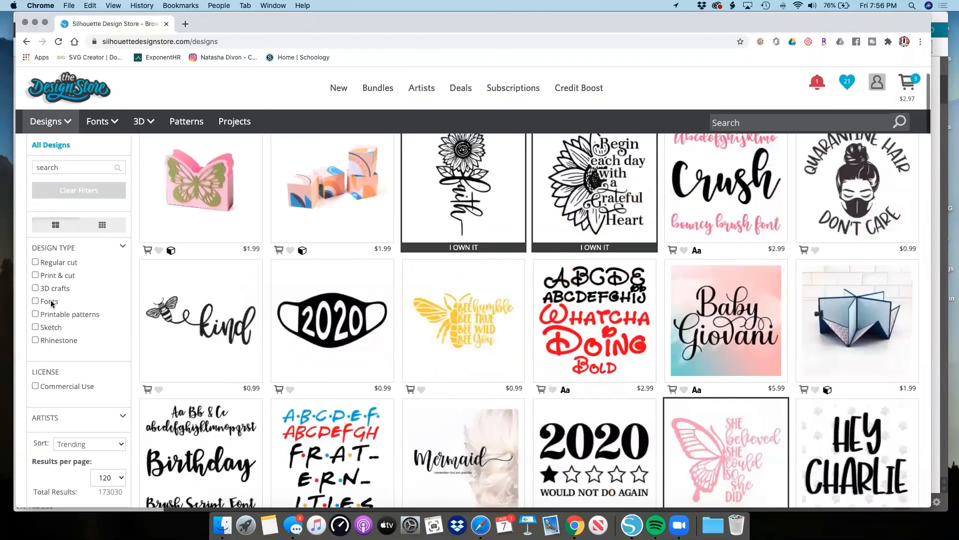
scroll(51, 303, up, 2)
click(81, 93)
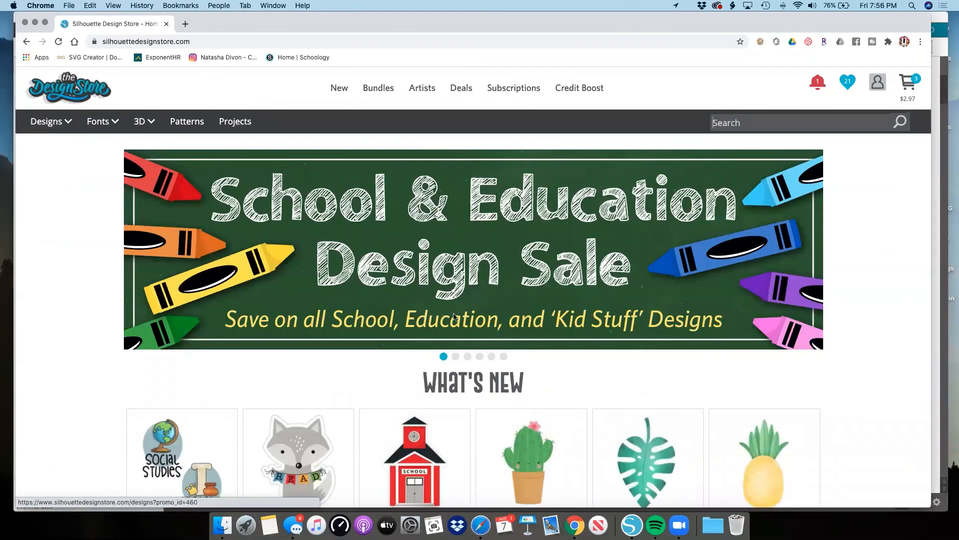
Open the free design of the week, HELLO, from the home page's rotating banners.
click(479, 357)
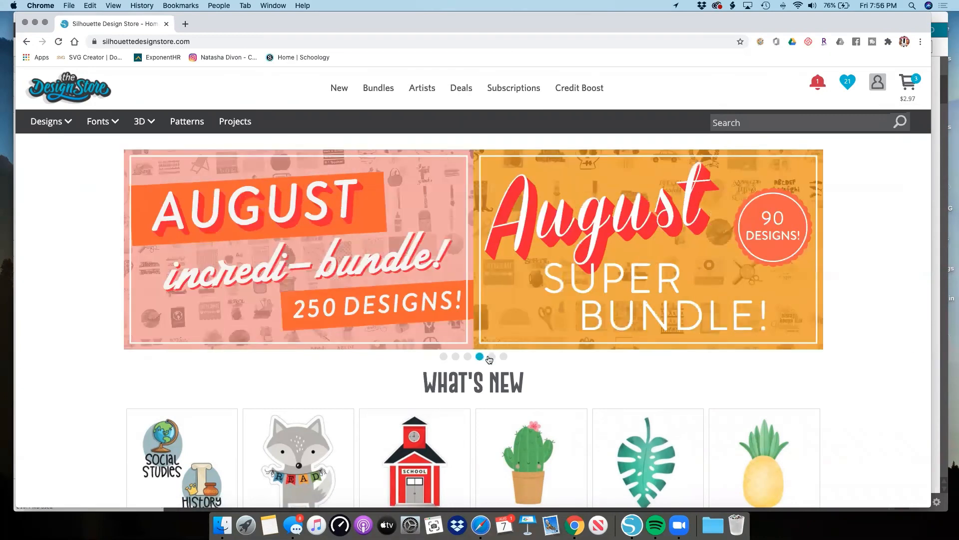
click(490, 358)
click(417, 295)
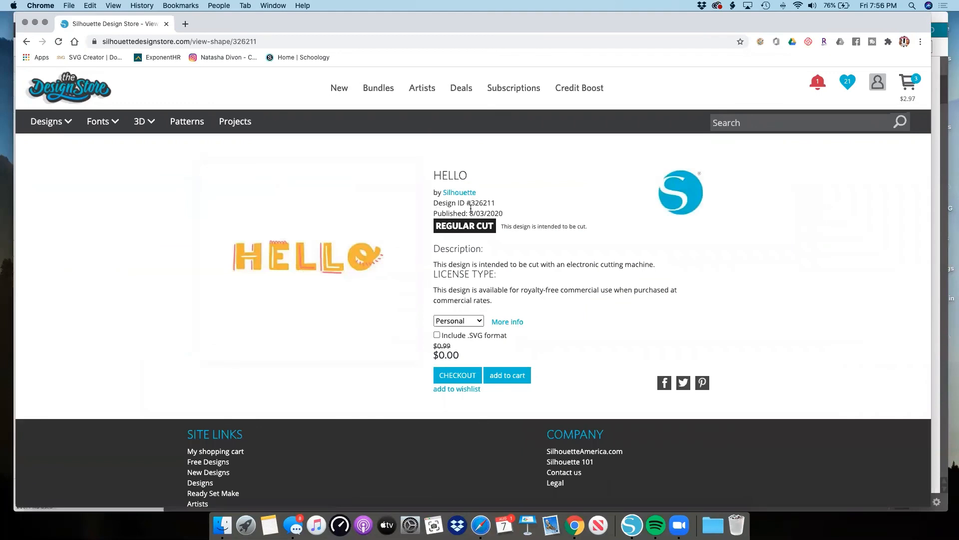
Set the HELLO design's license type to Commercial and include the .SVG format.
click(460, 324)
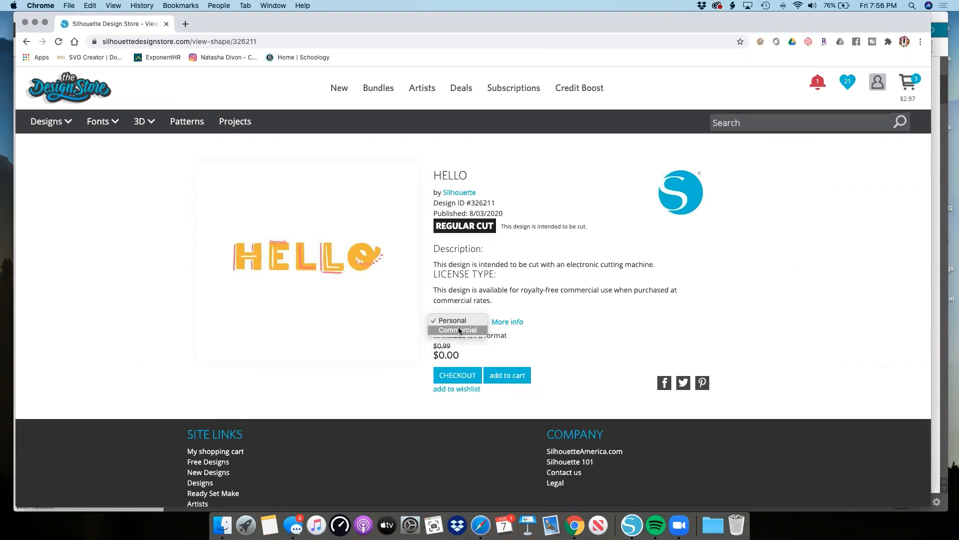
click(458, 332)
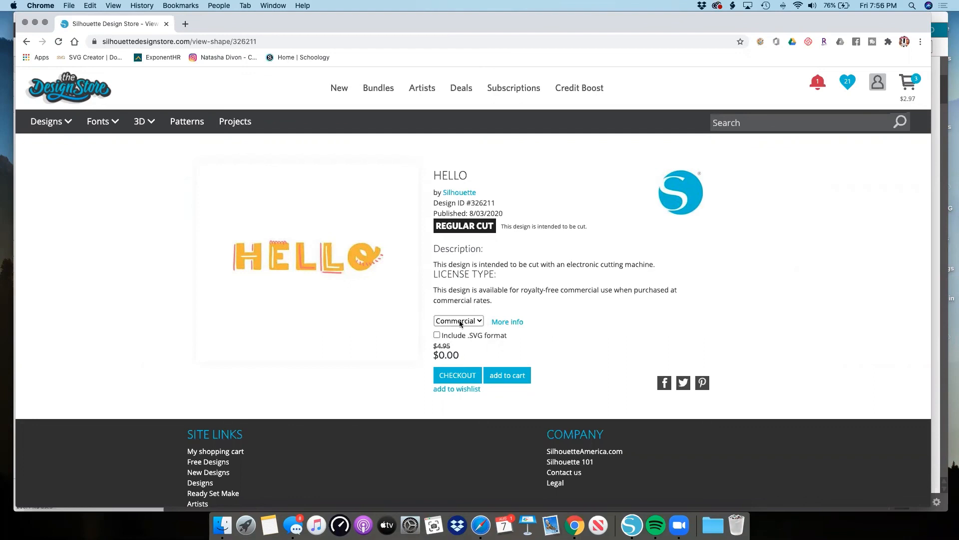
click(437, 335)
click(458, 322)
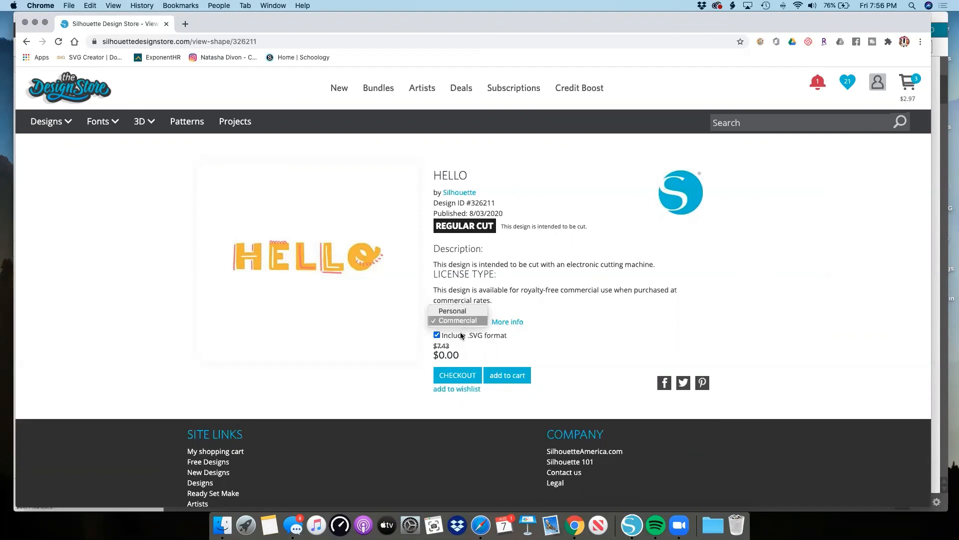
click(369, 90)
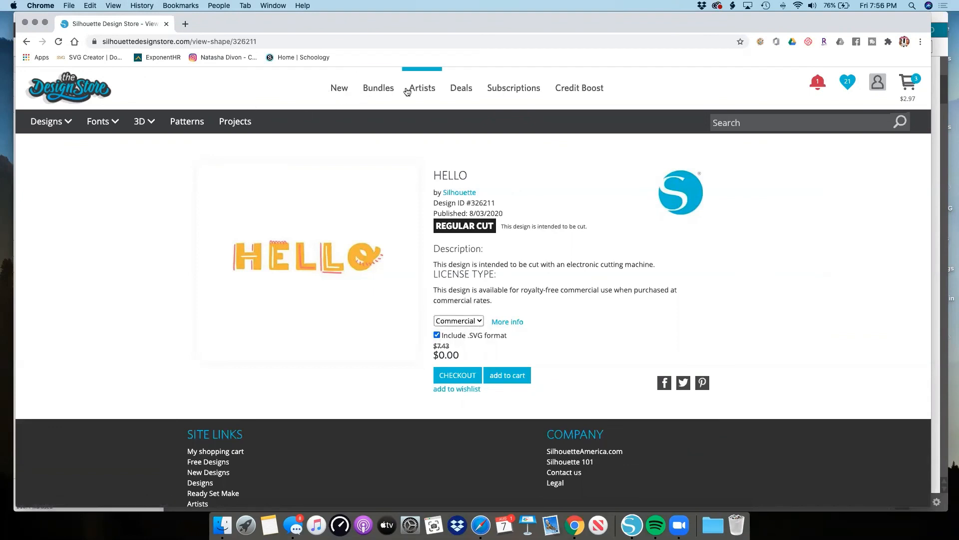
Open the Tie-Dye Blue and Purple Pattern from the store's Patterns catalogue and add the Commercial Use license.
click(193, 124)
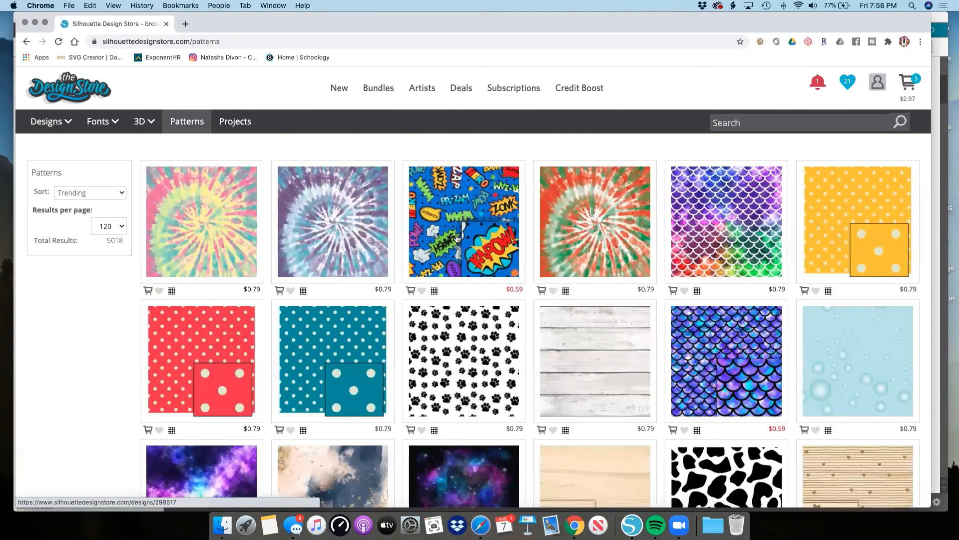
click(352, 246)
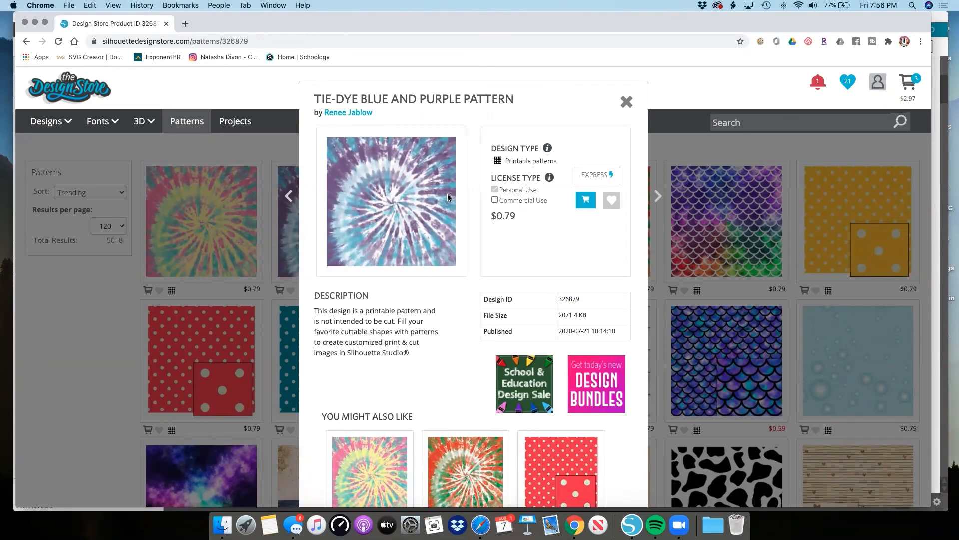
click(495, 200)
Examine the tie-dye pattern's description and details and the suggested designs under You Might Also Like.
scroll(453, 262, down, 3)
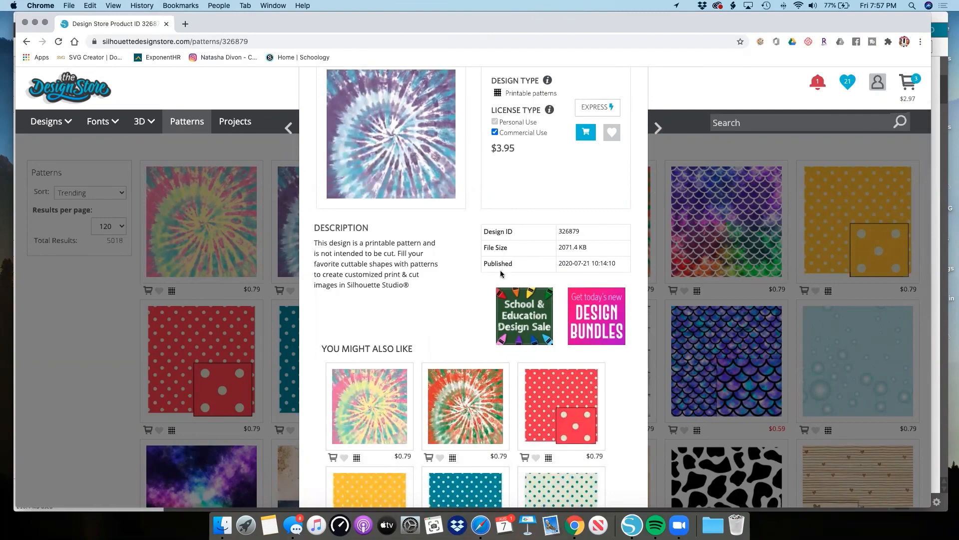
scroll(542, 274, up, 2)
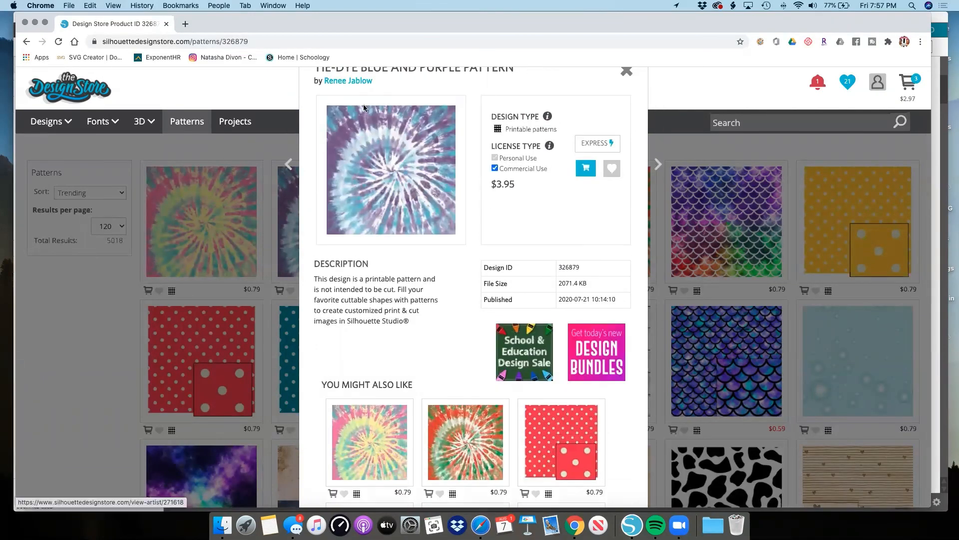
scroll(437, 270, down, 1)
scroll(438, 271, down, 12)
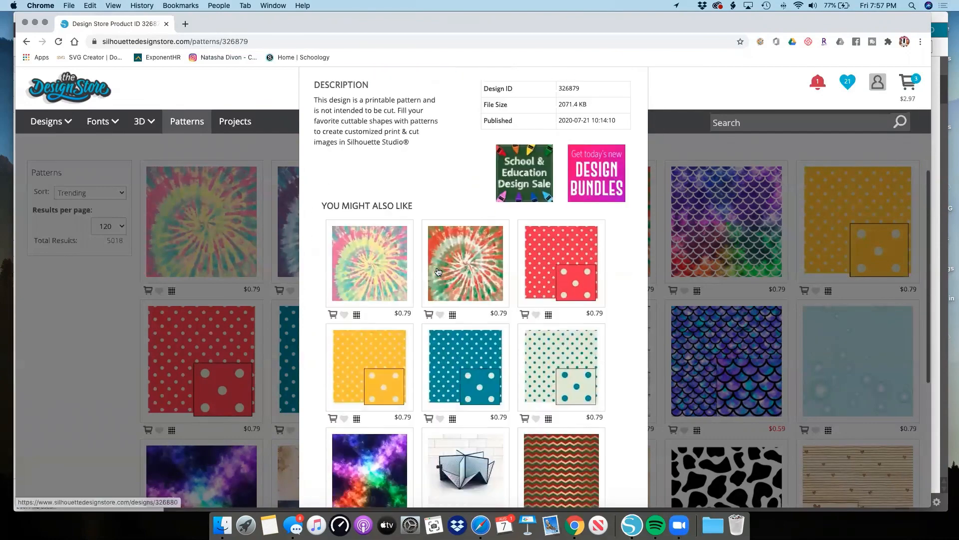
scroll(438, 271, down, 2)
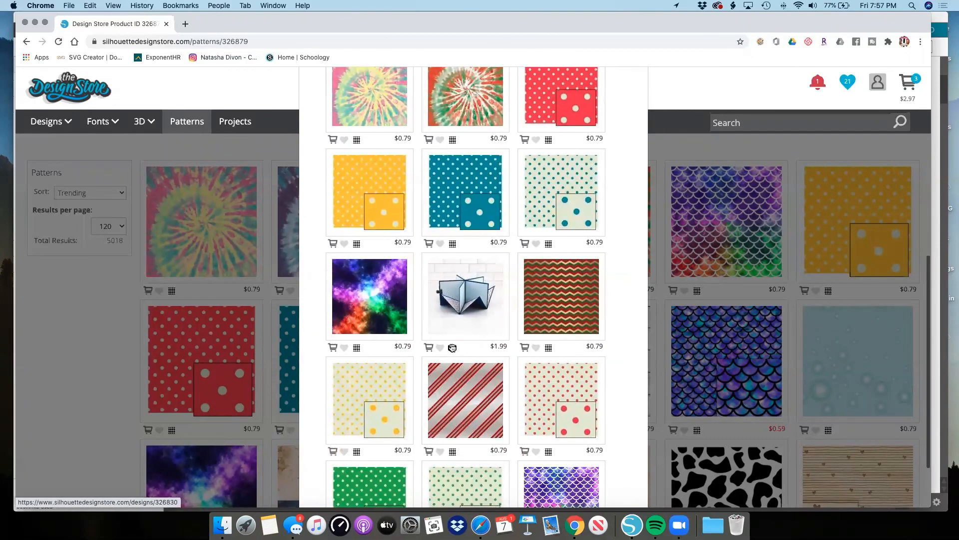
scroll(455, 320, down, 3)
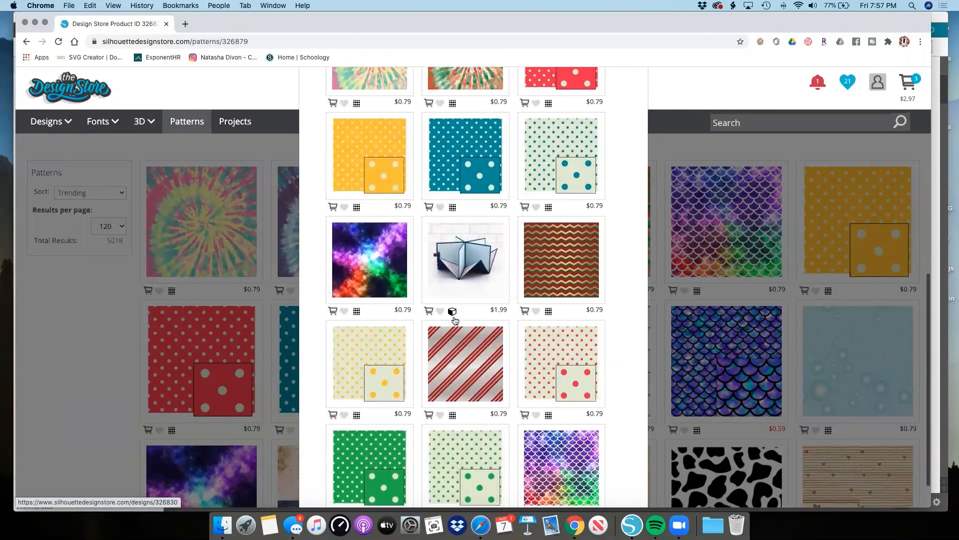
scroll(452, 315, down, 4)
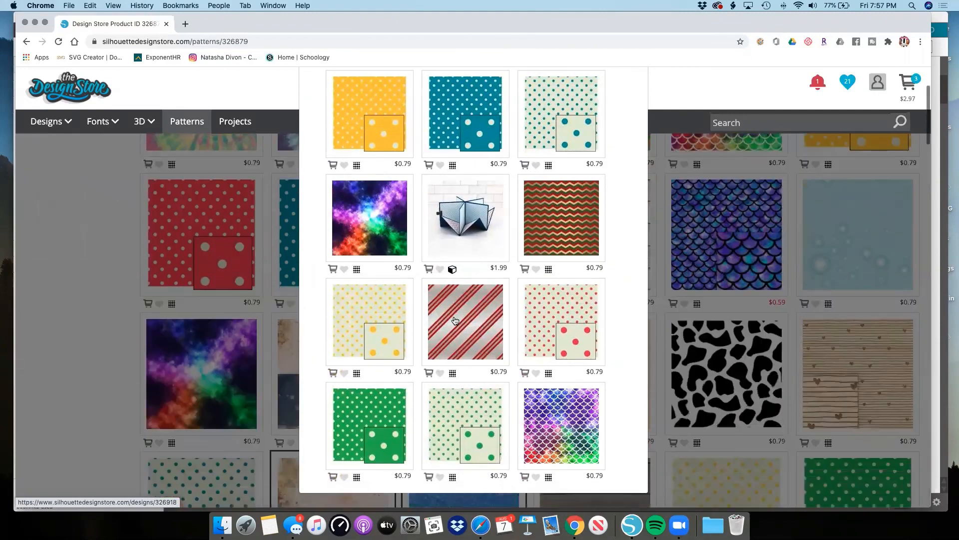
scroll(437, 290, up, 3)
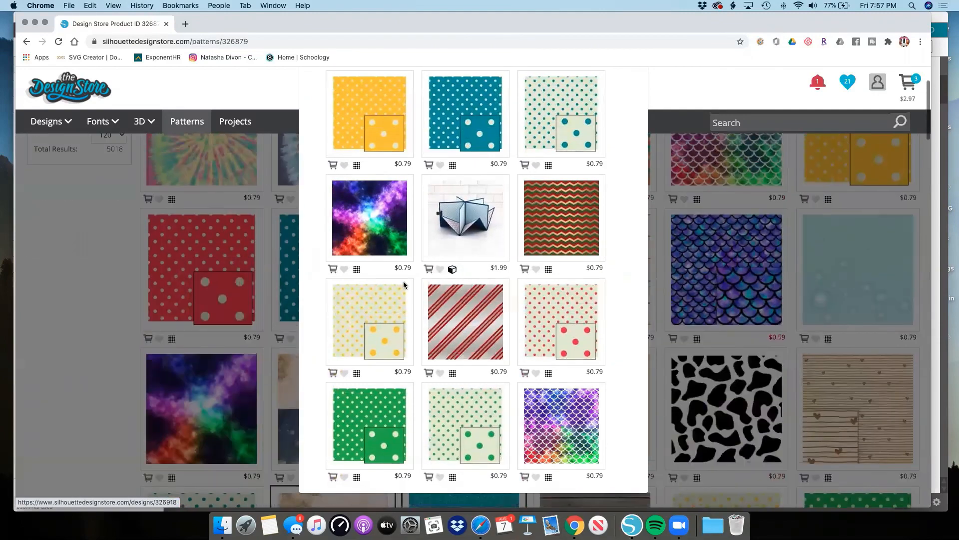
scroll(449, 152, up, 5)
scroll(449, 152, down, 2)
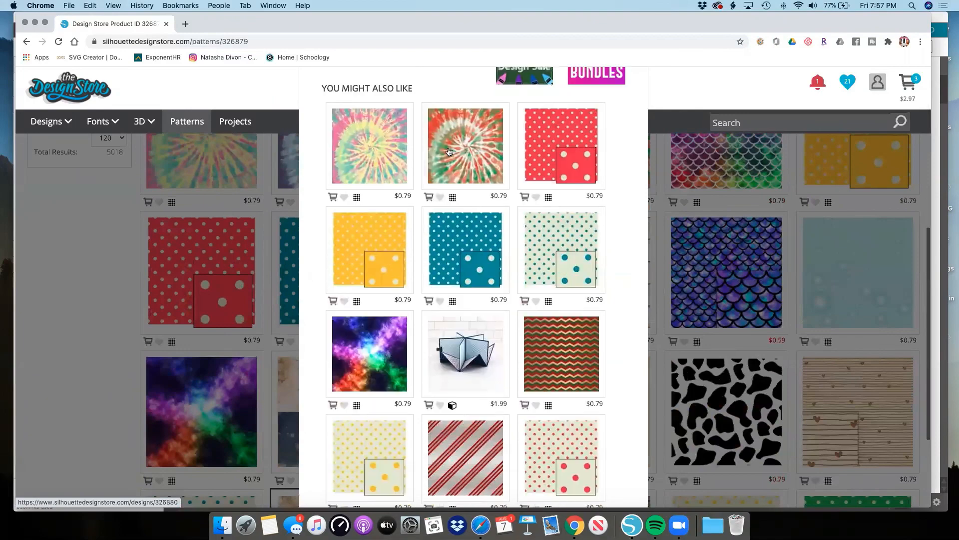
scroll(368, 113, up, 5)
scroll(368, 113, up, 2)
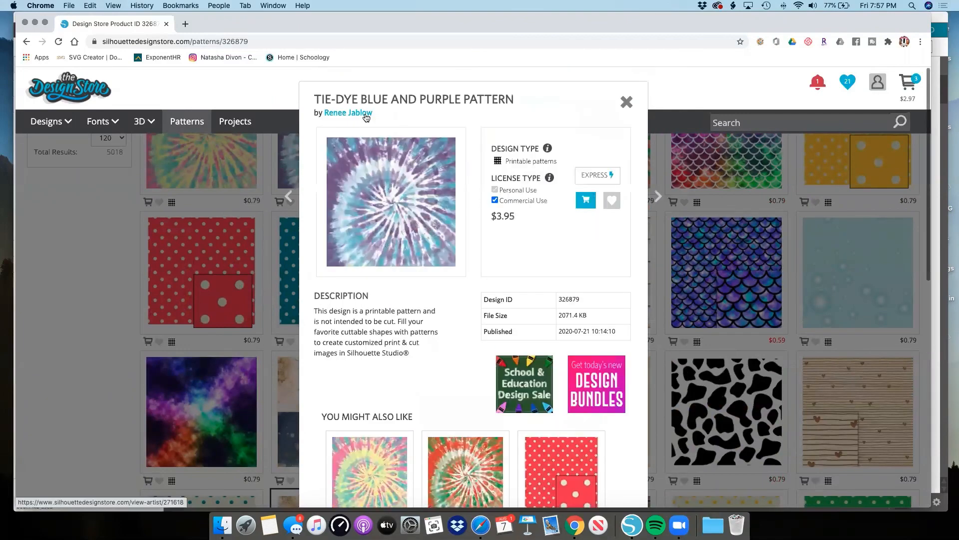
Open the page of the tie-dye pattern's artist and look through the designs offered there.
click(364, 113)
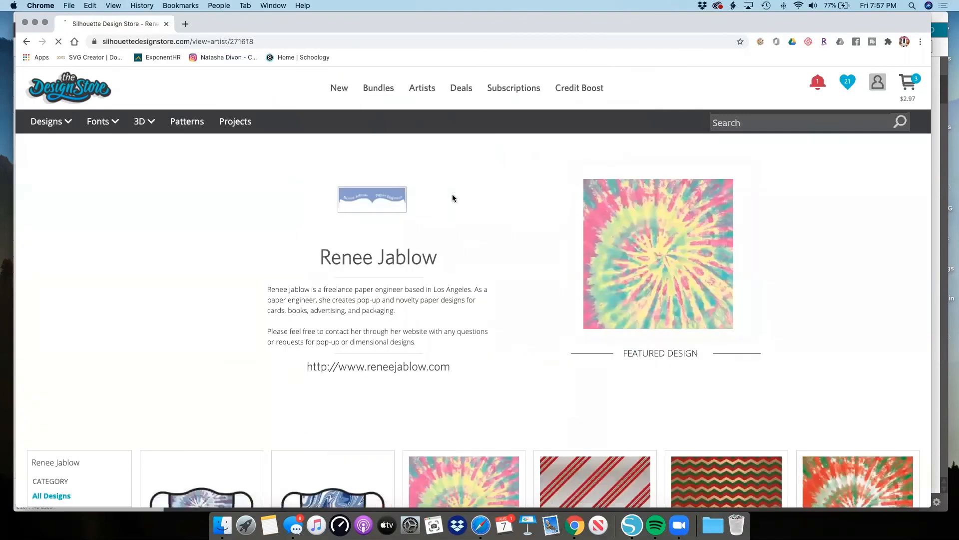
scroll(452, 196, down, 5)
scroll(453, 198, down, 3)
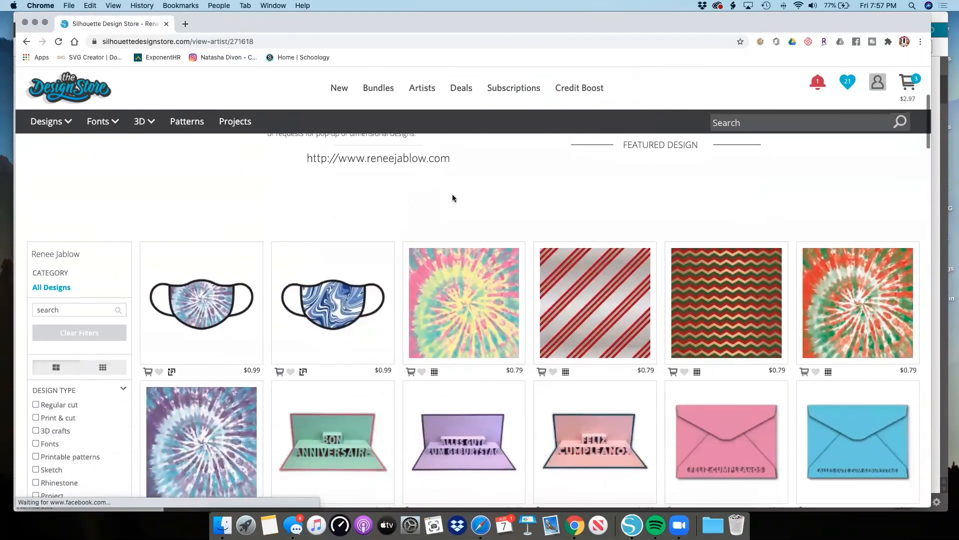
scroll(454, 199, down, 2)
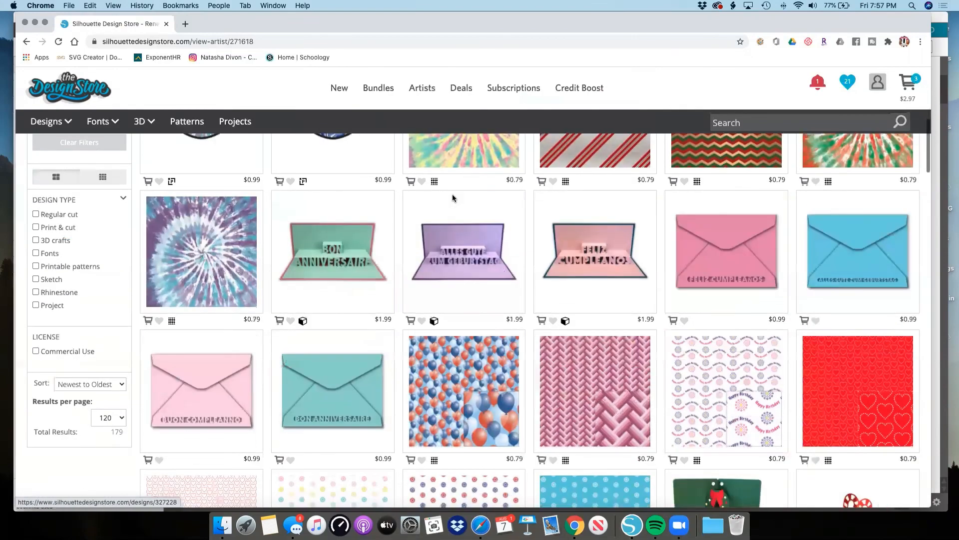
scroll(454, 198, down, 5)
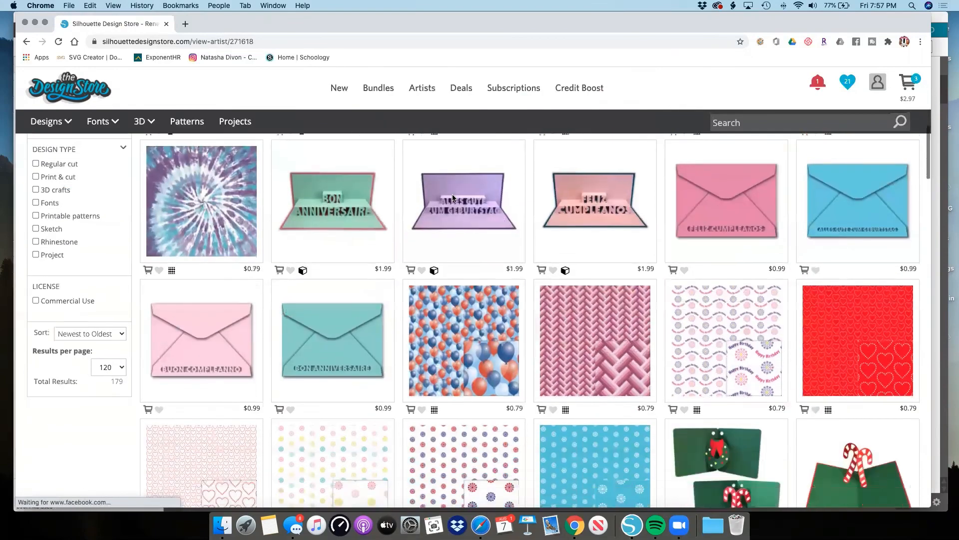
scroll(454, 198, down, 3)
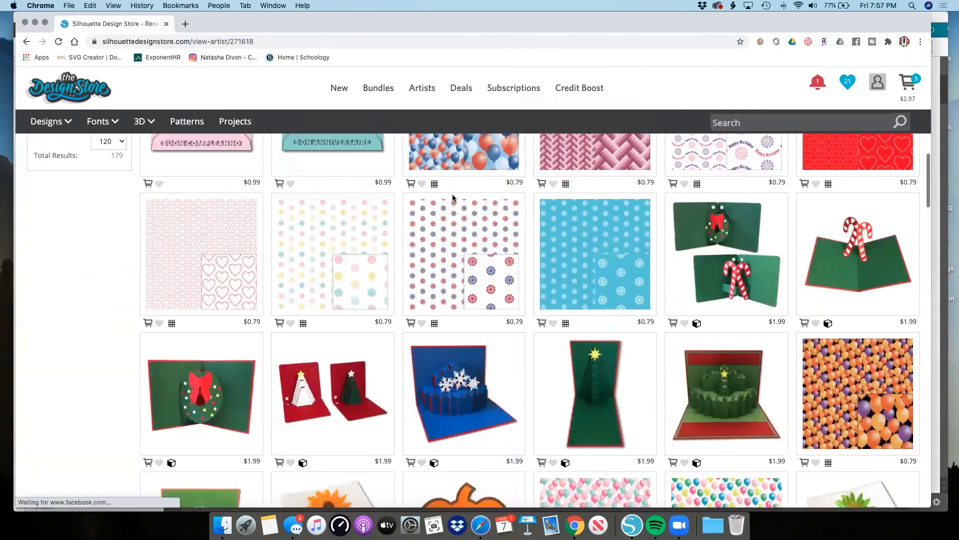
scroll(453, 198, down, 5)
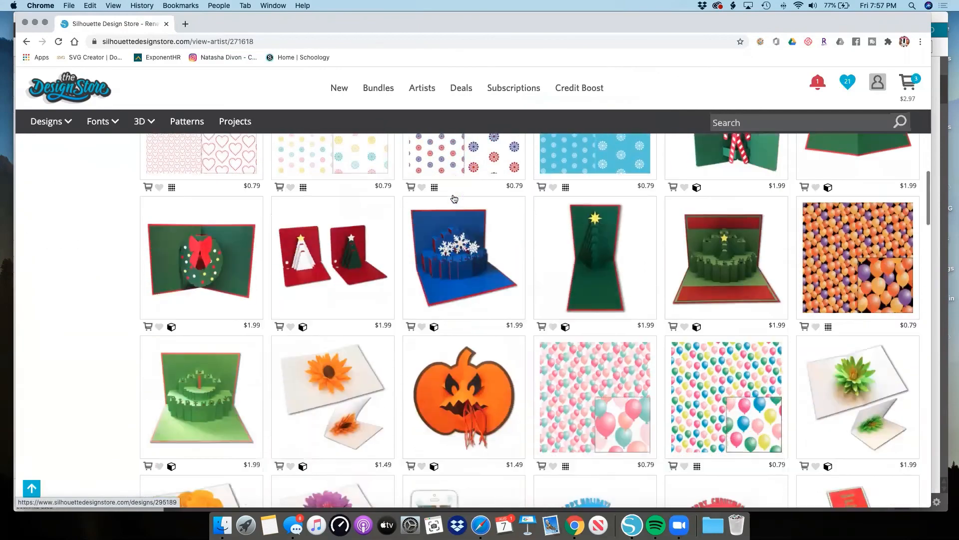
scroll(453, 198, down, 4)
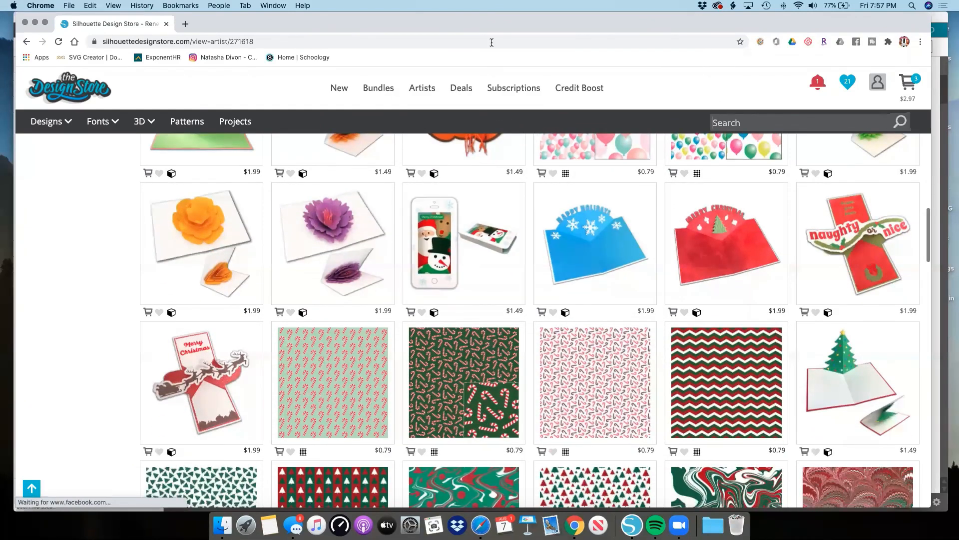
Close the Design Store browser window and return from the Silhouette Studio Library to the Design workspace.
drag(358, 28, 391, 90)
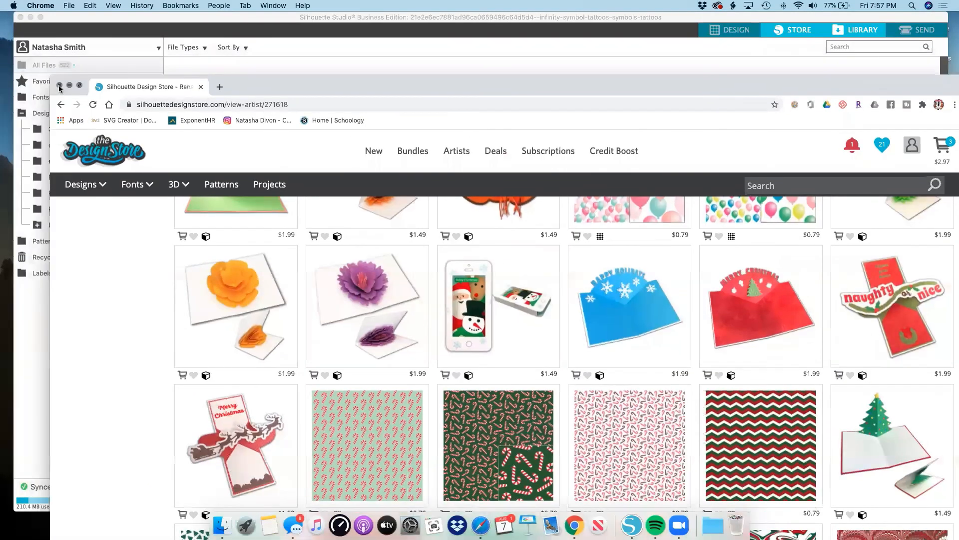
click(59, 86)
scroll(423, 161, down, 20)
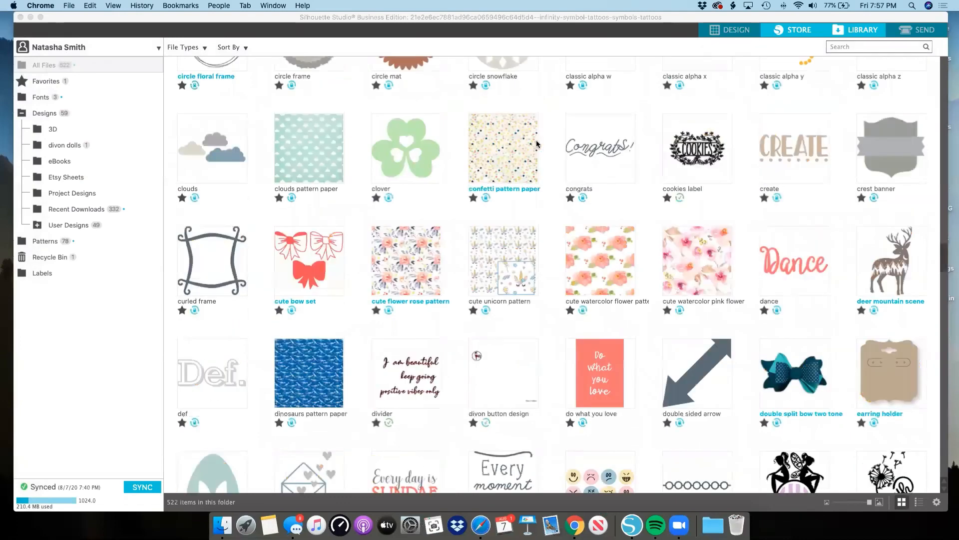
scroll(628, 123, down, 1)
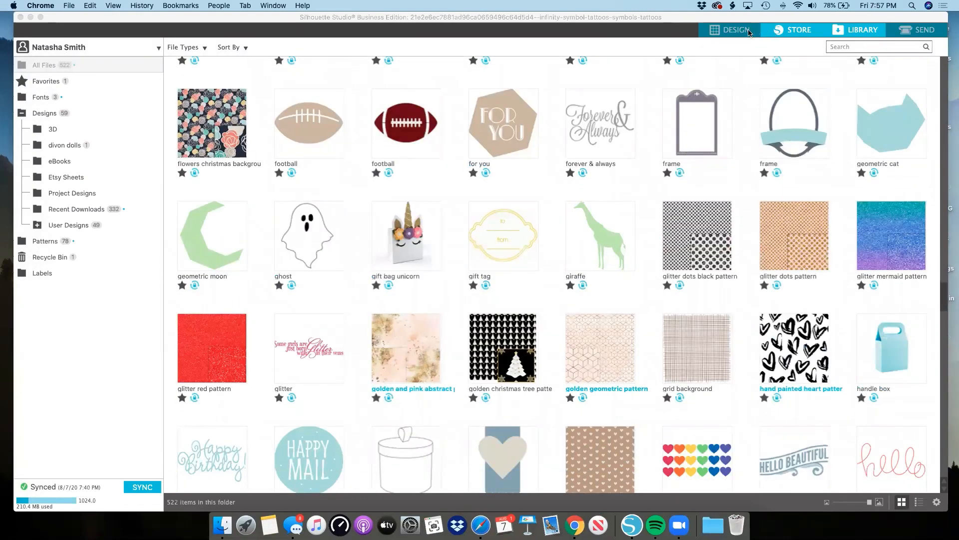
click(735, 32)
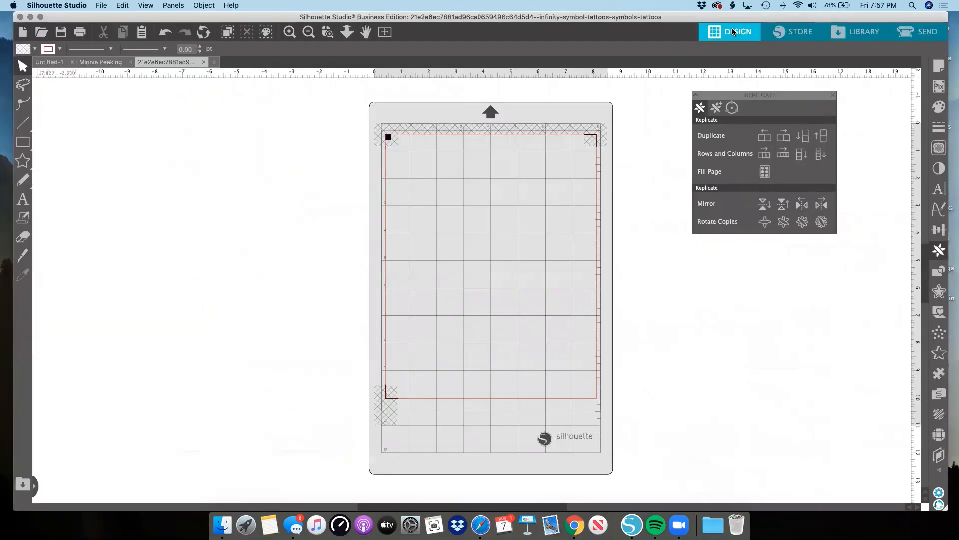